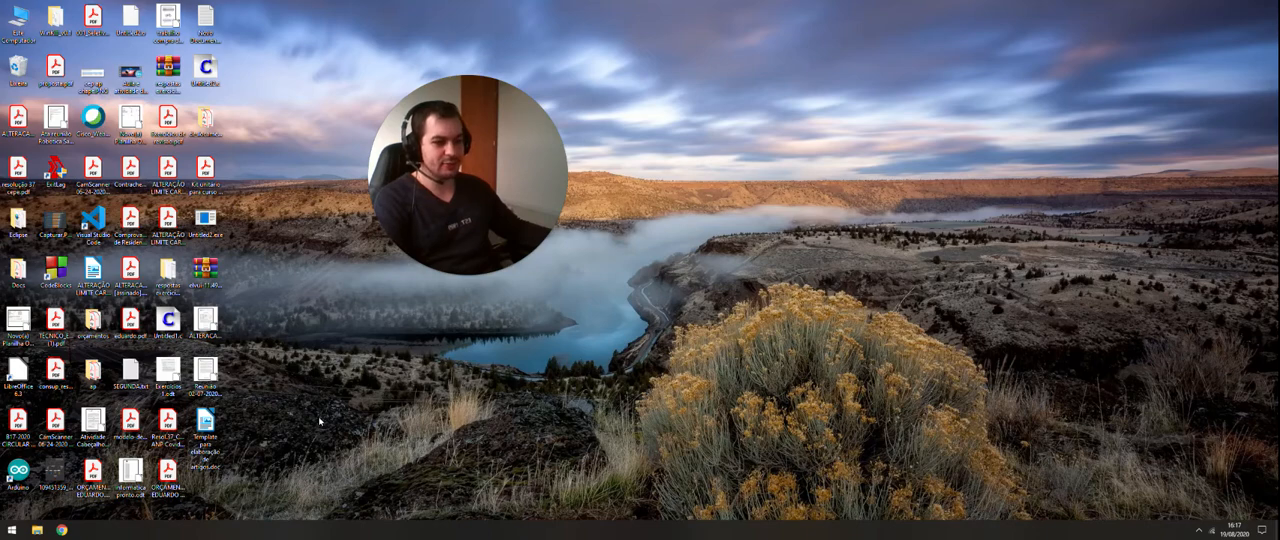
Step: Open the document "Template para elaboração de artigos" from the desktop and look through its pages down to the references
{"action": "left_click", "coordinate": [216, 420]}
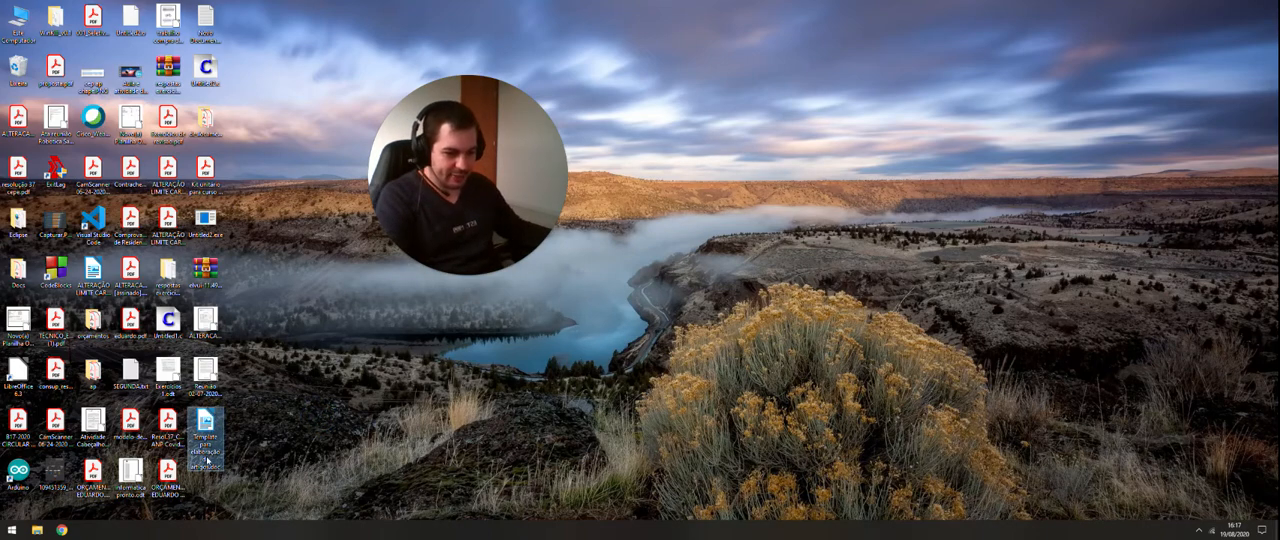
{"action": "double_click", "coordinate": [210, 426]}
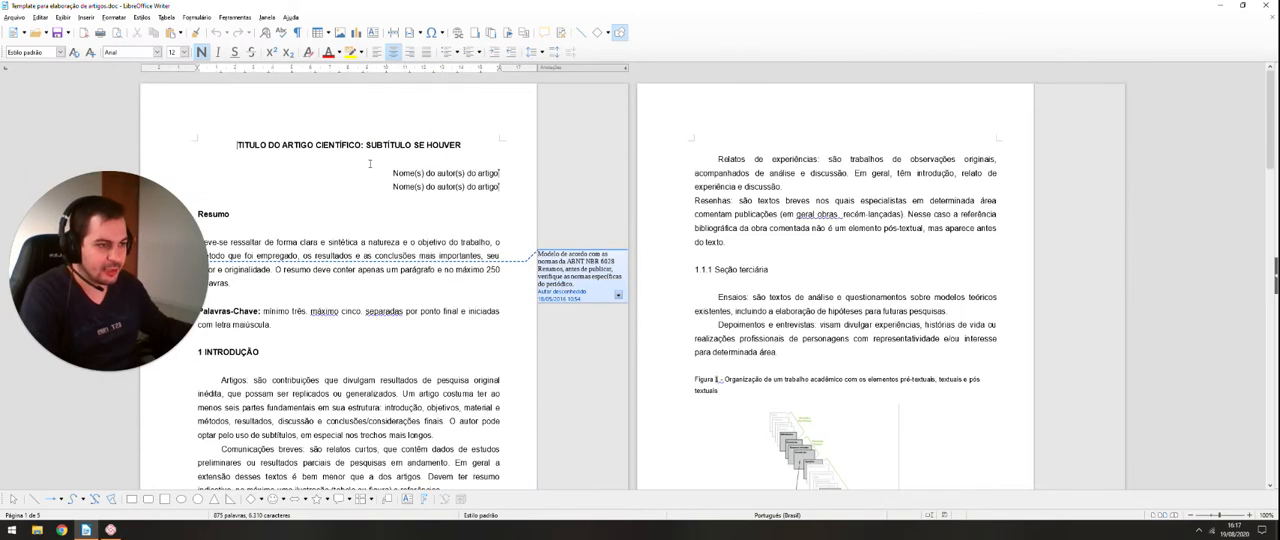
{"action": "scroll", "coordinate": [362, 141], "scroll_direction": "down", "scroll_amount": 5}
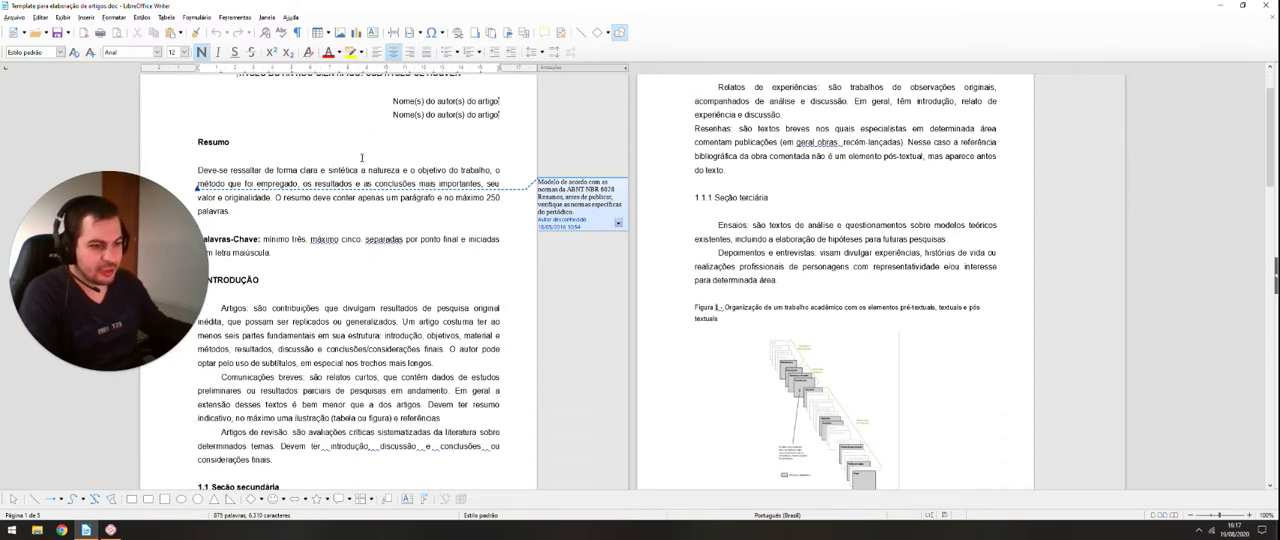
{"action": "scroll", "coordinate": [365, 168], "scroll_direction": "up", "scroll_amount": 5}
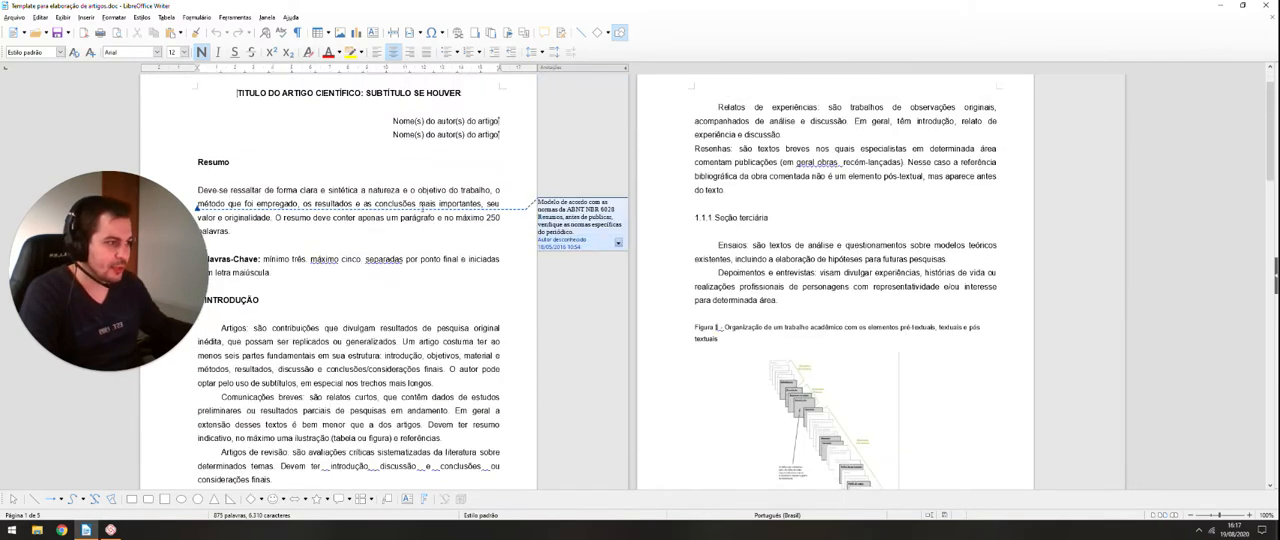
{"action": "scroll", "coordinate": [668, 276], "scroll_direction": "down", "scroll_amount": 4}
{"action": "scroll", "coordinate": [527, 234], "scroll_direction": "down", "scroll_amount": 15}
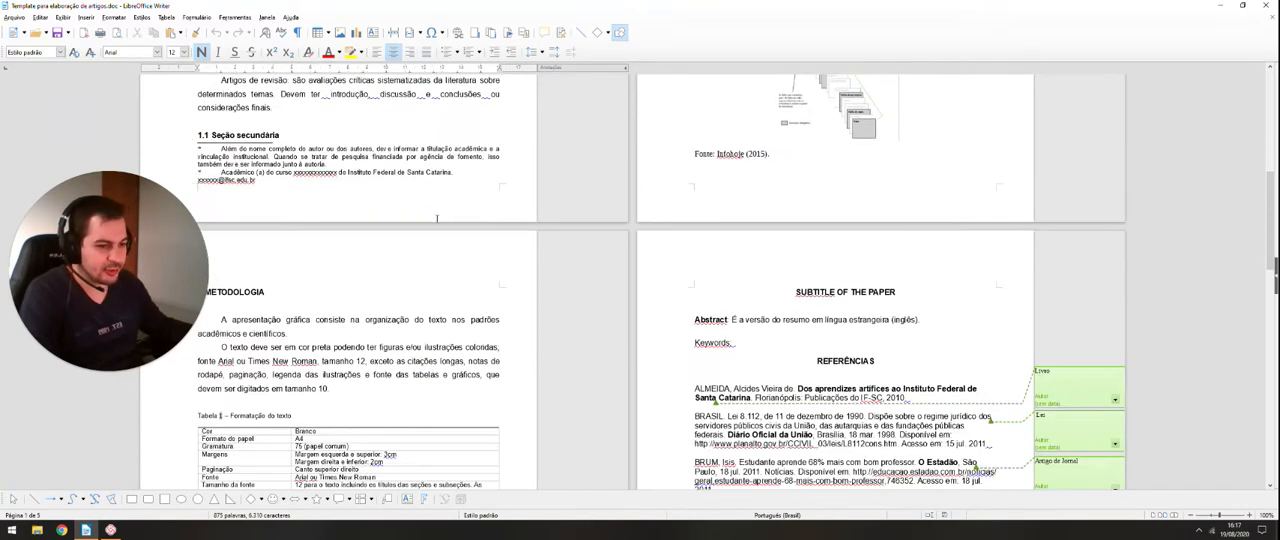
{"action": "scroll", "coordinate": [437, 209], "scroll_direction": "down", "scroll_amount": 3}
{"action": "scroll", "coordinate": [430, 240], "scroll_direction": "up", "scroll_amount": 9}
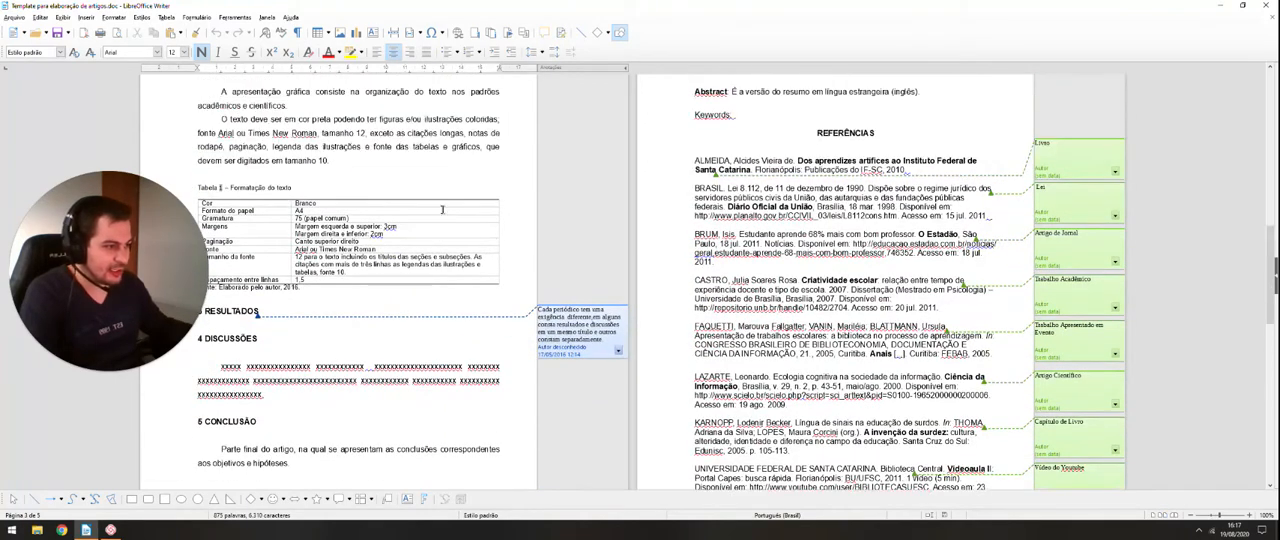
{"action": "scroll", "coordinate": [424, 260], "scroll_direction": "up", "scroll_amount": 8}
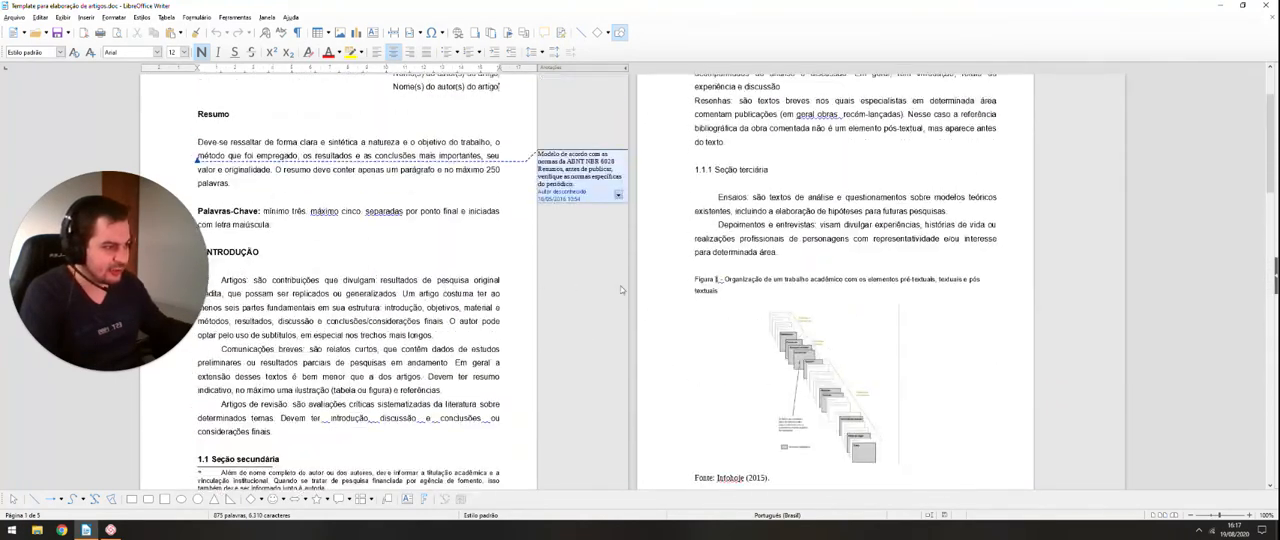
Step: Try deleting part of the manual numbering of the "1.1.1 Seção terciária" heading, and undo the deletion
{"action": "left_click", "coordinate": [710, 270]}
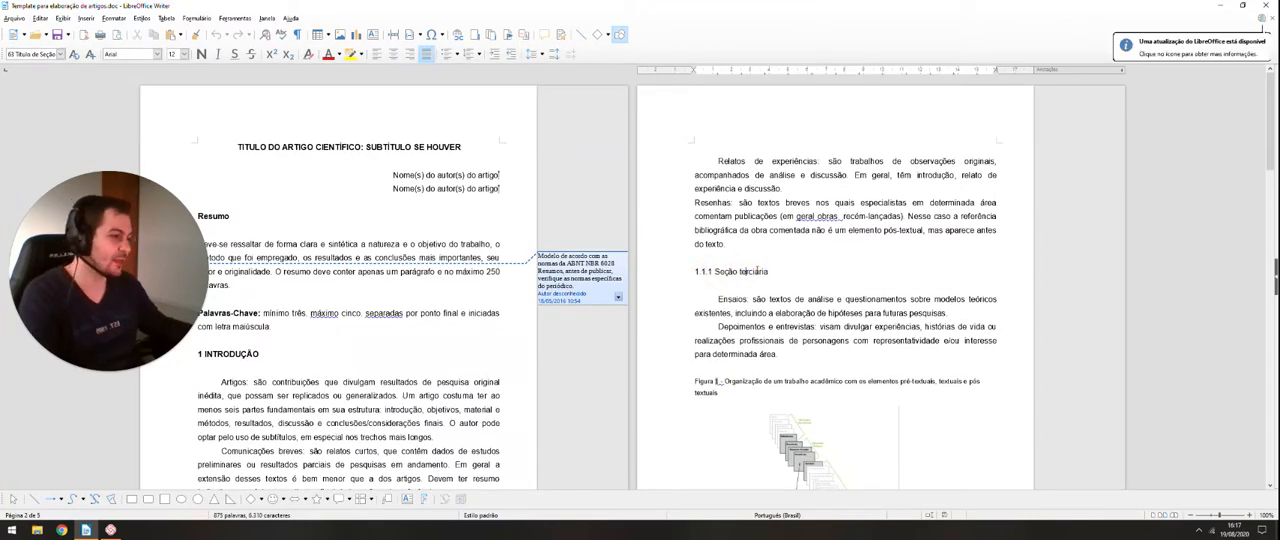
{"action": "scroll", "coordinate": [567, 262], "scroll_direction": "down", "scroll_amount": 2}
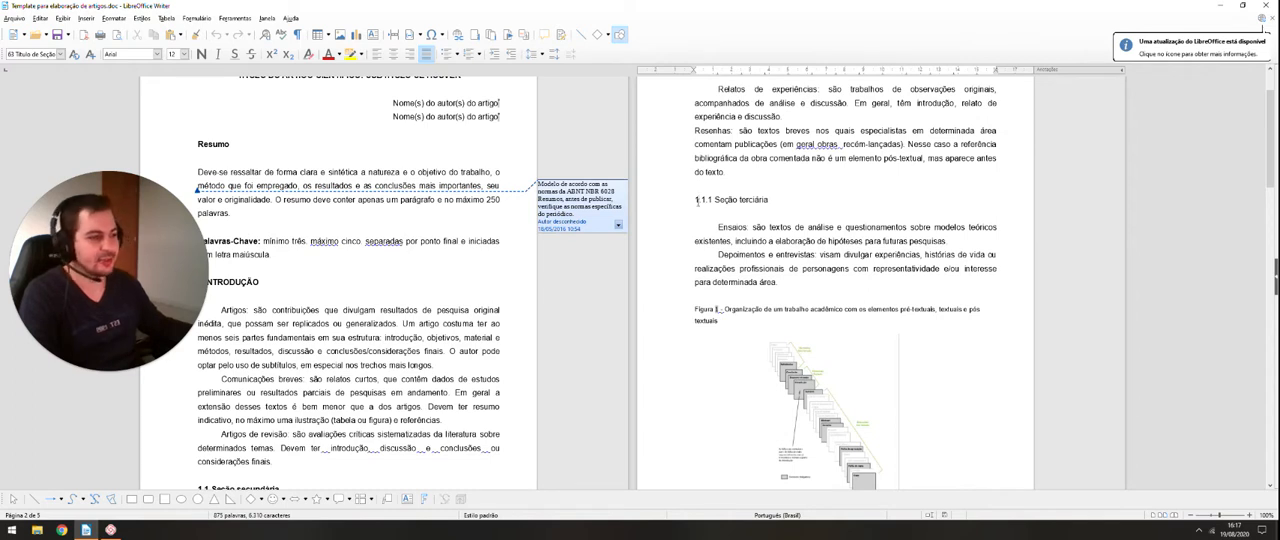
{"action": "left_click", "coordinate": [696, 199]}
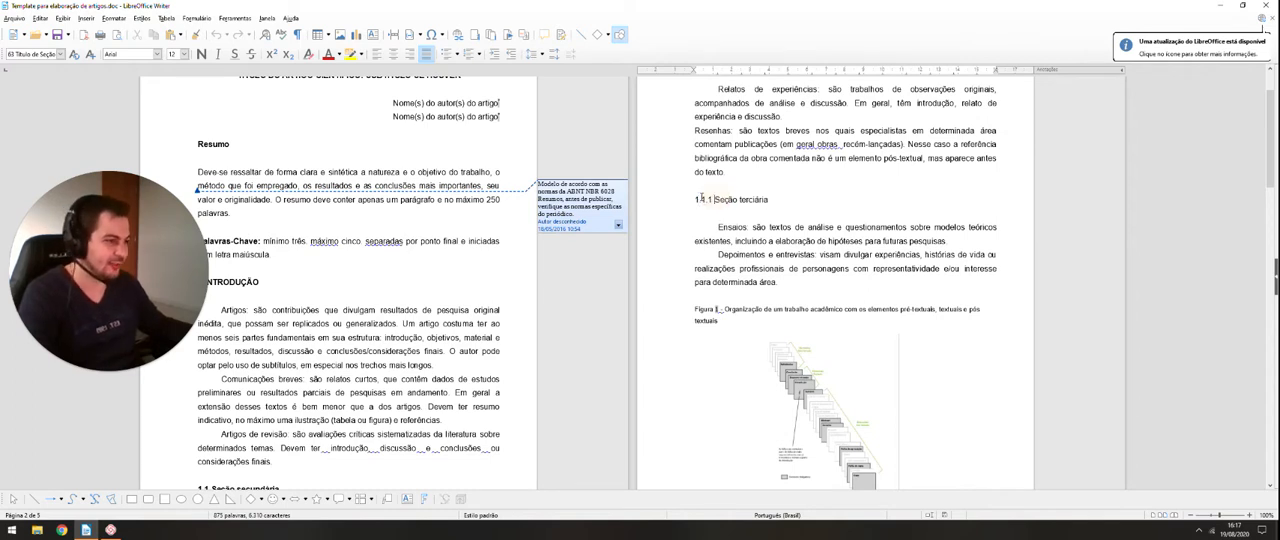
{"action": "left_click", "coordinate": [713, 199]}
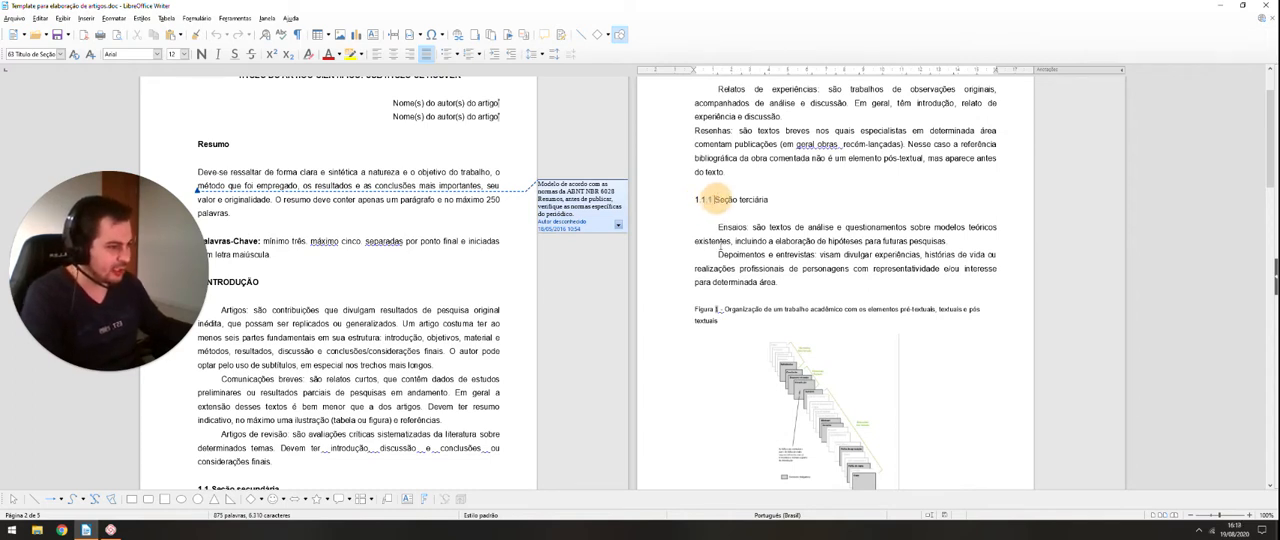
{"action": "key", "text": "BackSpace"}
{"action": "key", "text": "BackSpace"}
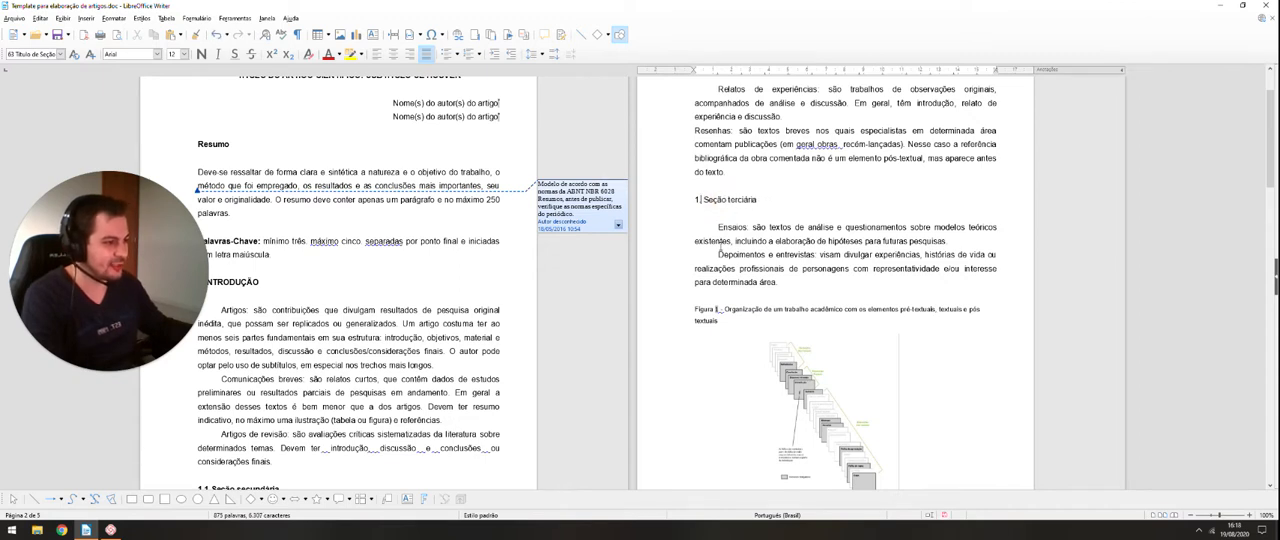
{"action": "key", "text": "ctrl+z"}
{"action": "key", "text": "ctrl+z"}
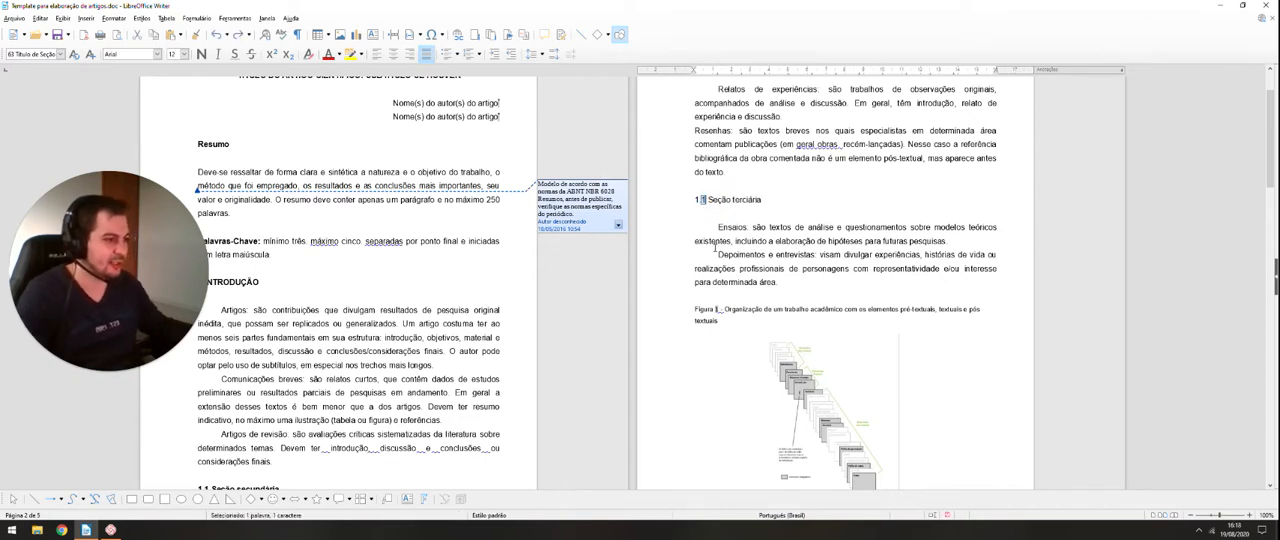
{"action": "key", "text": "ctrl+z"}
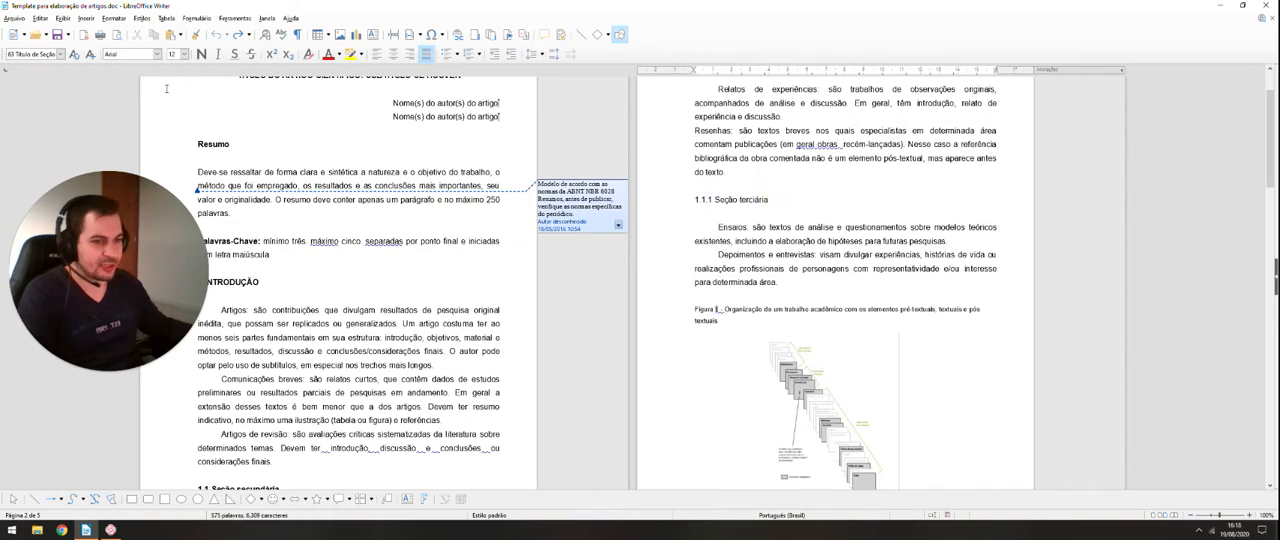
Step: Examine the list of paragraph styles available for the "1.1.1 Seção terciária" heading
{"action": "left_click_drag", "start_coordinate": [104, 182], "coordinate": [724, 157]}
{"action": "left_click", "coordinate": [60, 54]}
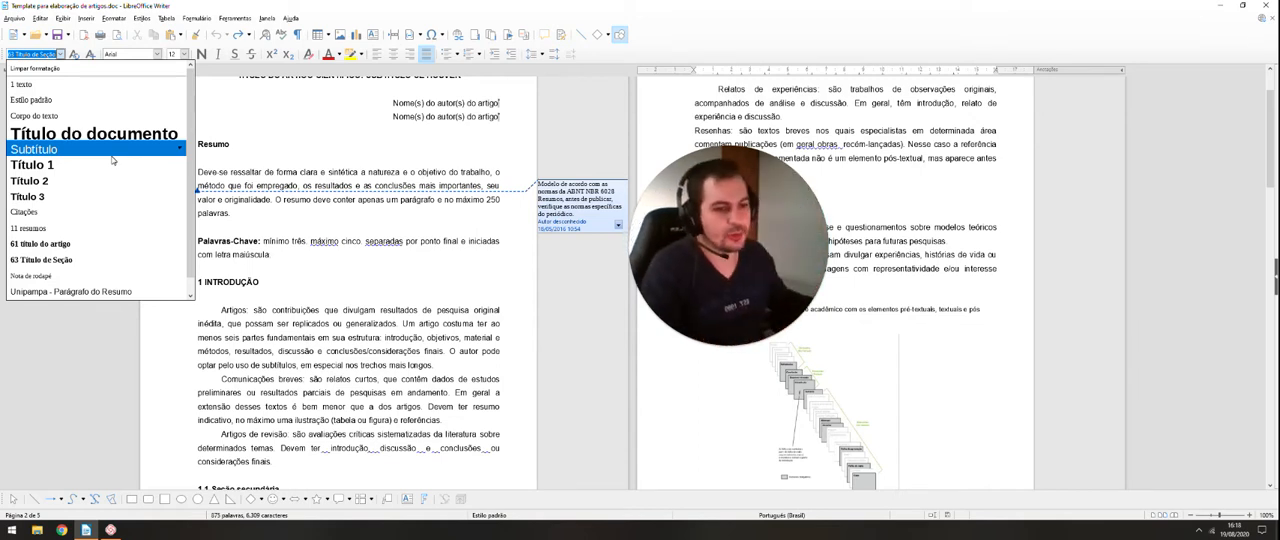
{"action": "left_click", "coordinate": [337, 264]}
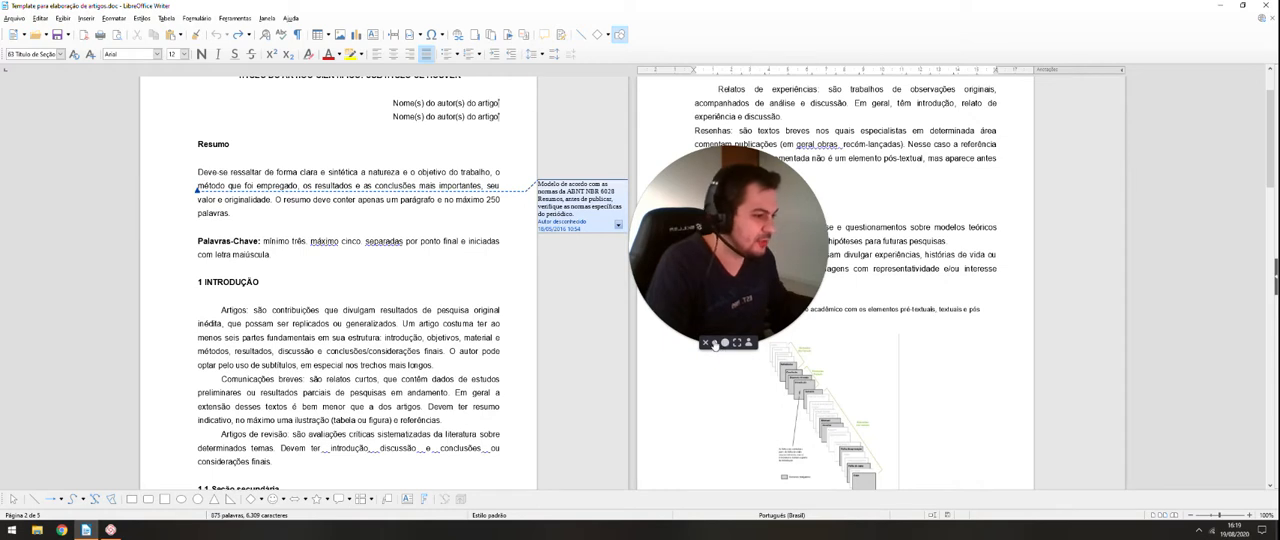
{"action": "left_click", "coordinate": [714, 344]}
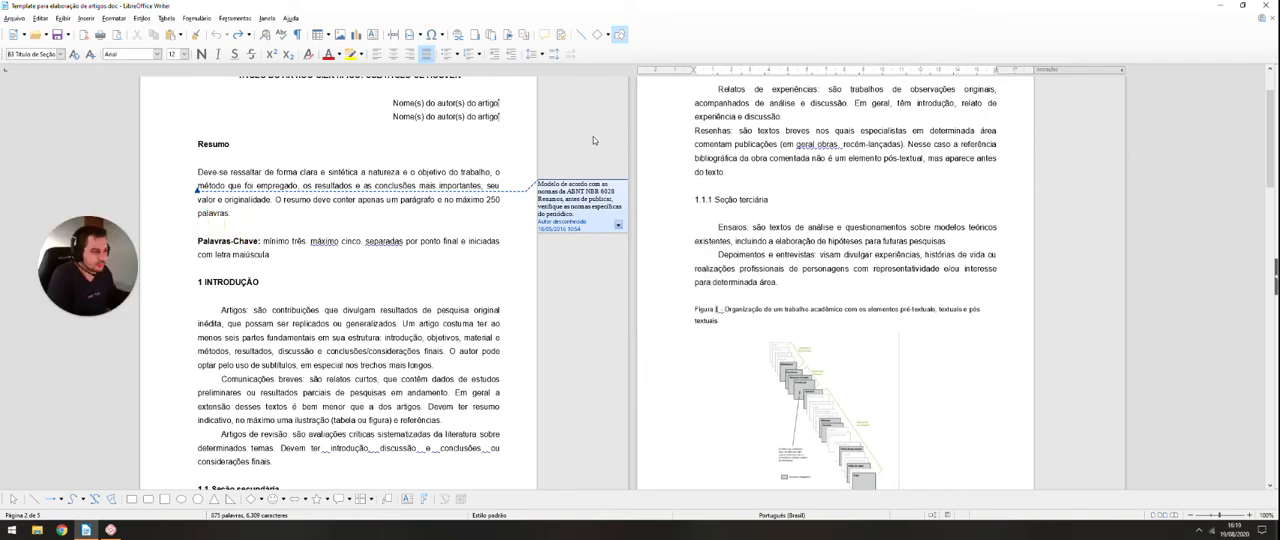
Step: Review the template's structure from the article title through the numbered sections to the conclusion and references
{"action": "scroll", "coordinate": [593, 136], "scroll_direction": "up", "scroll_amount": 2}
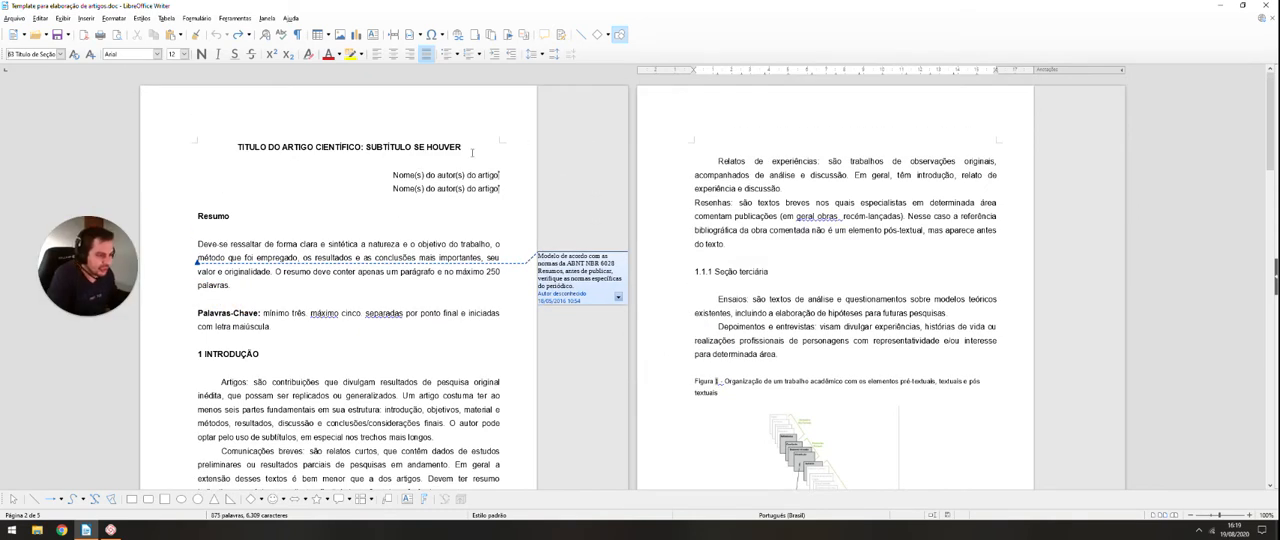
{"action": "scroll", "coordinate": [472, 152], "scroll_direction": "down", "scroll_amount": 3}
{"action": "scroll", "coordinate": [600, 200], "scroll_direction": "up", "scroll_amount": 3}
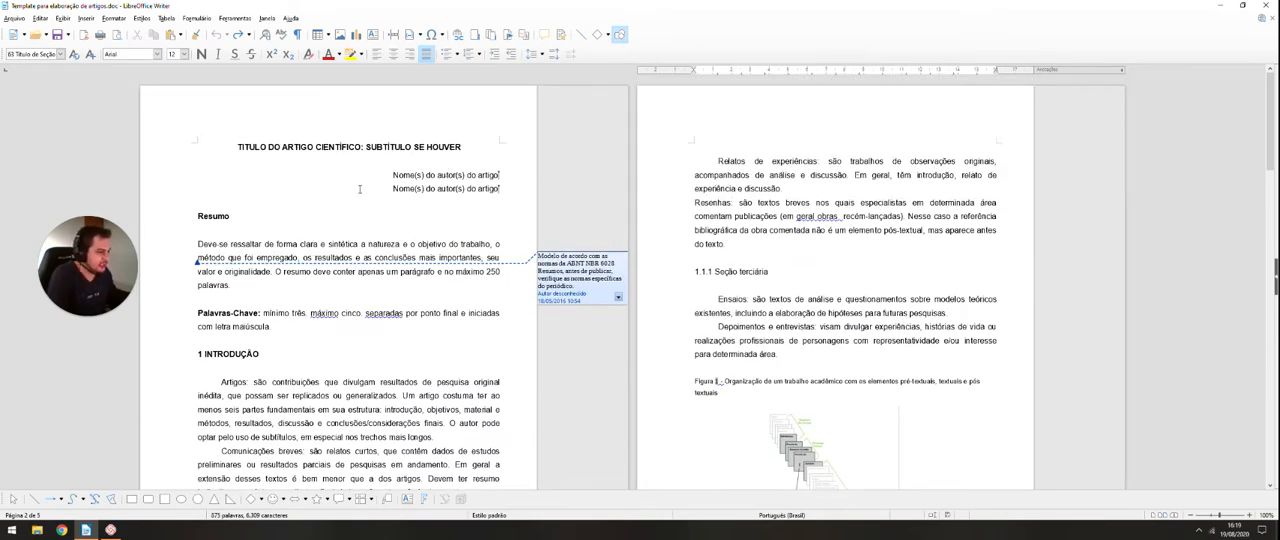
{"action": "scroll", "coordinate": [359, 188], "scroll_direction": "down", "scroll_amount": 10}
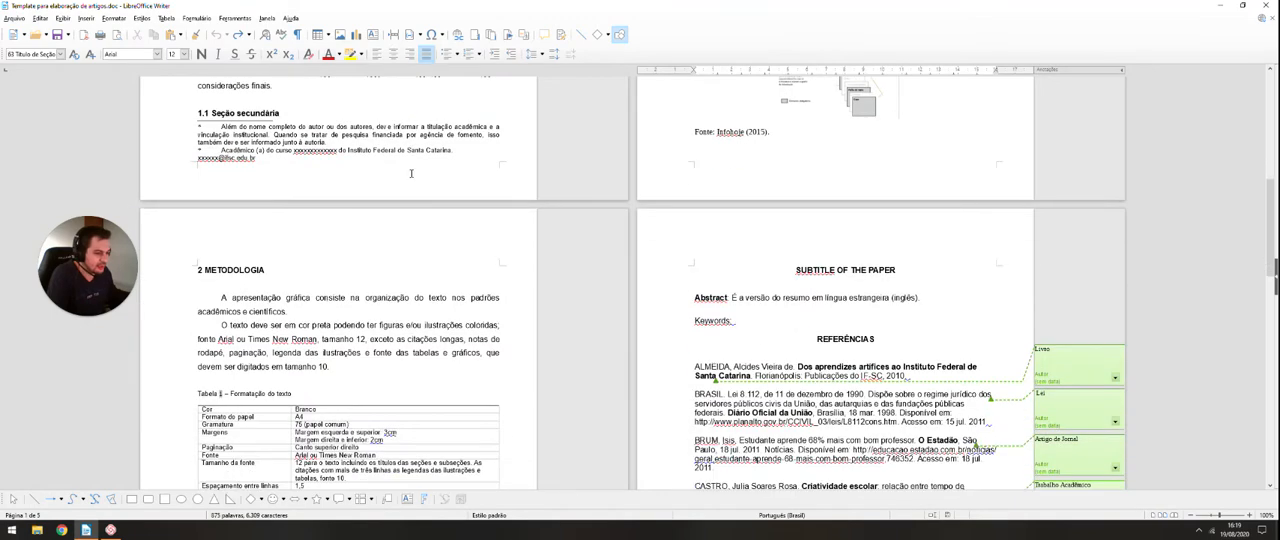
{"action": "scroll", "coordinate": [340, 150], "scroll_direction": "up", "scroll_amount": 10}
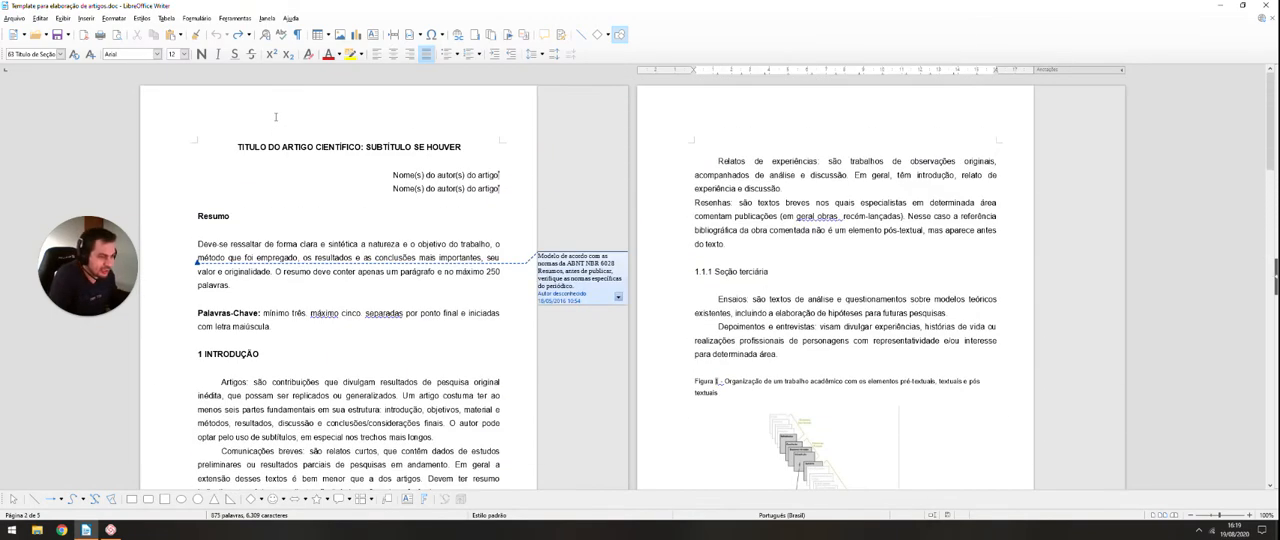
{"action": "scroll", "coordinate": [253, 288], "scroll_direction": "down", "scroll_amount": 3}
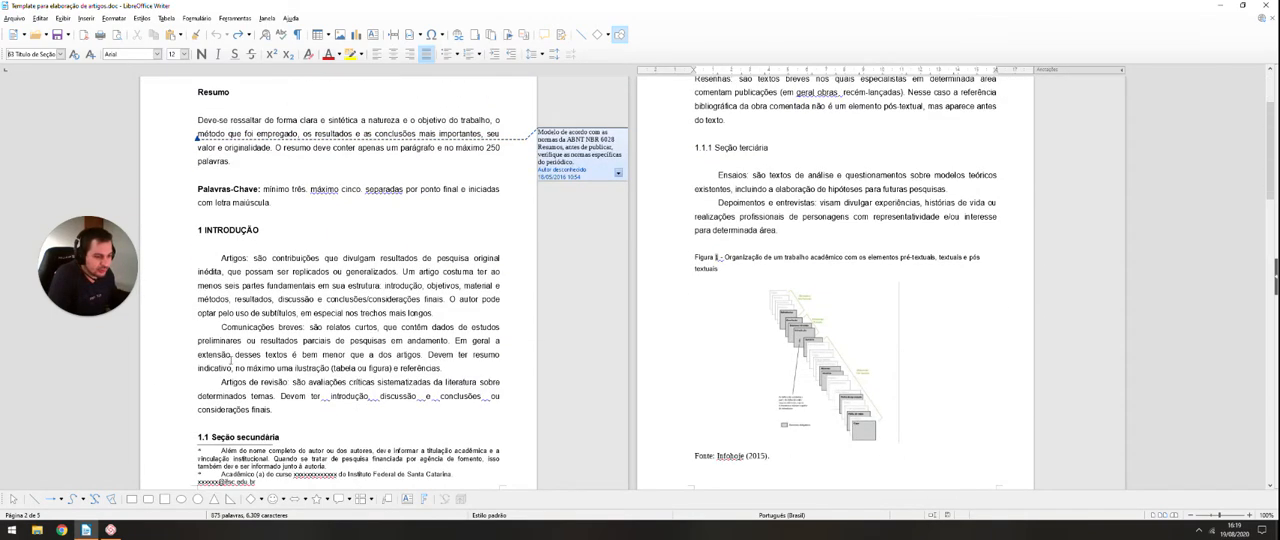
{"action": "scroll", "coordinate": [240, 355], "scroll_direction": "down", "scroll_amount": 2}
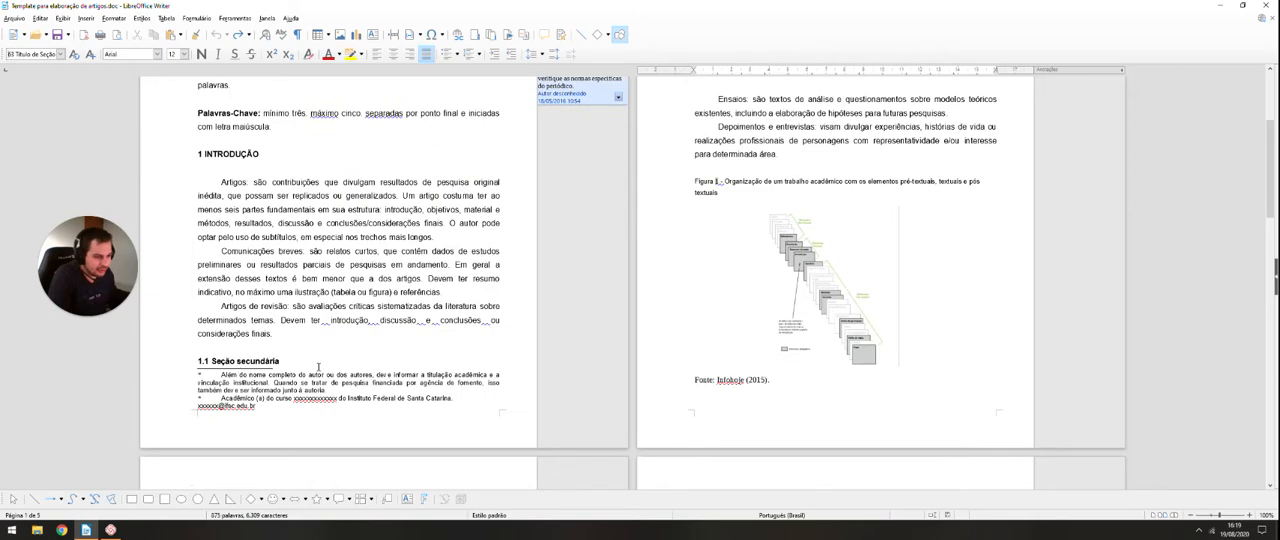
{"action": "scroll", "coordinate": [318, 368], "scroll_direction": "up", "scroll_amount": 5}
{"action": "scroll", "coordinate": [717, 276], "scroll_direction": "down", "scroll_amount": 10}
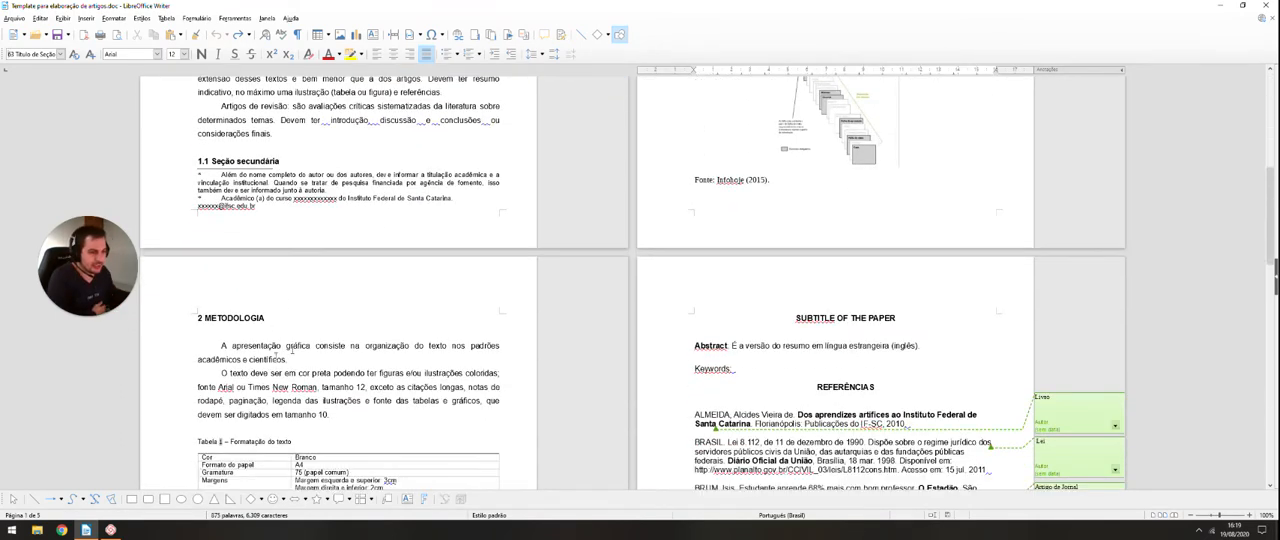
{"action": "scroll", "coordinate": [249, 327], "scroll_direction": "down", "scroll_amount": 7}
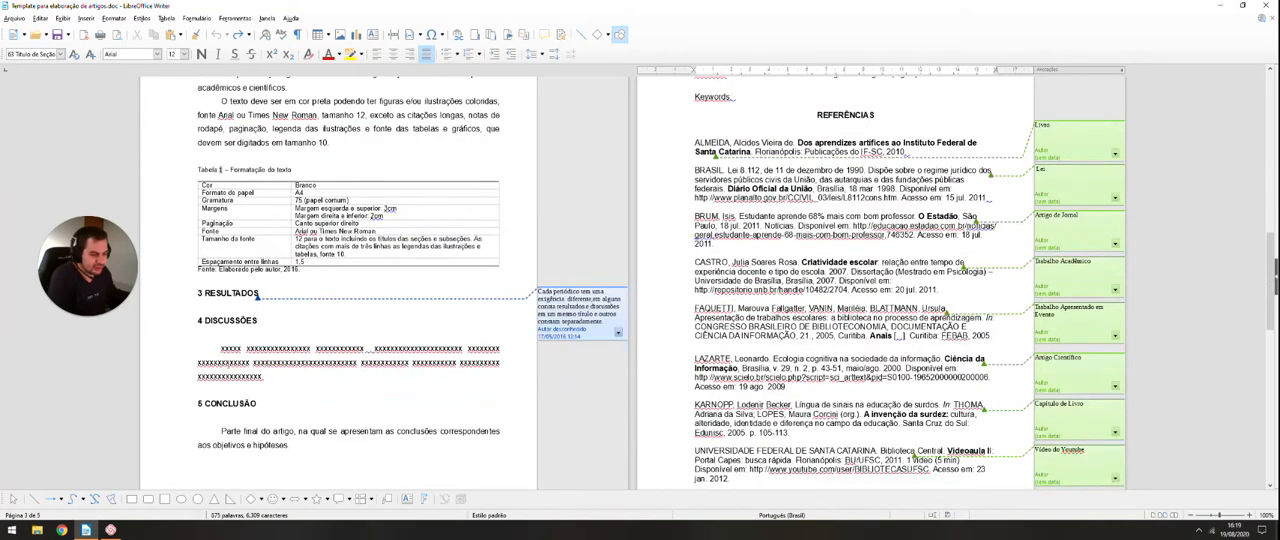
Step: Redo the undone change that gives the "1.1.1 Seção terciária" heading the "61 titulo do artigo" paragraph style
{"action": "key", "text": "ctrl+y"}
{"action": "scroll", "coordinate": [823, 280], "scroll_direction": "down", "scroll_amount": 1}
{"action": "scroll", "coordinate": [823, 262], "scroll_direction": "up", "scroll_amount": 2}
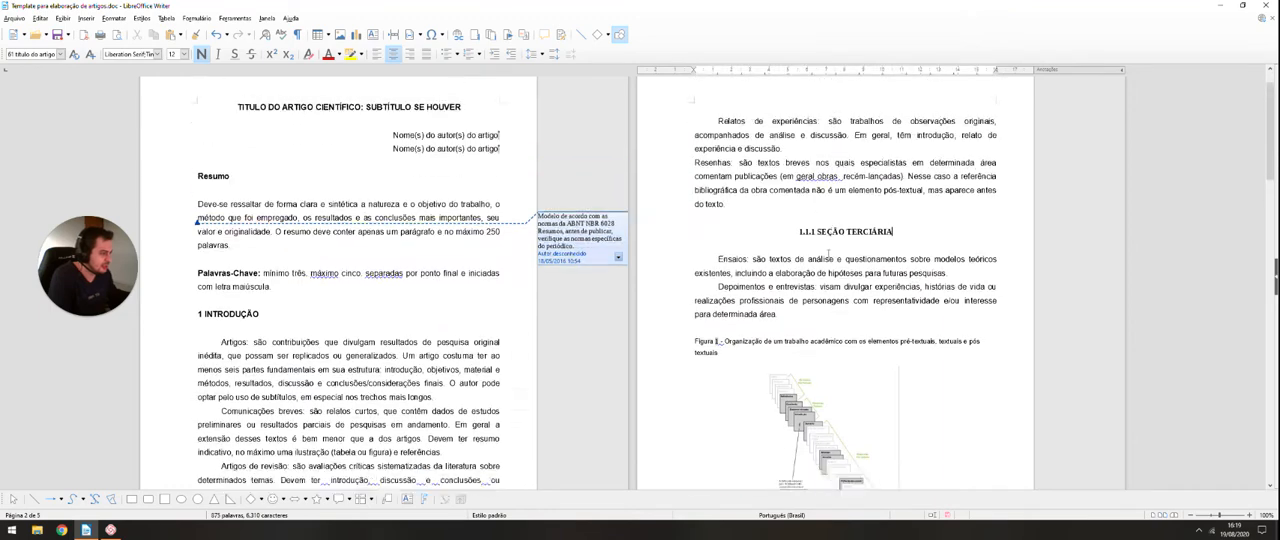
Step: Examine the remaining template pages down to the appendix and annex headings, and return to the first page
{"action": "scroll", "coordinate": [823, 257], "scroll_direction": "down", "scroll_amount": 6}
{"action": "scroll", "coordinate": [822, 257], "scroll_direction": "down", "scroll_amount": 10}
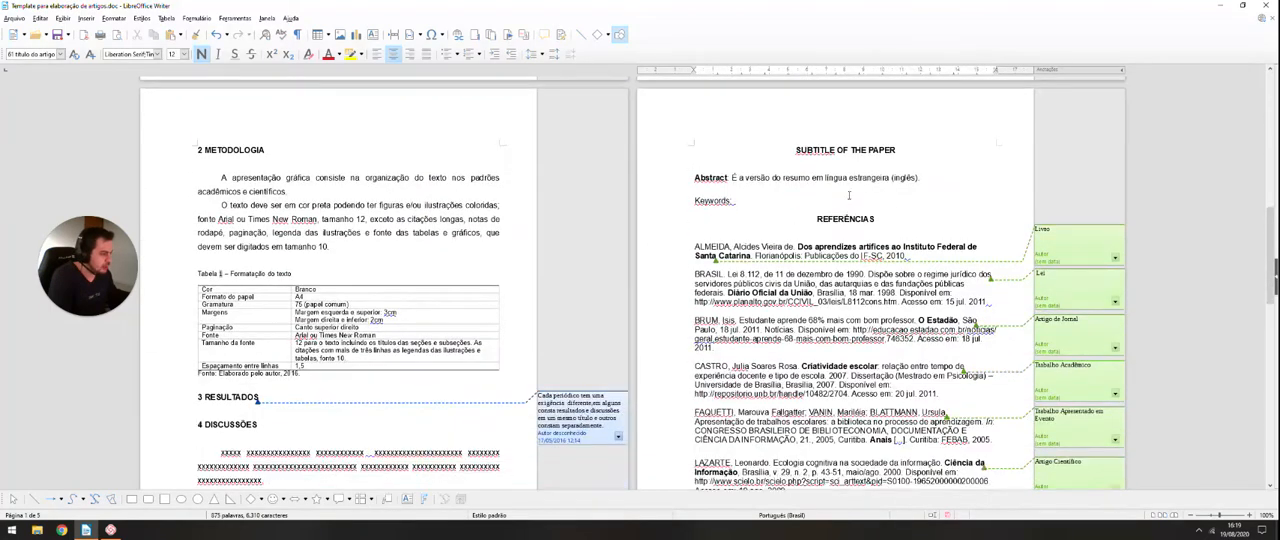
{"action": "scroll", "coordinate": [835, 155], "scroll_direction": "down", "scroll_amount": 12}
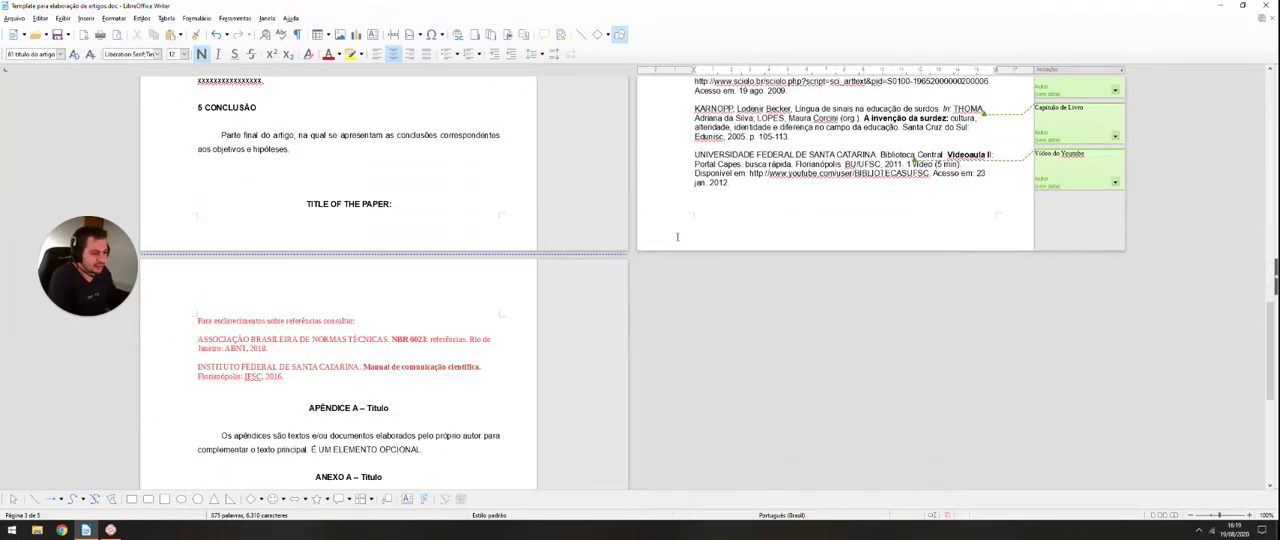
{"action": "scroll", "coordinate": [665, 313], "scroll_direction": "up", "scroll_amount": 15}
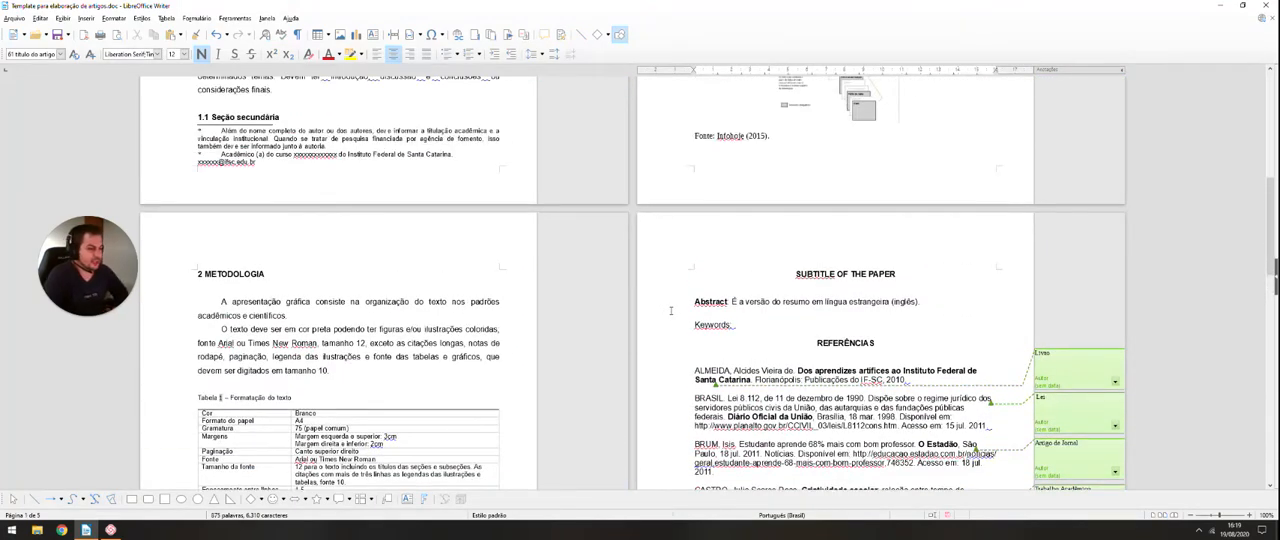
{"action": "scroll", "coordinate": [671, 311], "scroll_direction": "up", "scroll_amount": 10}
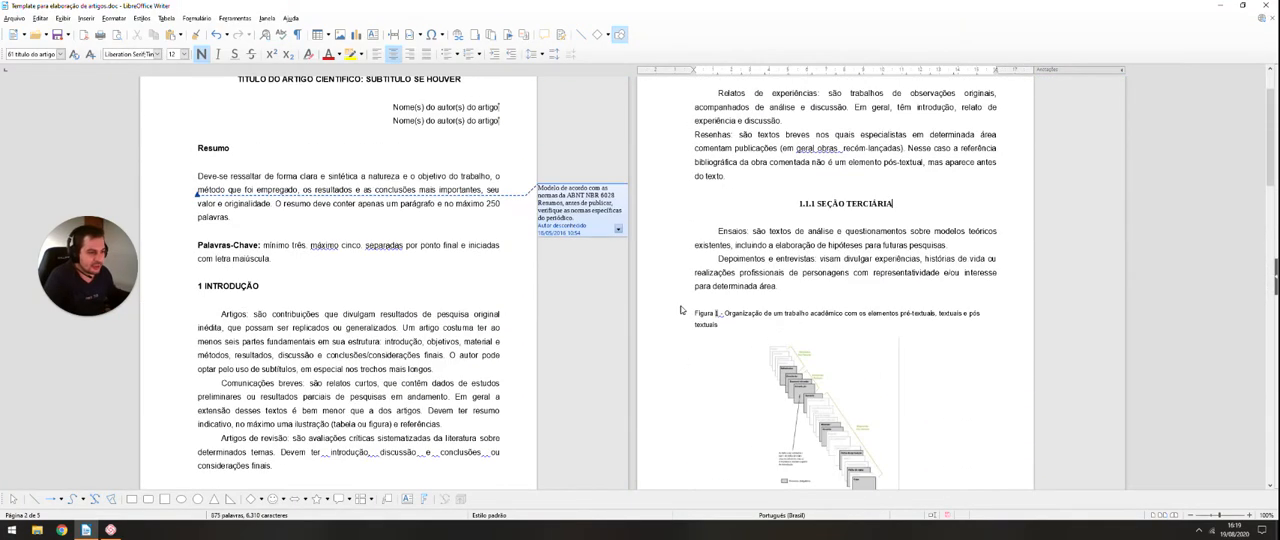
{"action": "scroll", "coordinate": [681, 310], "scroll_direction": "up", "scroll_amount": 2}
{"action": "scroll", "coordinate": [484, 193], "scroll_direction": "down", "scroll_amount": 1}
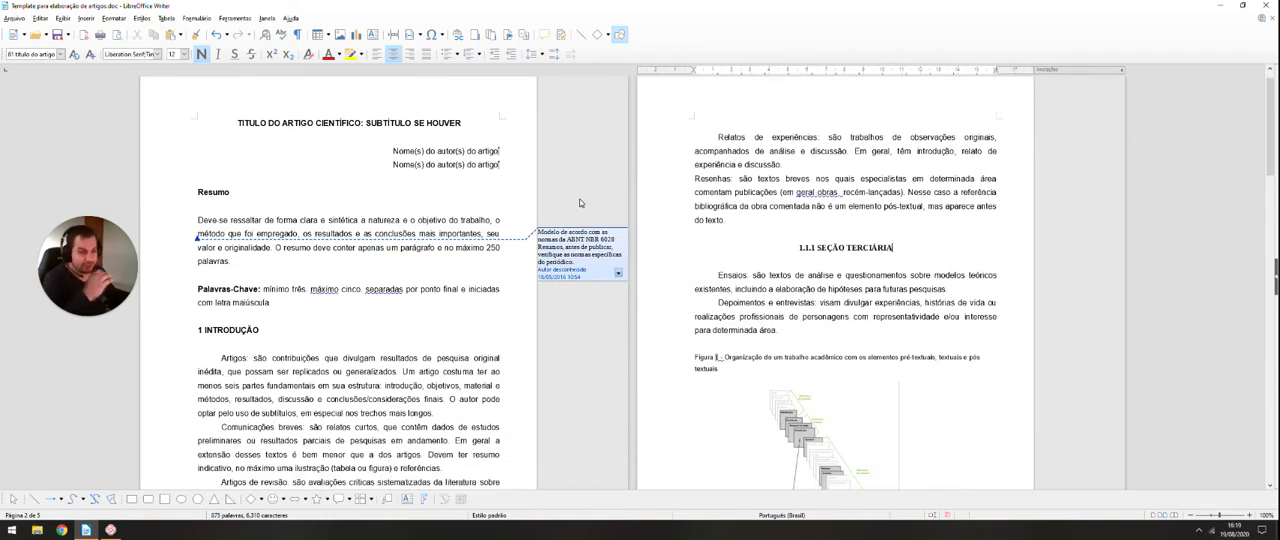
Step: Check which paragraph styles are assigned to the introduction text, the abstract paragraph and the article title
{"action": "left_click", "coordinate": [583, 361]}
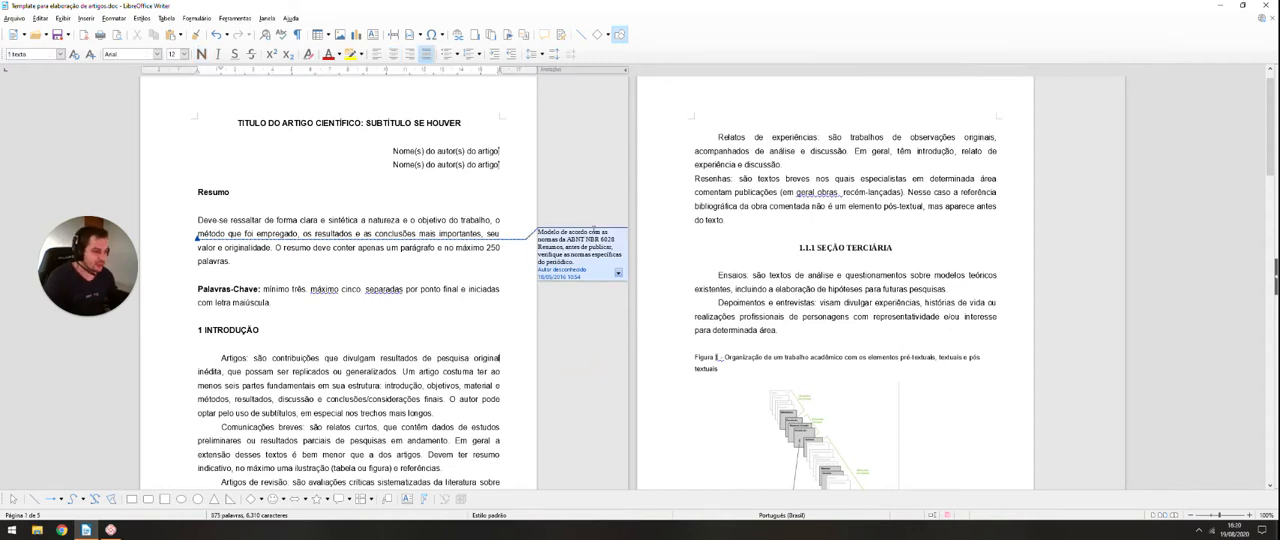
{"action": "scroll", "coordinate": [593, 229], "scroll_direction": "up", "scroll_amount": 1}
{"action": "left_click", "coordinate": [309, 241]}
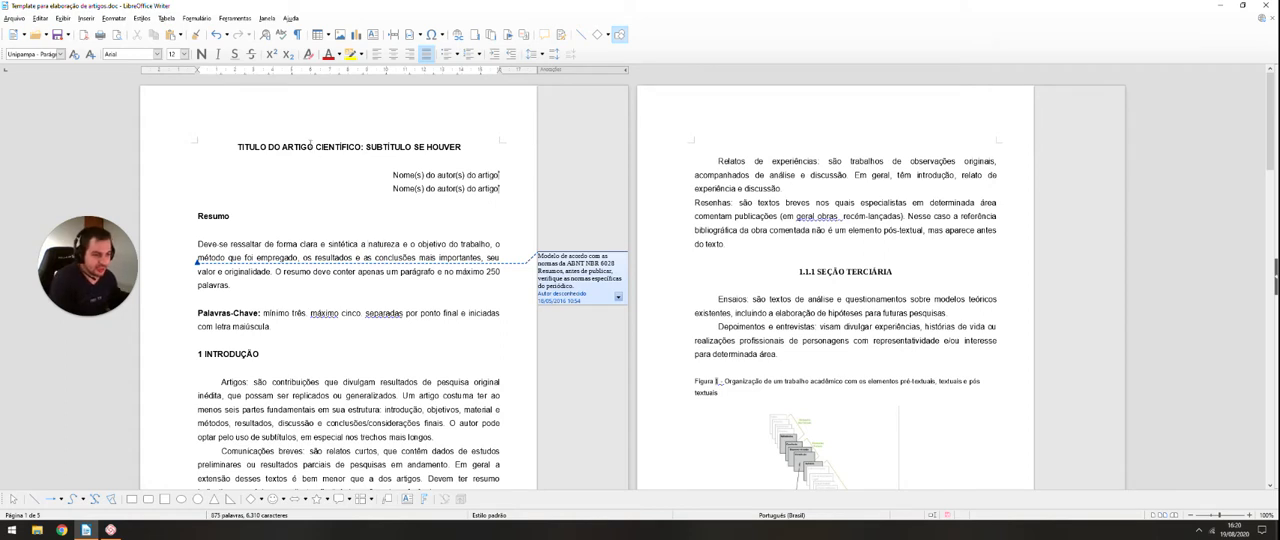
{"action": "left_click", "coordinate": [312, 147]}
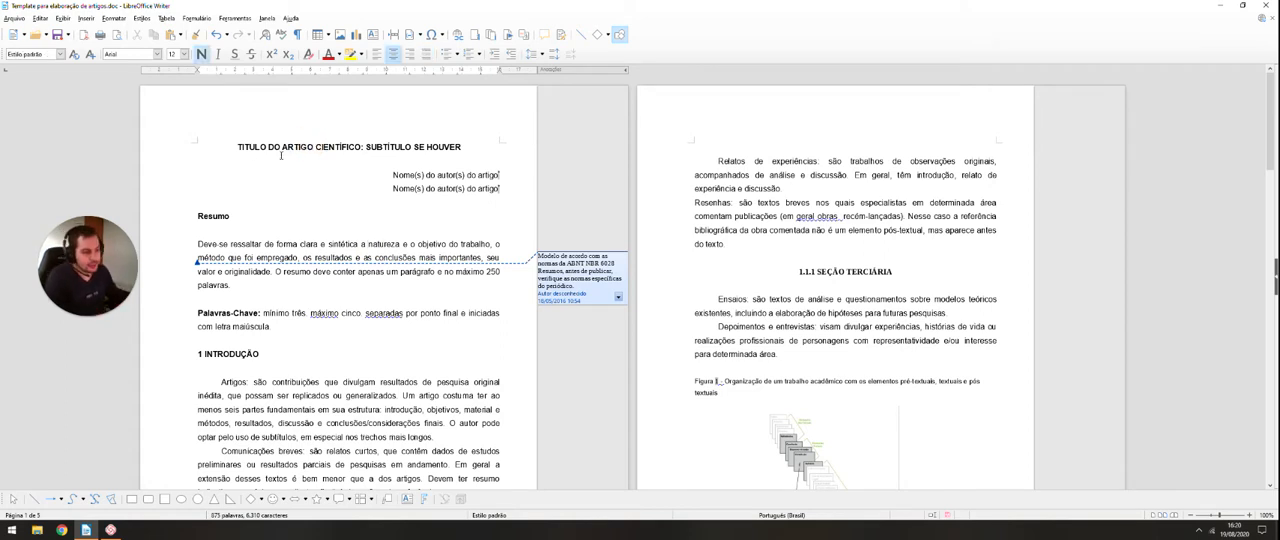
{"action": "left_click", "coordinate": [350, 243]}
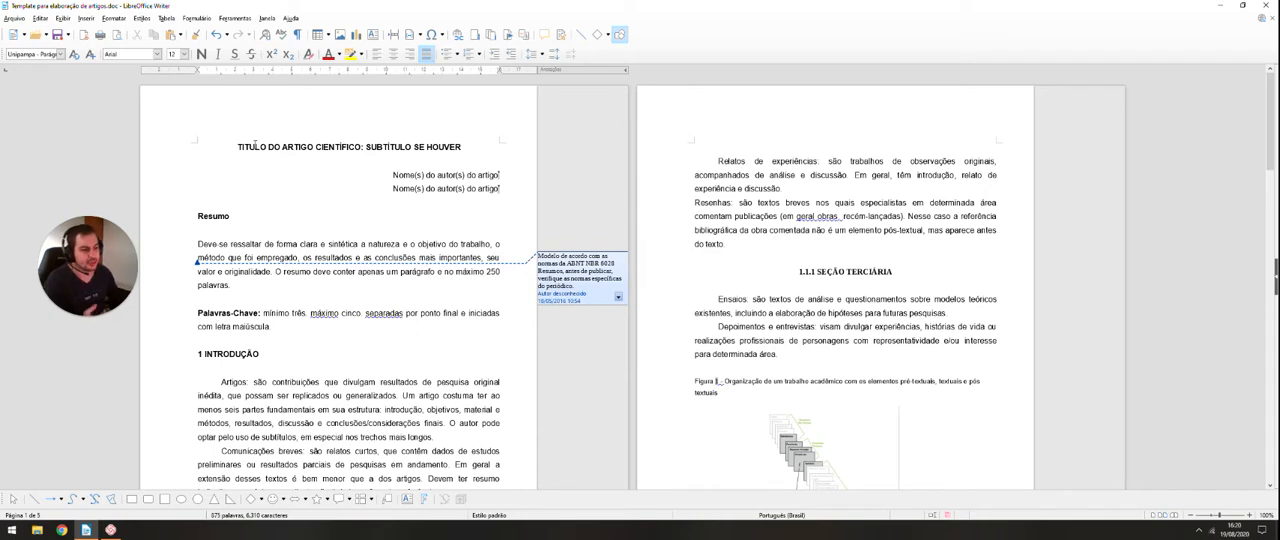
Step: Check which paragraph styles are assigned to the article title, abstract, introduction heading and text, and the keywords area
{"action": "left_click", "coordinate": [246, 158]}
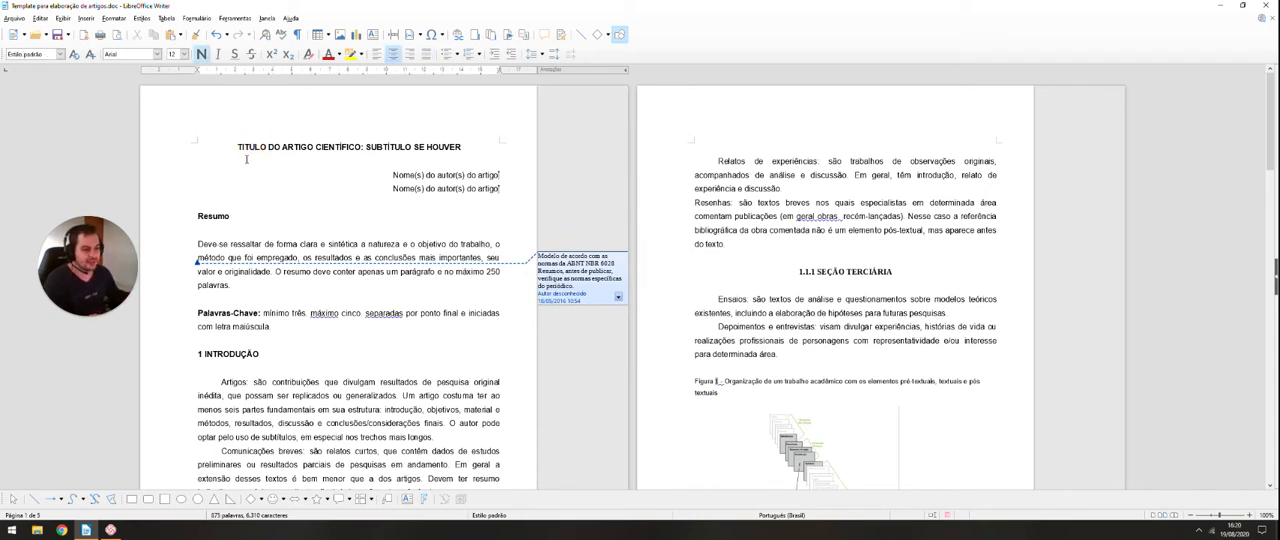
{"action": "left_click", "coordinate": [265, 147]}
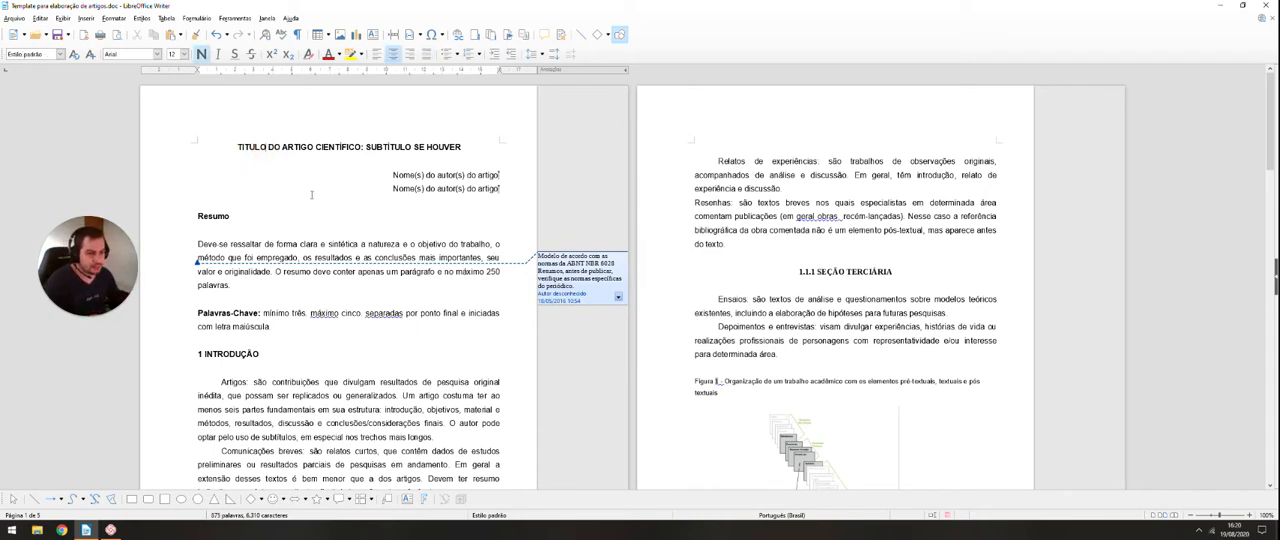
{"action": "left_click", "coordinate": [360, 243]}
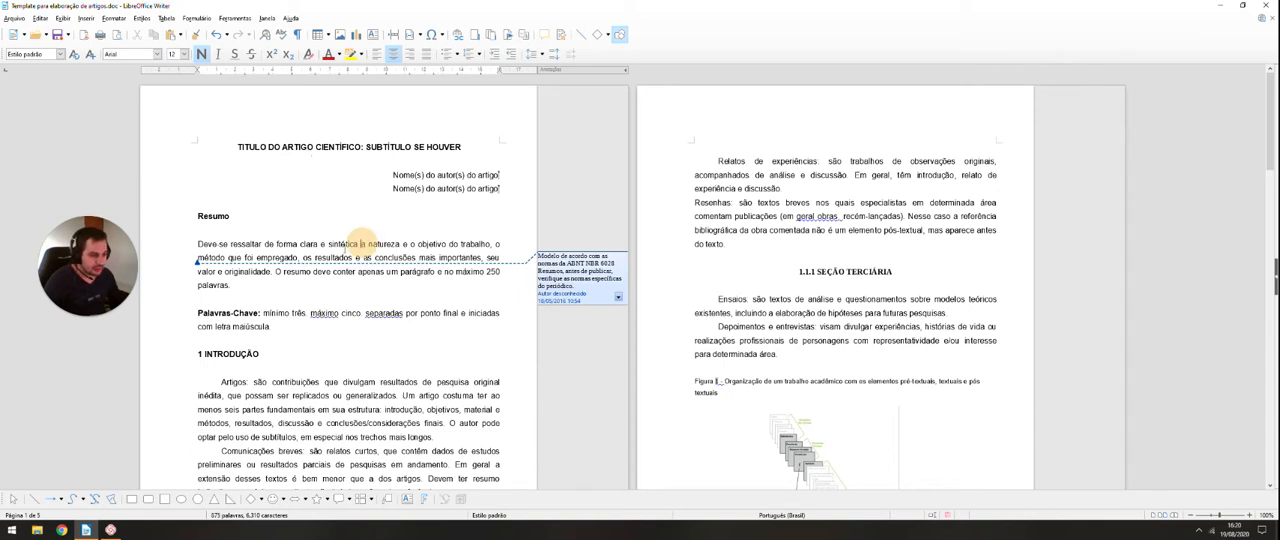
{"action": "left_click_drag", "start_coordinate": [242, 245], "coordinate": [313, 298]}
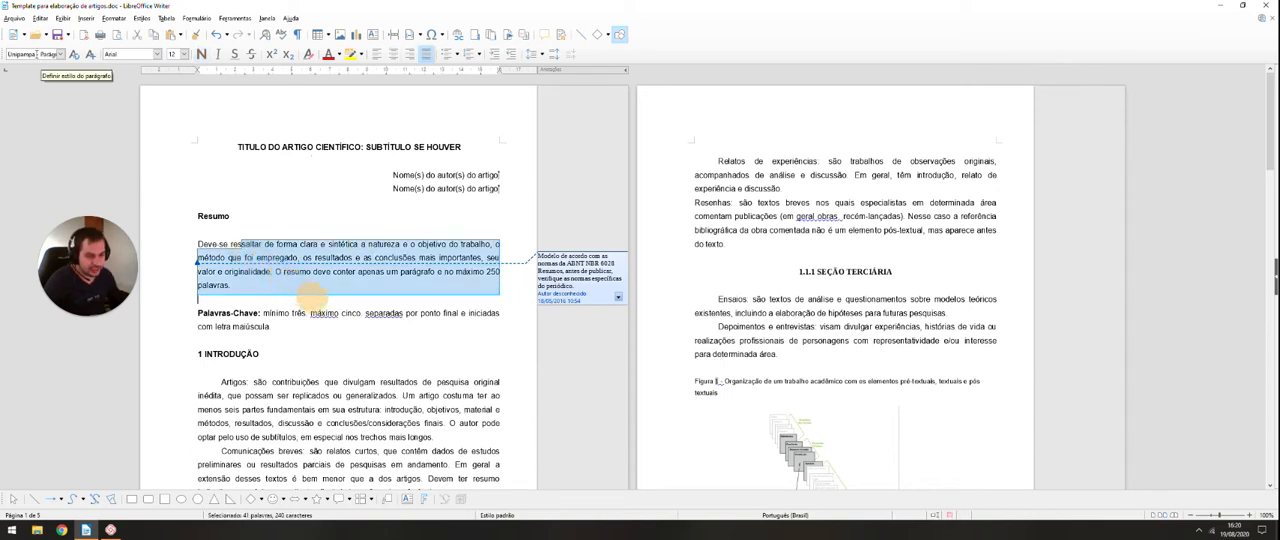
{"action": "left_click", "coordinate": [224, 352]}
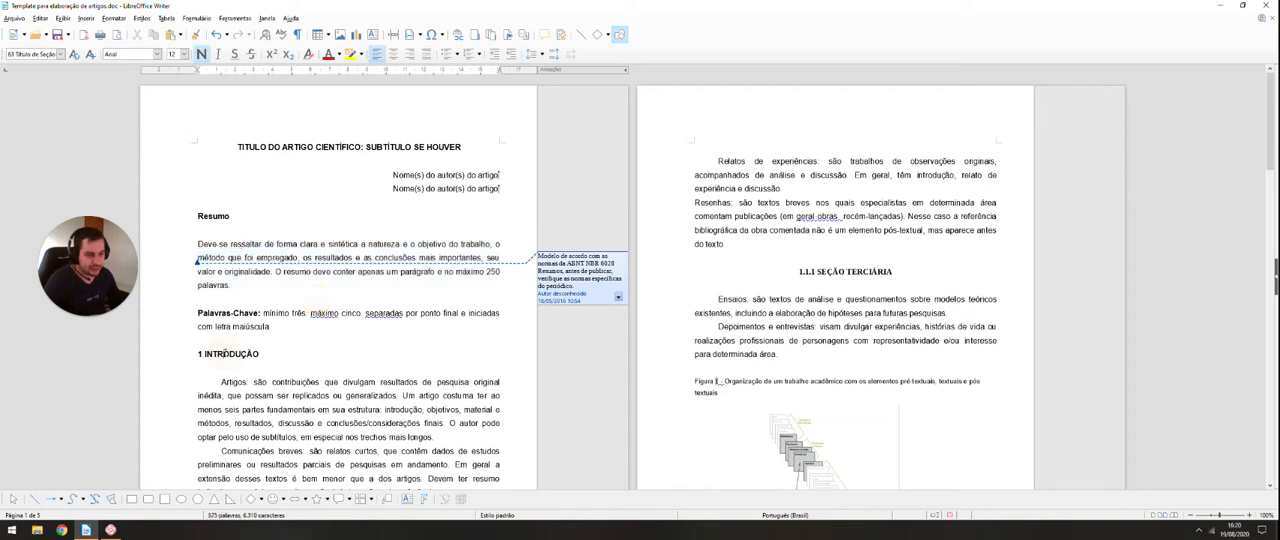
{"action": "left_click", "coordinate": [298, 408]}
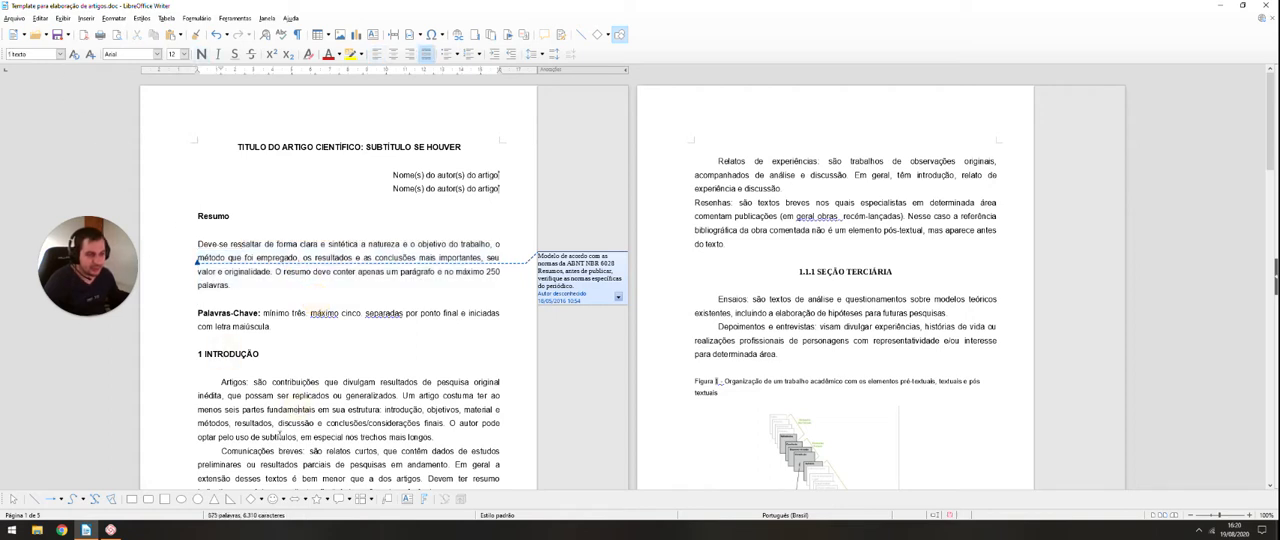
{"action": "scroll", "coordinate": [324, 231], "scroll_direction": "down", "scroll_amount": 2}
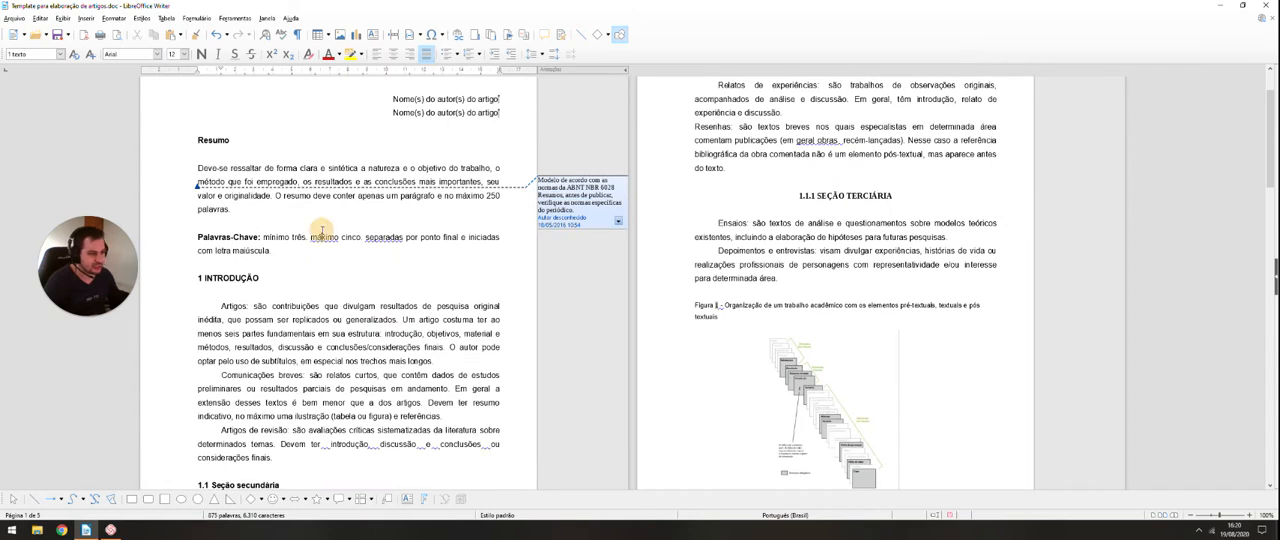
{"action": "left_click", "coordinate": [324, 231]}
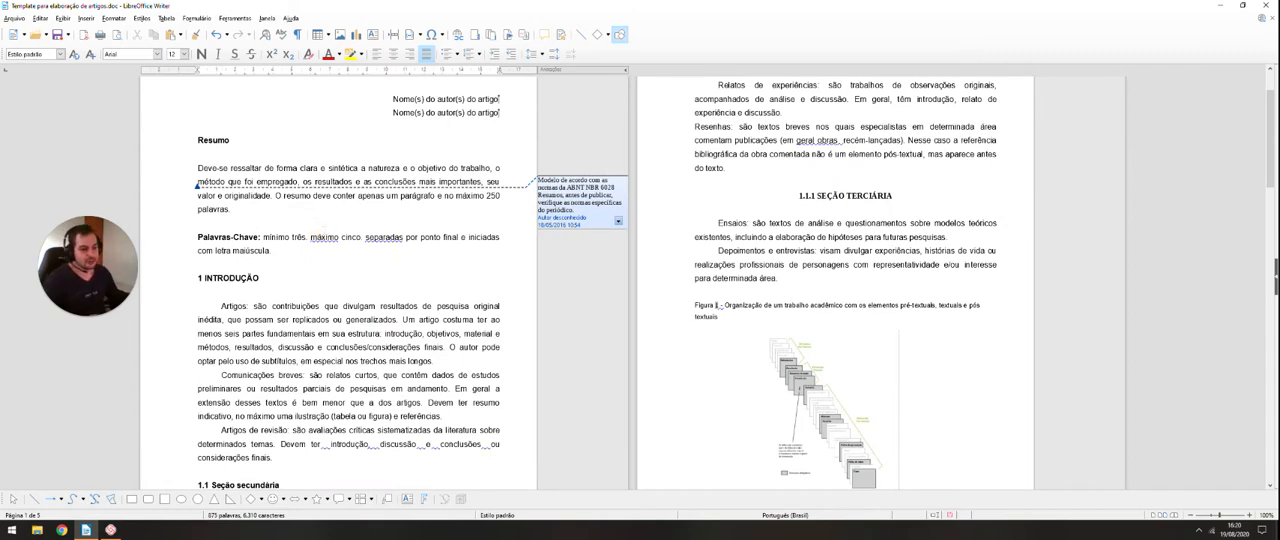
Step: Review the list of available paragraph styles and check the styles used in the abstract and the author lines
{"action": "left_click", "coordinate": [60, 56]}
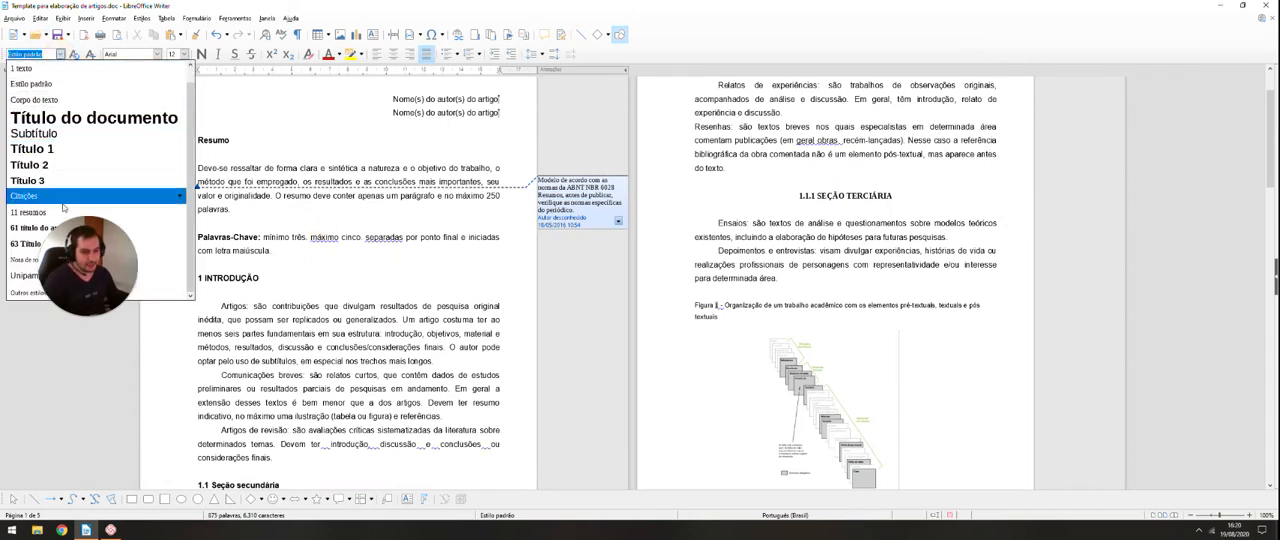
{"action": "left_click", "coordinate": [342, 282]}
{"action": "scroll", "coordinate": [270, 250], "scroll_direction": "up", "scroll_amount": 2}
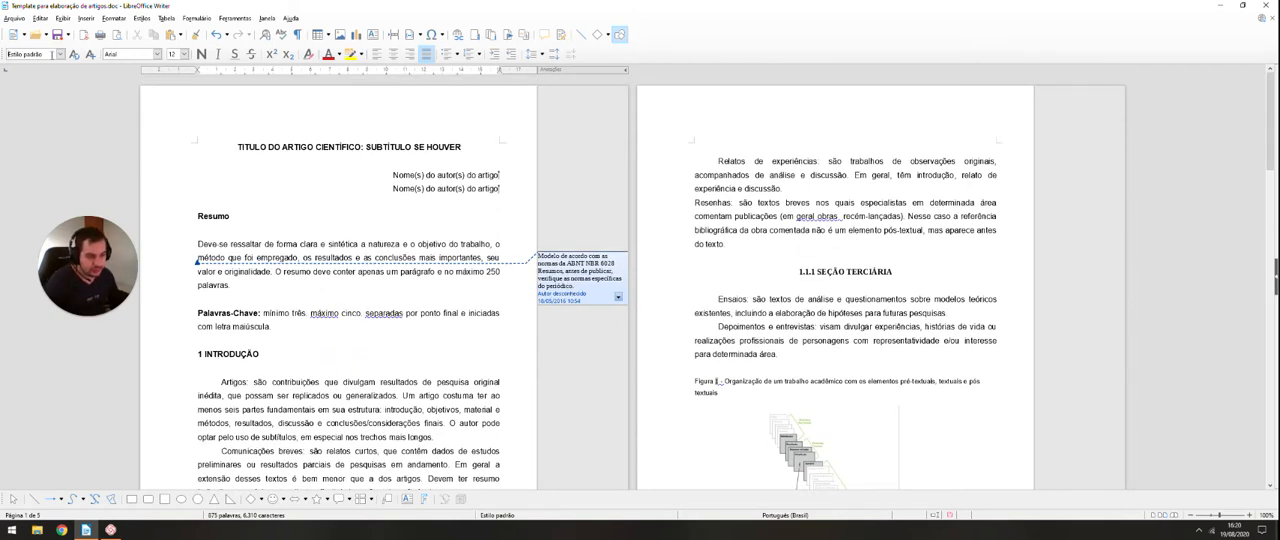
{"action": "left_click", "coordinate": [247, 242]}
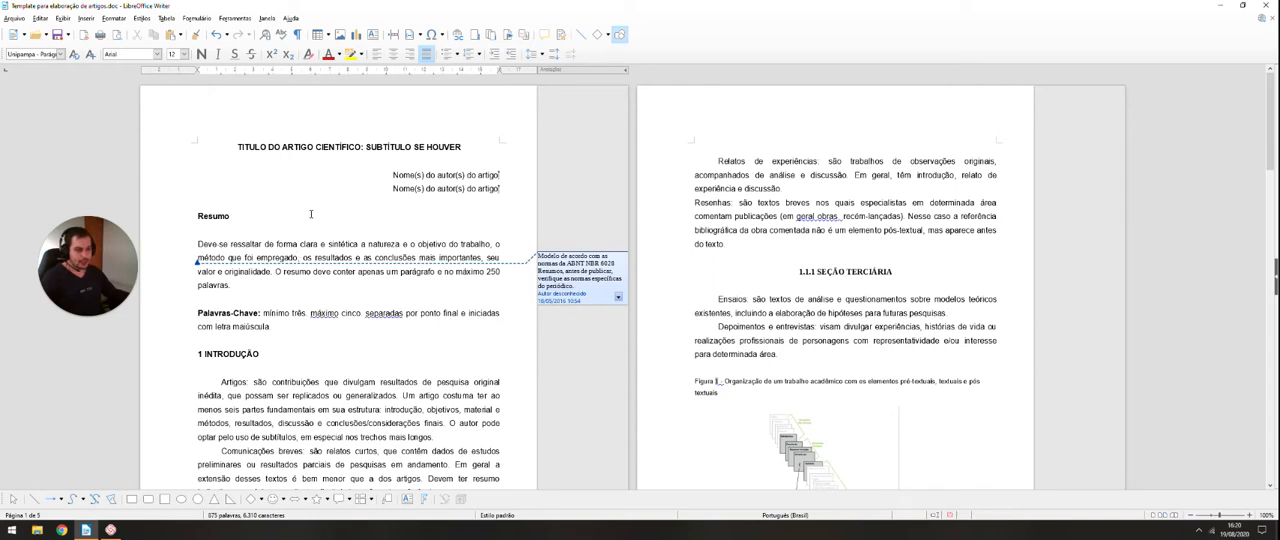
{"action": "left_click", "coordinate": [311, 214]}
{"action": "left_click", "coordinate": [284, 175]}
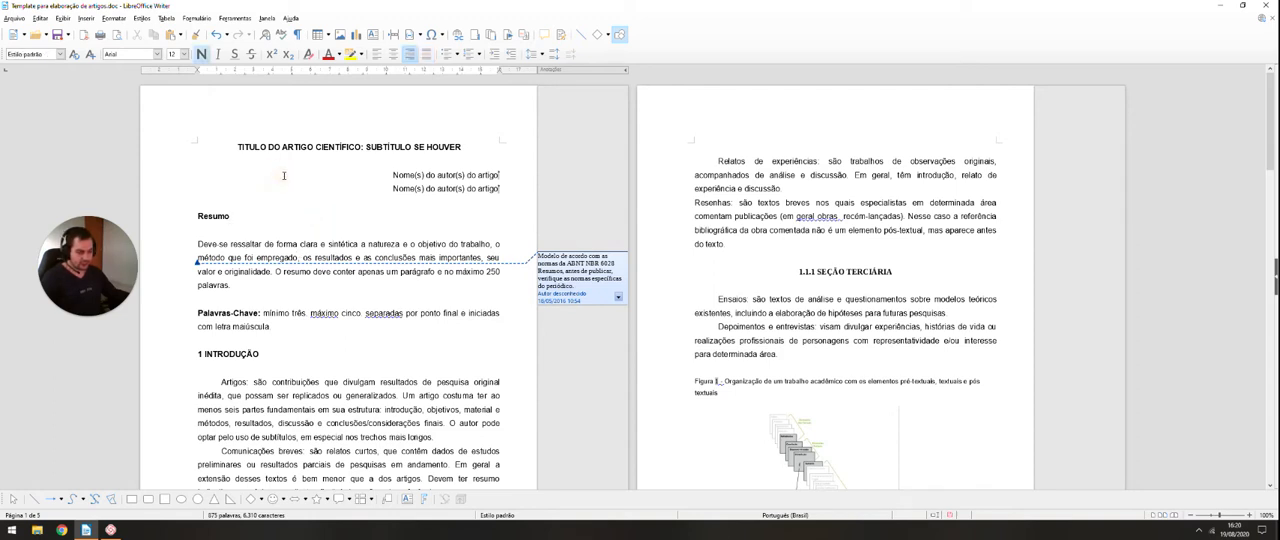
Step: Apply the "Estilo padrão" paragraph style to the entire document and review the pages
{"action": "key", "text": "ctrl+a"}
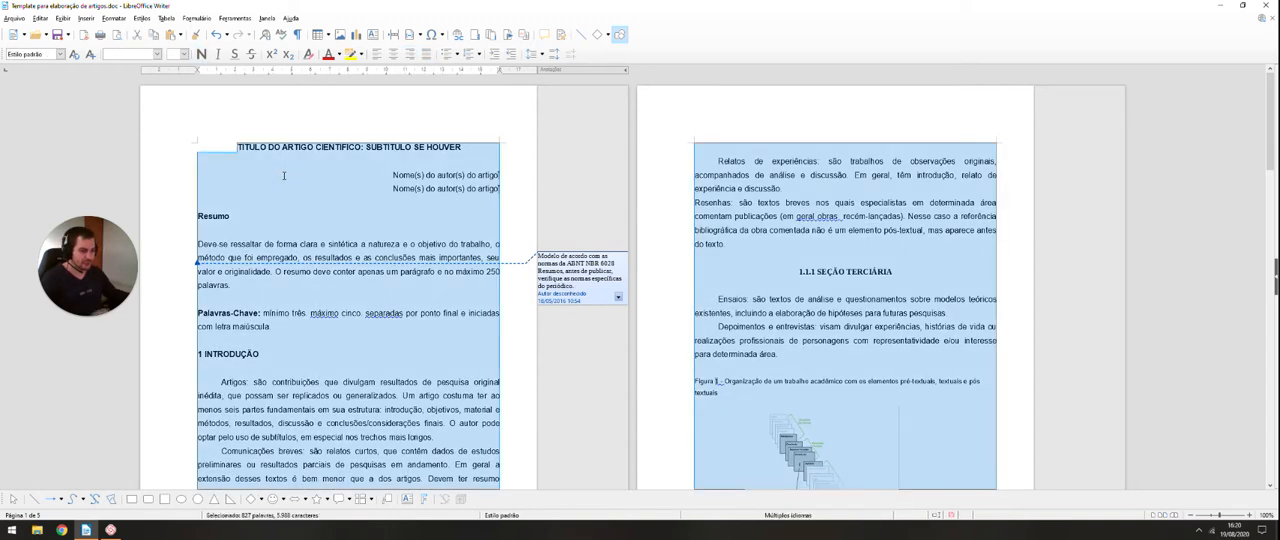
{"action": "left_click", "coordinate": [61, 54]}
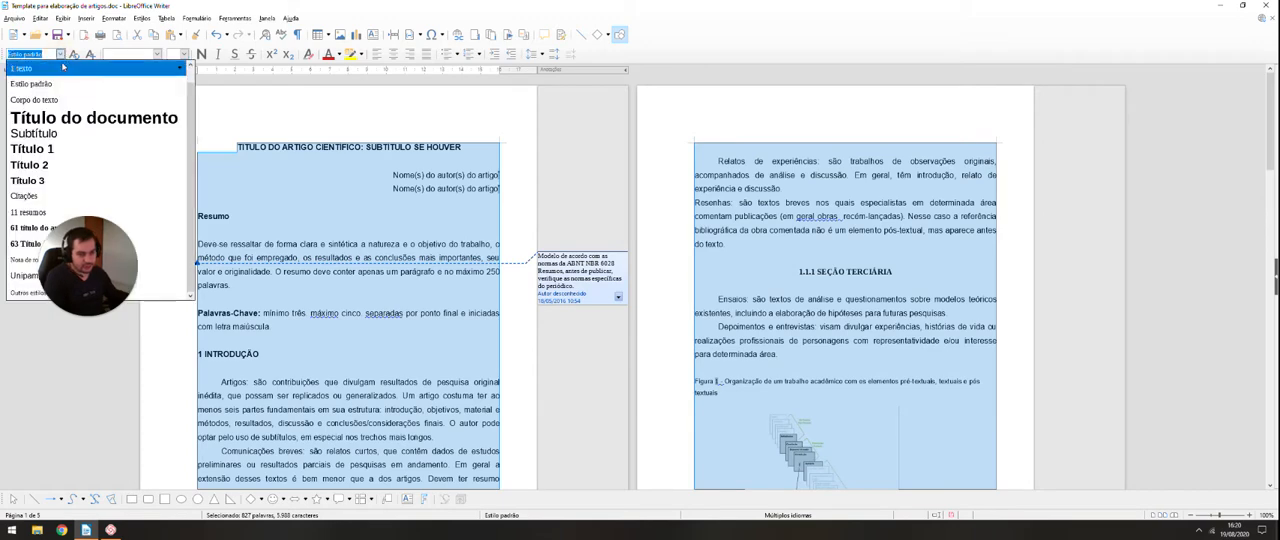
{"action": "left_click", "coordinate": [43, 84]}
{"action": "scroll", "coordinate": [342, 255], "scroll_direction": "up", "scroll_amount": 10}
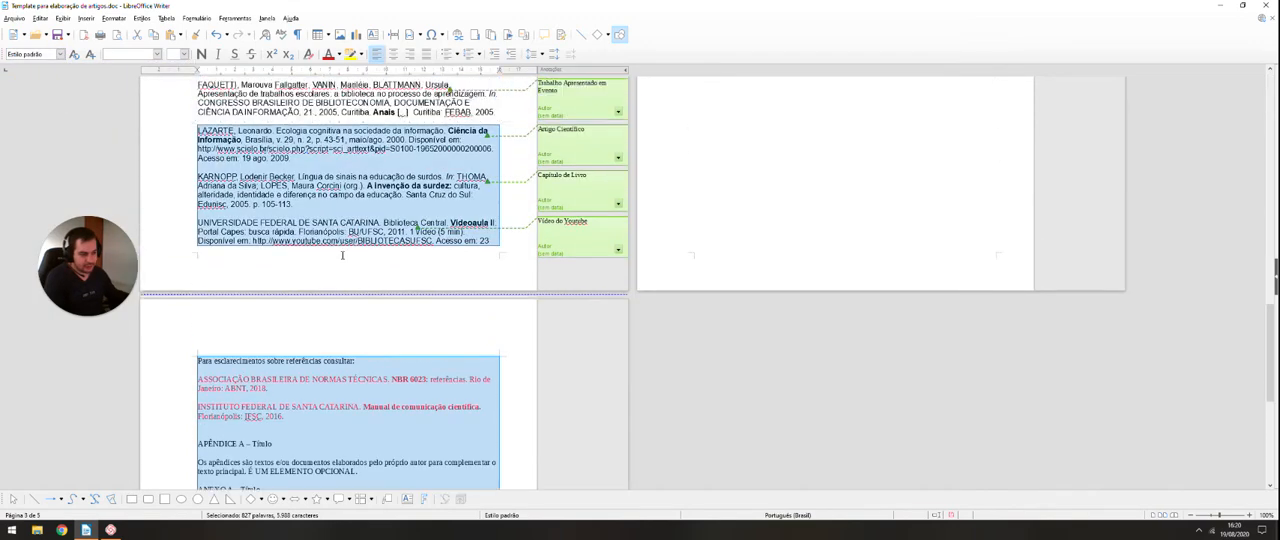
{"action": "scroll", "coordinate": [342, 255], "scroll_direction": "up", "scroll_amount": 15}
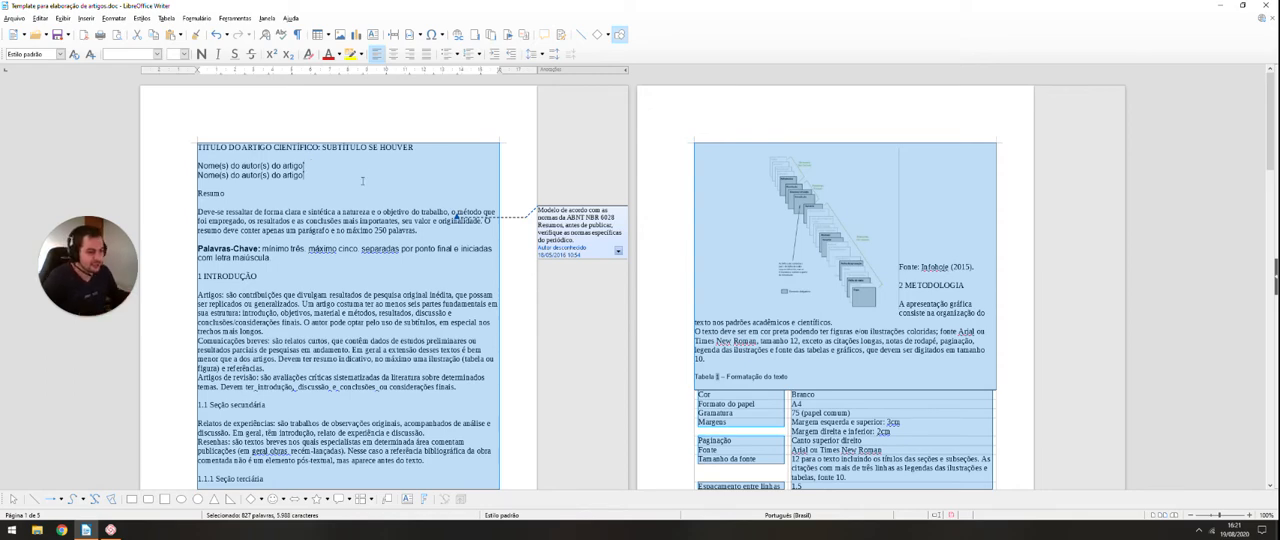
{"action": "scroll", "coordinate": [345, 183], "scroll_direction": "down", "scroll_amount": 10}
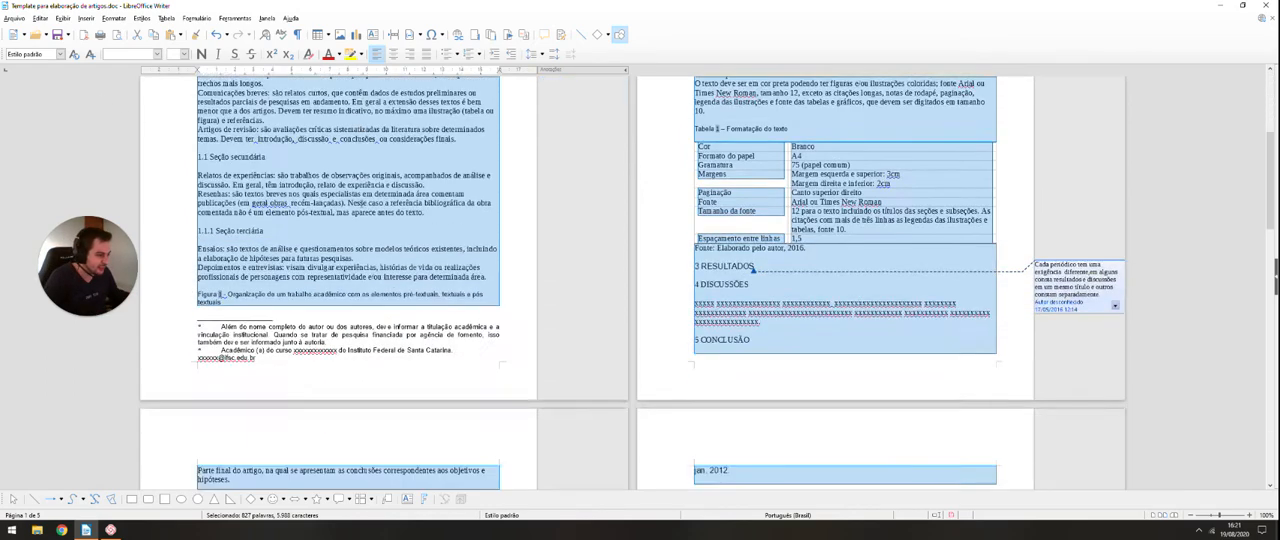
{"action": "scroll", "coordinate": [96, 91], "scroll_direction": "up", "scroll_amount": 5}
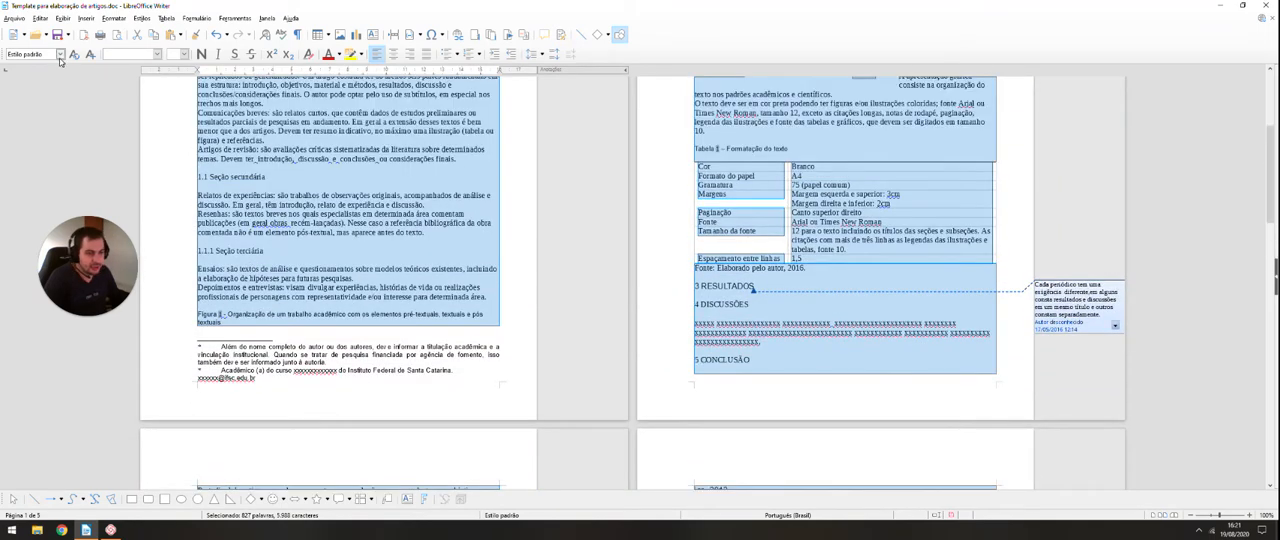
{"action": "scroll", "coordinate": [287, 254], "scroll_direction": "up", "scroll_amount": 6}
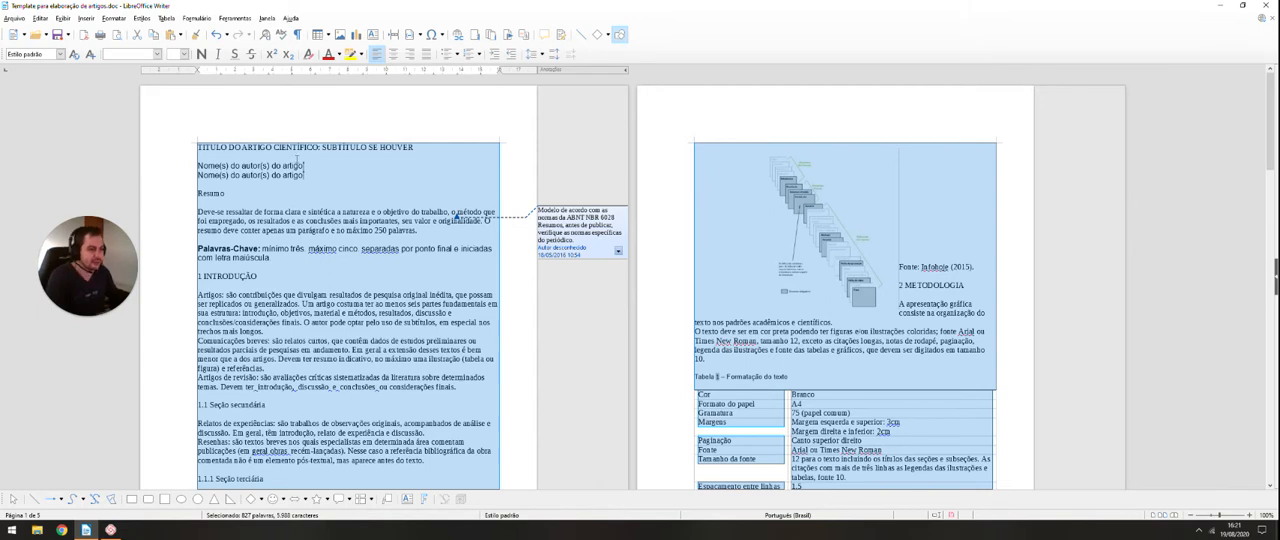
{"action": "left_click", "coordinate": [298, 265]}
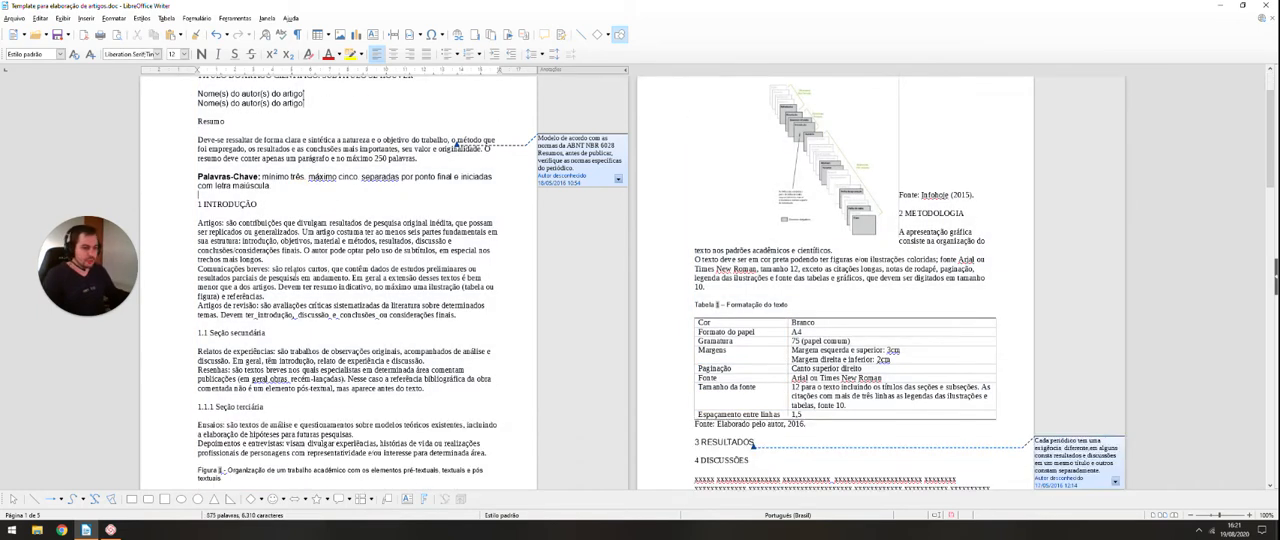
{"action": "left_click", "coordinate": [336, 166]}
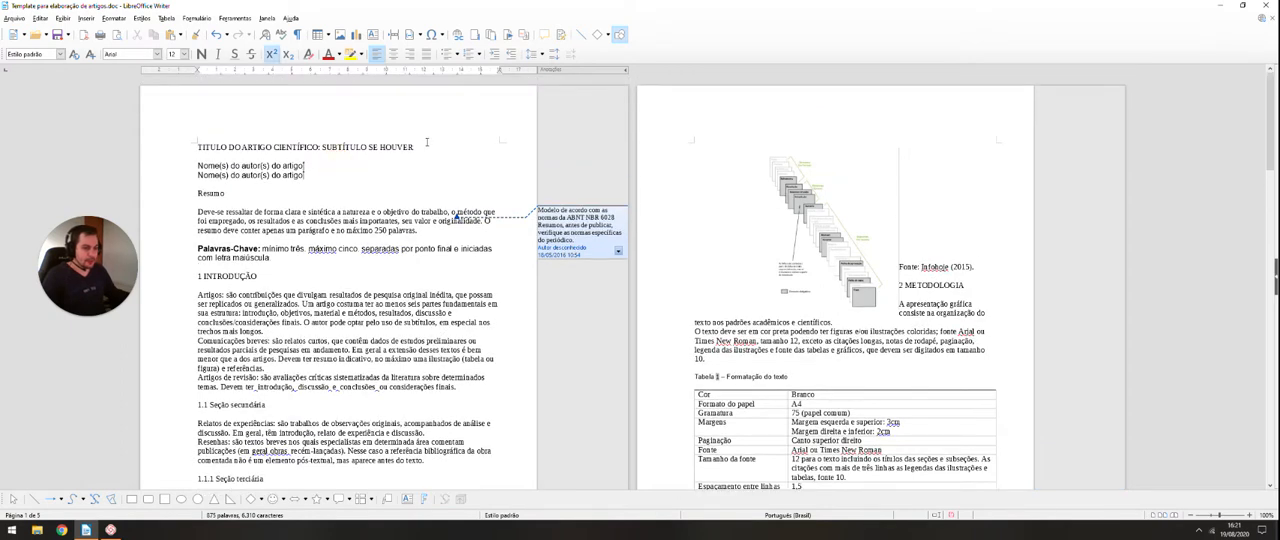
Step: Apply the "Título do documento" paragraph style to the article title line
{"action": "left_click_drag", "start_coordinate": [416, 147], "coordinate": [185, 150]}
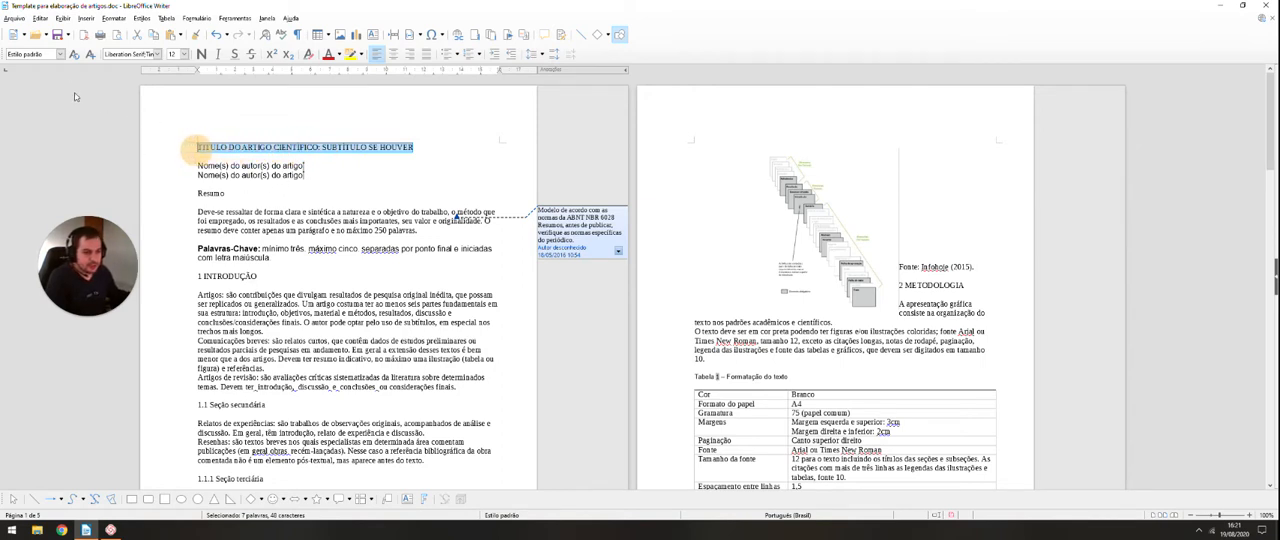
{"action": "left_click", "coordinate": [60, 54]}
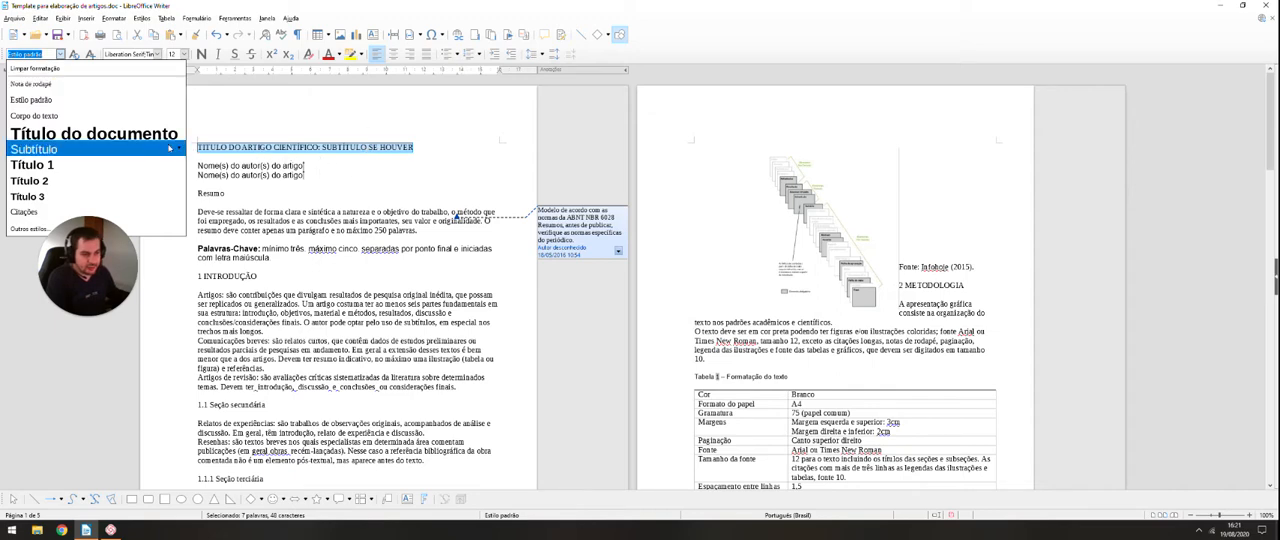
{"action": "left_click", "coordinate": [99, 136]}
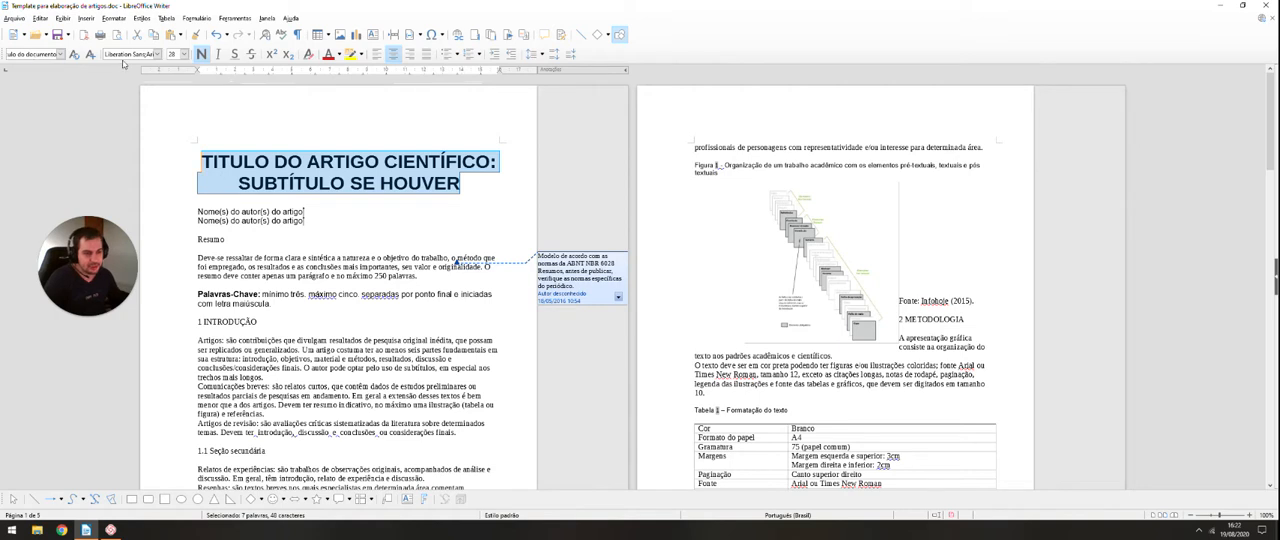
Step: Set the article title's font to Arial at 12 pt
{"action": "left_click", "coordinate": [156, 54]}
{"action": "left_click", "coordinate": [156, 54]}
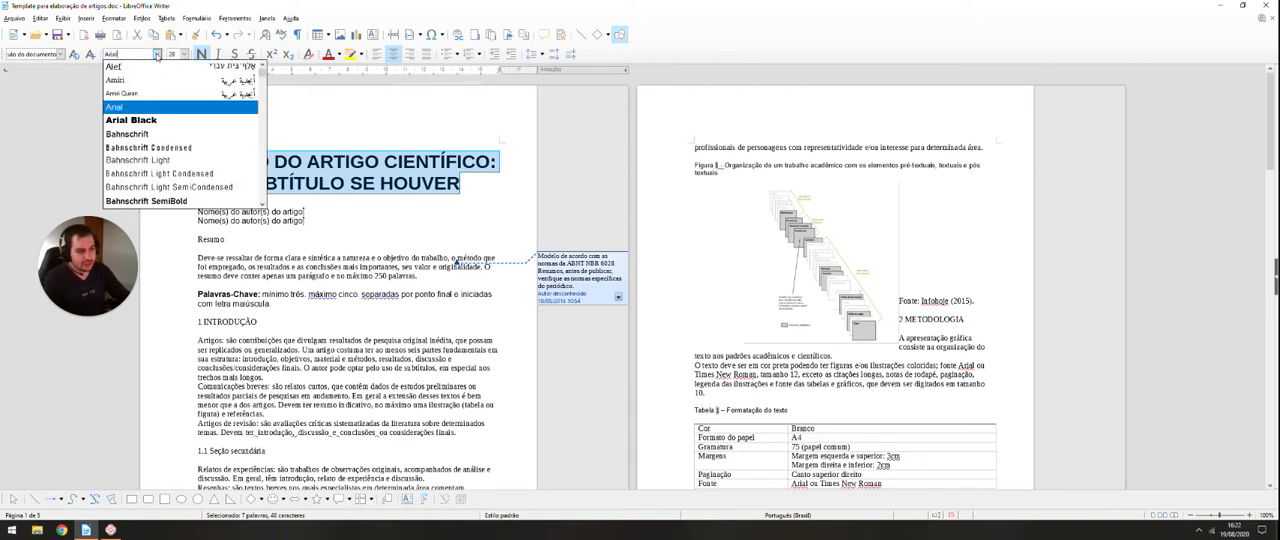
{"action": "left_click", "coordinate": [126, 107]}
{"action": "left_click", "coordinate": [184, 54]}
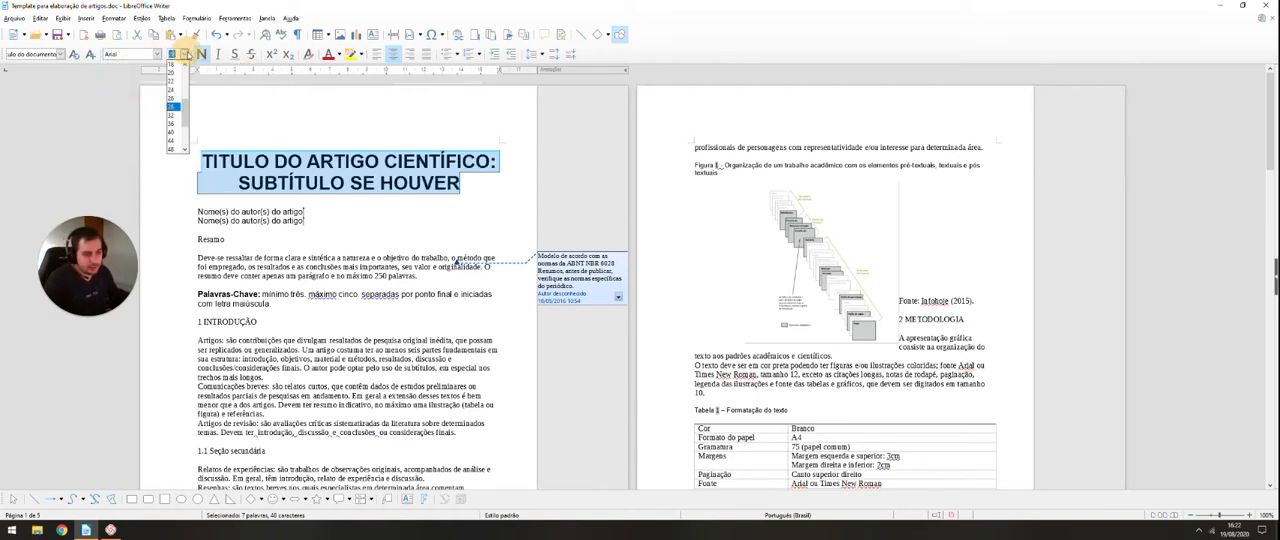
{"action": "left_click", "coordinate": [172, 72]}
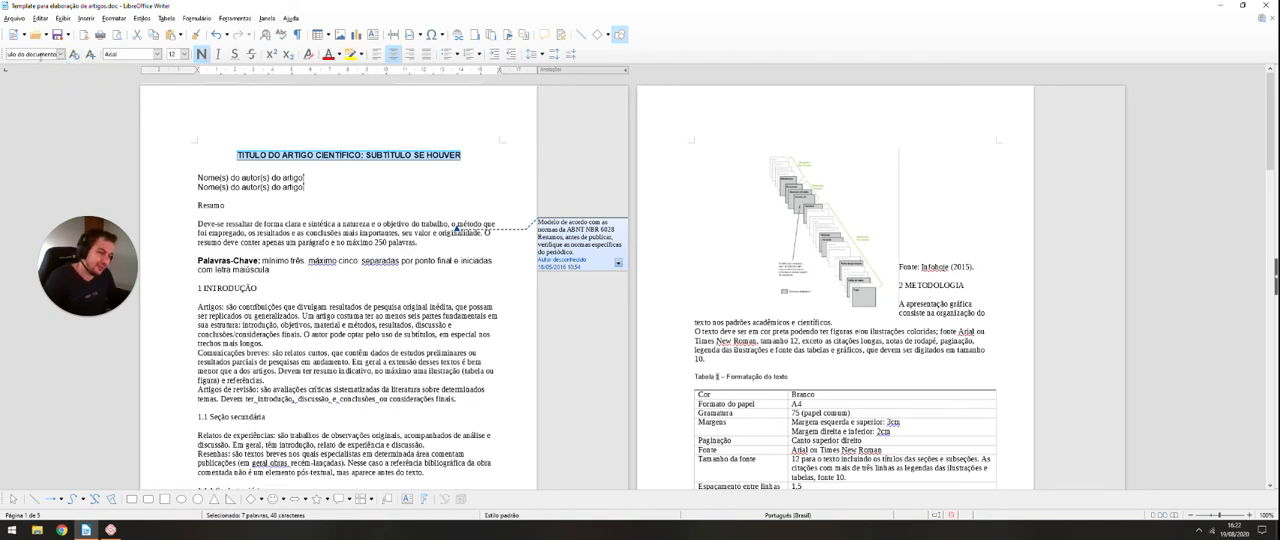
Step: Try the "Título do documento" style on the "Resumo" heading, and return the heading to "Estilo padrão"
{"action": "double_click", "coordinate": [212, 205]}
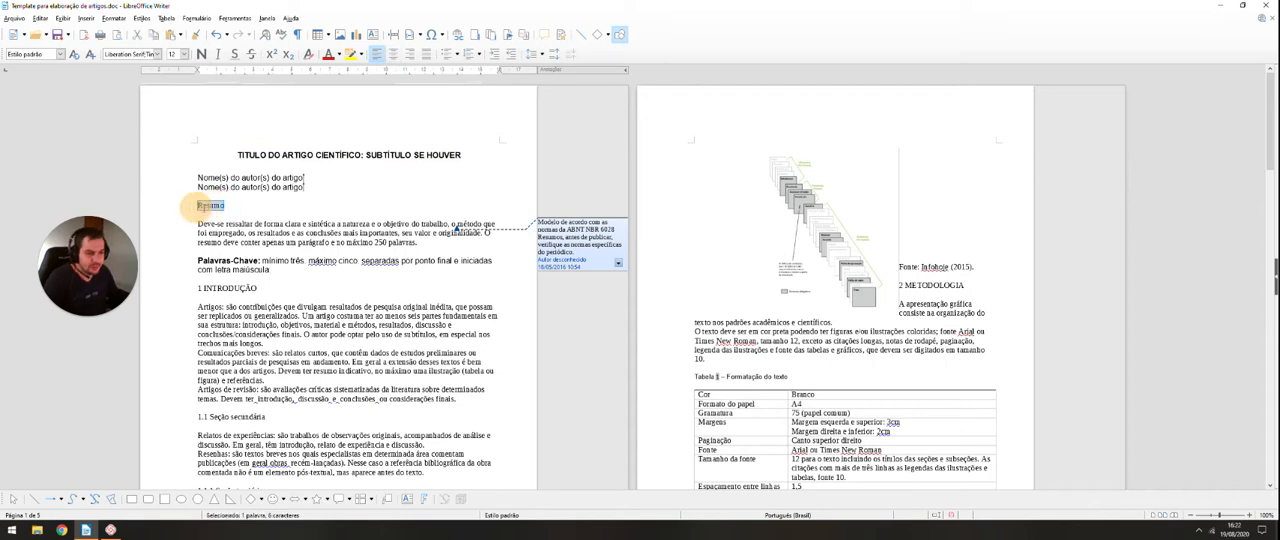
{"action": "left_click", "coordinate": [60, 55]}
{"action": "left_click", "coordinate": [51, 133]}
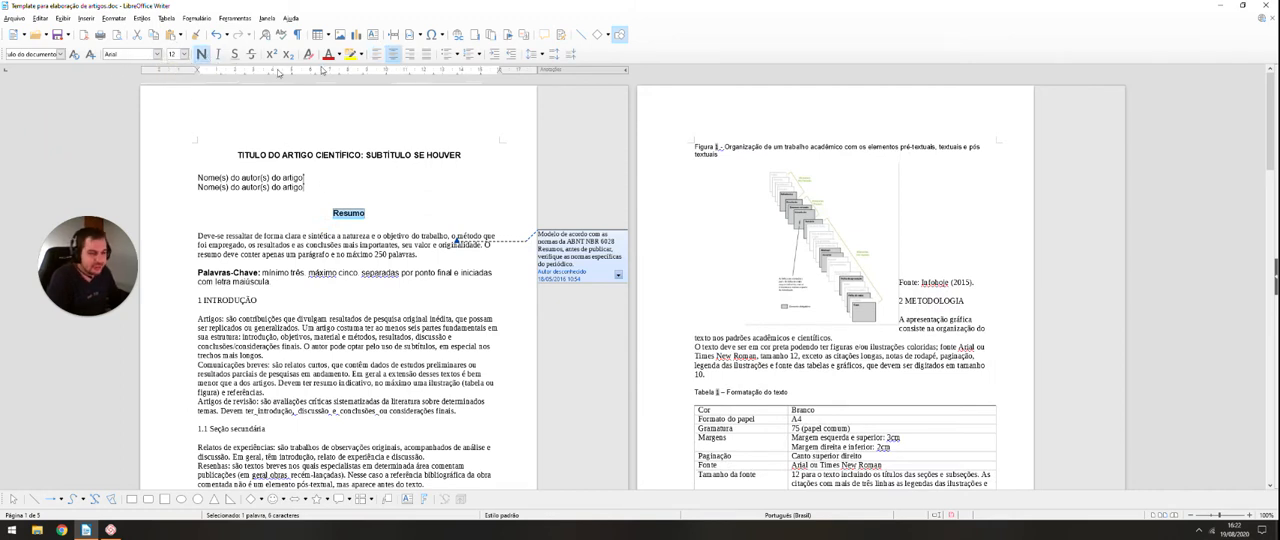
{"action": "left_click", "coordinate": [60, 54]}
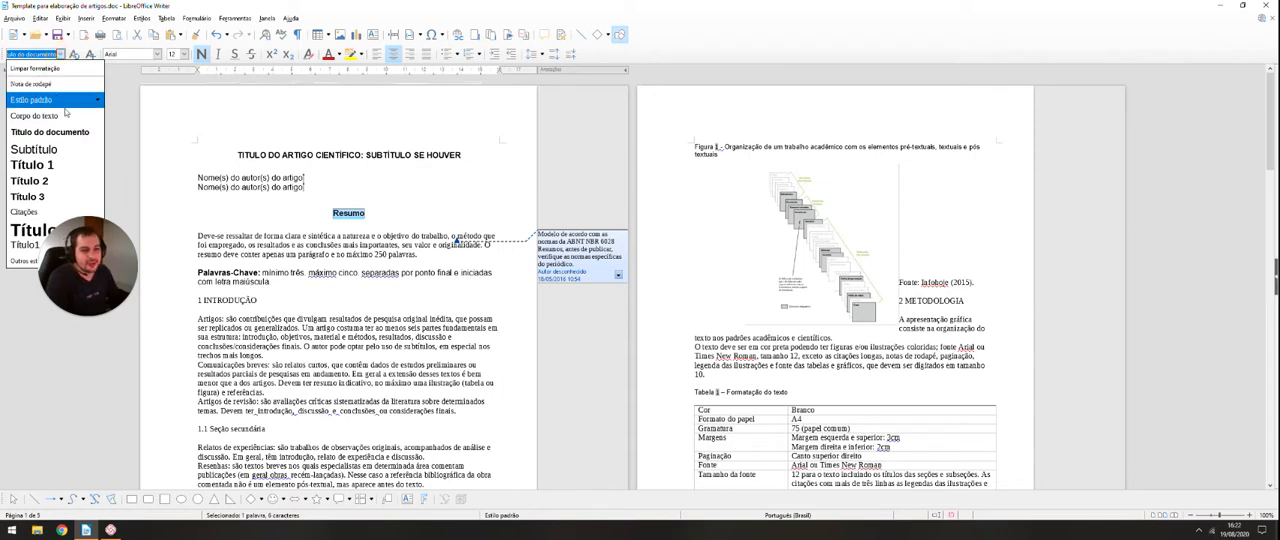
{"action": "left_click", "coordinate": [56, 103]}
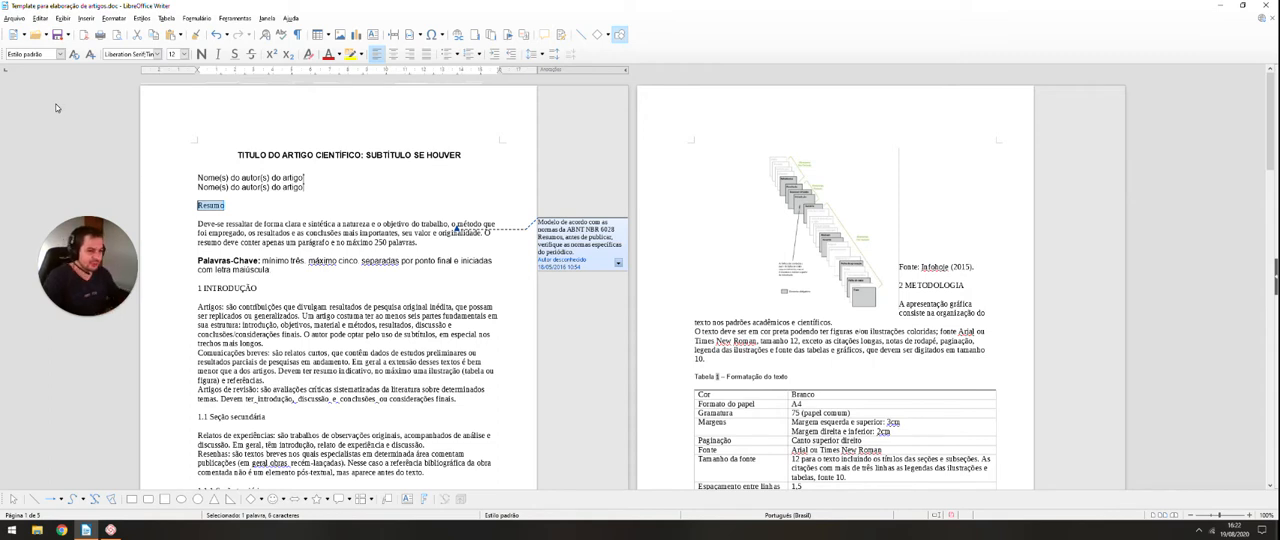
Step: Apply the "Corpo do texto" paragraph style to the two author name lines
{"action": "left_click", "coordinate": [282, 177]}
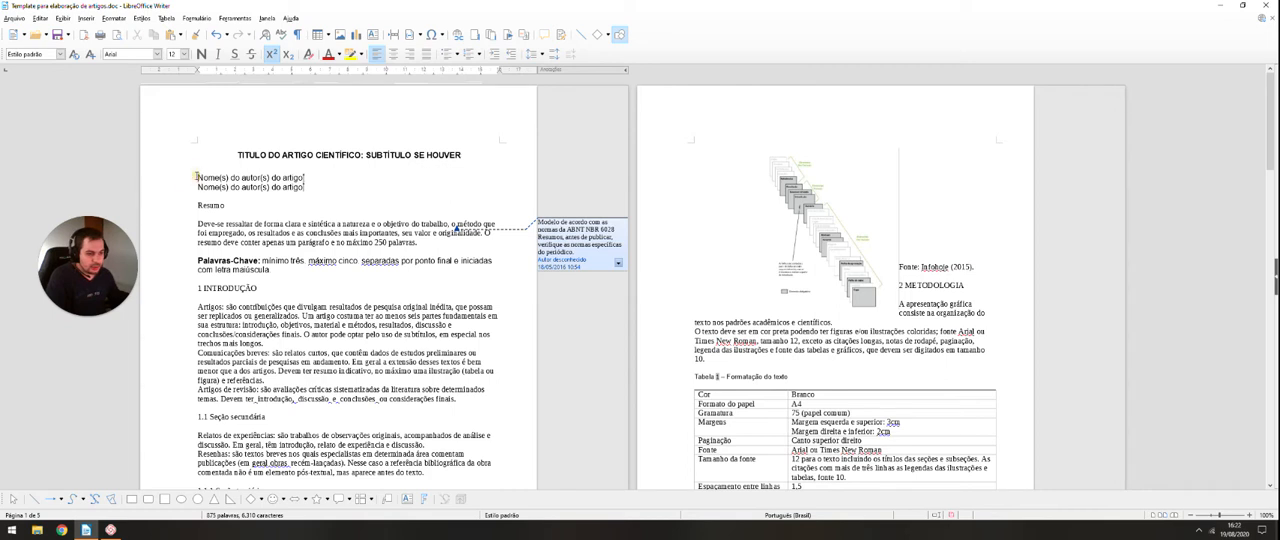
{"action": "left_click_drag", "start_coordinate": [197, 177], "coordinate": [318, 187]}
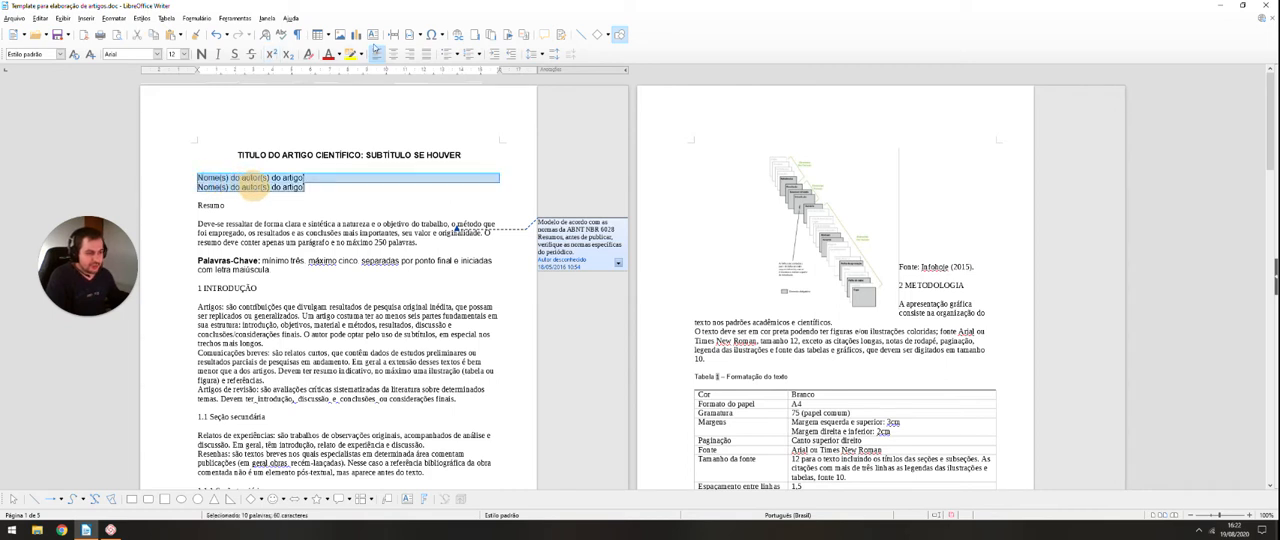
{"action": "left_click", "coordinate": [60, 54]}
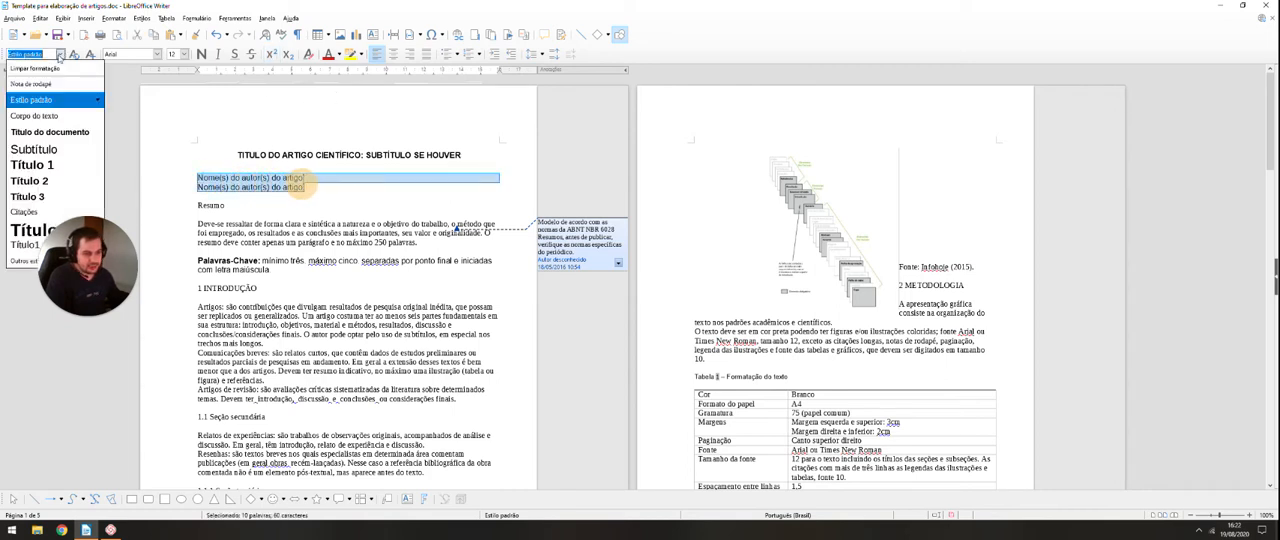
{"action": "key", "text": "Down"}
{"action": "key", "text": "Return"}
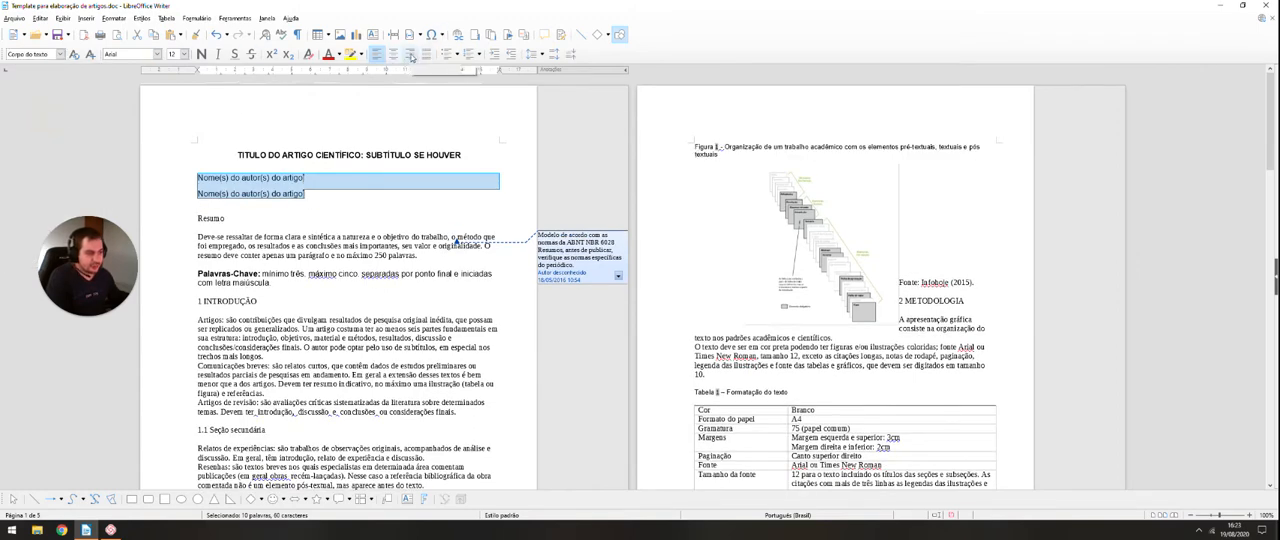
Step: Right-align the two author name lines below the article title
{"action": "left_click", "coordinate": [409, 53]}
{"action": "left_click", "coordinate": [418, 205]}
{"action": "scroll", "coordinate": [418, 205], "scroll_direction": "down", "scroll_amount": 5}
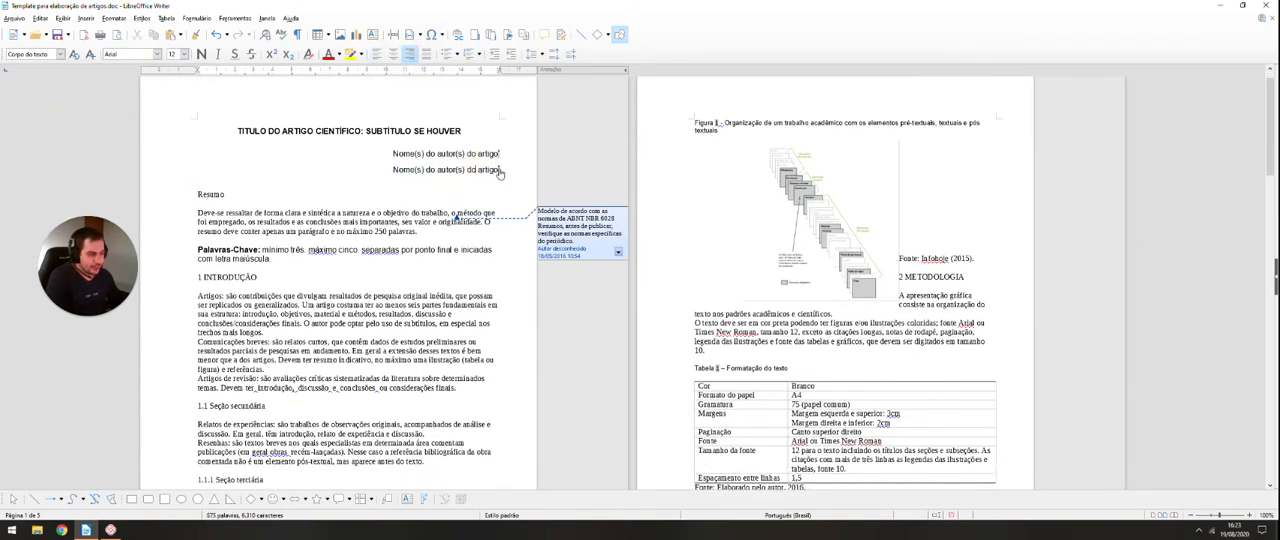
{"action": "scroll", "coordinate": [355, 215], "scroll_direction": "up", "scroll_amount": 5}
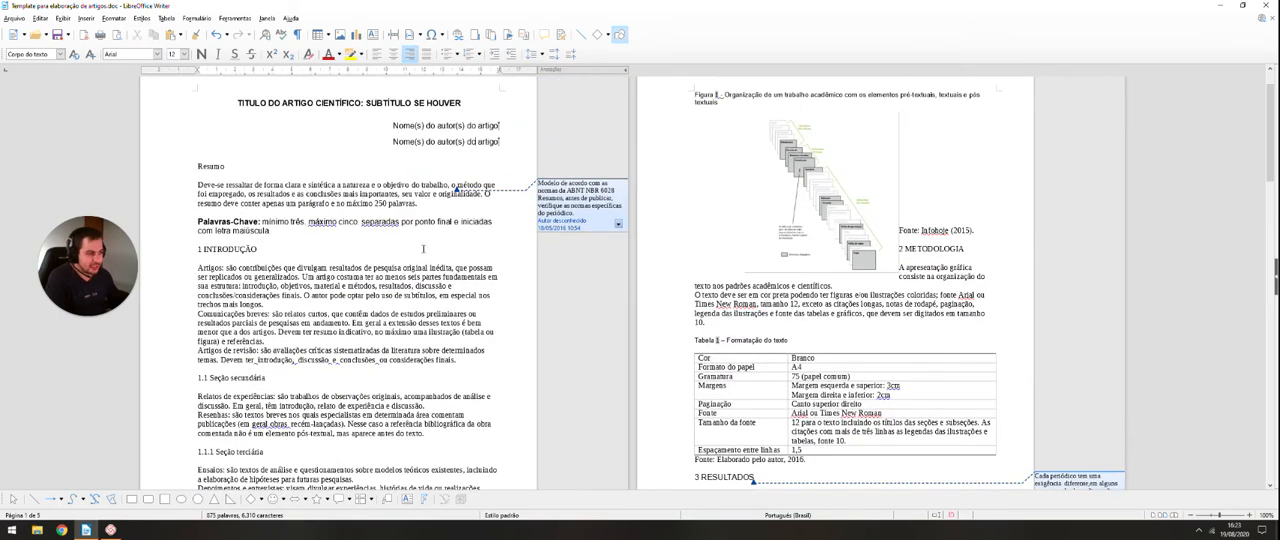
Step: Delete the existing footnote markers at the ends of both author name lines
{"action": "scroll", "coordinate": [355, 215], "scroll_direction": "down", "scroll_amount": 5}
{"action": "scroll", "coordinate": [355, 216], "scroll_direction": "down", "scroll_amount": 2}
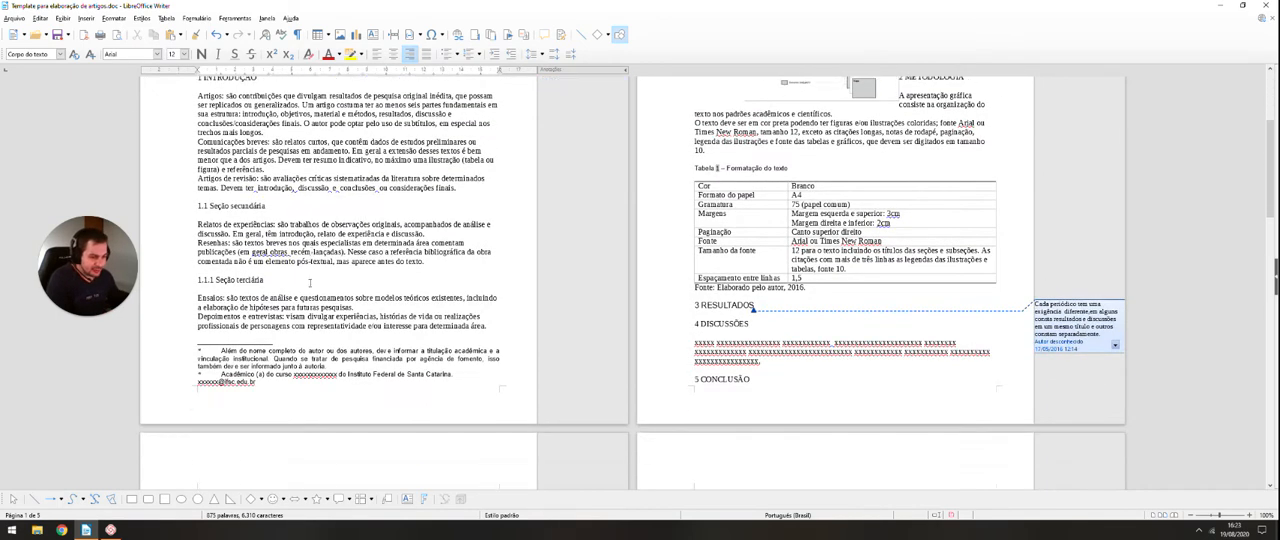
{"action": "scroll", "coordinate": [259, 347], "scroll_direction": "up", "scroll_amount": 3}
{"action": "scroll", "coordinate": [259, 347], "scroll_direction": "up", "scroll_amount": 3}
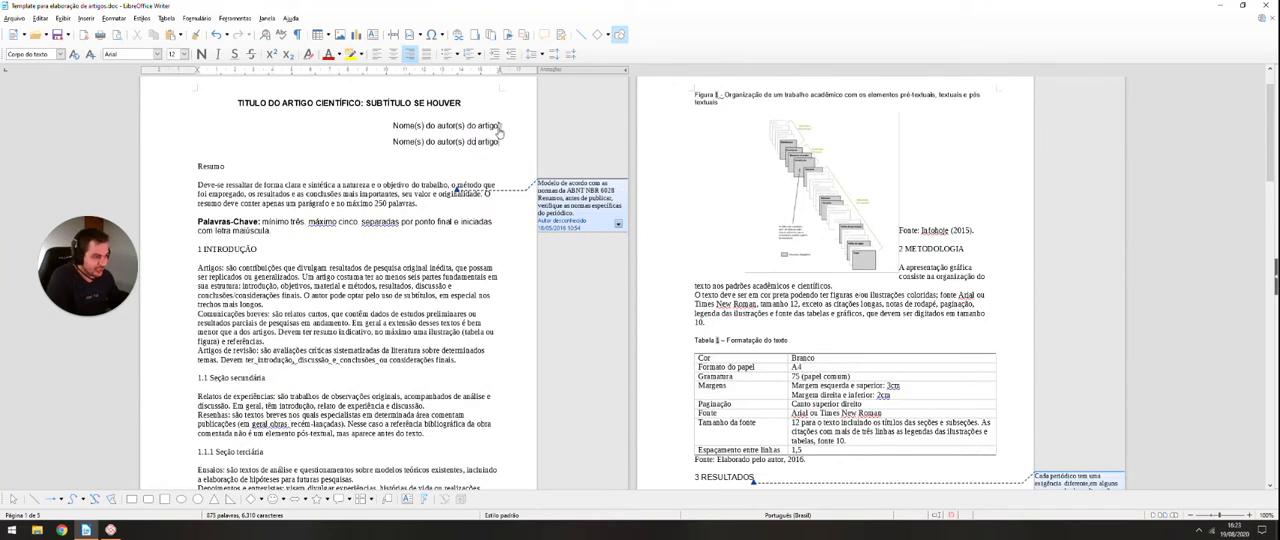
{"action": "left_click", "coordinate": [500, 128]}
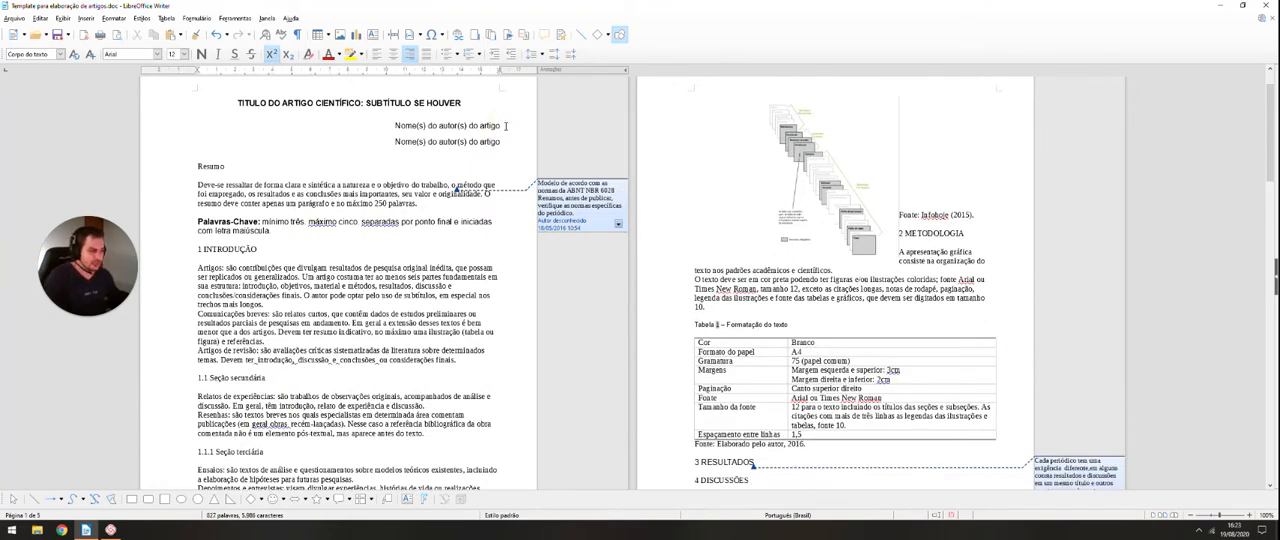
Step: Replace the placeholder on the first author line with the author's full name
{"action": "left_click_drag", "start_coordinate": [506, 126], "coordinate": [373, 126]}
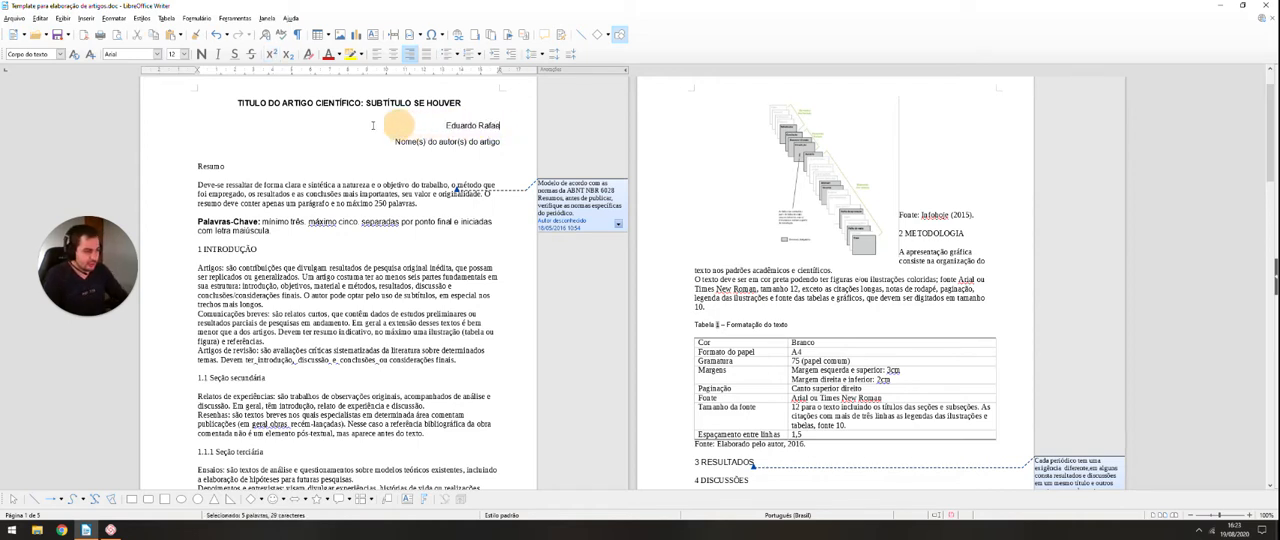
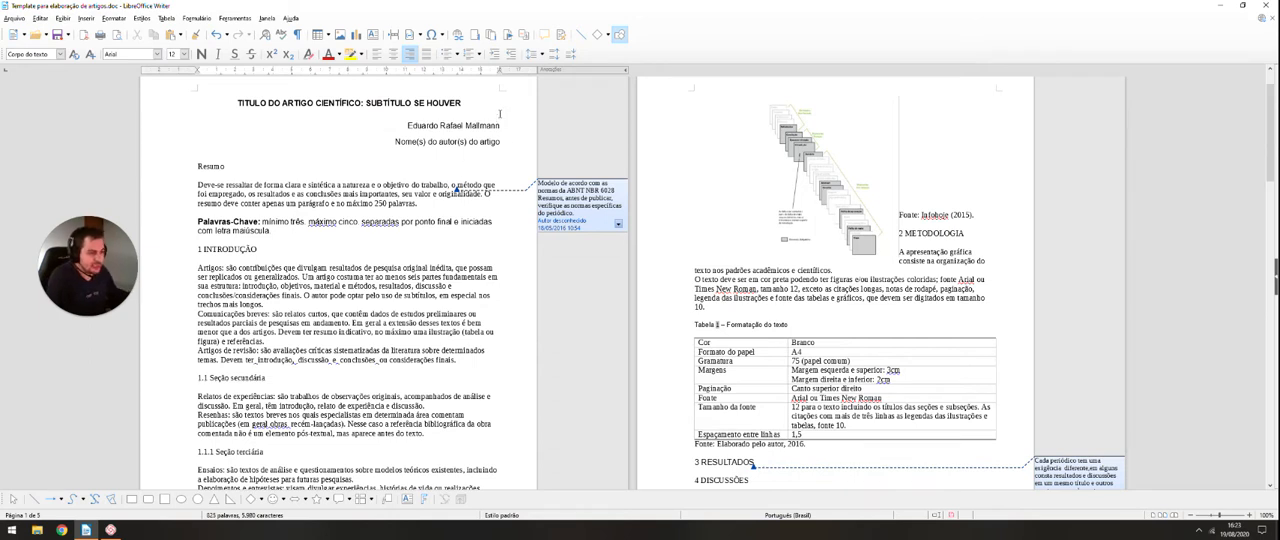
Step: Insert a footnote for the first author's name with the text "Docente do Instituto Federal..."
{"action": "left_click_drag", "start_coordinate": [406, 125], "coordinate": [499, 125]}
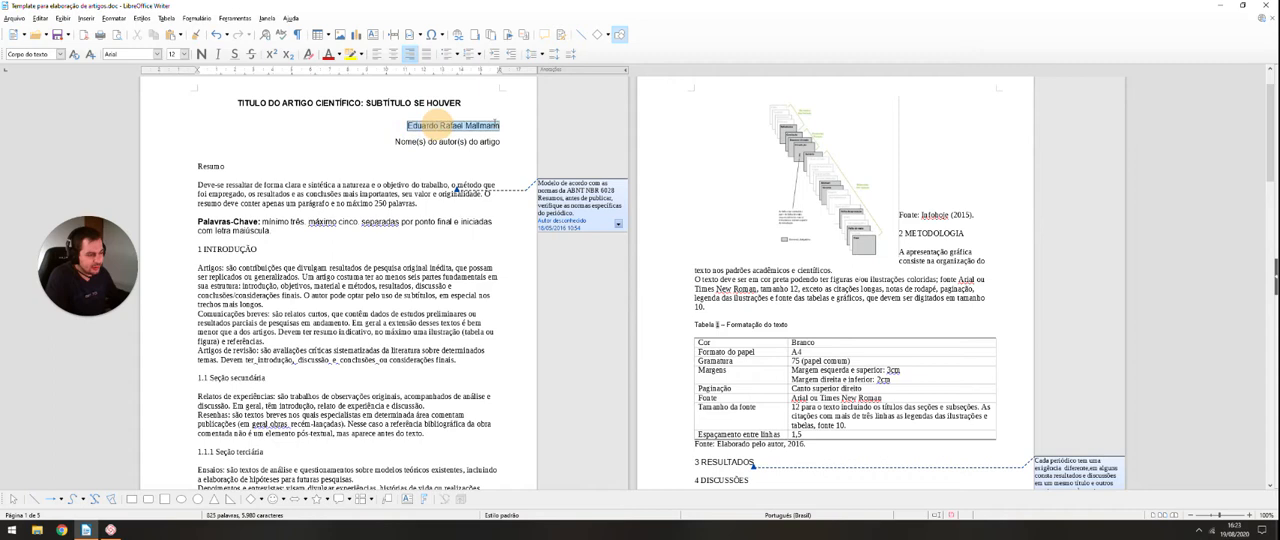
{"action": "left_click", "coordinate": [86, 18]}
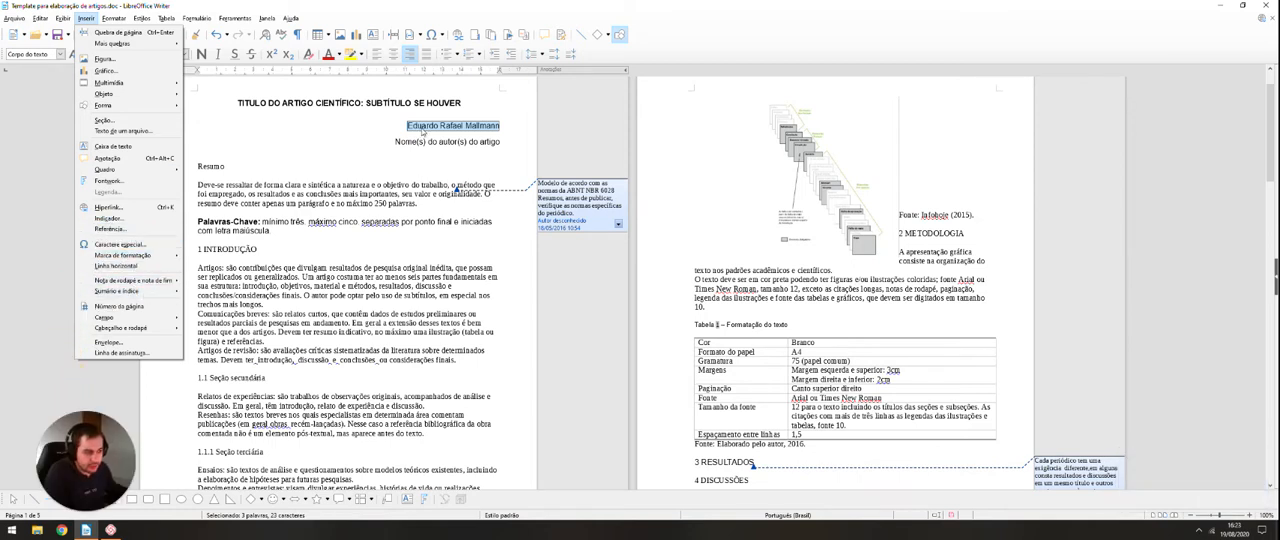
{"action": "mouse_move", "coordinate": [152, 283]}
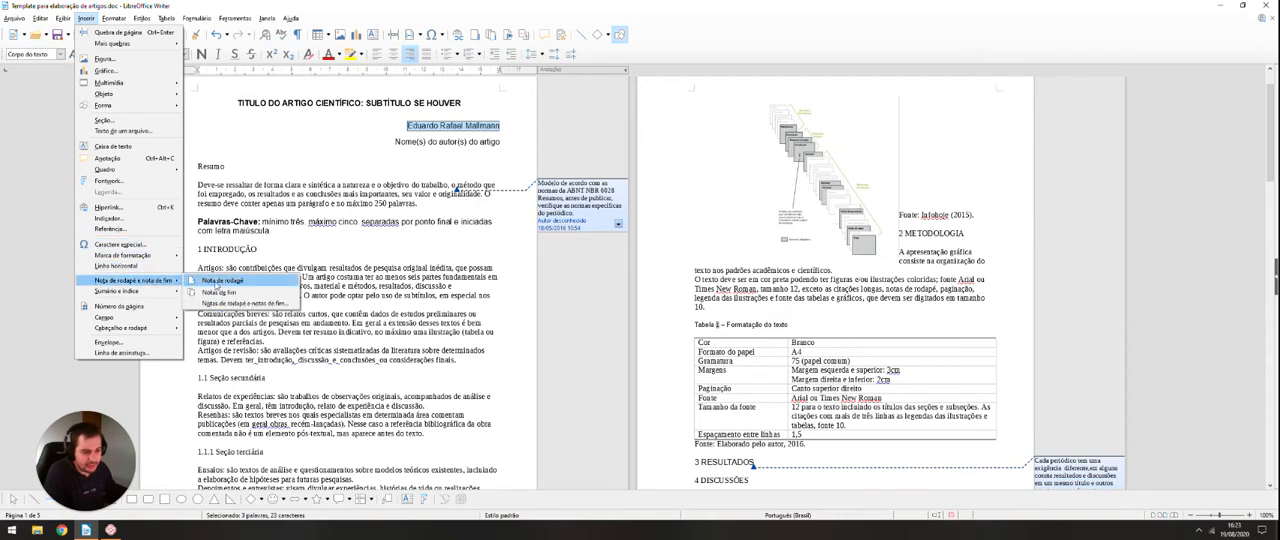
{"action": "left_click", "coordinate": [229, 283]}
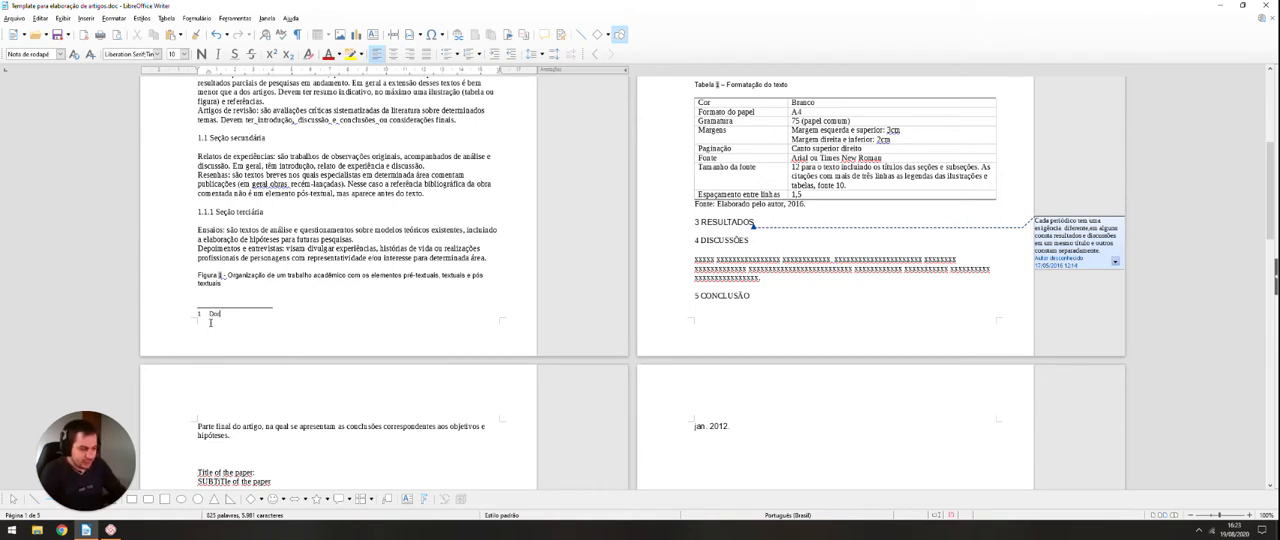
{"action": "type", "text": "Docente do In"}
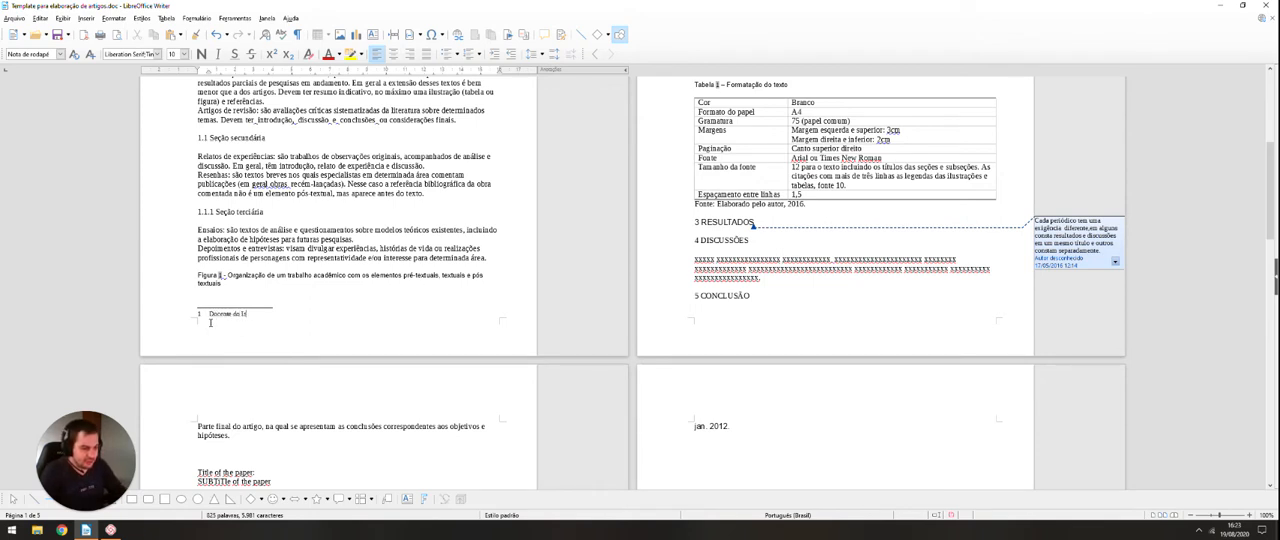
{"action": "type", "text": "stituto Federal,"}
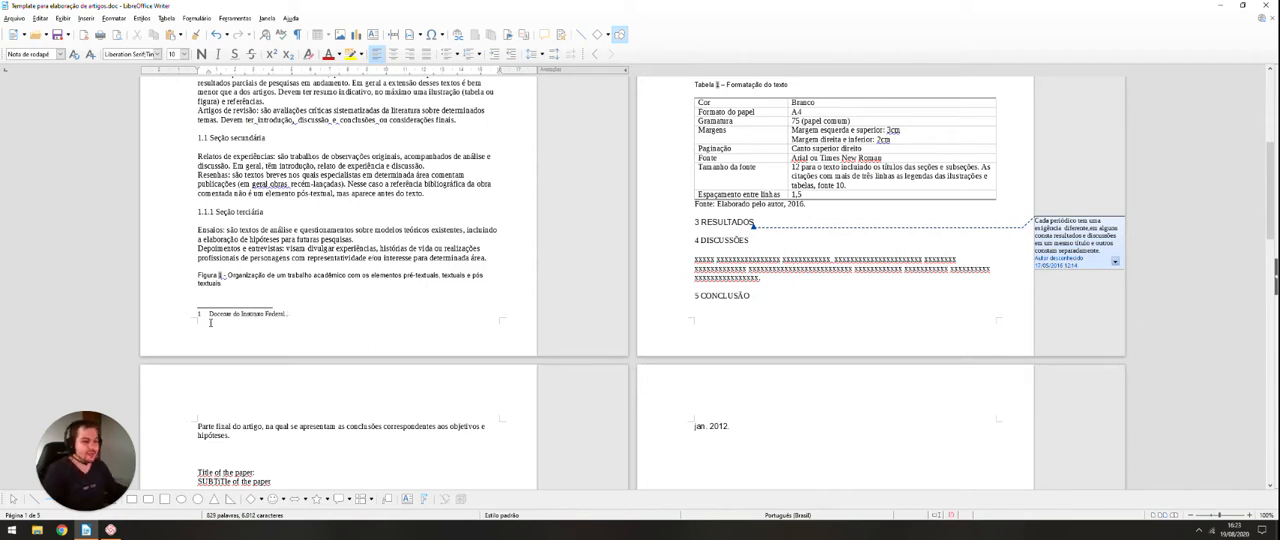
{"action": "scroll", "coordinate": [265, 326], "scroll_direction": "up", "scroll_amount": 5}
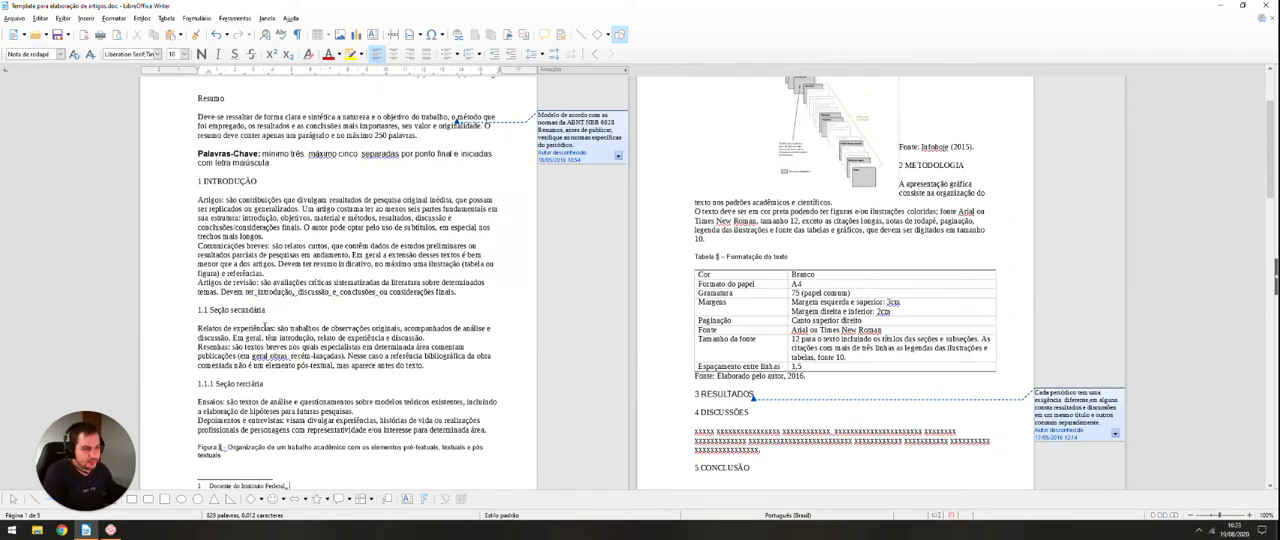
{"action": "left_click", "coordinate": [456, 149]}
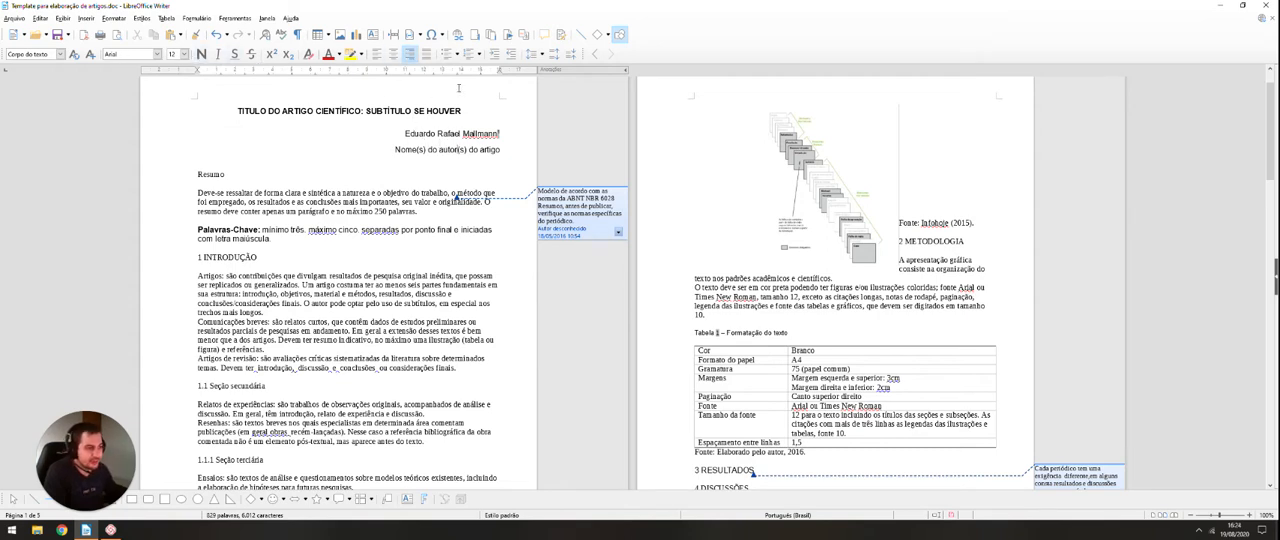
Step: Make the "Resumo" heading bold
{"action": "left_click", "coordinate": [241, 175]}
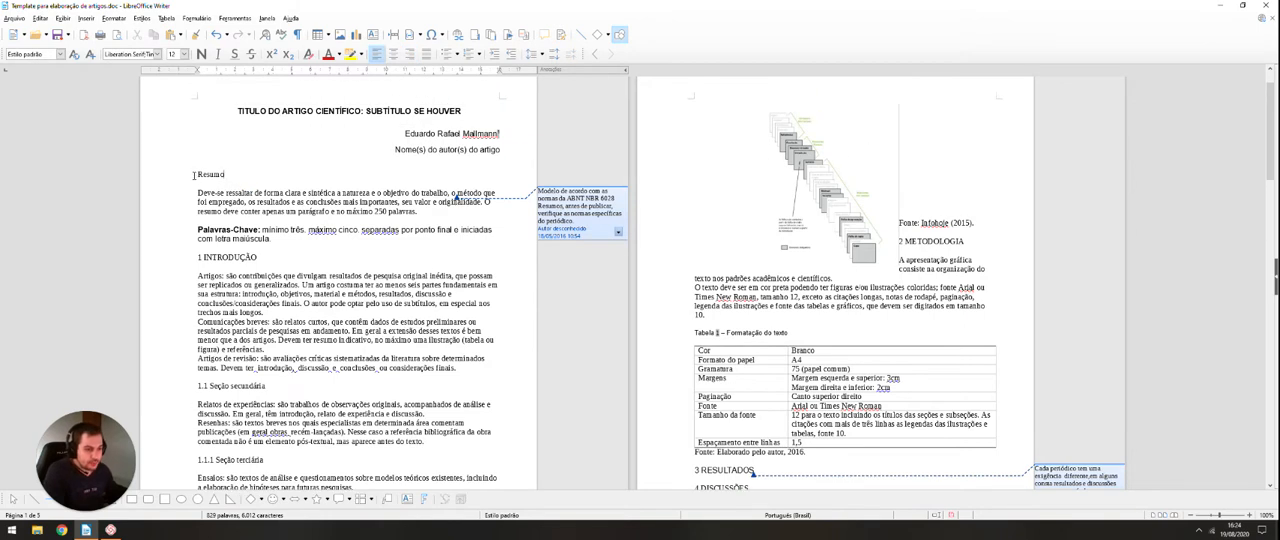
{"action": "left_click_drag", "start_coordinate": [194, 175], "coordinate": [228, 175]}
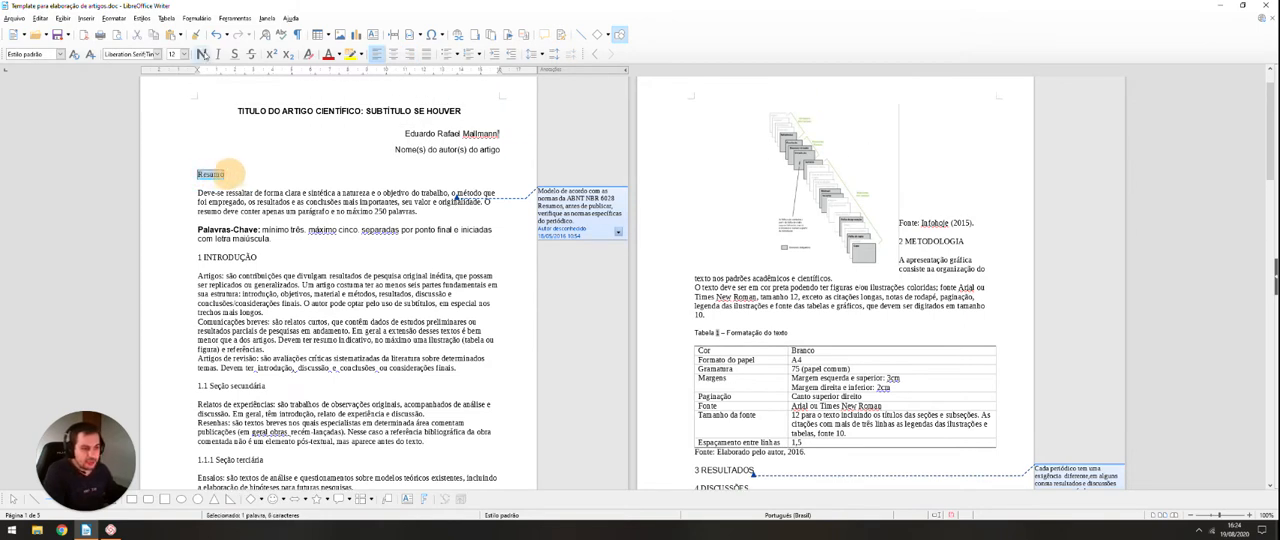
{"action": "left_click", "coordinate": [202, 54]}
{"action": "left_click", "coordinate": [233, 206]}
{"action": "scroll", "coordinate": [233, 208], "scroll_direction": "up", "scroll_amount": 1}
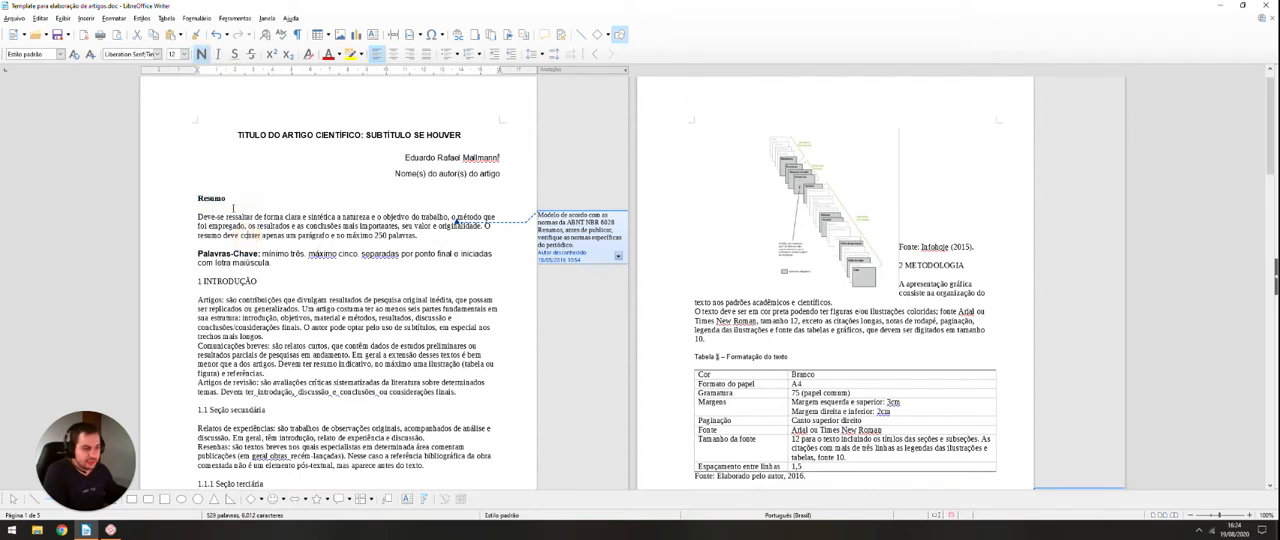
Step: Apply the "Corpo do texto" paragraph style to the abstract paragraph and the "Palavras-Chave" paragraph
{"action": "scroll", "coordinate": [233, 208], "scroll_direction": "down", "scroll_amount": 1}
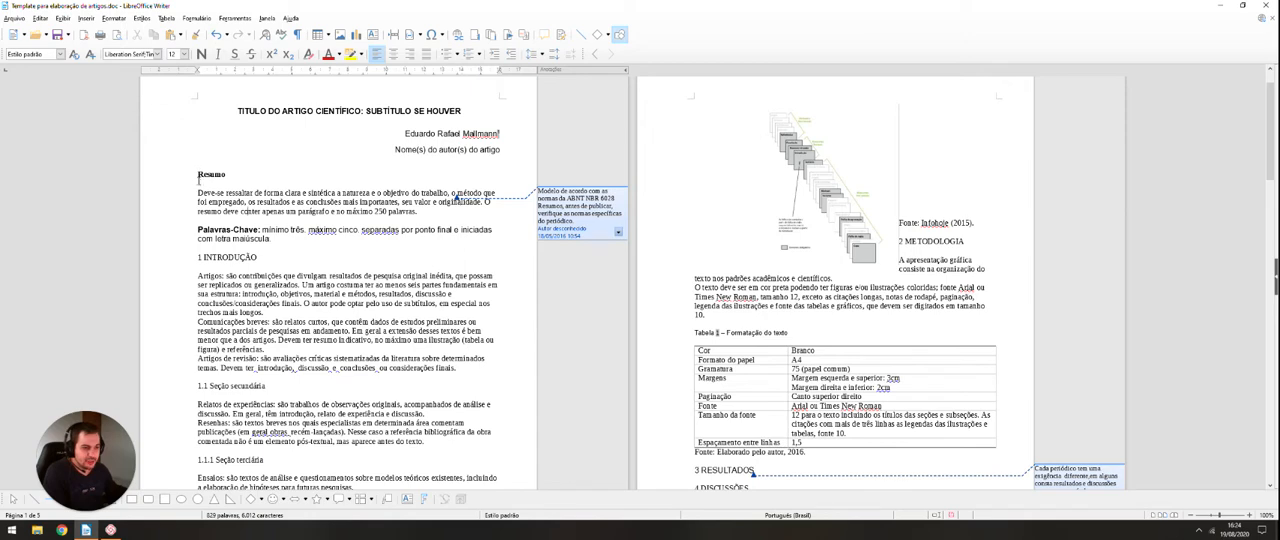
{"action": "scroll", "coordinate": [201, 258], "scroll_direction": "down", "scroll_amount": 2}
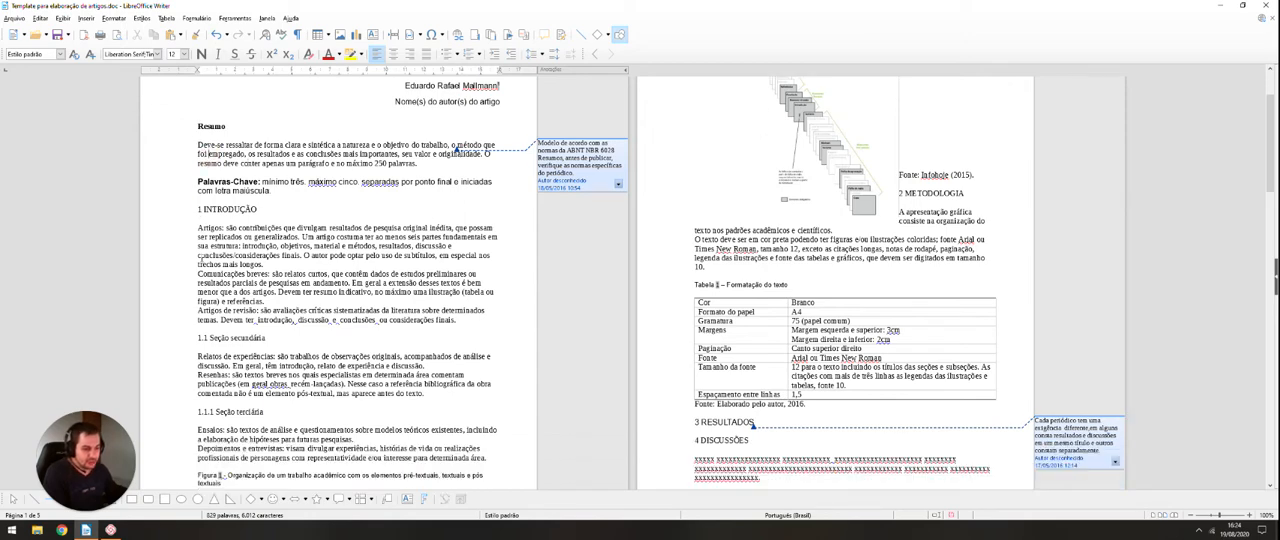
{"action": "scroll", "coordinate": [203, 212], "scroll_direction": "down", "scroll_amount": 13}
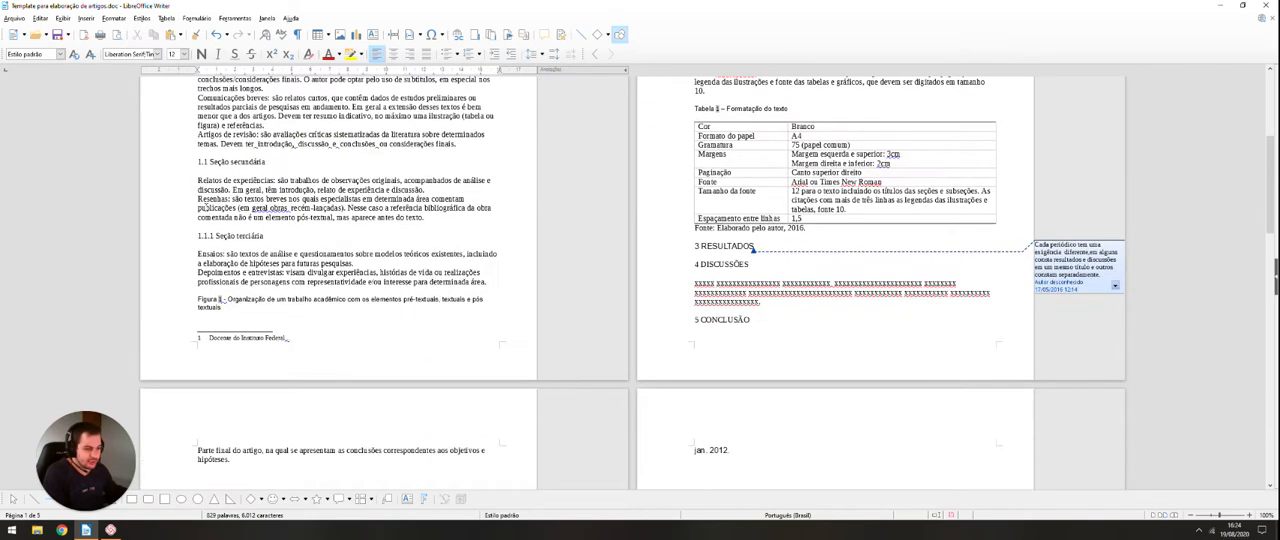
{"action": "scroll", "coordinate": [203, 352], "scroll_direction": "up", "scroll_amount": 14}
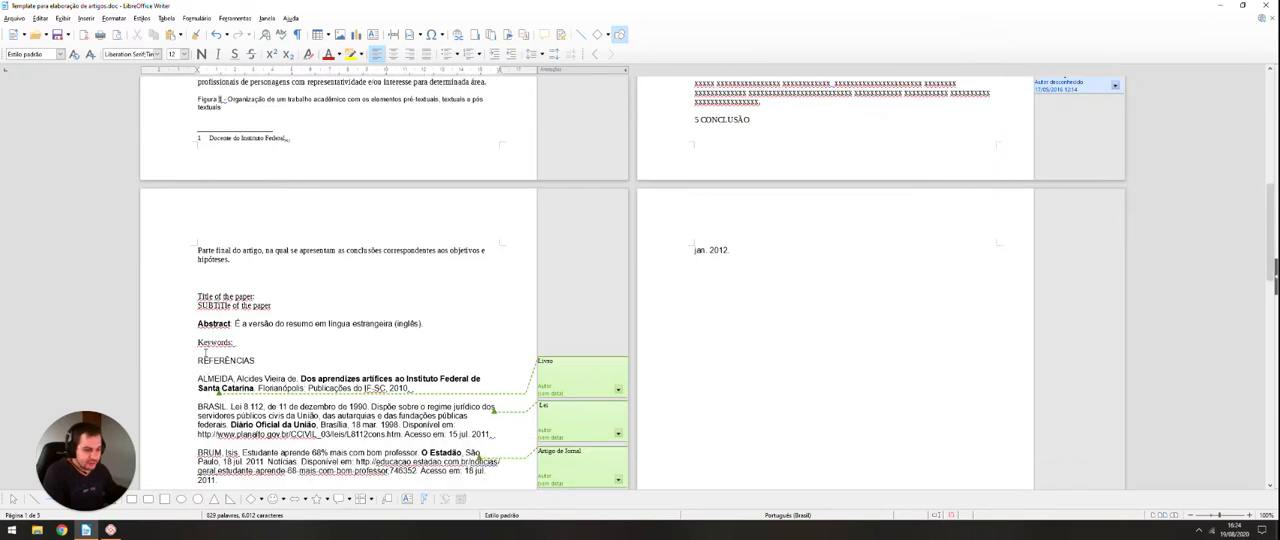
{"action": "scroll", "coordinate": [196, 340], "scroll_direction": "up", "scroll_amount": 3}
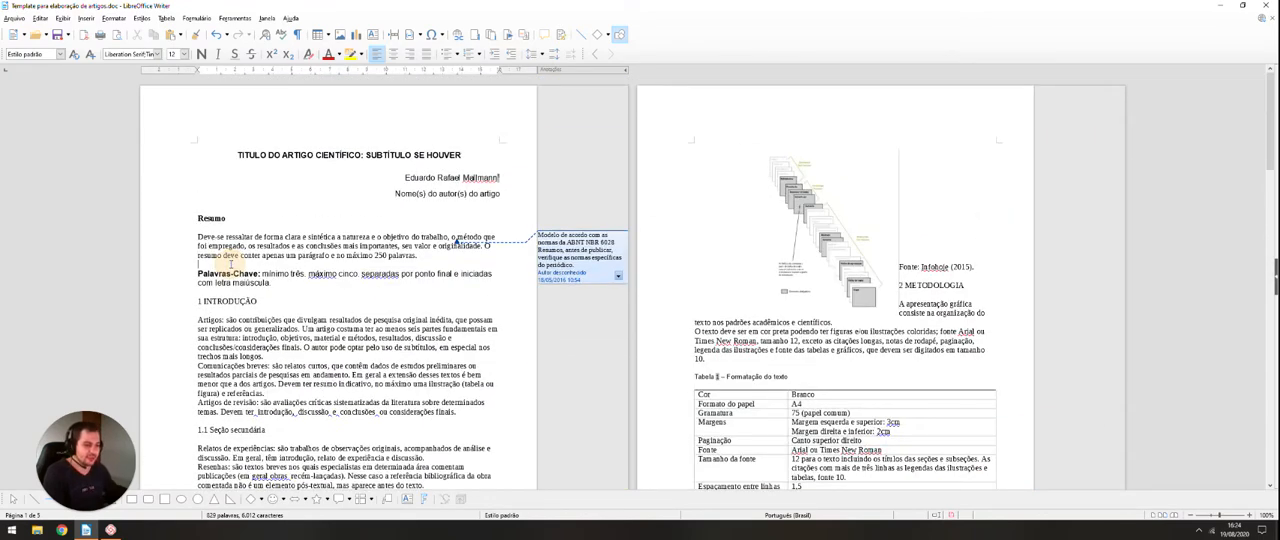
{"action": "left_click_drag", "start_coordinate": [196, 236], "coordinate": [422, 257]}
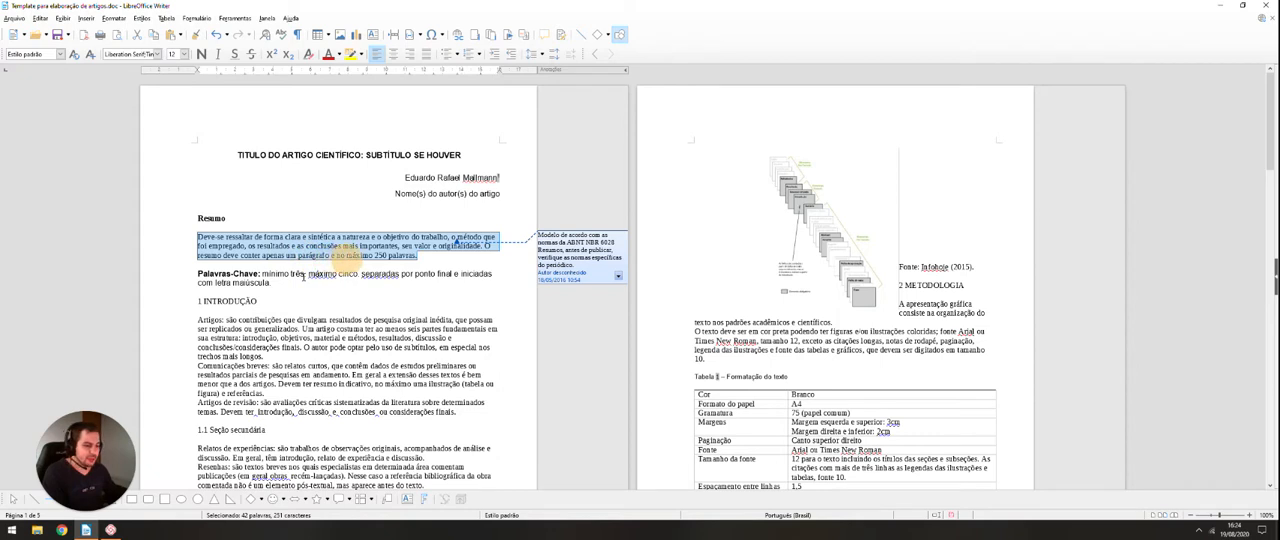
{"action": "left_click_drag", "start_coordinate": [192, 320], "coordinate": [456, 412]}
{"action": "left_click", "coordinate": [190, 322]}
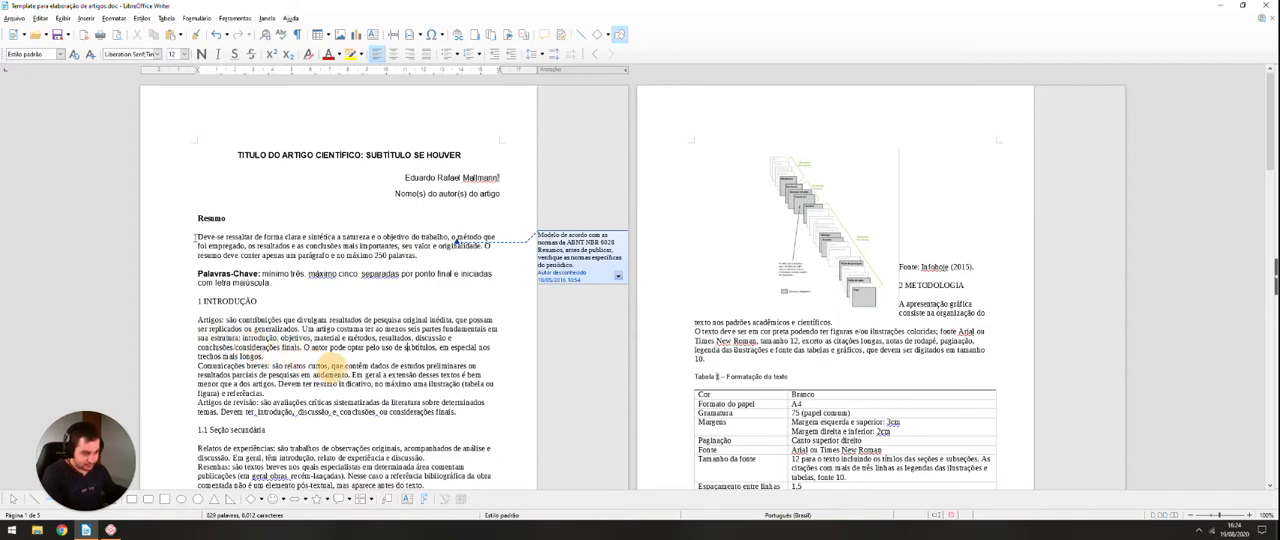
{"action": "left_click_drag", "start_coordinate": [198, 237], "coordinate": [273, 283]}
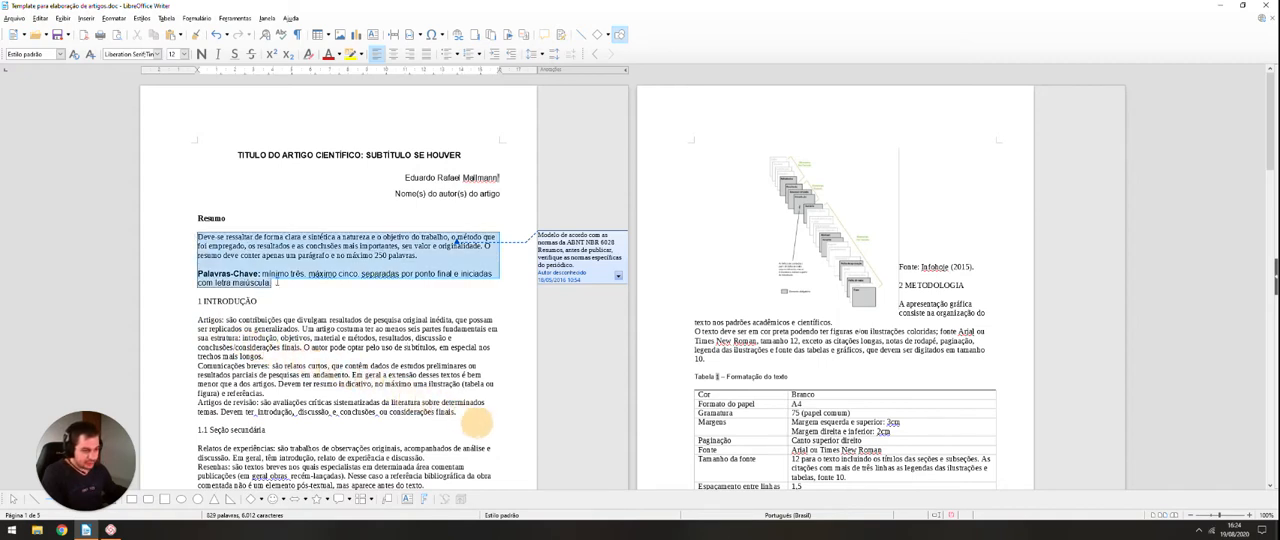
{"action": "left_click", "coordinate": [60, 54]}
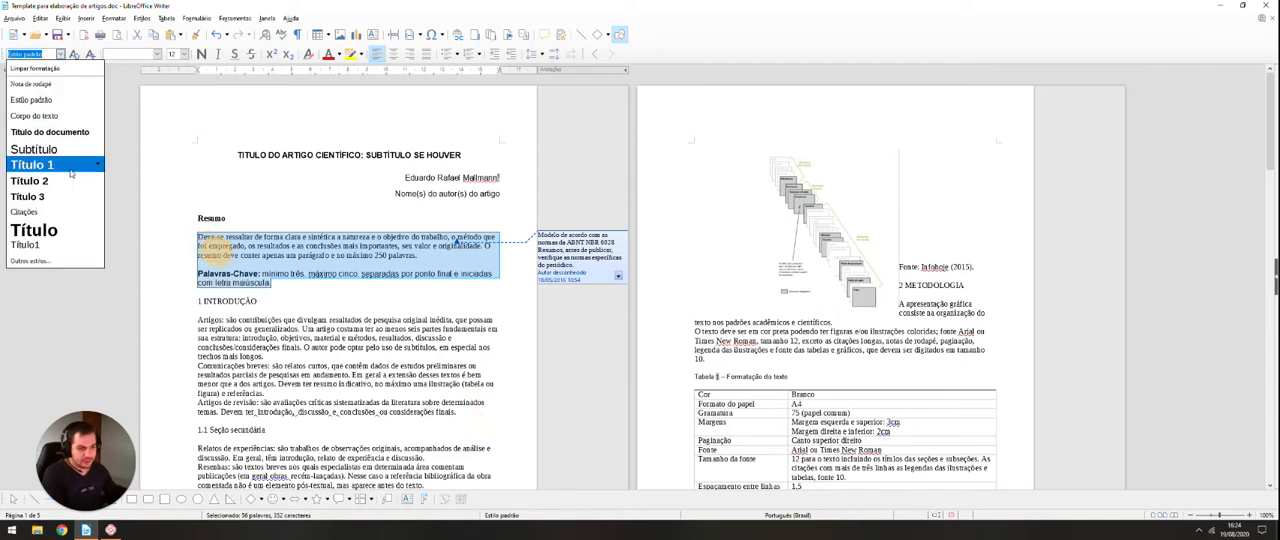
{"action": "left_click", "coordinate": [50, 116]}
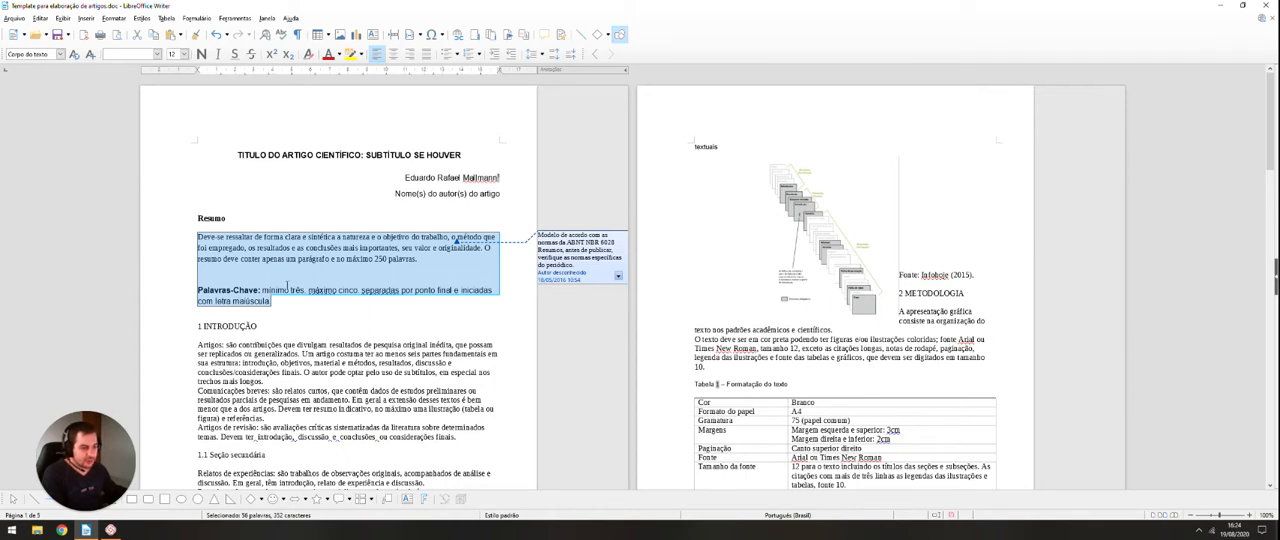
Step: Format the abstract and keywords paragraphs in Arial, justified, with wider line spacing
{"action": "left_click", "coordinate": [157, 54]}
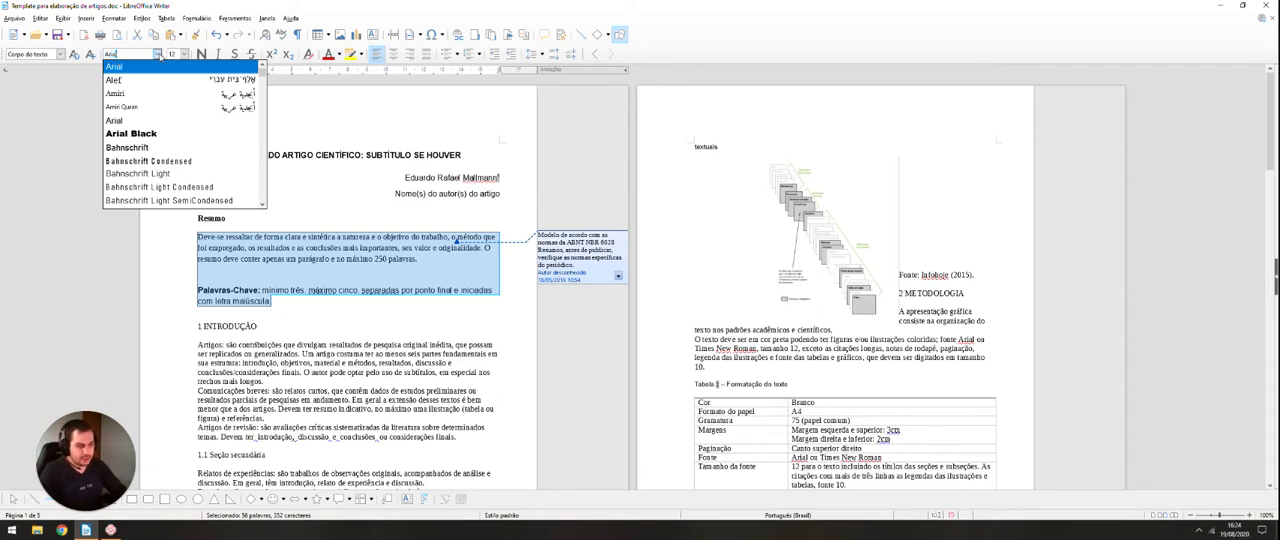
{"action": "left_click", "coordinate": [157, 66]}
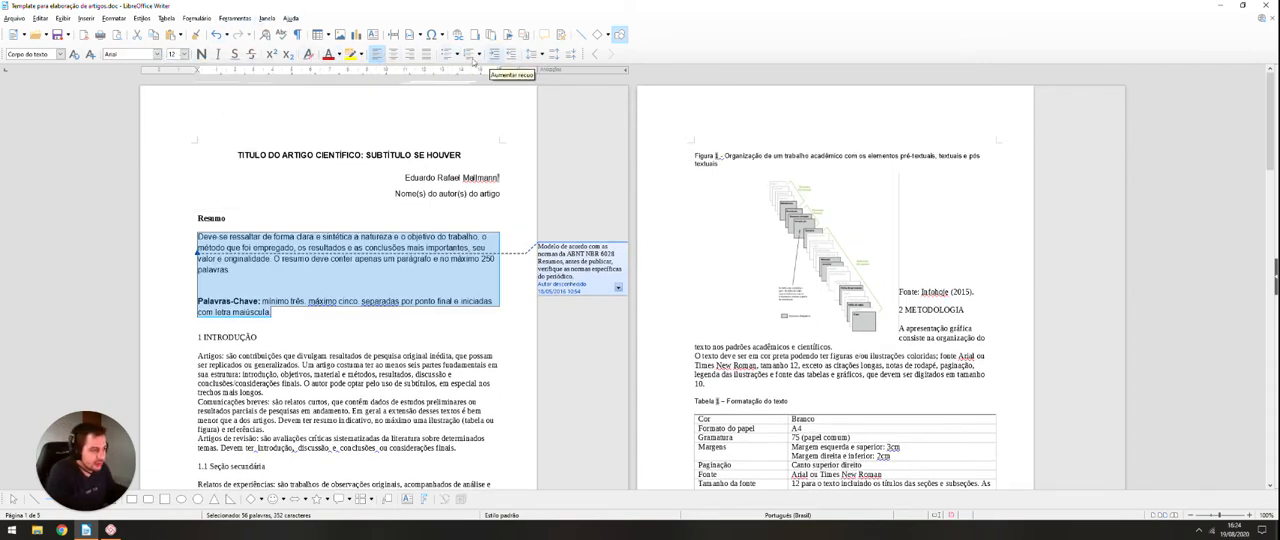
{"action": "left_click", "coordinate": [427, 56]}
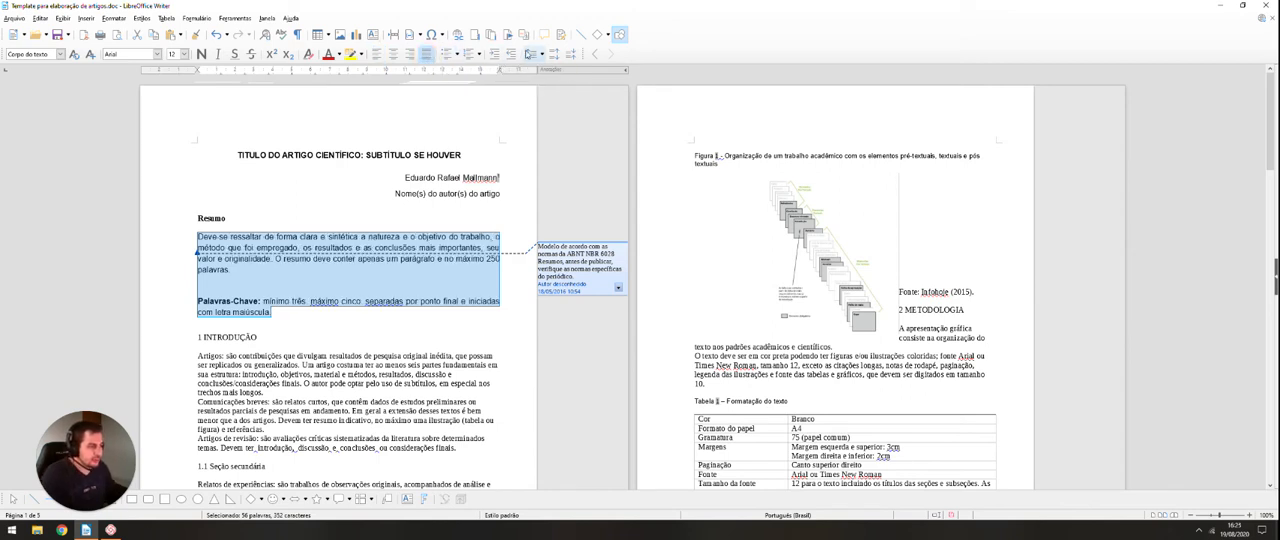
{"action": "left_click", "coordinate": [531, 54]}
{"action": "left_click", "coordinate": [555, 110]}
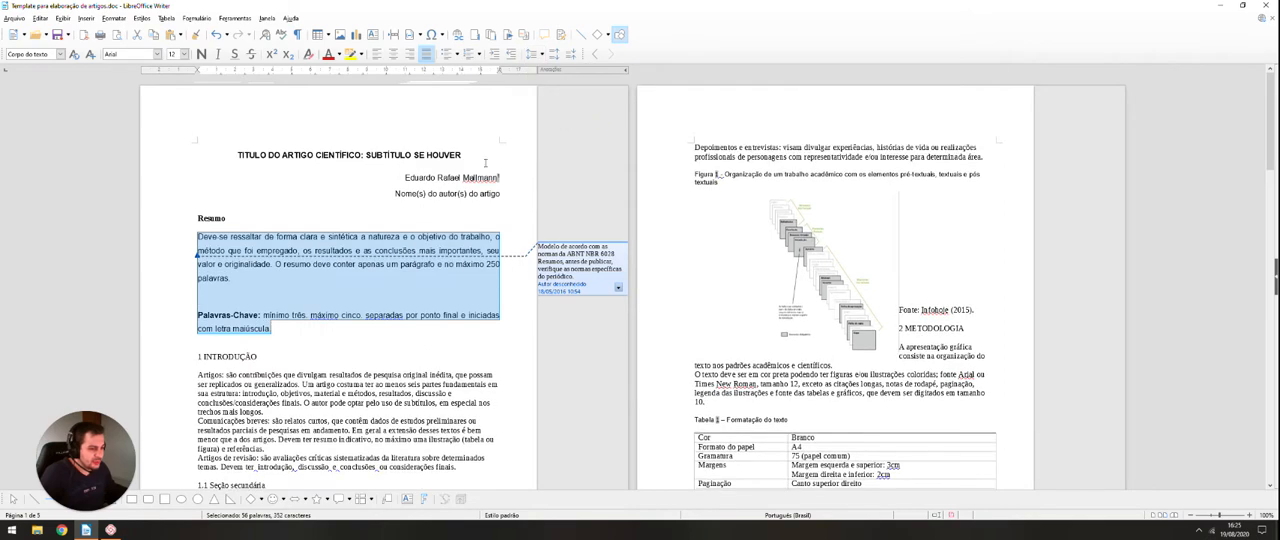
Step: Update the "Corpo do texto" style to match the formatting of the abstract and keywords paragraphs
{"action": "scroll", "coordinate": [329, 277], "scroll_direction": "down", "scroll_amount": 2}
{"action": "scroll", "coordinate": [310, 262], "scroll_direction": "up", "scroll_amount": 2}
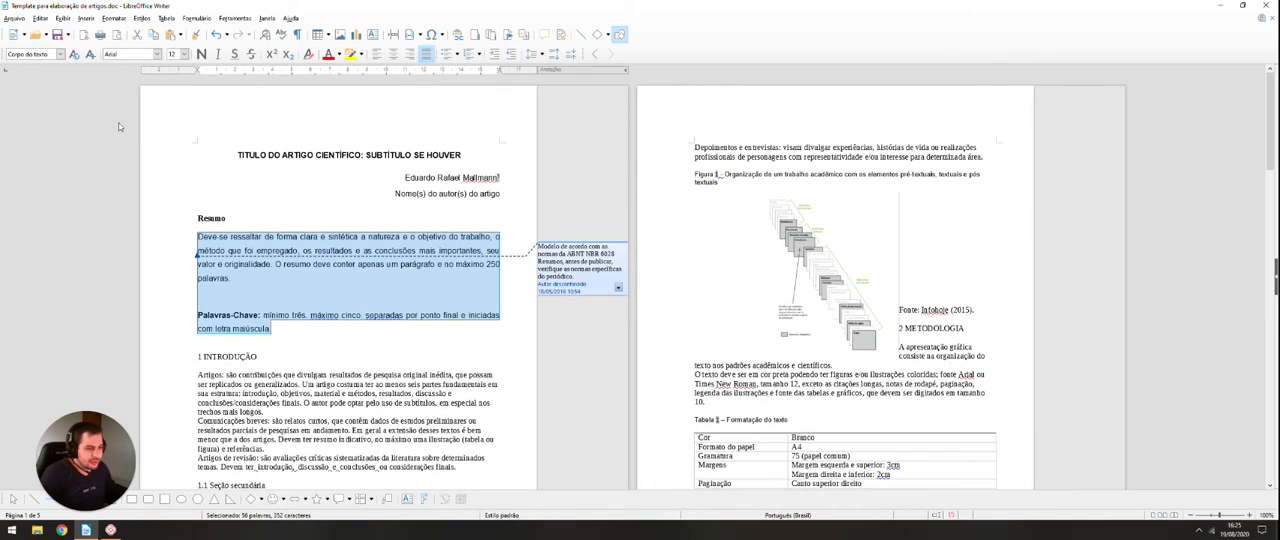
{"action": "left_click", "coordinate": [74, 55]}
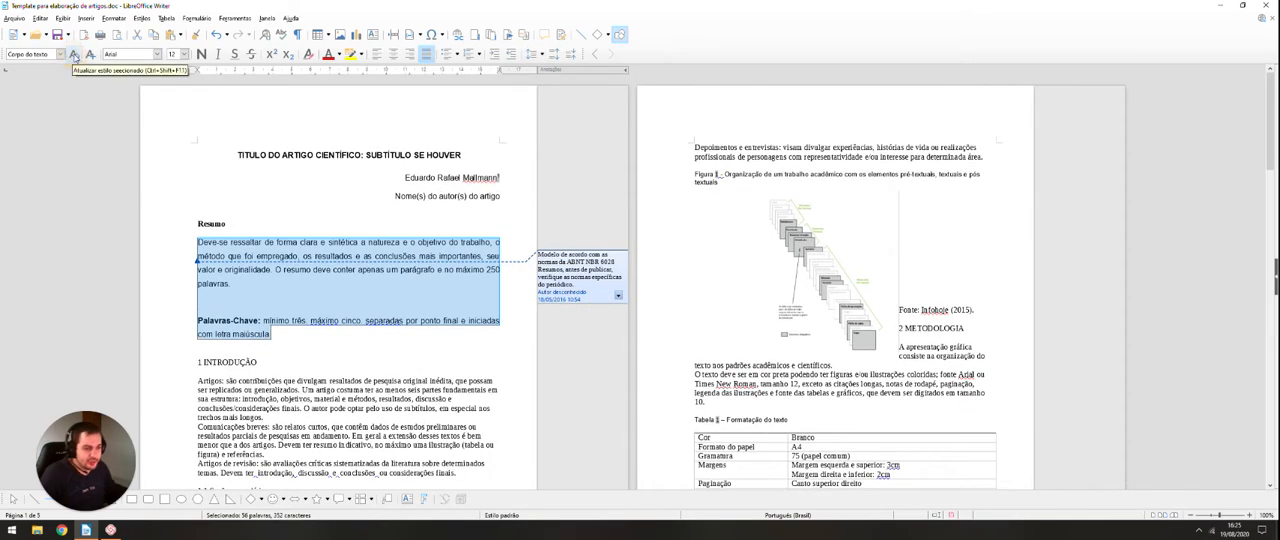
{"action": "left_click", "coordinate": [248, 298]}
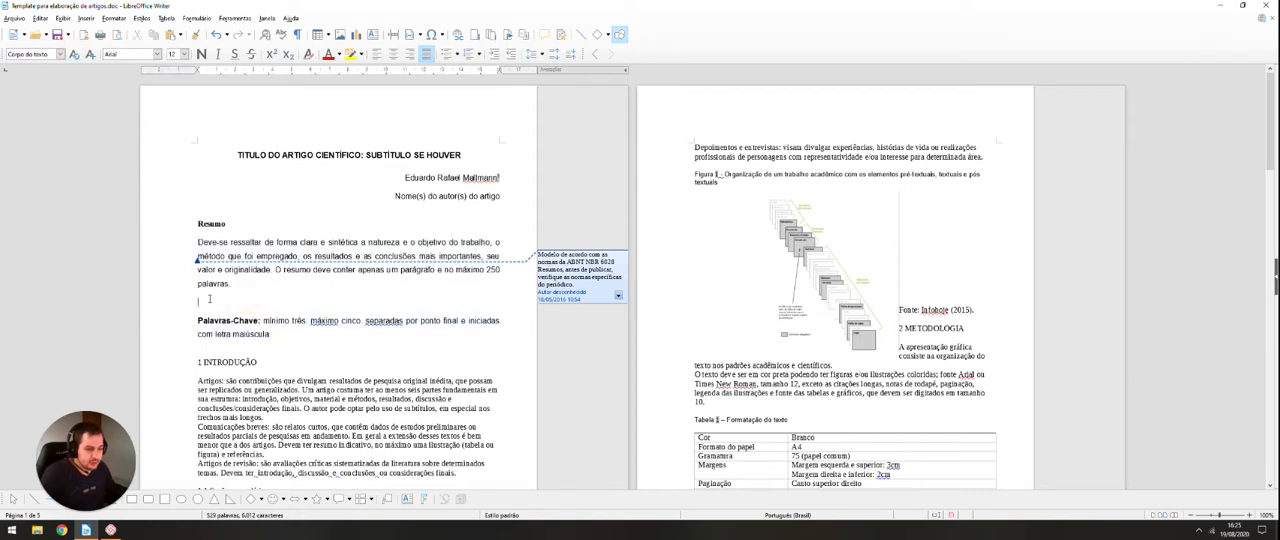
Step: Apply the "Corpo do texto" paragraph style to the three paragraphs under the "1 INTRODUÇÃO" heading
{"action": "scroll", "coordinate": [309, 241], "scroll_direction": "up", "scroll_amount": 4}
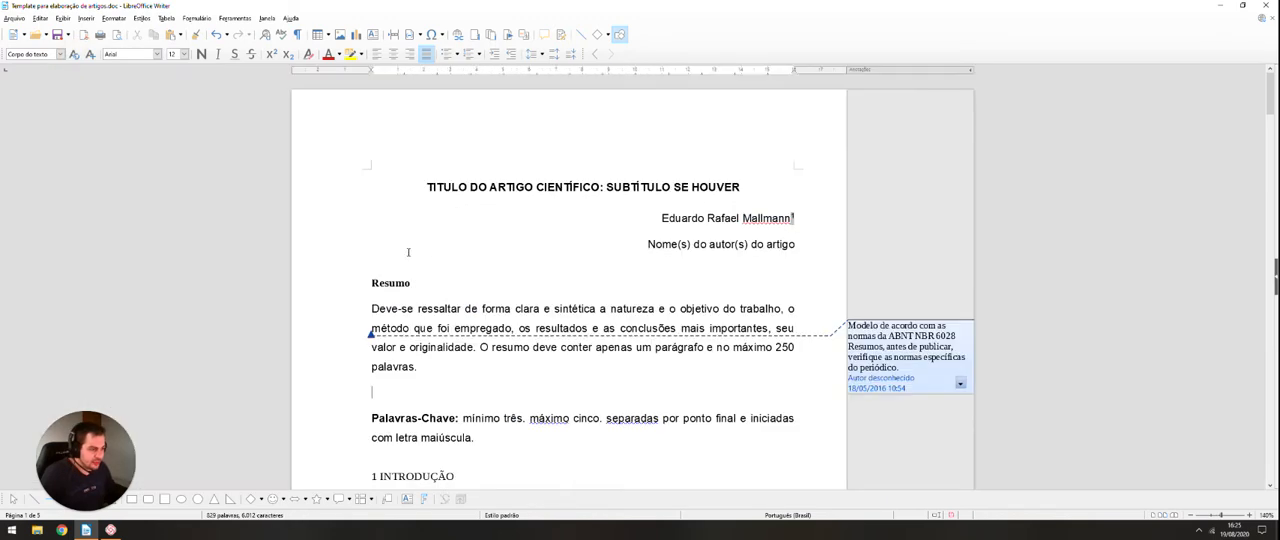
{"action": "scroll", "coordinate": [577, 288], "scroll_direction": "down", "scroll_amount": 4}
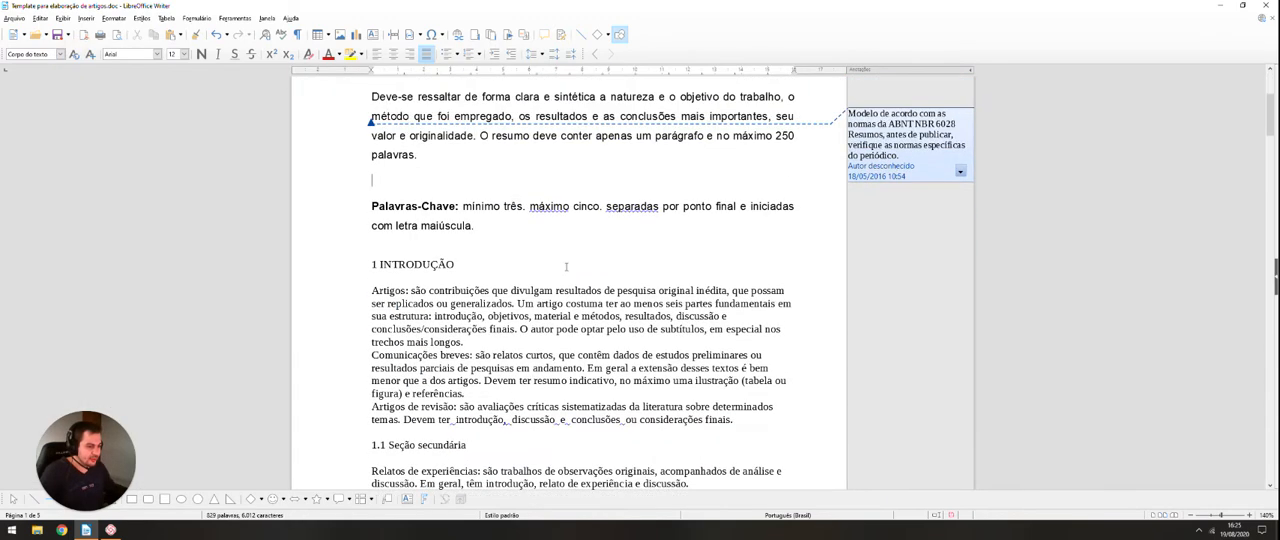
{"action": "left_click_drag", "start_coordinate": [369, 222], "coordinate": [747, 352]}
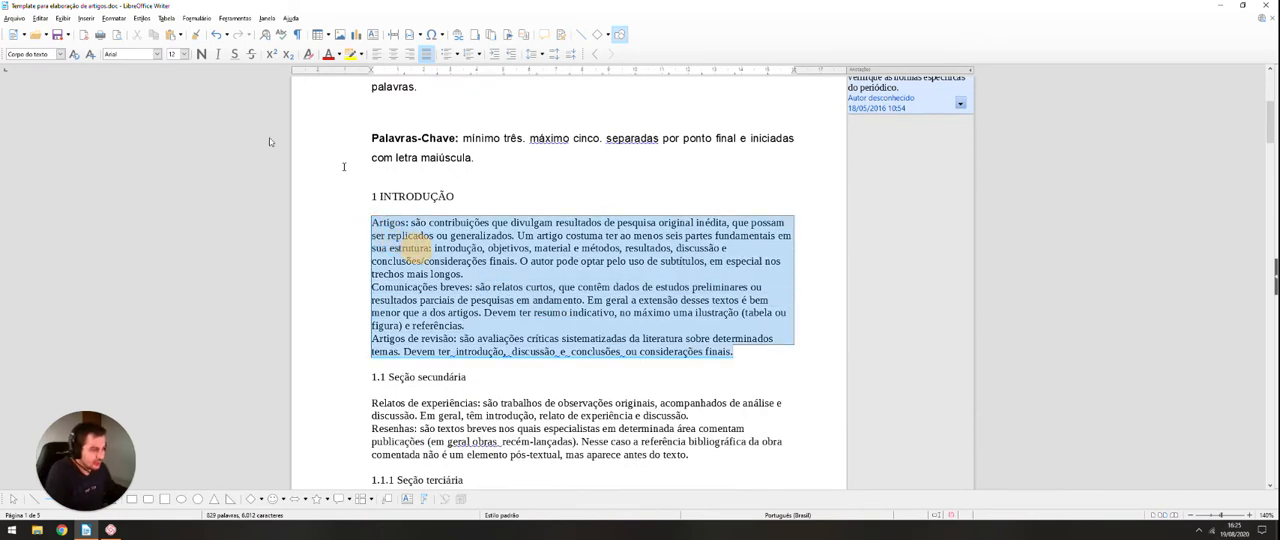
{"action": "left_click", "coordinate": [60, 54]}
{"action": "left_click", "coordinate": [51, 115]}
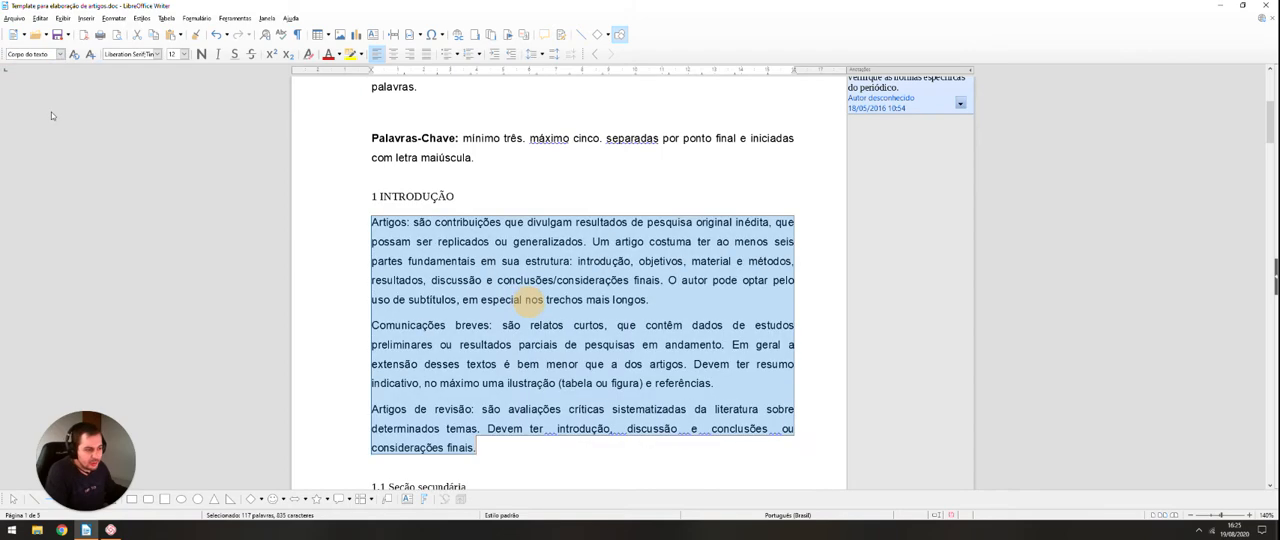
Step: Apply the "Corpo do texto" paragraph style to the two paragraphs under the "1.1.1 Seção terciária" heading
{"action": "scroll", "coordinate": [565, 320], "scroll_direction": "up", "scroll_amount": 5}
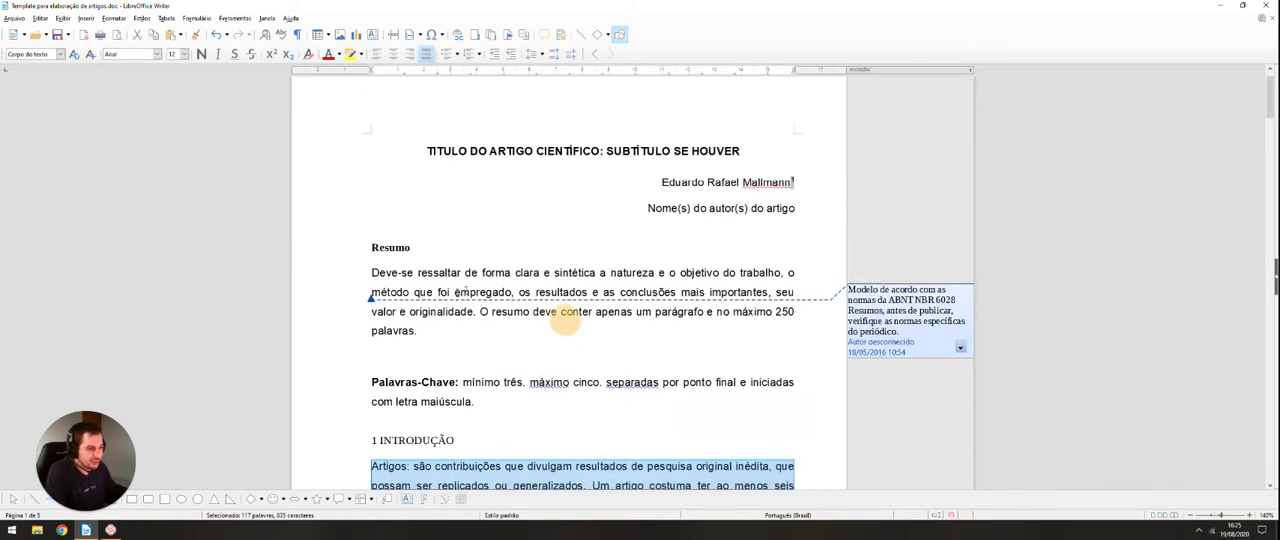
{"action": "scroll", "coordinate": [612, 330], "scroll_direction": "down", "scroll_amount": 2}
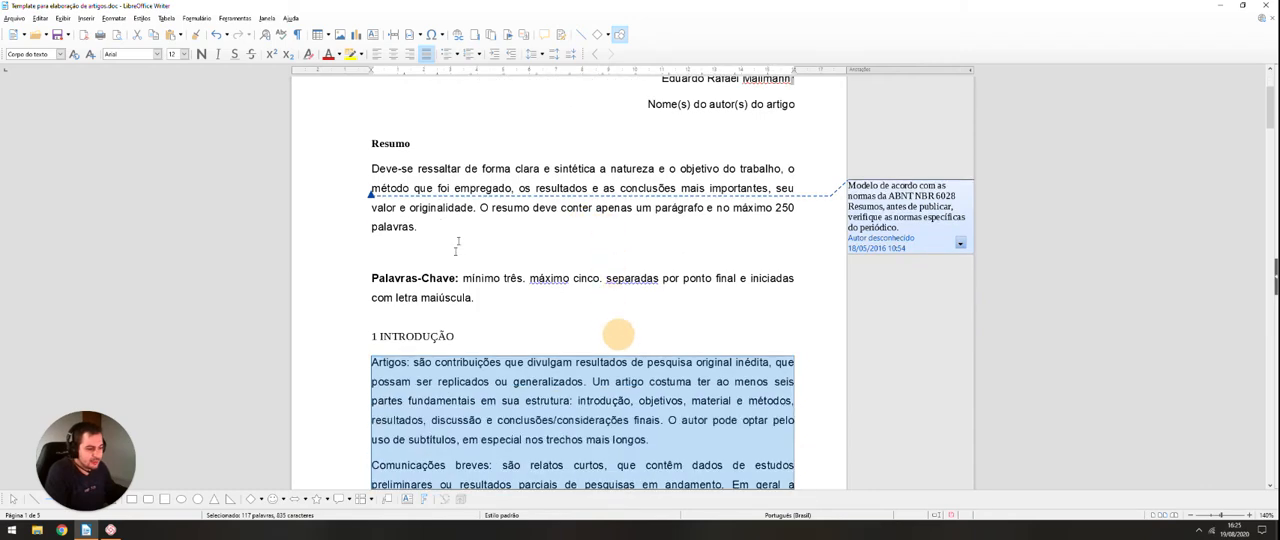
{"action": "scroll", "coordinate": [618, 334], "scroll_direction": "down", "scroll_amount": 4}
{"action": "scroll", "coordinate": [653, 339], "scroll_direction": "up", "scroll_amount": 3}
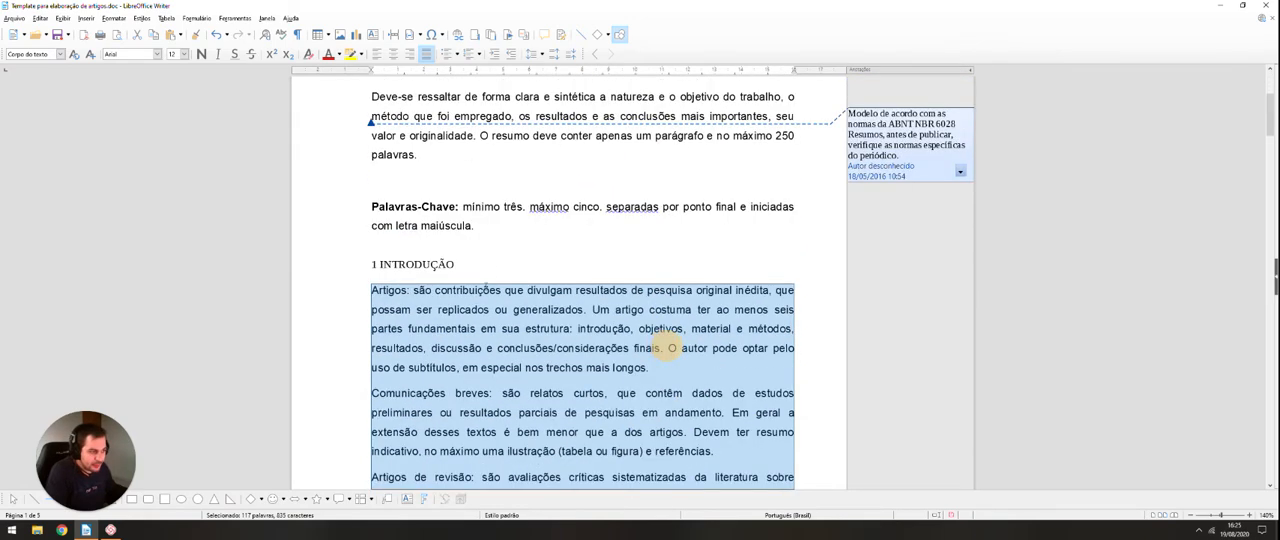
{"action": "scroll", "coordinate": [670, 342], "scroll_direction": "down", "scroll_amount": 2}
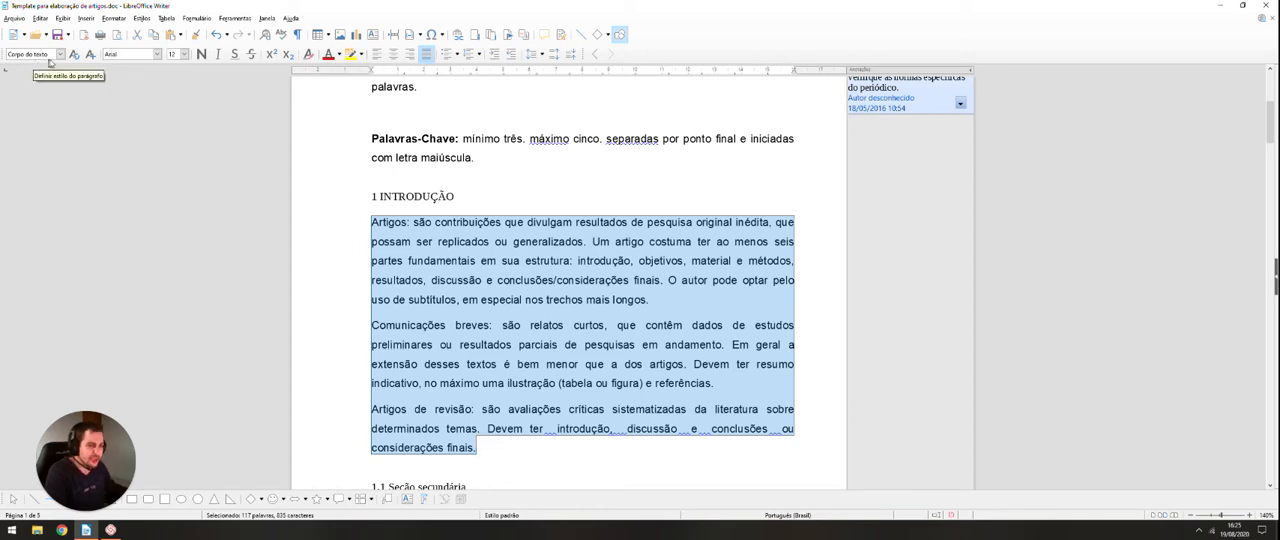
{"action": "scroll", "coordinate": [134, 137], "scroll_direction": "down", "scroll_amount": 2}
{"action": "scroll", "coordinate": [134, 137], "scroll_direction": "down", "scroll_amount": 10}
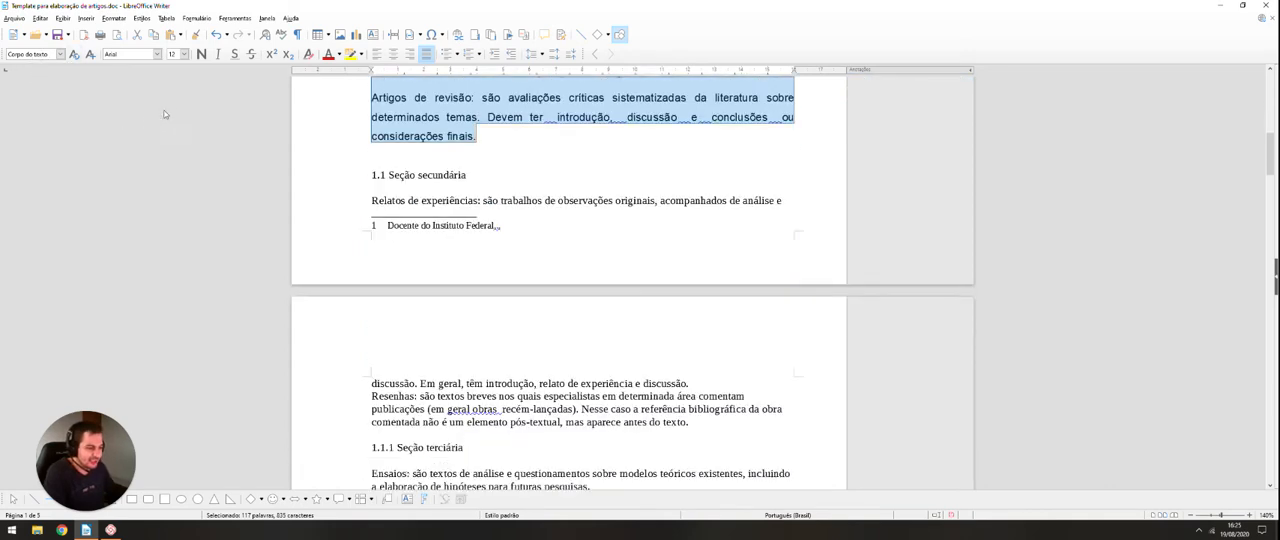
{"action": "left_click_drag", "start_coordinate": [367, 256], "coordinate": [786, 295]}
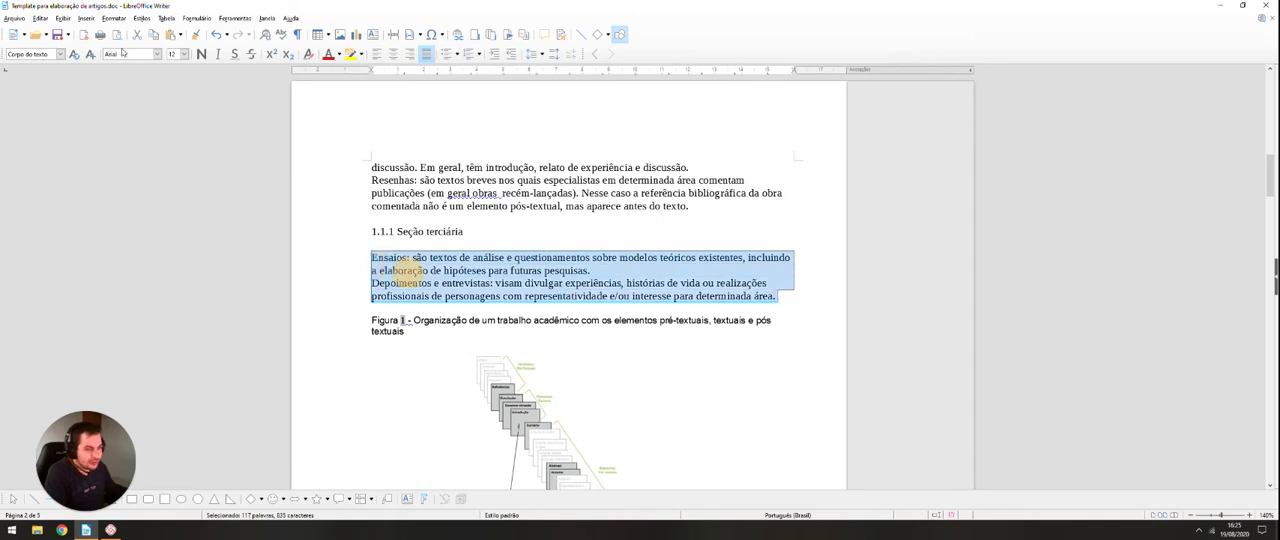
{"action": "left_click", "coordinate": [60, 54]}
{"action": "left_click", "coordinate": [55, 113]}
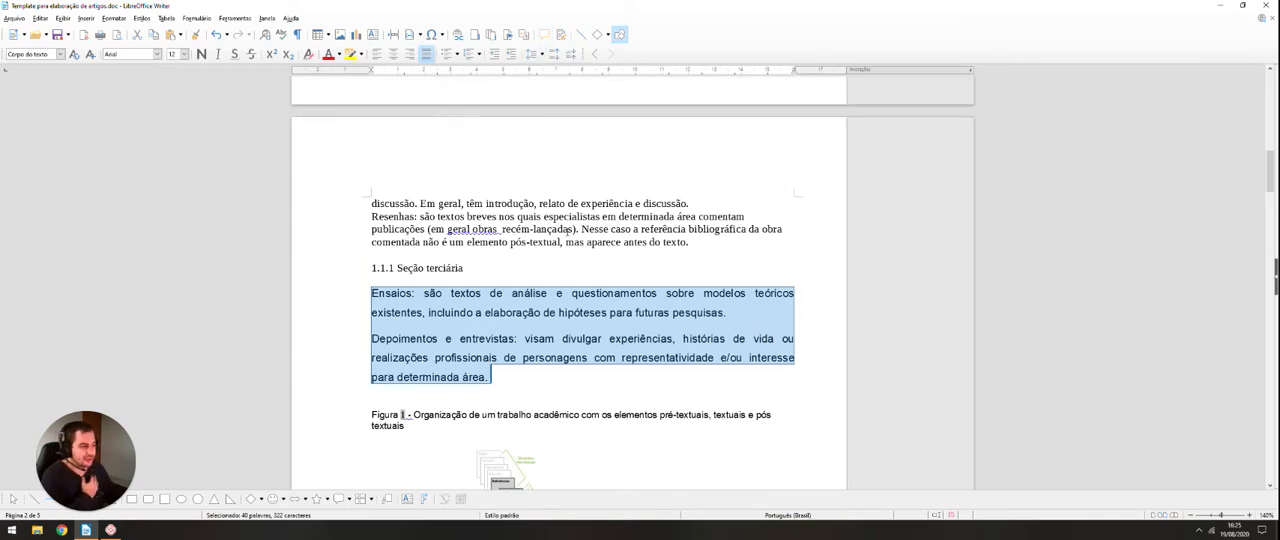
Step: Check the paragraph styles used by the article title and the introduction heading, and review the available heading styles
{"action": "scroll", "coordinate": [567, 232], "scroll_direction": "up", "scroll_amount": 10}
{"action": "scroll", "coordinate": [567, 232], "scroll_direction": "up", "scroll_amount": 3}
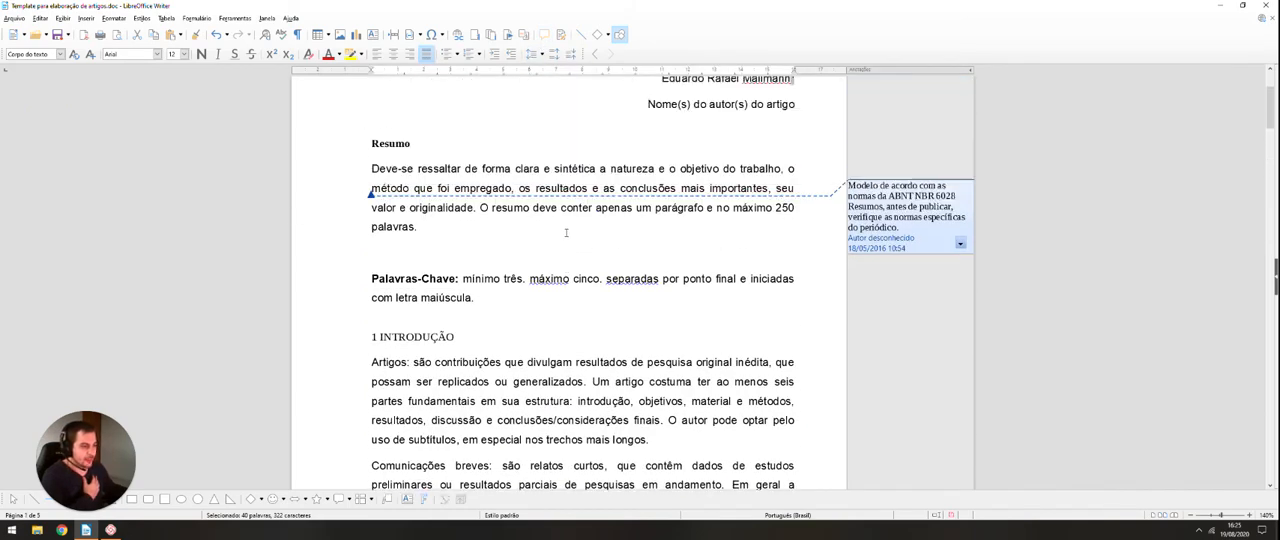
{"action": "scroll", "coordinate": [553, 230], "scroll_direction": "down", "scroll_amount": 2}
{"action": "key", "text": "ctrl+Home"}
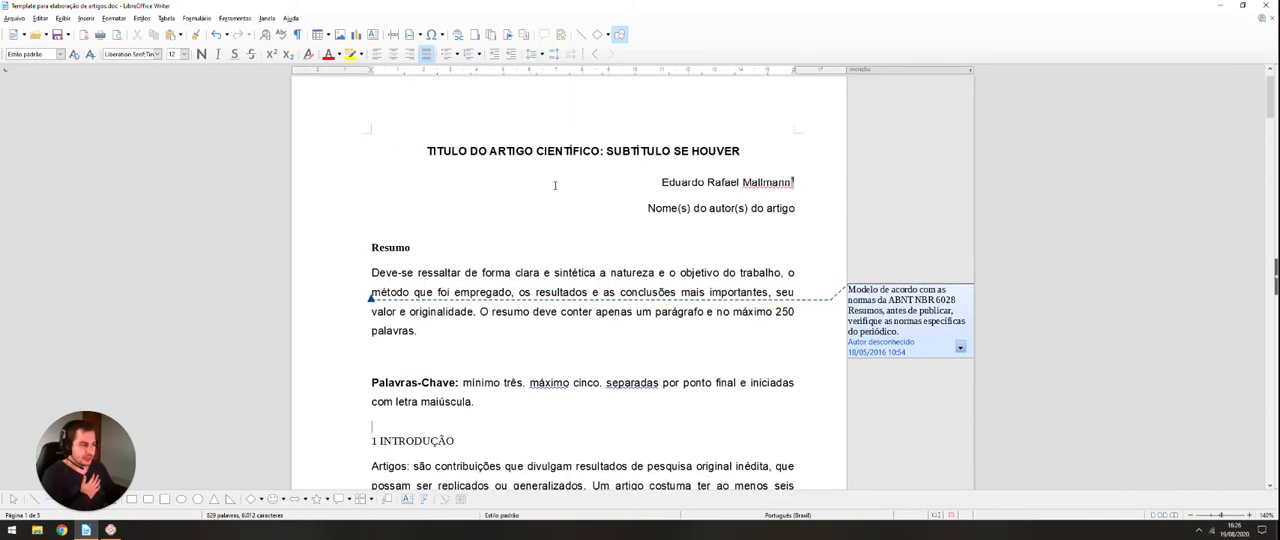
{"action": "left_click_drag", "start_coordinate": [428, 152], "coordinate": [630, 153]}
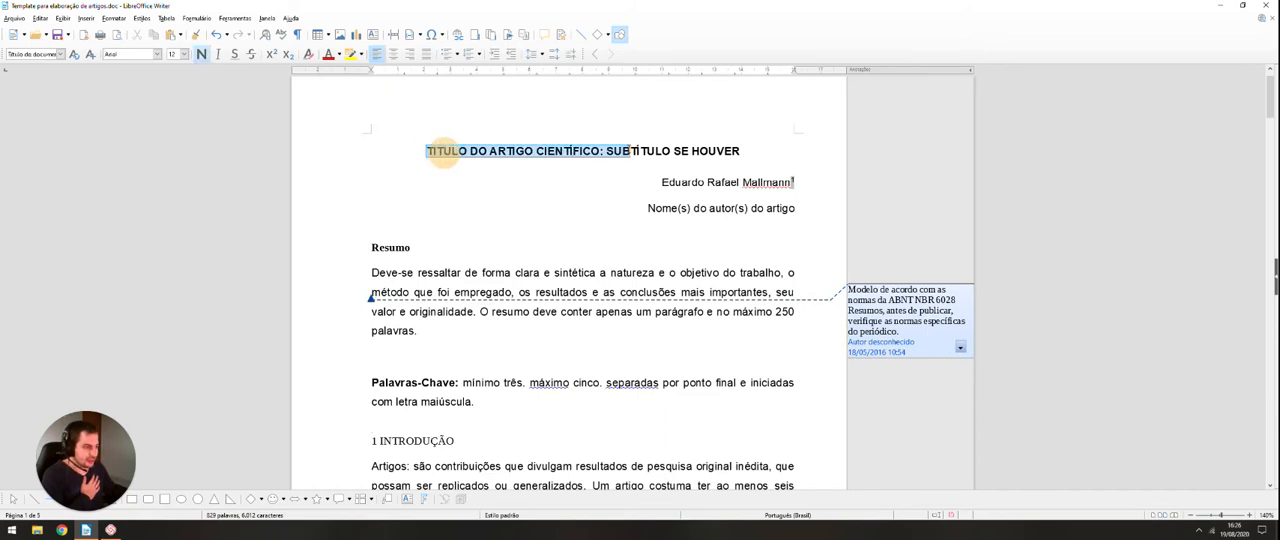
{"action": "scroll", "coordinate": [425, 195], "scroll_direction": "down", "scroll_amount": 2}
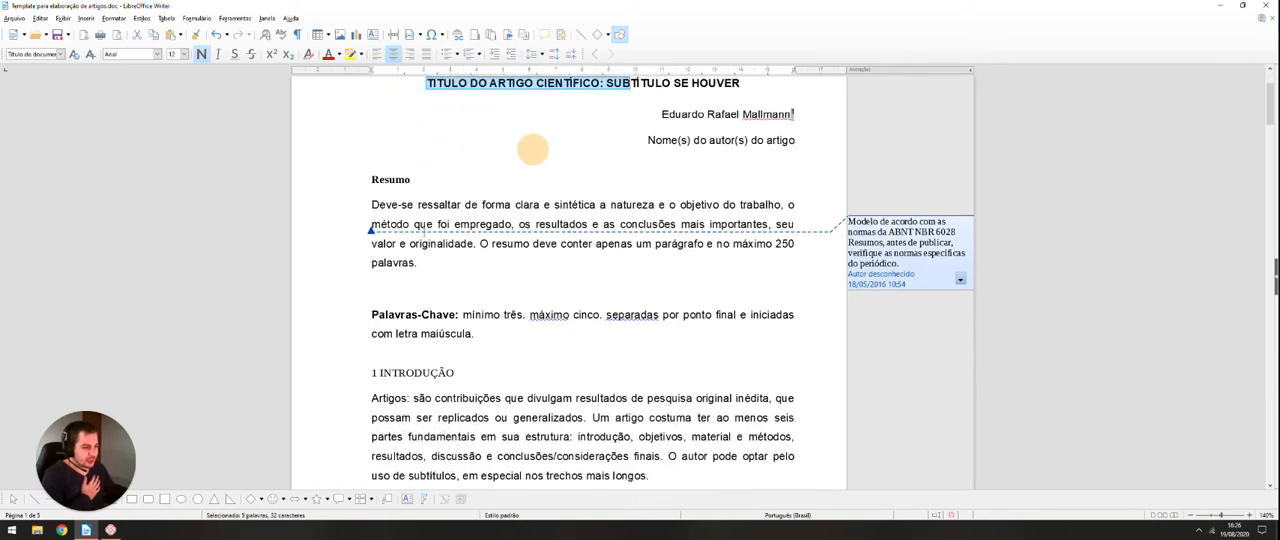
{"action": "scroll", "coordinate": [590, 149], "scroll_direction": "down", "scroll_amount": 1}
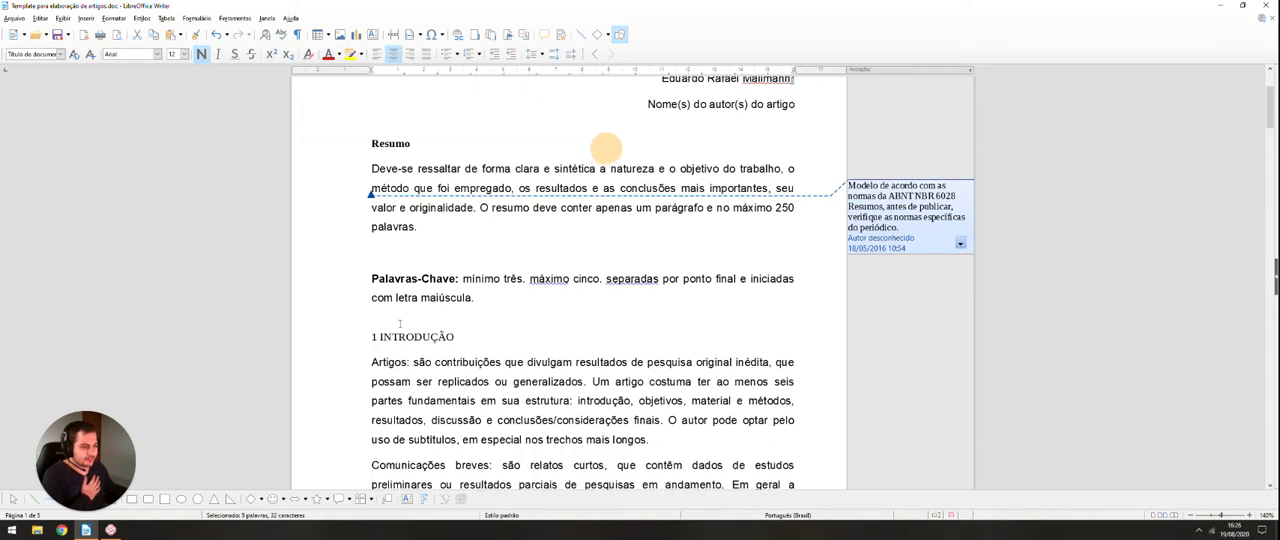
{"action": "left_click", "coordinate": [390, 372]}
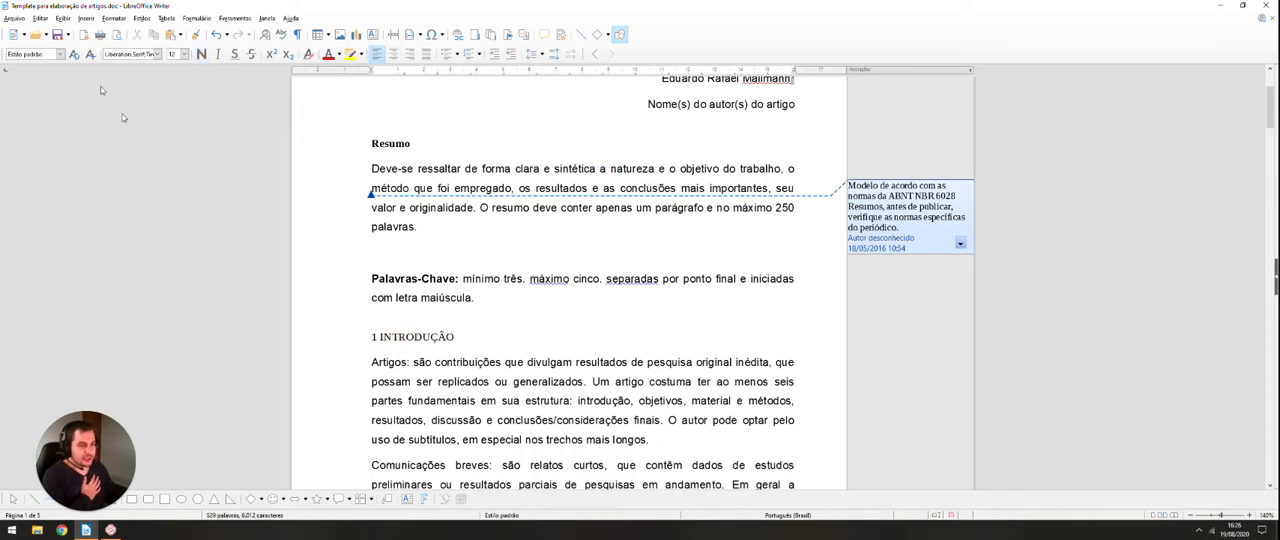
{"action": "left_click", "coordinate": [60, 54]}
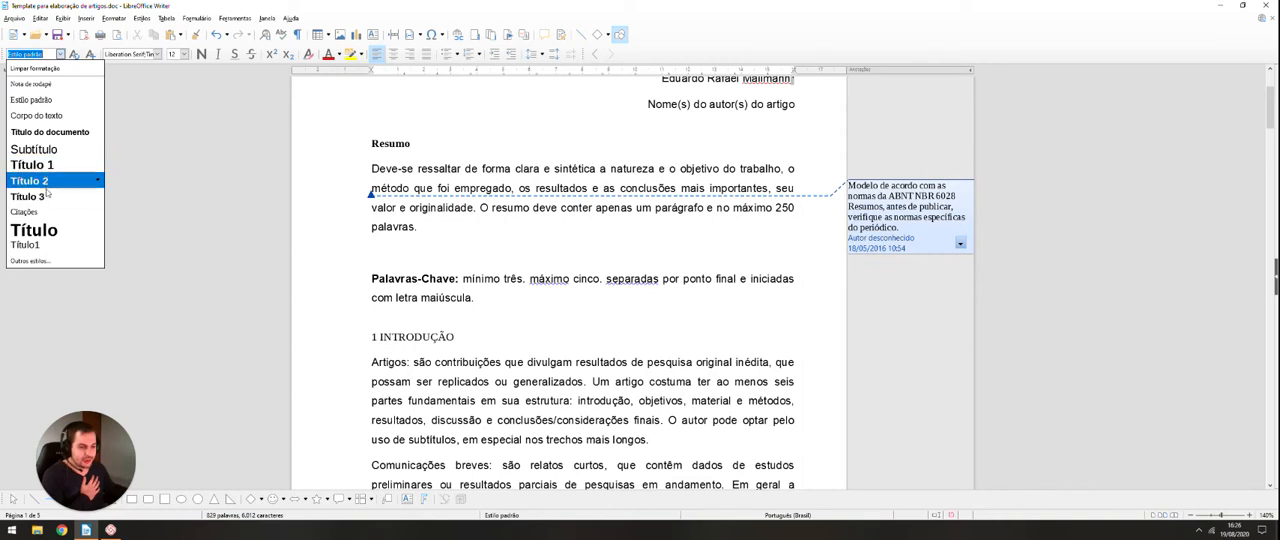
{"action": "left_click", "coordinate": [481, 319]}
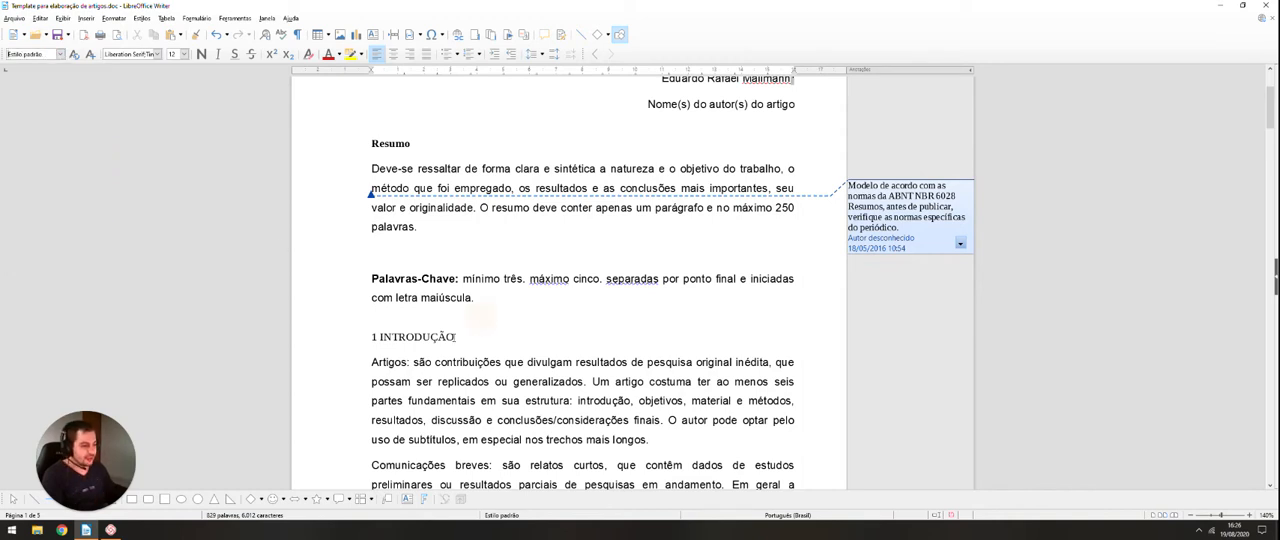
Step: Remove the manually typed number "1" from the "INTRODUÇÃO" heading and select the remaining heading text
{"action": "left_click", "coordinate": [454, 337]}
{"action": "scroll", "coordinate": [400, 337], "scroll_direction": "down", "scroll_amount": 1}
{"action": "left_click", "coordinate": [377, 304]}
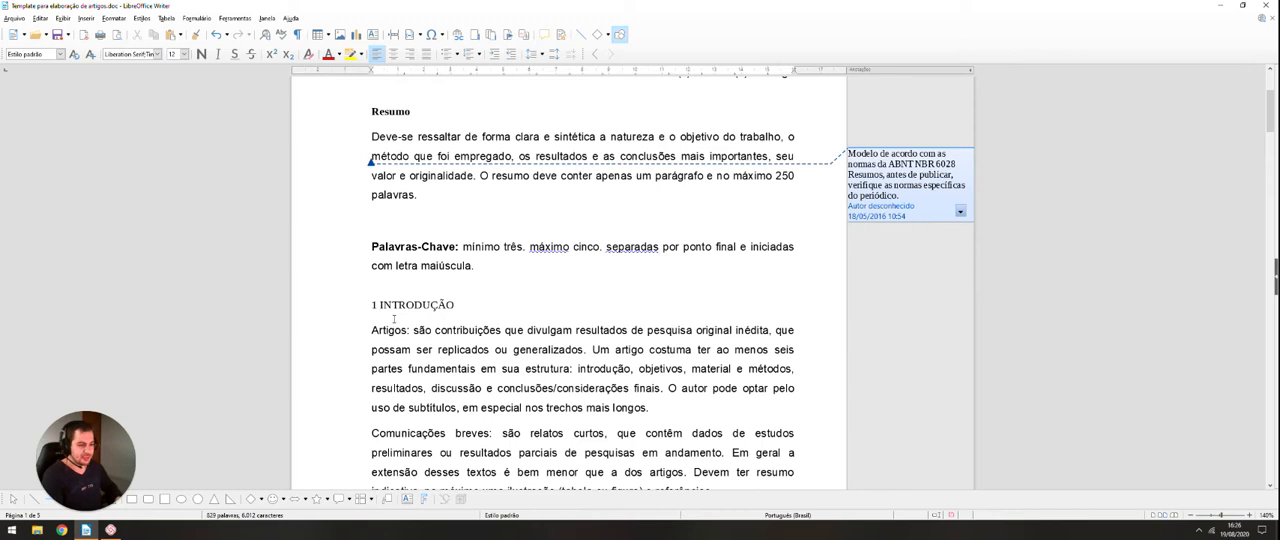
{"action": "key", "text": "BackSpace"}
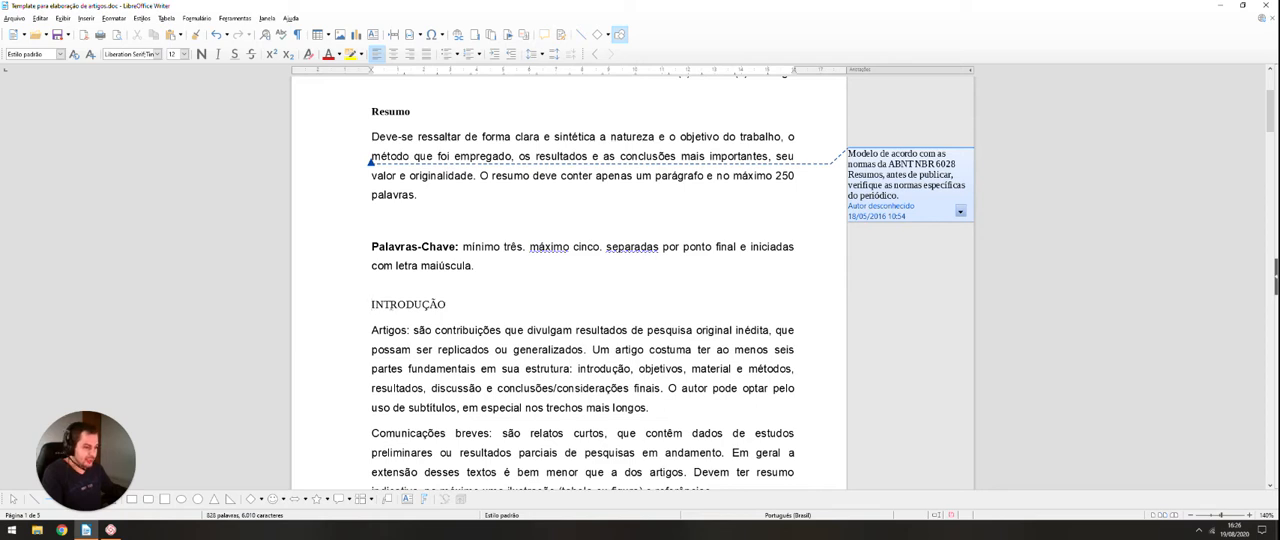
{"action": "scroll", "coordinate": [383, 253], "scroll_direction": "down", "scroll_amount": 1}
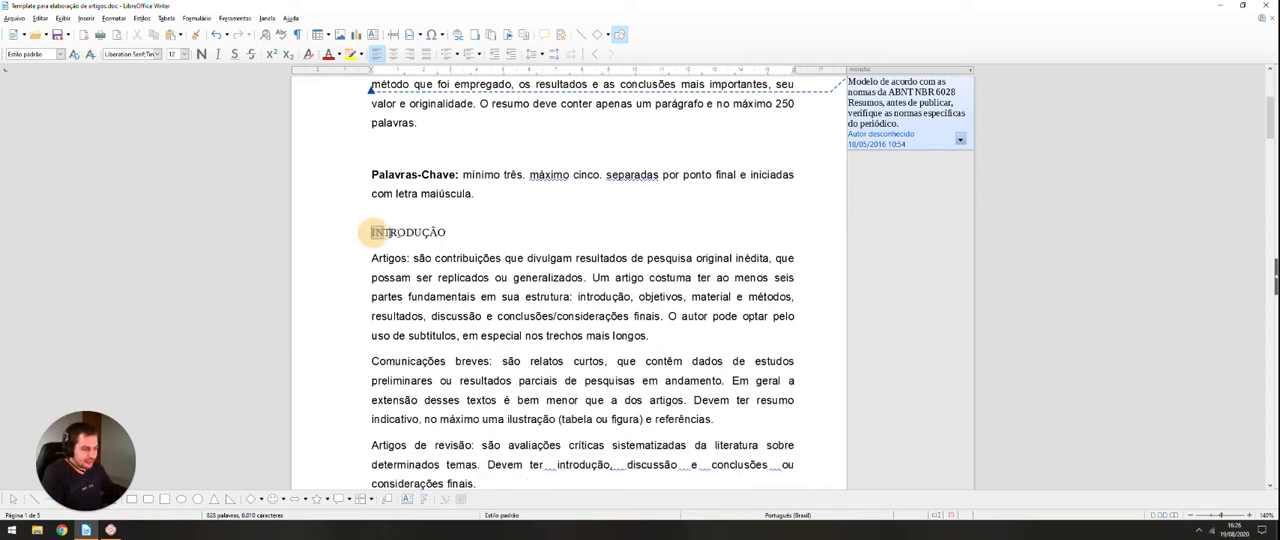
{"action": "double_click", "coordinate": [378, 232]}
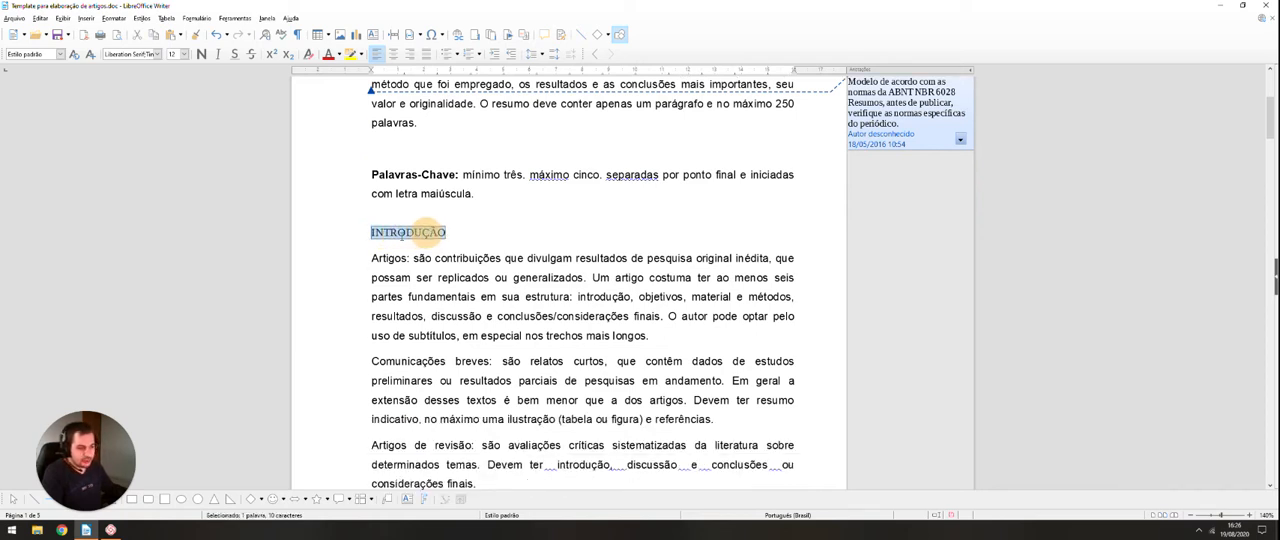
Step: Look through the rest of the article to examine the section headings, their numbering levels and the unformatted text
{"action": "scroll", "coordinate": [414, 236], "scroll_direction": "down", "scroll_amount": 2}
{"action": "scroll", "coordinate": [414, 236], "scroll_direction": "down", "scroll_amount": 20}
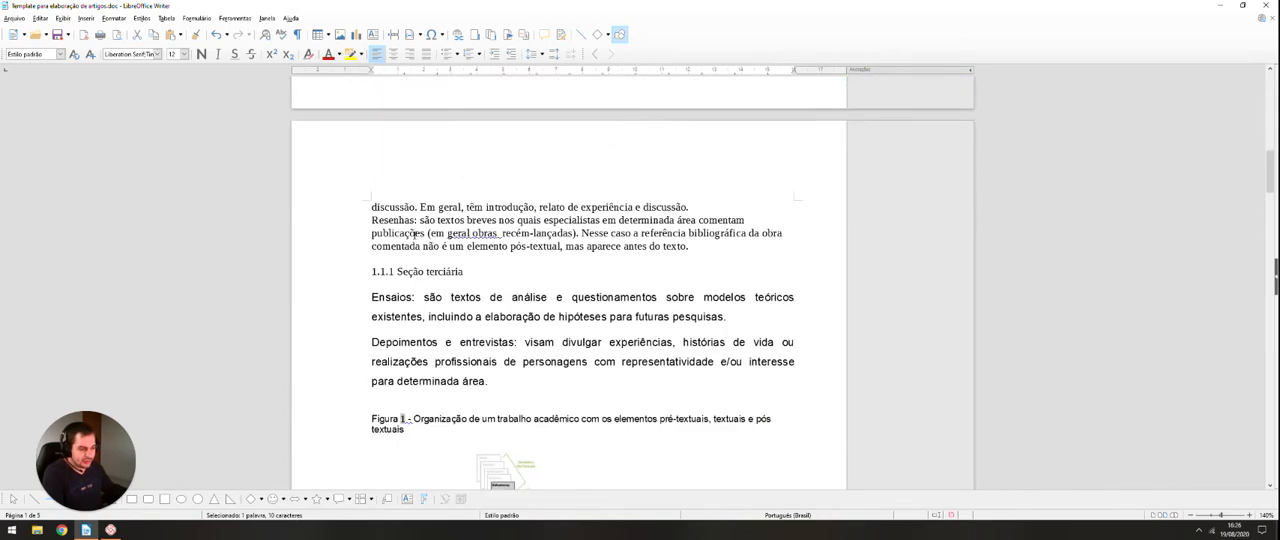
{"action": "scroll", "coordinate": [410, 235], "scroll_direction": "down", "scroll_amount": 2}
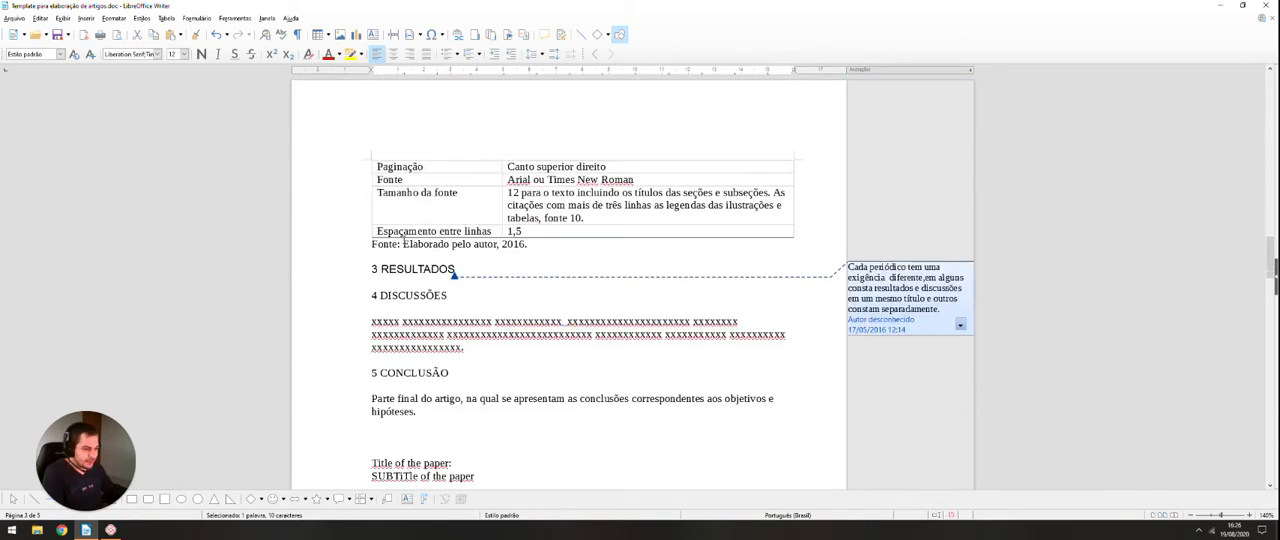
{"action": "scroll", "coordinate": [400, 245], "scroll_direction": "up", "scroll_amount": 12}
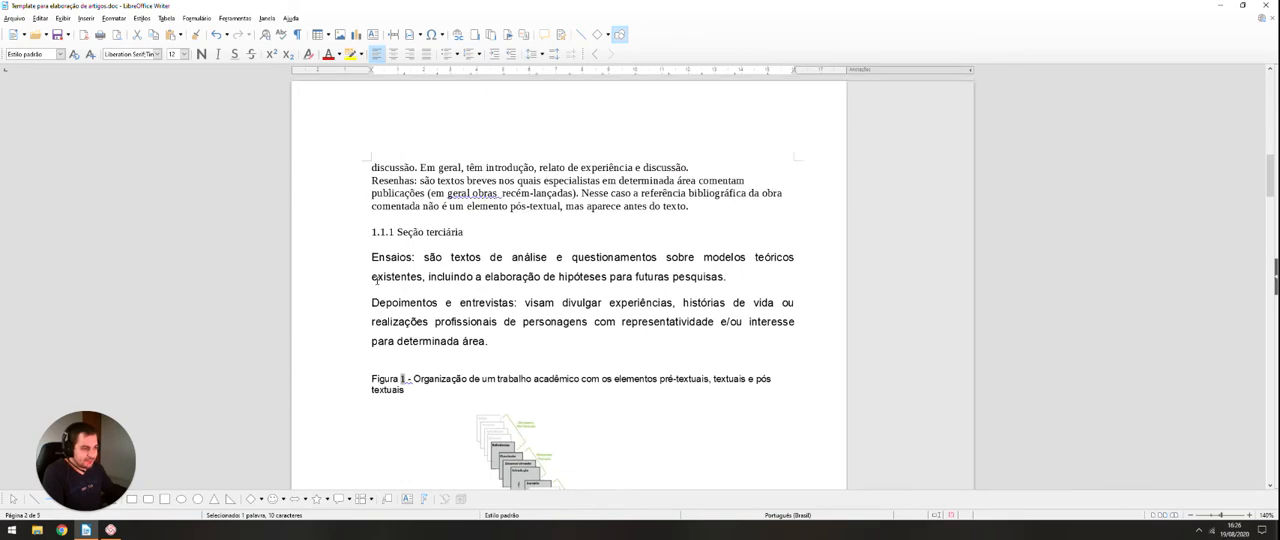
{"action": "scroll", "coordinate": [385, 262], "scroll_direction": "up", "scroll_amount": 10}
{"action": "scroll", "coordinate": [373, 280], "scroll_direction": "down", "scroll_amount": 10}
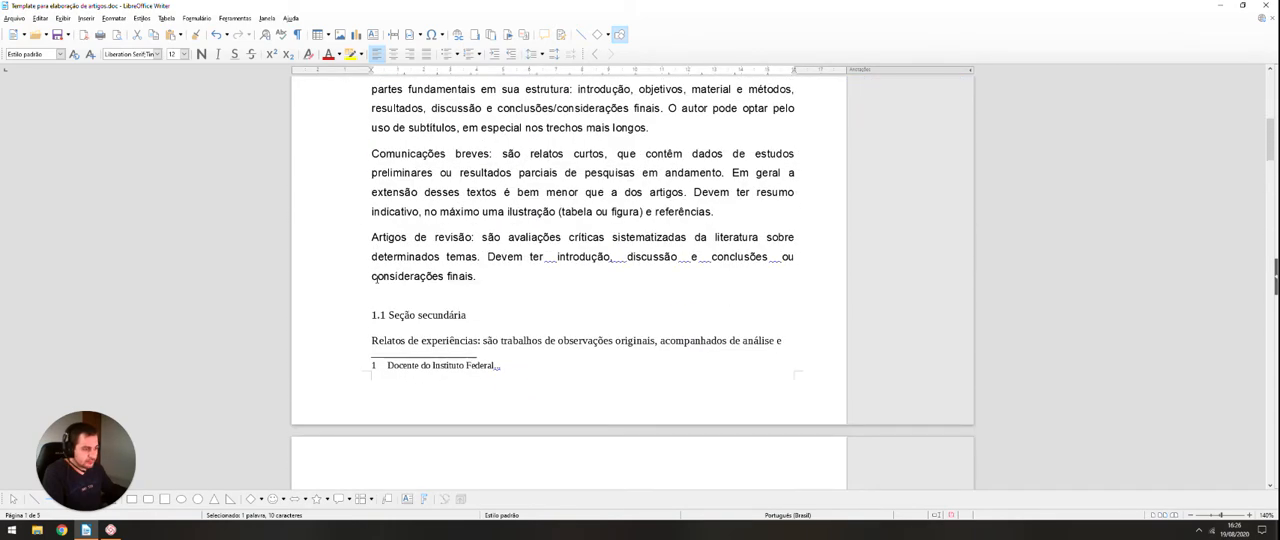
{"action": "scroll", "coordinate": [377, 278], "scroll_direction": "down", "scroll_amount": 8}
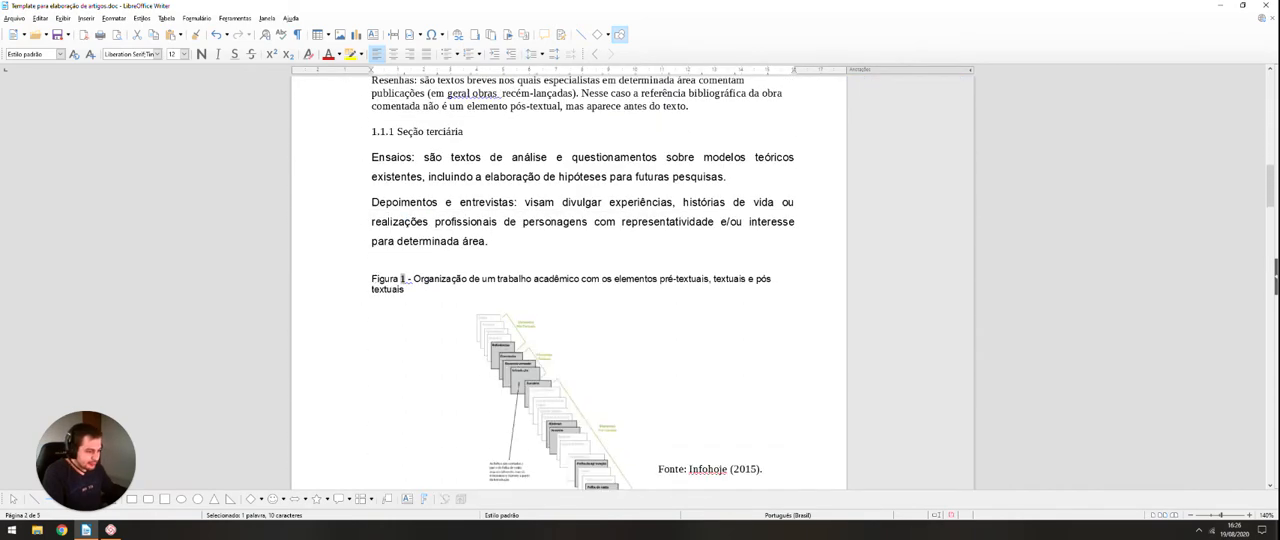
{"action": "scroll", "coordinate": [377, 278], "scroll_direction": "down", "scroll_amount": 5}
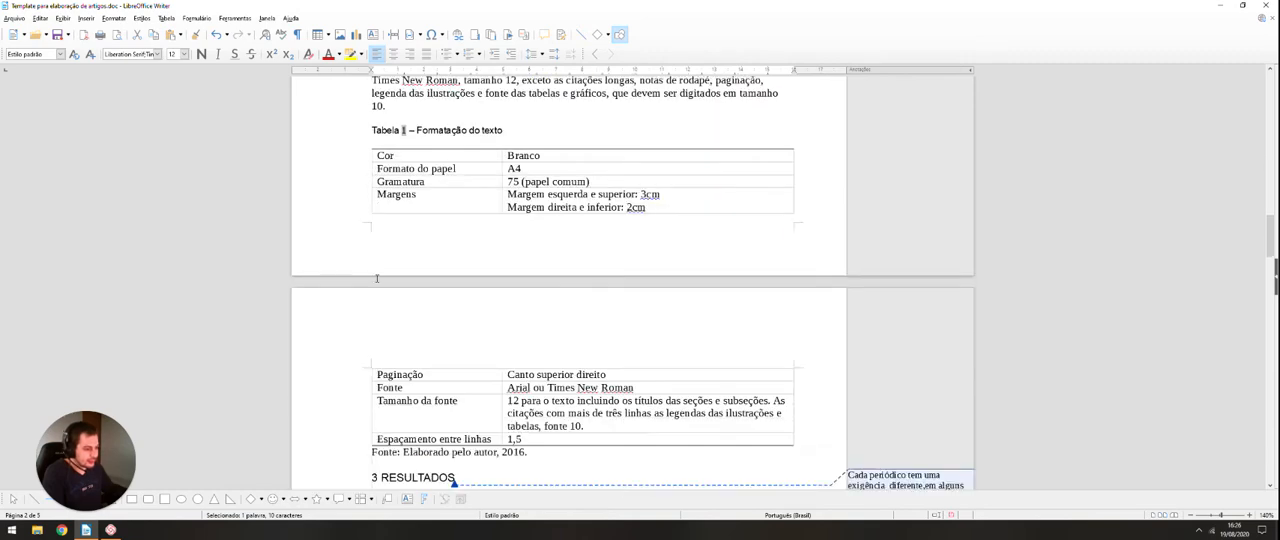
{"action": "scroll", "coordinate": [377, 278], "scroll_direction": "down", "scroll_amount": 3}
{"action": "scroll", "coordinate": [377, 278], "scroll_direction": "up", "scroll_amount": 15}
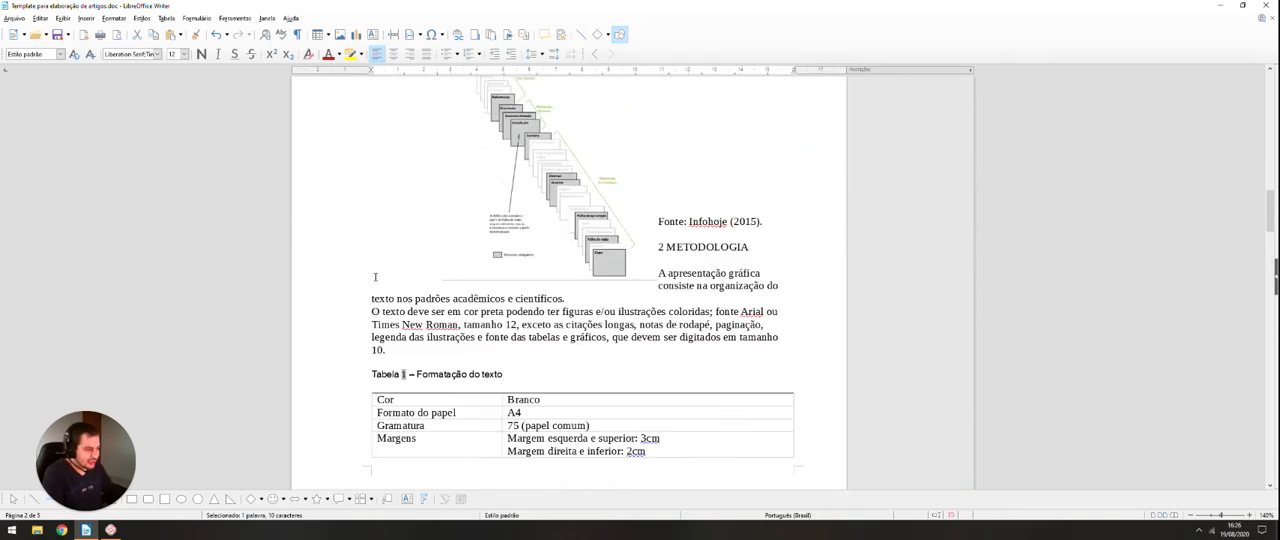
{"action": "scroll", "coordinate": [374, 276], "scroll_direction": "up", "scroll_amount": 2}
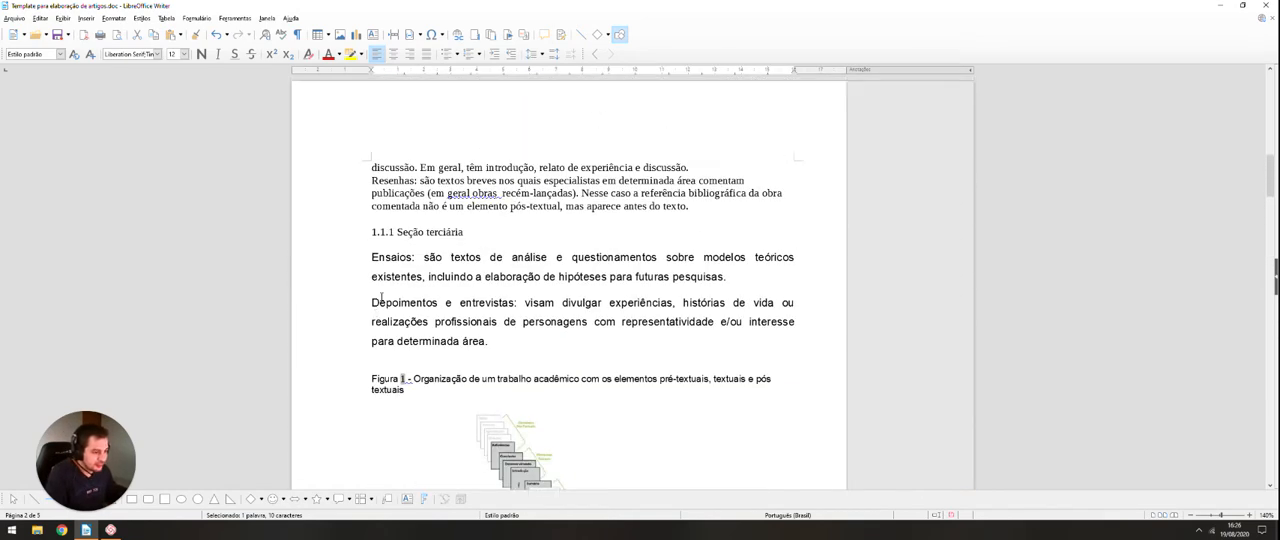
{"action": "scroll", "coordinate": [381, 297], "scroll_direction": "down", "scroll_amount": 12}
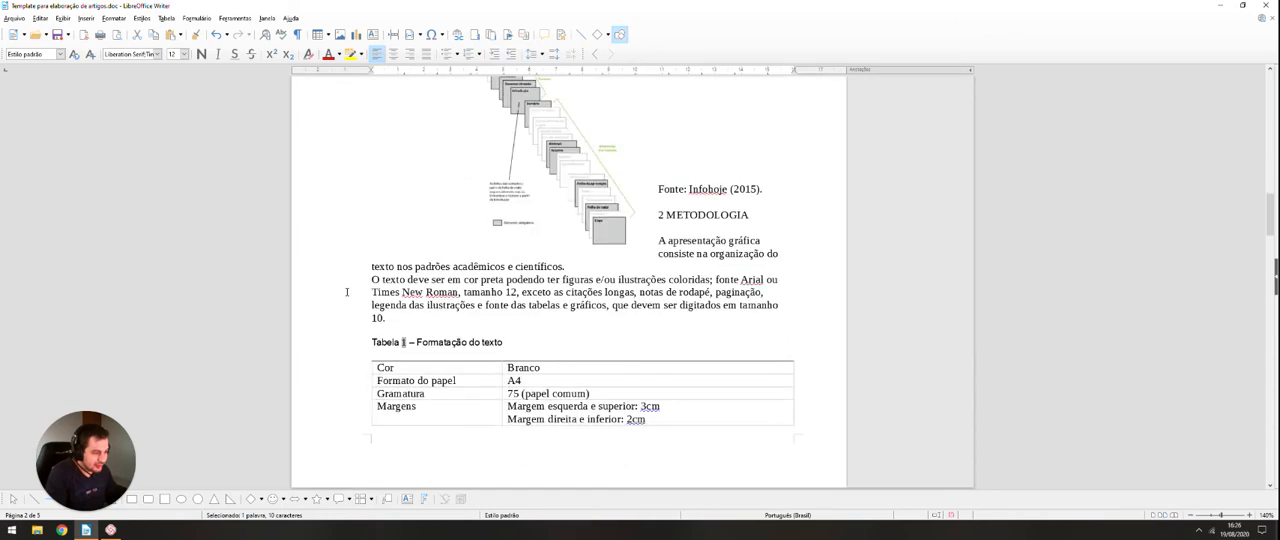
{"action": "scroll", "coordinate": [347, 292], "scroll_direction": "up", "scroll_amount": 8}
{"action": "scroll", "coordinate": [347, 292], "scroll_direction": "down", "scroll_amount": 15}
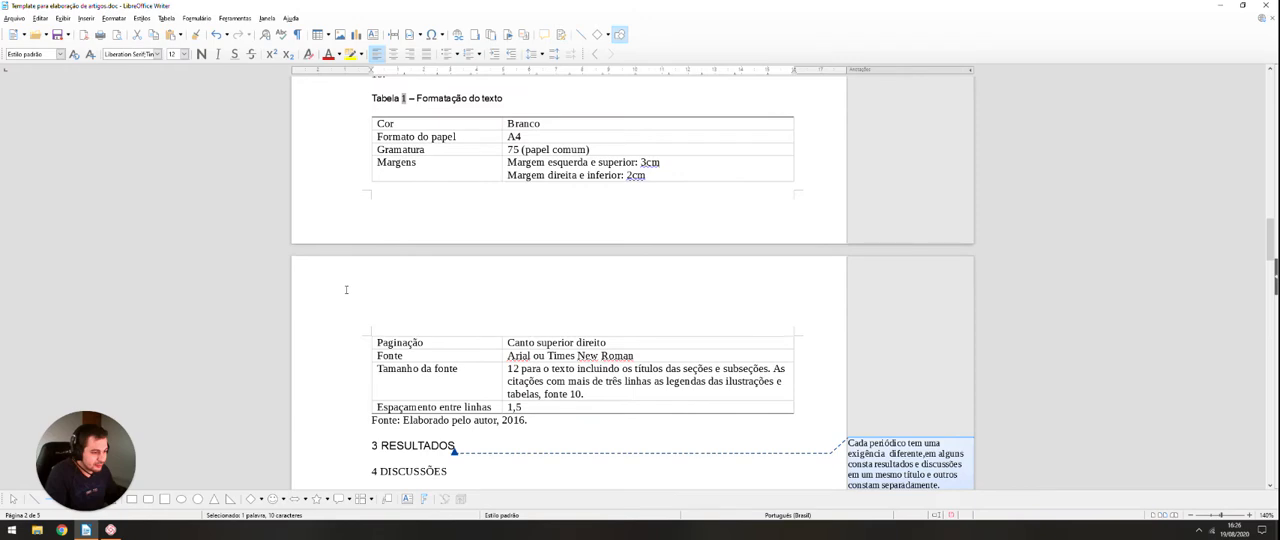
{"action": "scroll", "coordinate": [346, 290], "scroll_direction": "down", "scroll_amount": 2}
{"action": "scroll", "coordinate": [350, 401], "scroll_direction": "up", "scroll_amount": 17}
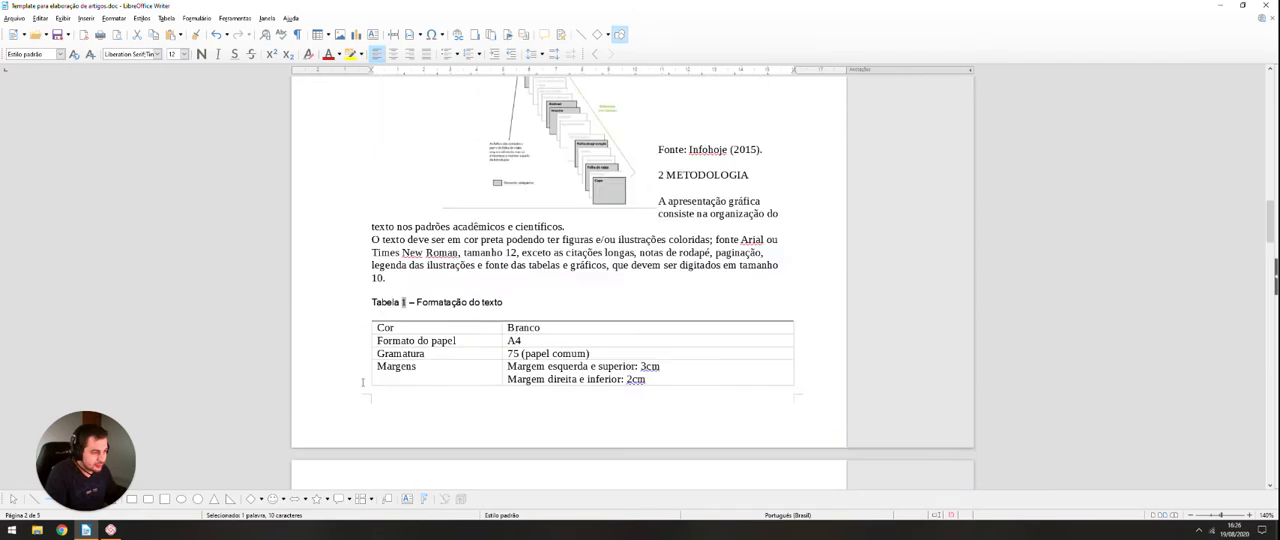
{"action": "scroll", "coordinate": [363, 382], "scroll_direction": "up", "scroll_amount": 3}
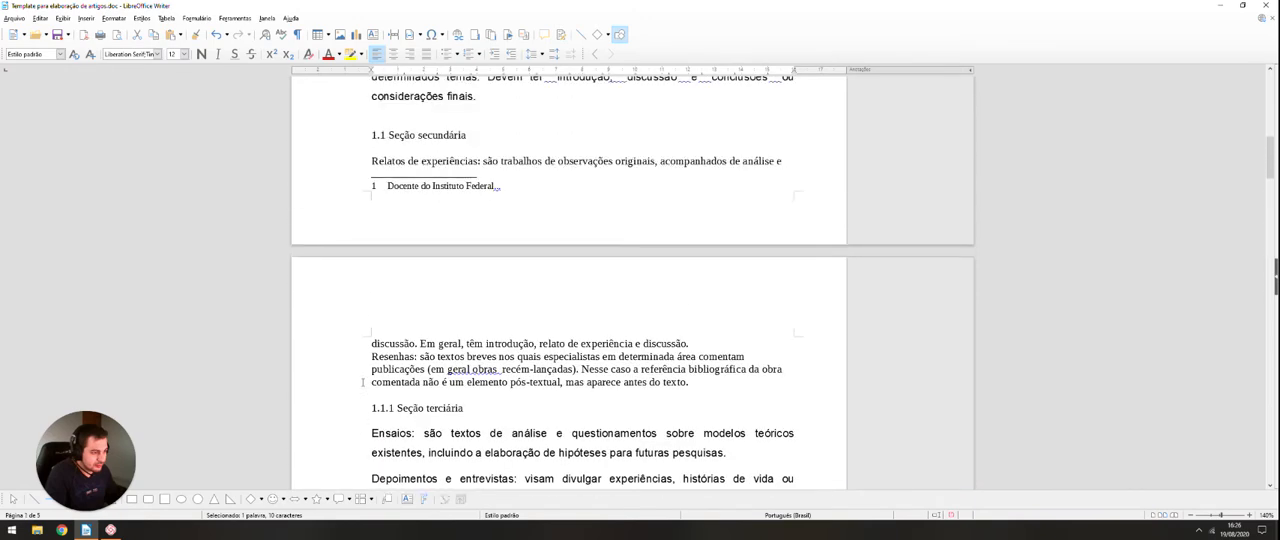
Step: Look through the article from the introduction to the conclusion to examine how the section headings and text are laid out
{"action": "scroll", "coordinate": [363, 382], "scroll_direction": "up", "scroll_amount": 6}
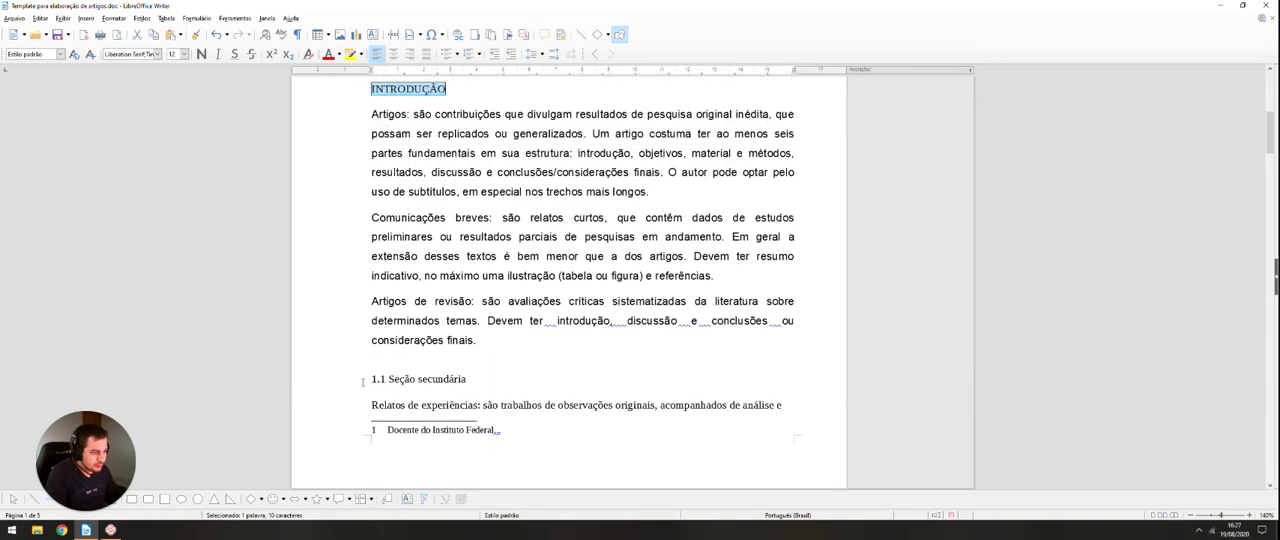
{"action": "scroll", "coordinate": [363, 382], "scroll_direction": "down", "scroll_amount": 6}
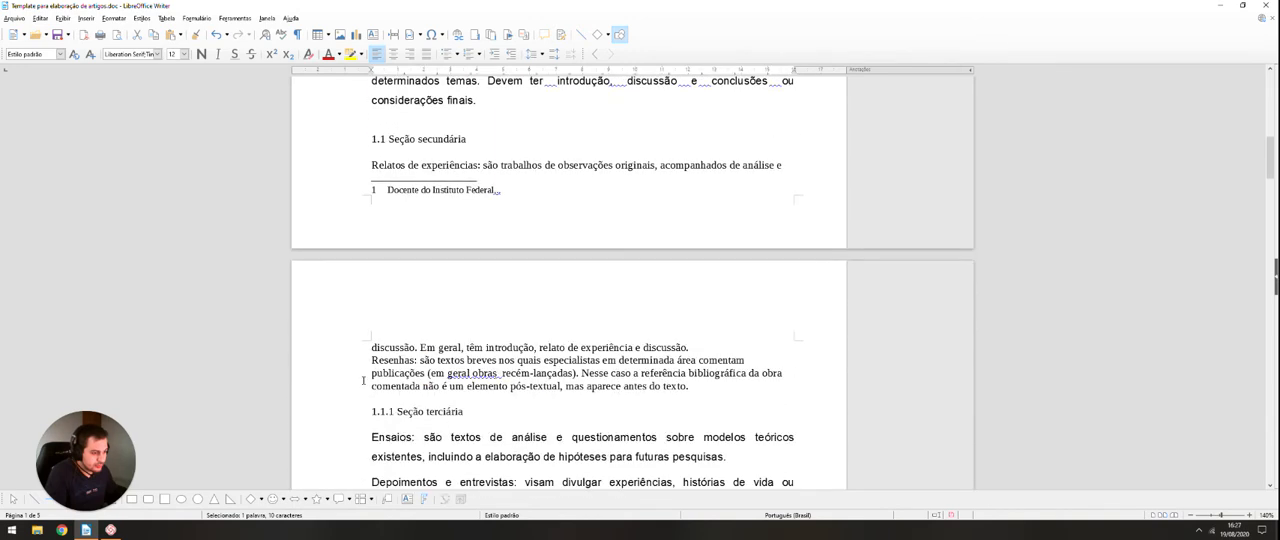
{"action": "scroll", "coordinate": [396, 397], "scroll_direction": "down", "scroll_amount": 4}
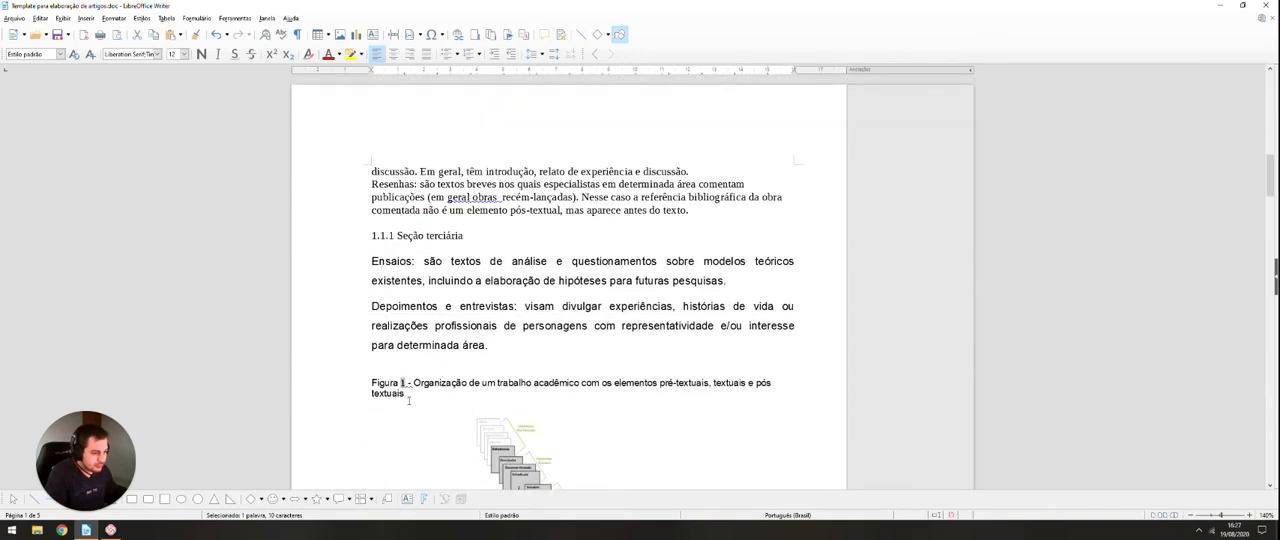
{"action": "scroll", "coordinate": [409, 400], "scroll_direction": "down", "scroll_amount": 7}
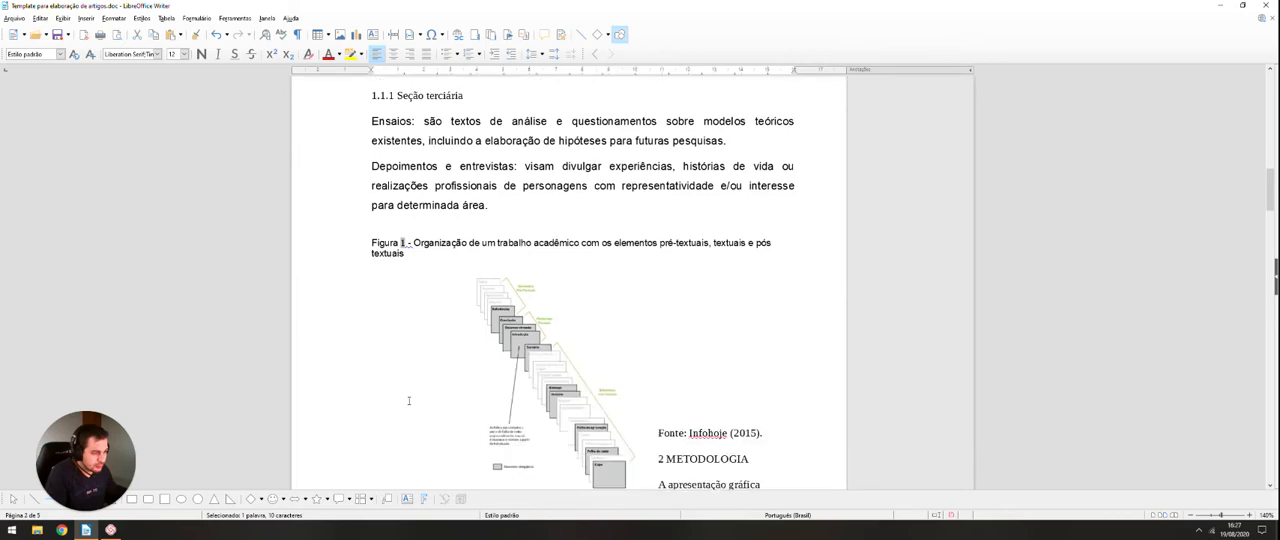
{"action": "scroll", "coordinate": [409, 397], "scroll_direction": "down", "scroll_amount": 8}
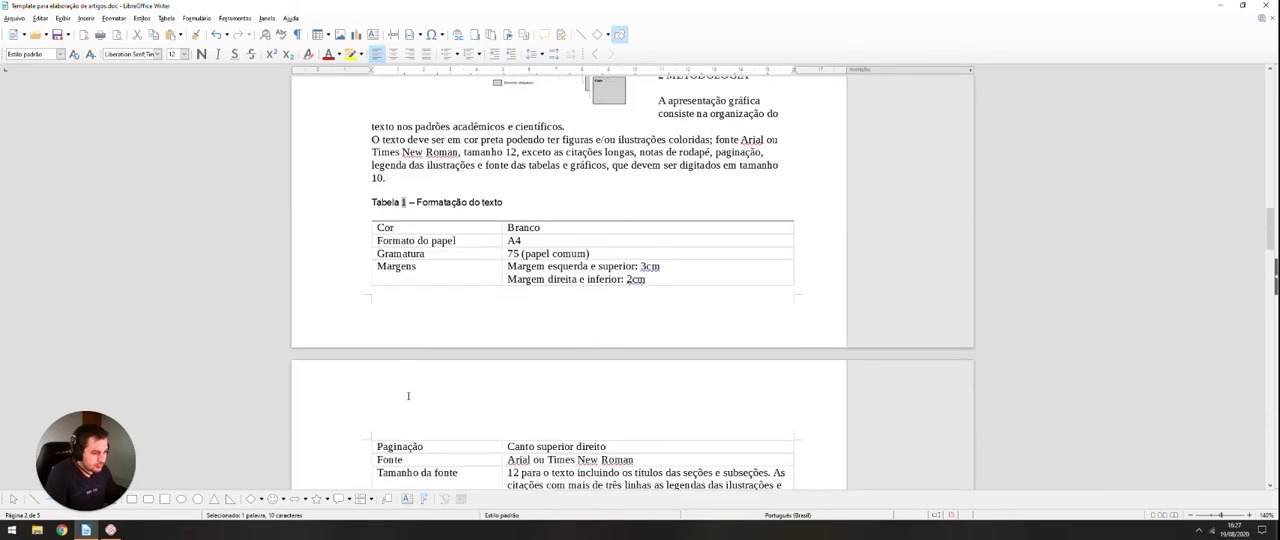
{"action": "scroll", "coordinate": [403, 388], "scroll_direction": "up", "scroll_amount": 4}
{"action": "scroll", "coordinate": [403, 388], "scroll_direction": "up", "scroll_amount": 11}
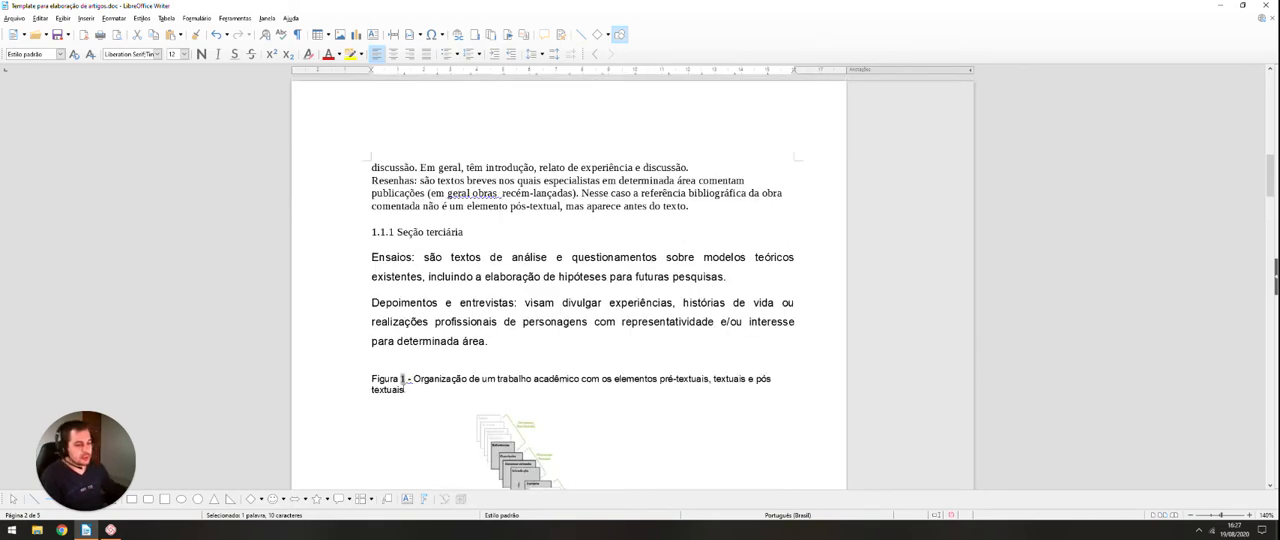
{"action": "scroll", "coordinate": [403, 375], "scroll_direction": "down", "scroll_amount": 5}
{"action": "scroll", "coordinate": [403, 371], "scroll_direction": "down", "scroll_amount": 13}
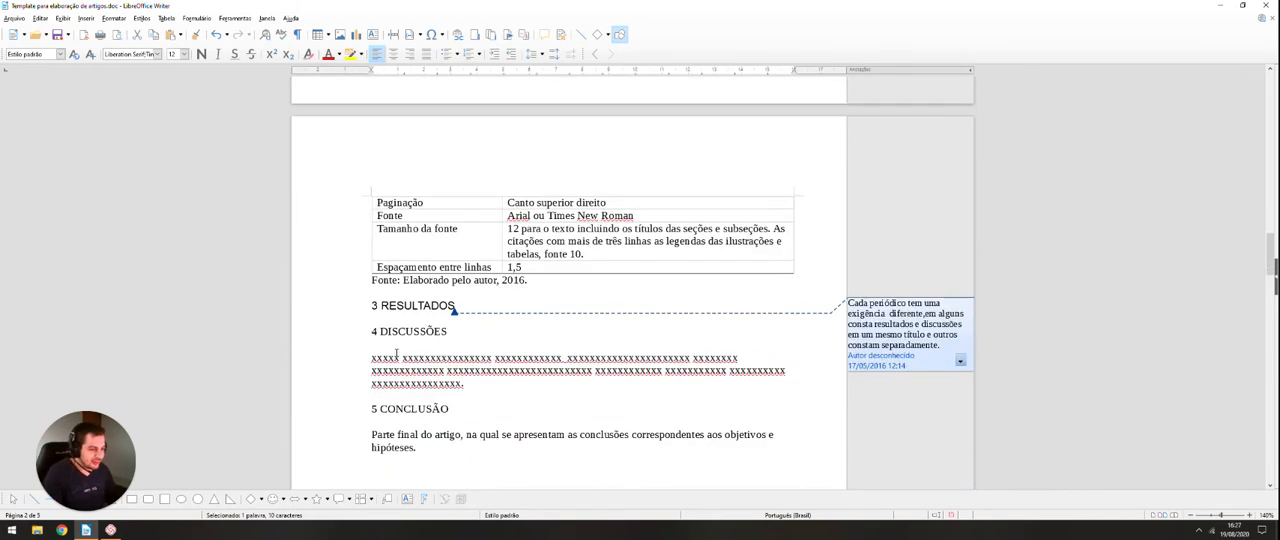
{"action": "scroll", "coordinate": [381, 330], "scroll_direction": "up", "scroll_amount": 10}
{"action": "scroll", "coordinate": [381, 330], "scroll_direction": "up", "scroll_amount": 11}
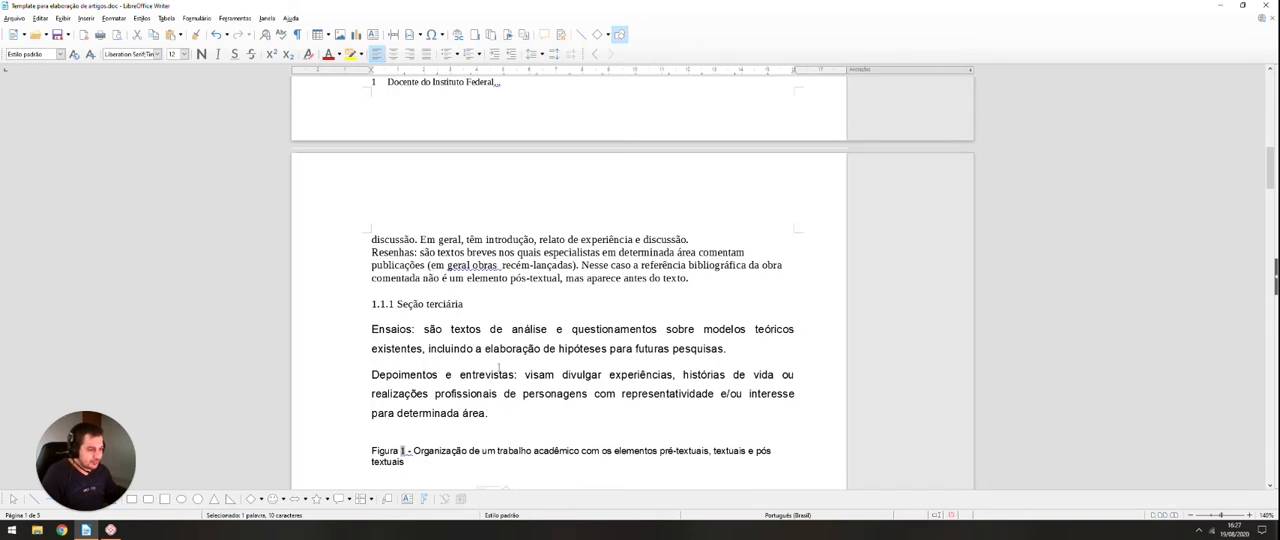
Step: Insert a new paragraph reading "METODOLOGIA" after the "Ensaios" paragraph under the "1.1.1 Seção terciária" heading
{"action": "scroll", "coordinate": [704, 393], "scroll_direction": "up", "scroll_amount": 1}
{"action": "left_click", "coordinate": [744, 391]}
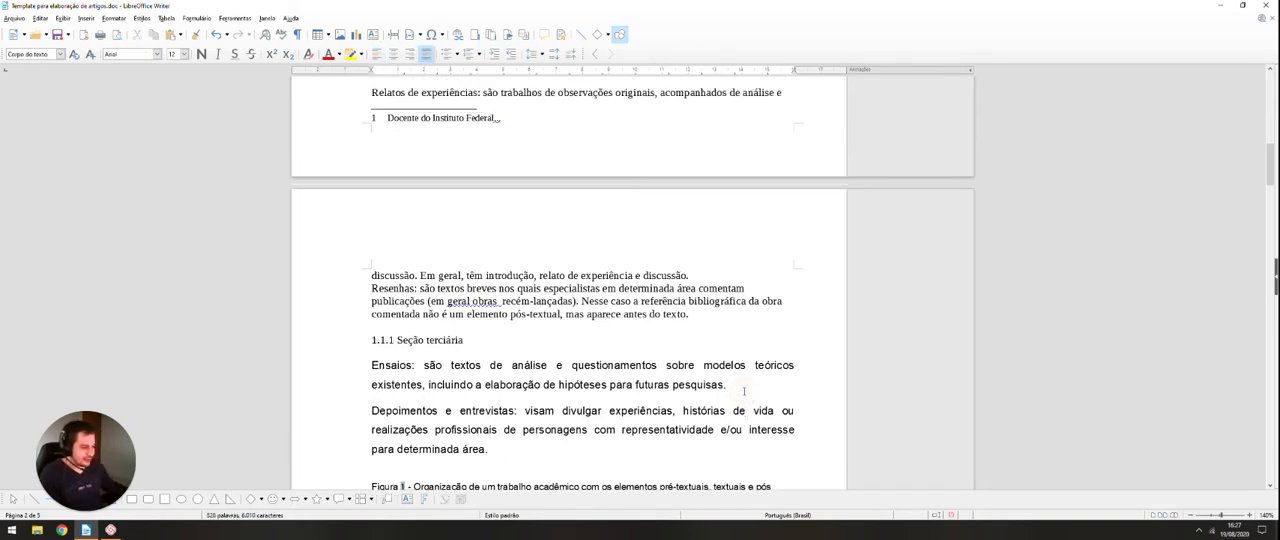
{"action": "key", "text": "Return"}
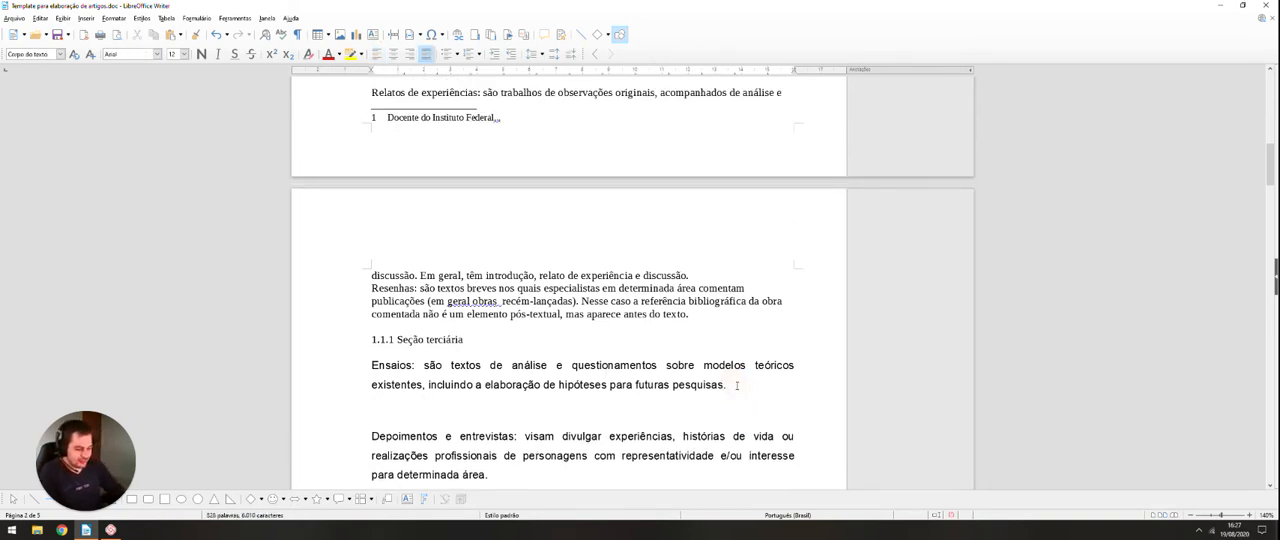
{"action": "type", "text": "METODOLOGIA"}
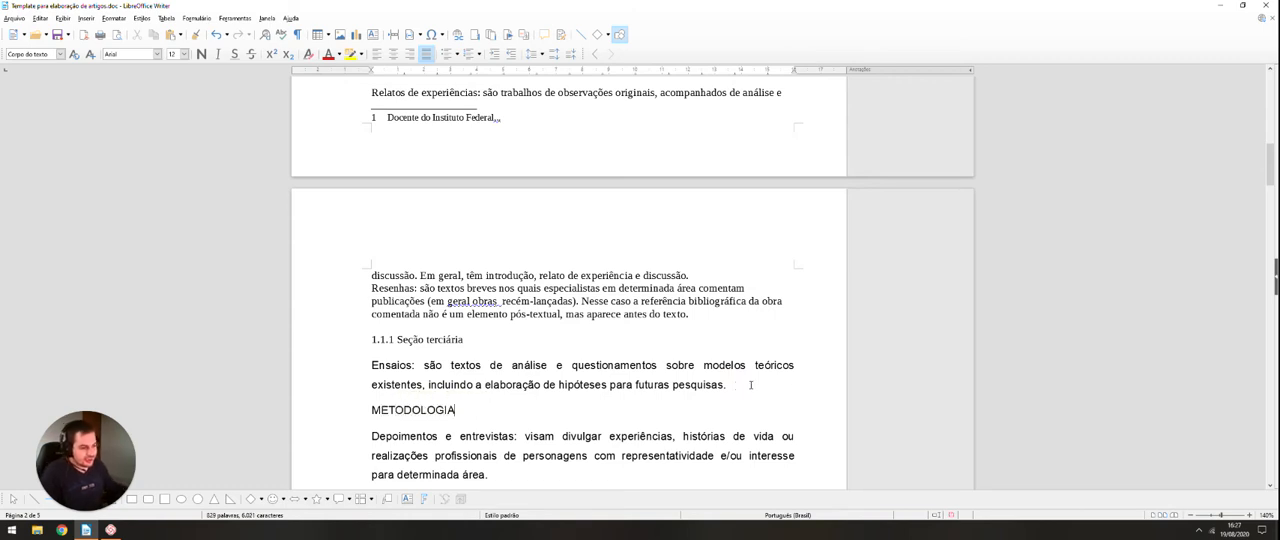
Step: Apply the "Título 1" paragraph style to the "INTRODUÇÃO" heading
{"action": "scroll", "coordinate": [750, 384], "scroll_direction": "up", "scroll_amount": 7}
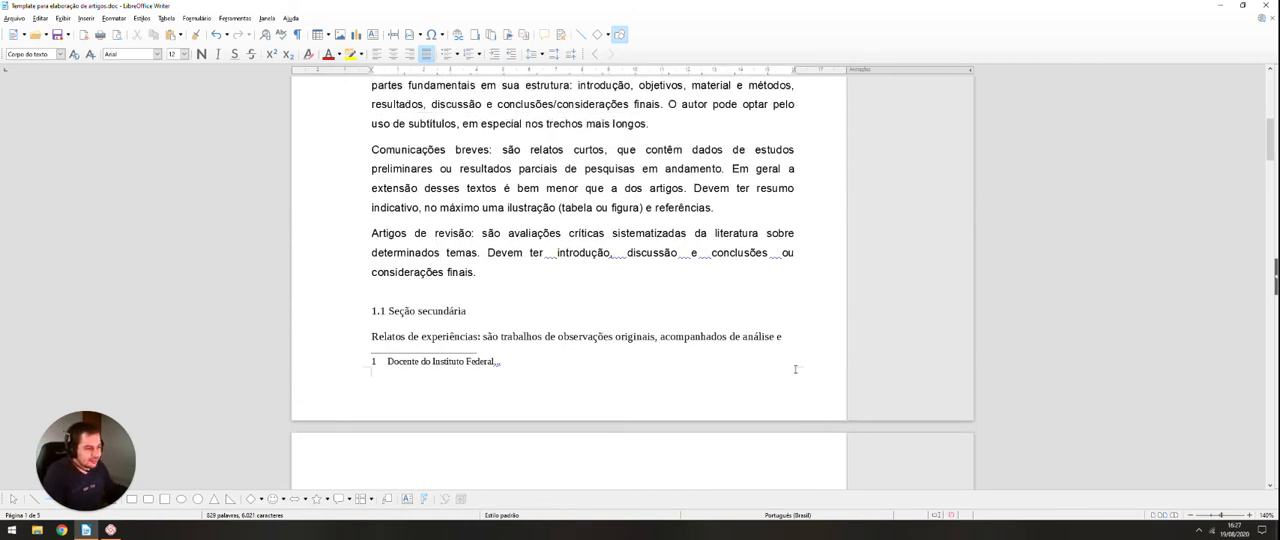
{"action": "scroll", "coordinate": [524, 241], "scroll_direction": "up", "scroll_amount": 3}
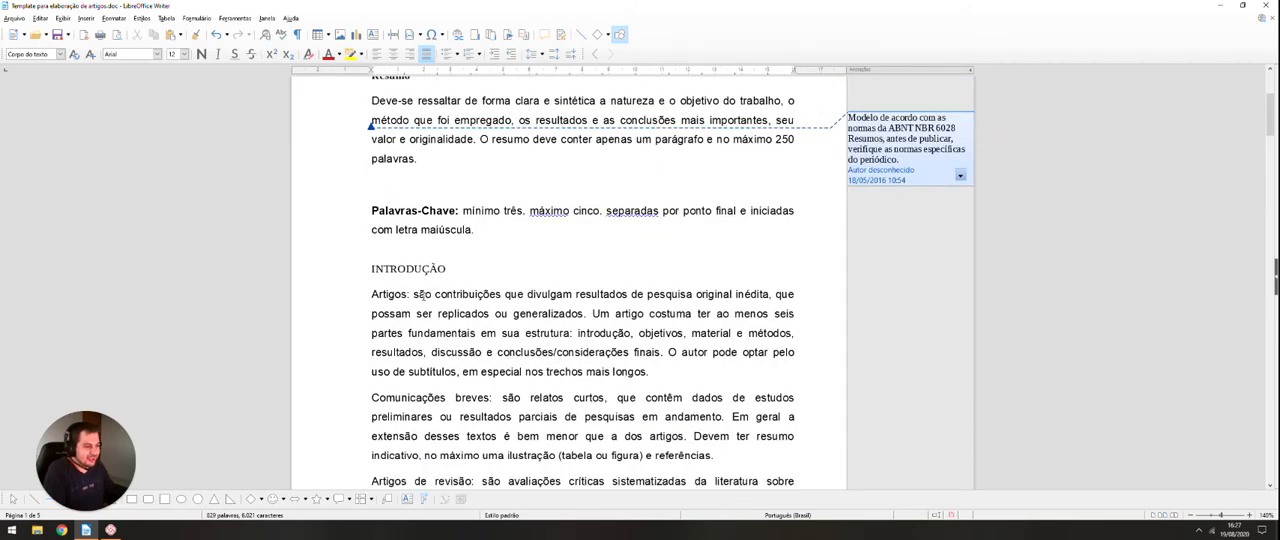
{"action": "double_click", "coordinate": [449, 268]}
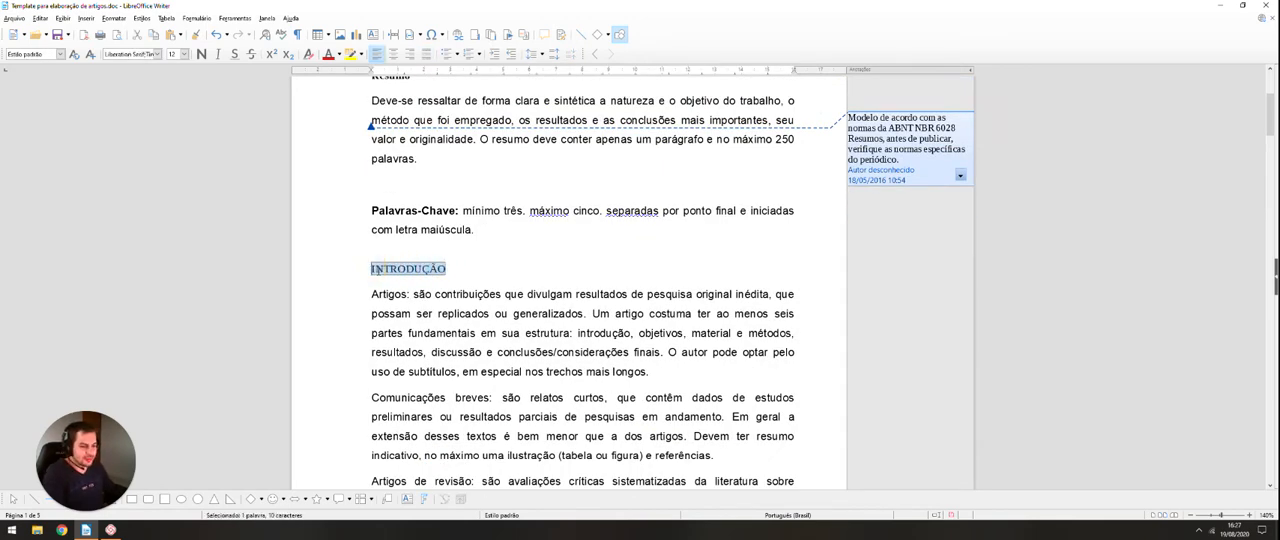
{"action": "left_click", "coordinate": [60, 54]}
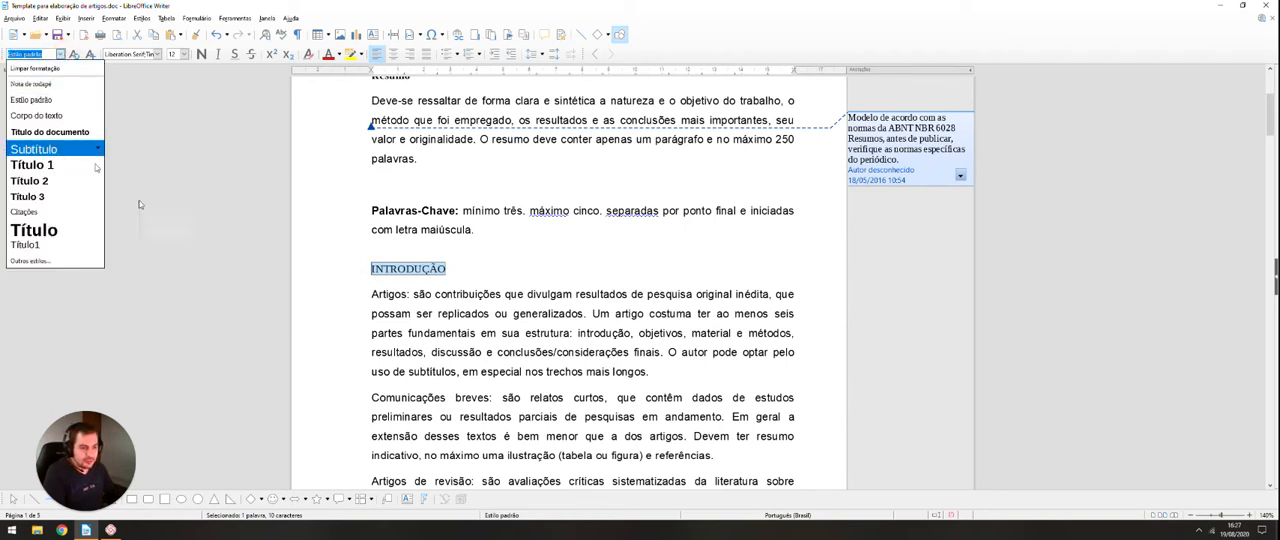
{"action": "left_click", "coordinate": [55, 166]}
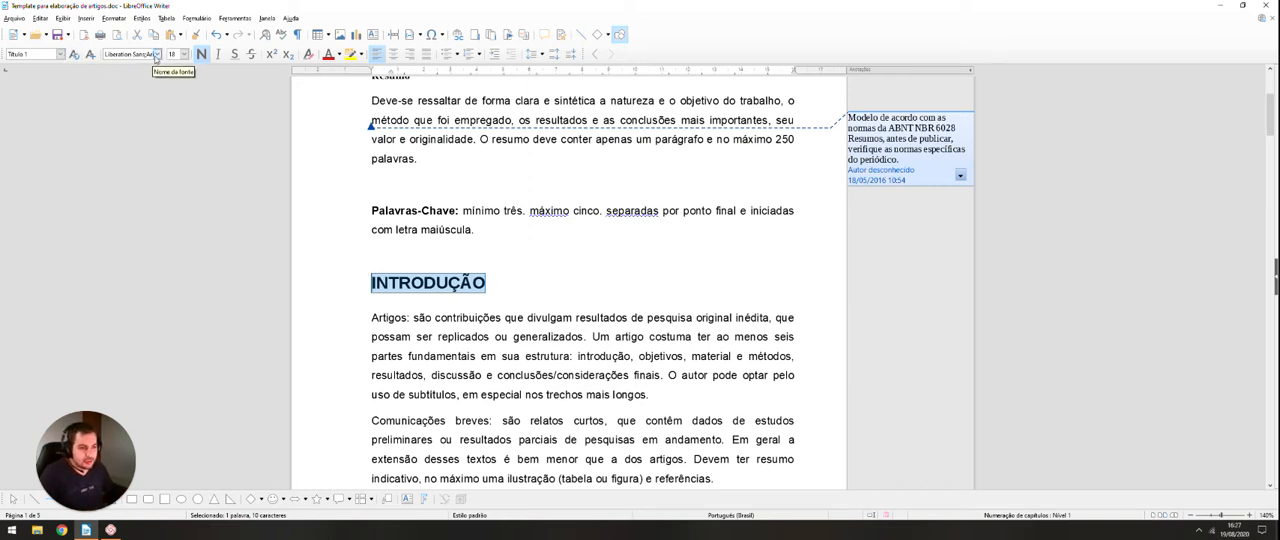
Step: Set the "INTRODUÇÃO" heading's font to Arial at size 12
{"action": "left_click", "coordinate": [156, 54]}
{"action": "left_click", "coordinate": [133, 70]}
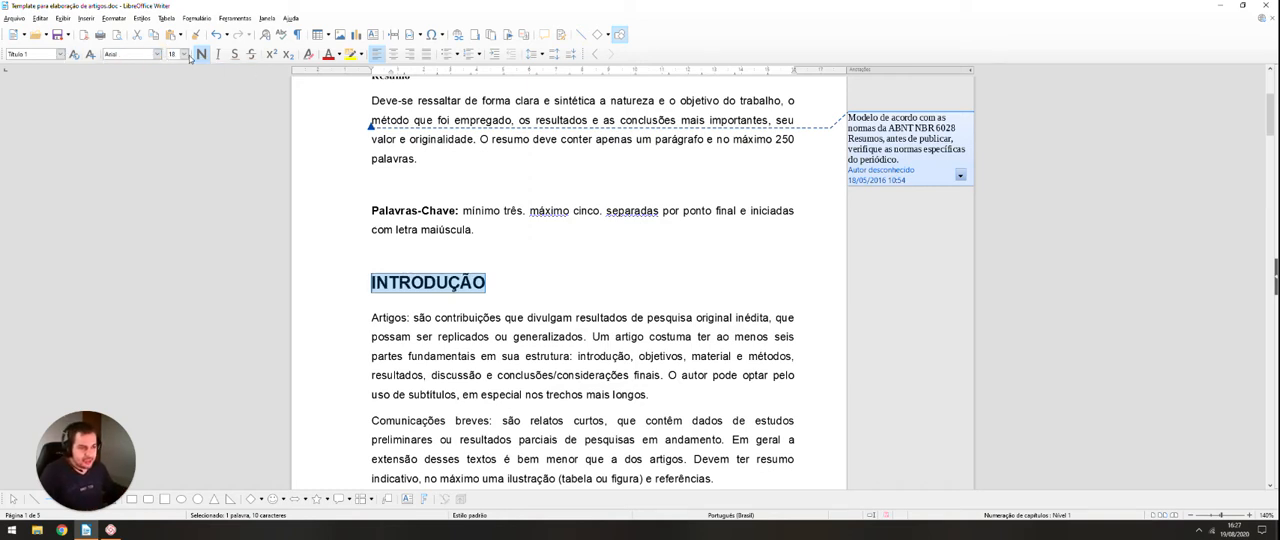
{"action": "left_click", "coordinate": [184, 54]}
{"action": "left_click", "coordinate": [172, 65]}
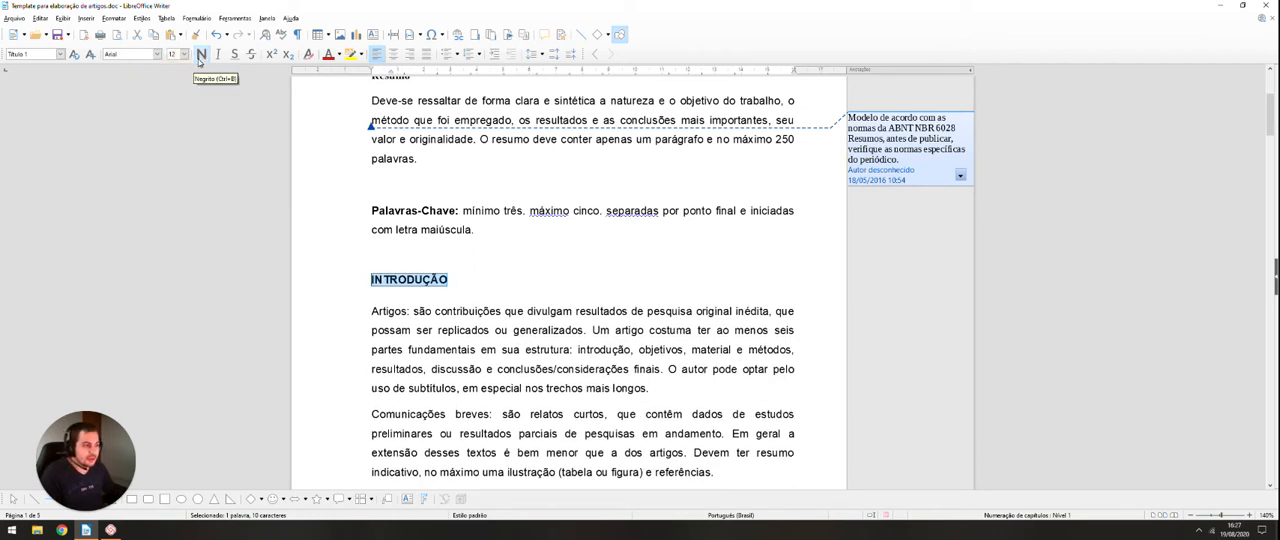
Step: Add automatic "1." numbering to the "INTRODUÇÃO" heading and update the "Título 1" style from its formatting
{"action": "scroll", "coordinate": [199, 62], "scroll_direction": "up", "scroll_amount": 1}
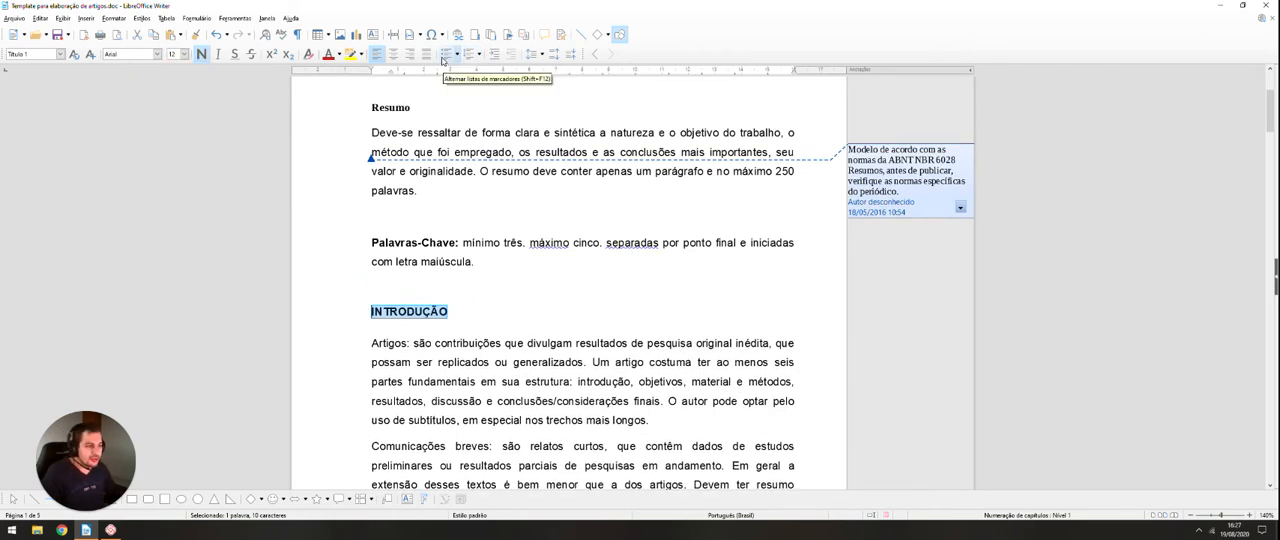
{"action": "left_click", "coordinate": [478, 55]}
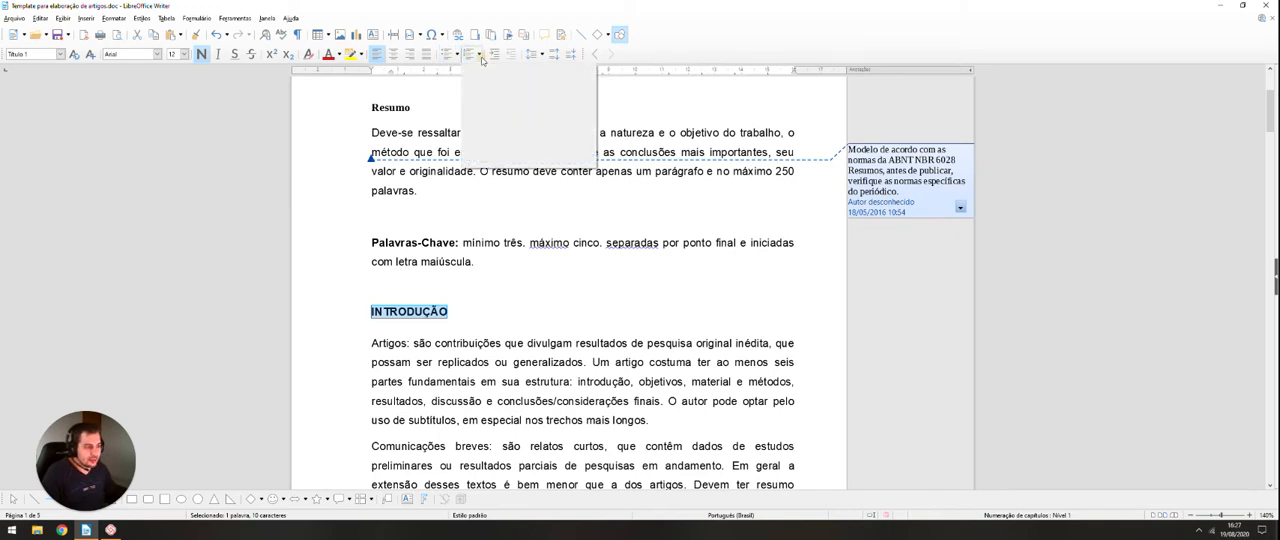
{"action": "left_click", "coordinate": [505, 80]}
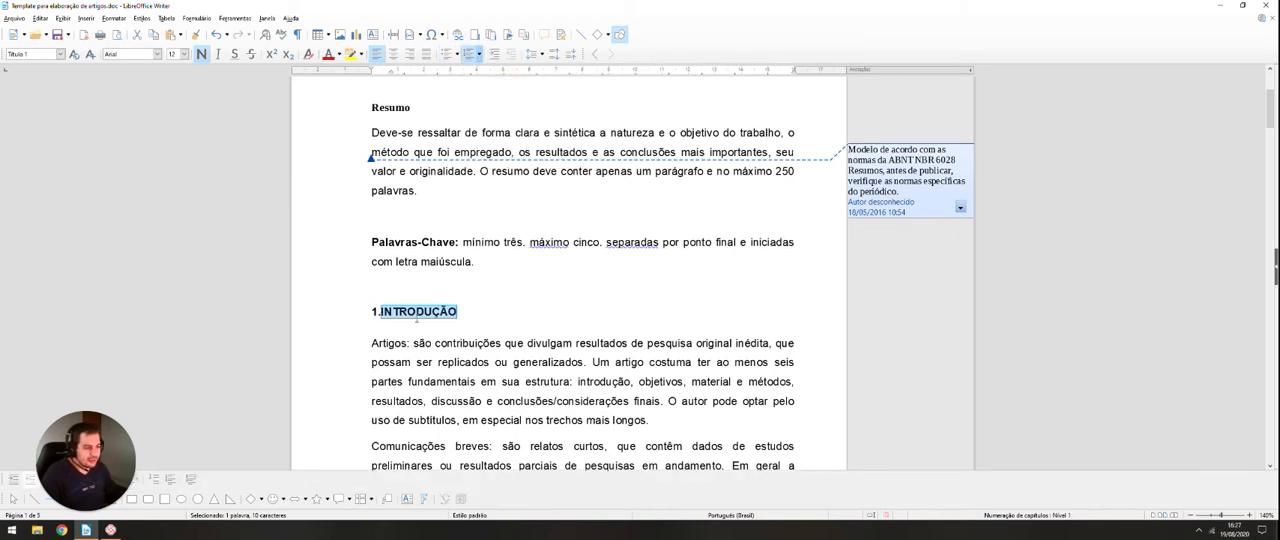
{"action": "left_click", "coordinate": [75, 57]}
Step: Apply the "Título 1" paragraph style to the "METODOLOGIA" paragraph below the "Ensaios" text
{"action": "scroll", "coordinate": [492, 87], "scroll_direction": "down", "scroll_amount": 15}
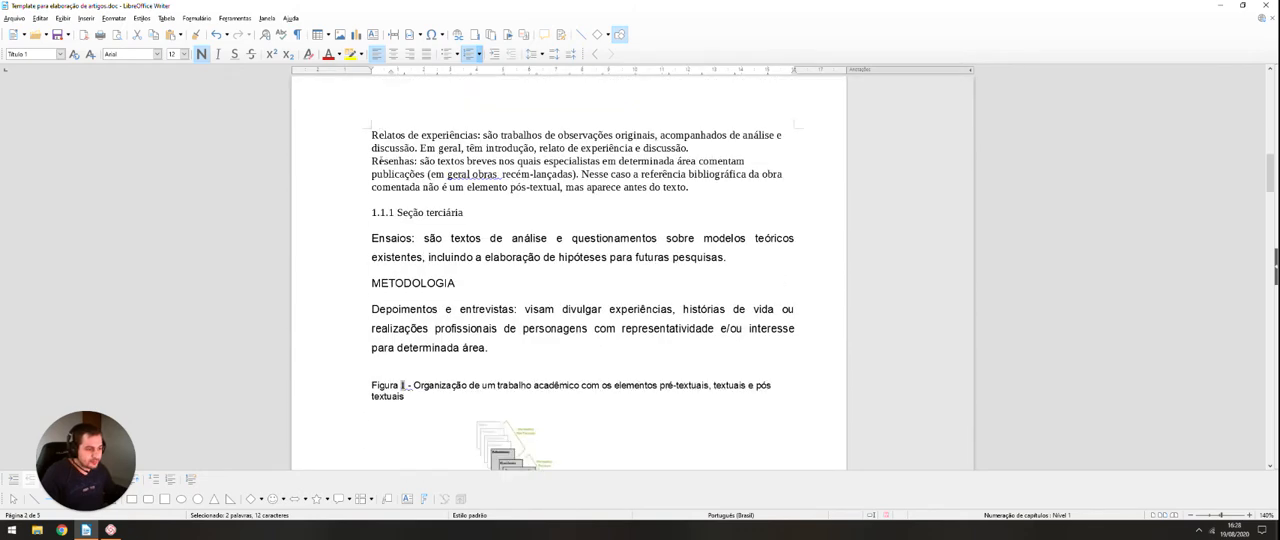
{"action": "scroll", "coordinate": [380, 160], "scroll_direction": "down", "scroll_amount": 4}
{"action": "scroll", "coordinate": [432, 168], "scroll_direction": "up", "scroll_amount": 2}
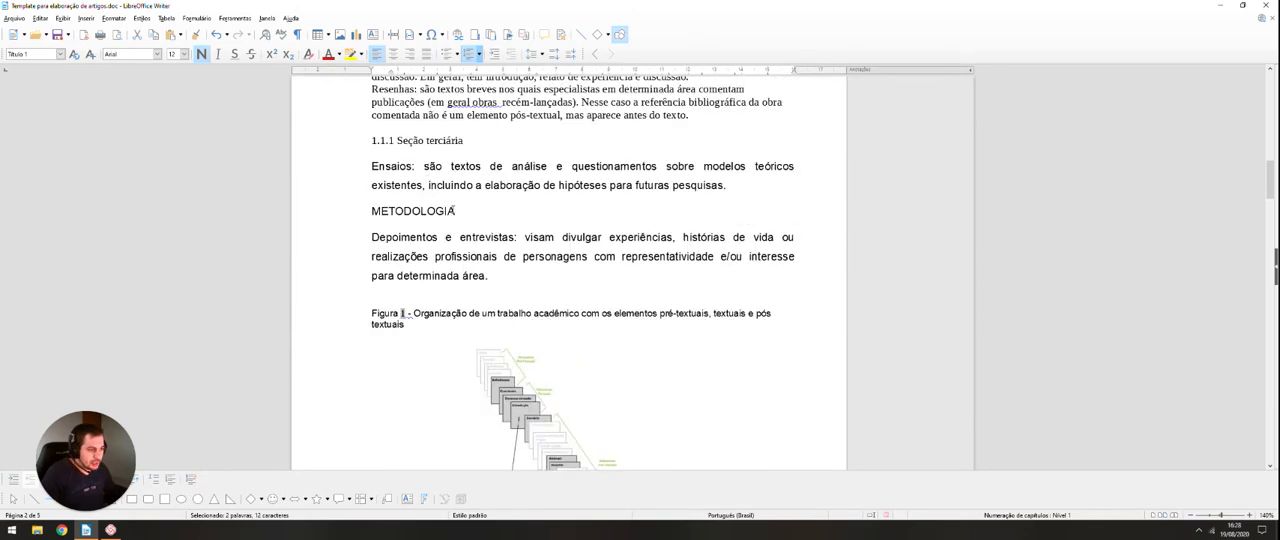
{"action": "double_click", "coordinate": [430, 211]}
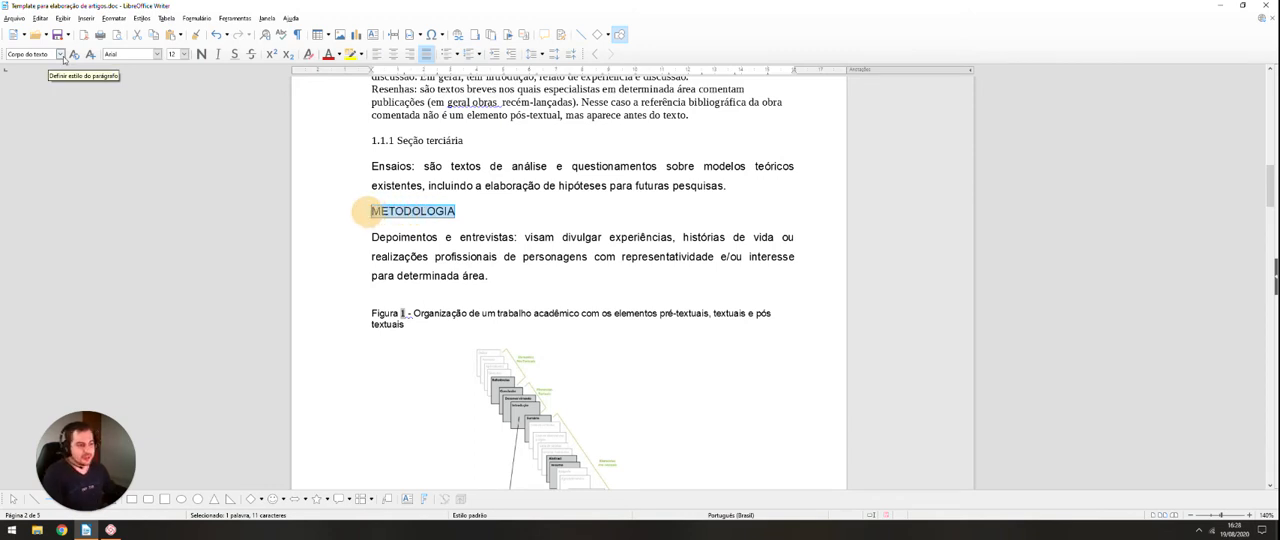
{"action": "left_click", "coordinate": [61, 55]}
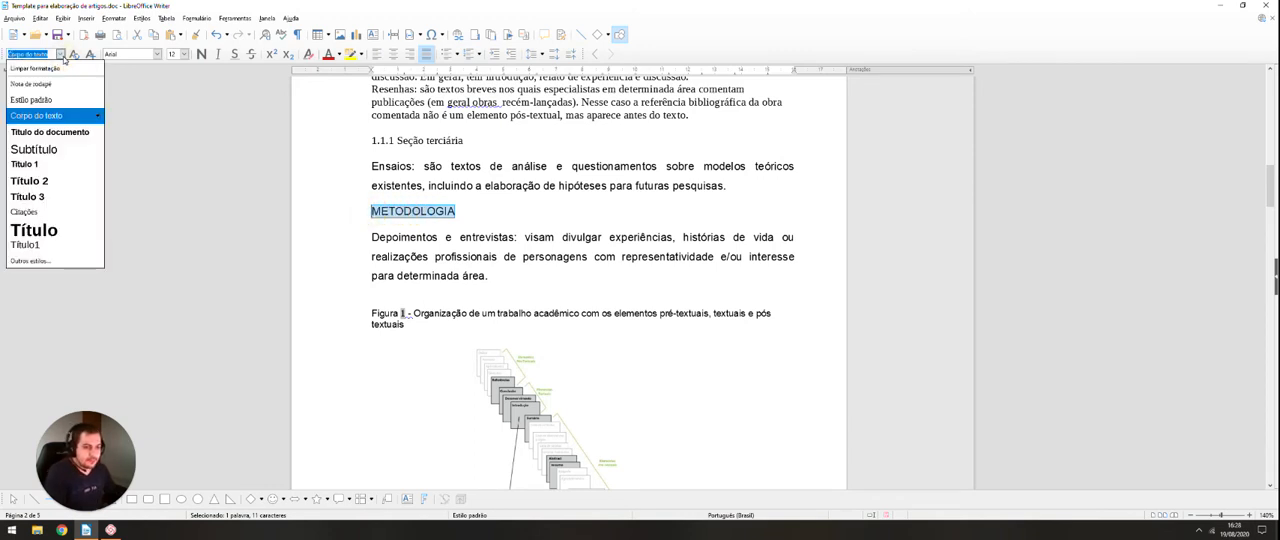
{"action": "left_click", "coordinate": [35, 166]}
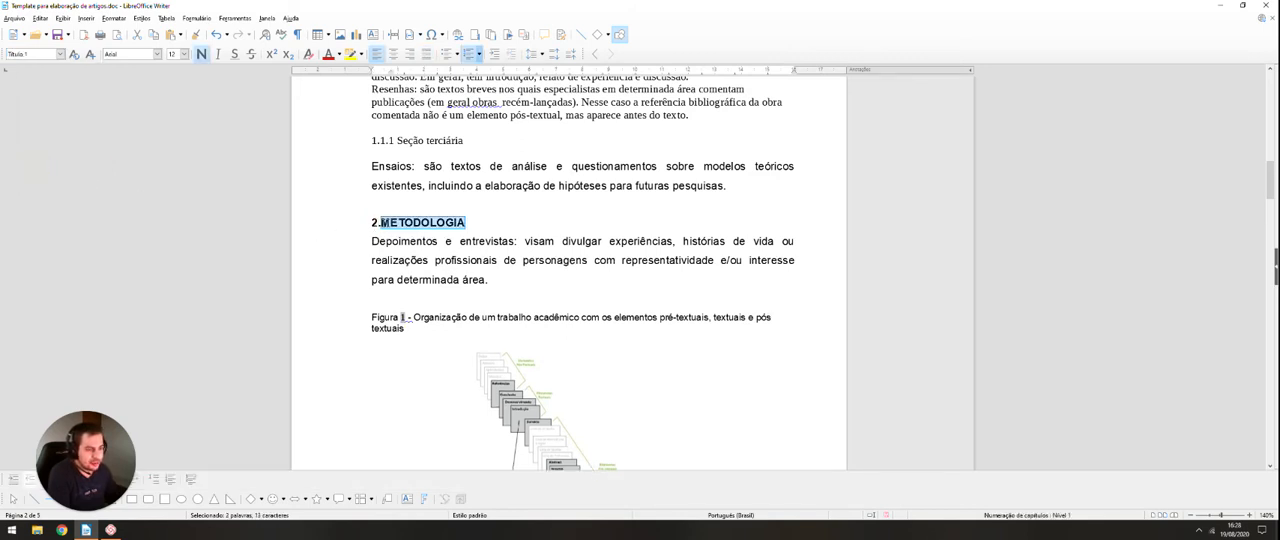
Step: Remove the manually typed numbers "3" and "4" from the "RESULTADOS" and "DISCUSSÕES" headings
{"action": "scroll", "coordinate": [183, 78], "scroll_direction": "down", "scroll_amount": 5}
{"action": "scroll", "coordinate": [183, 78], "scroll_direction": "up", "scroll_amount": 4}
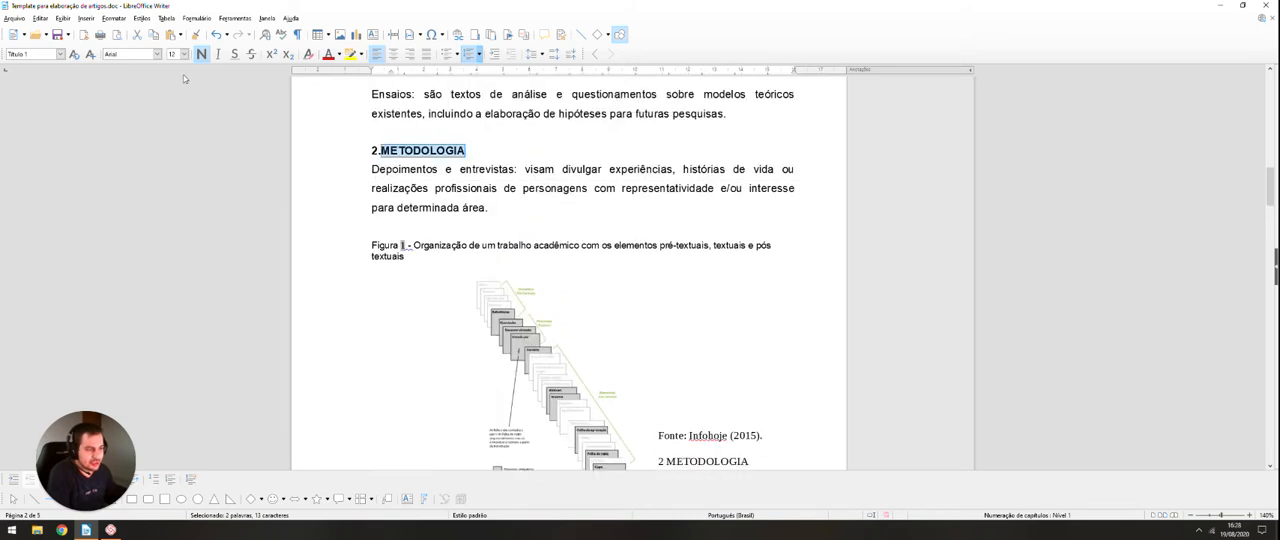
{"action": "scroll", "coordinate": [351, 137], "scroll_direction": "down", "scroll_amount": 10}
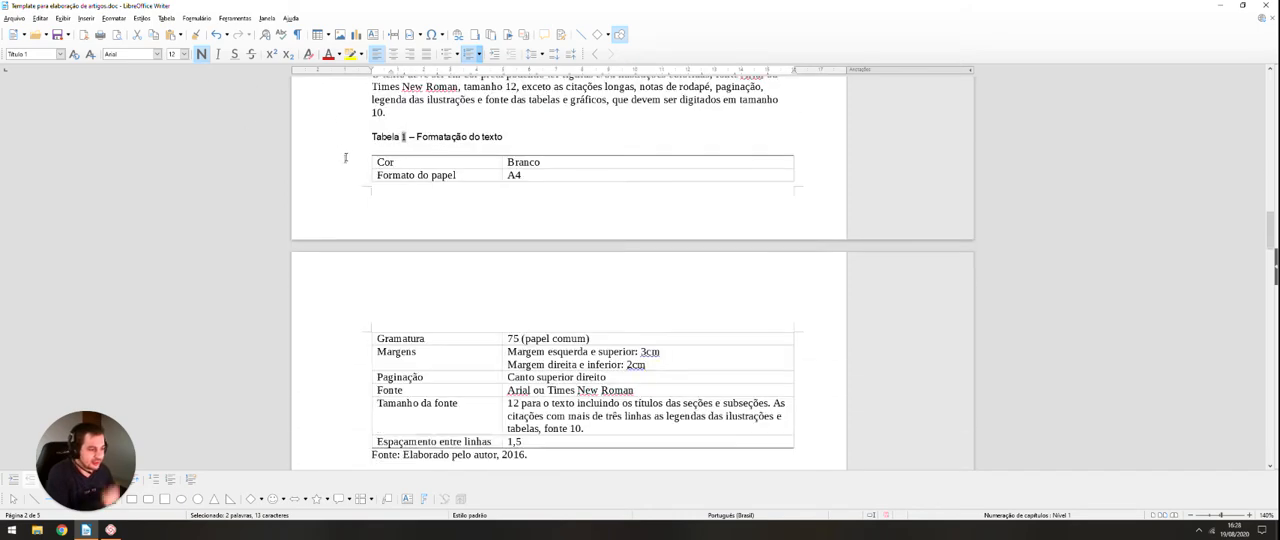
{"action": "scroll", "coordinate": [342, 160], "scroll_direction": "down", "scroll_amount": 1}
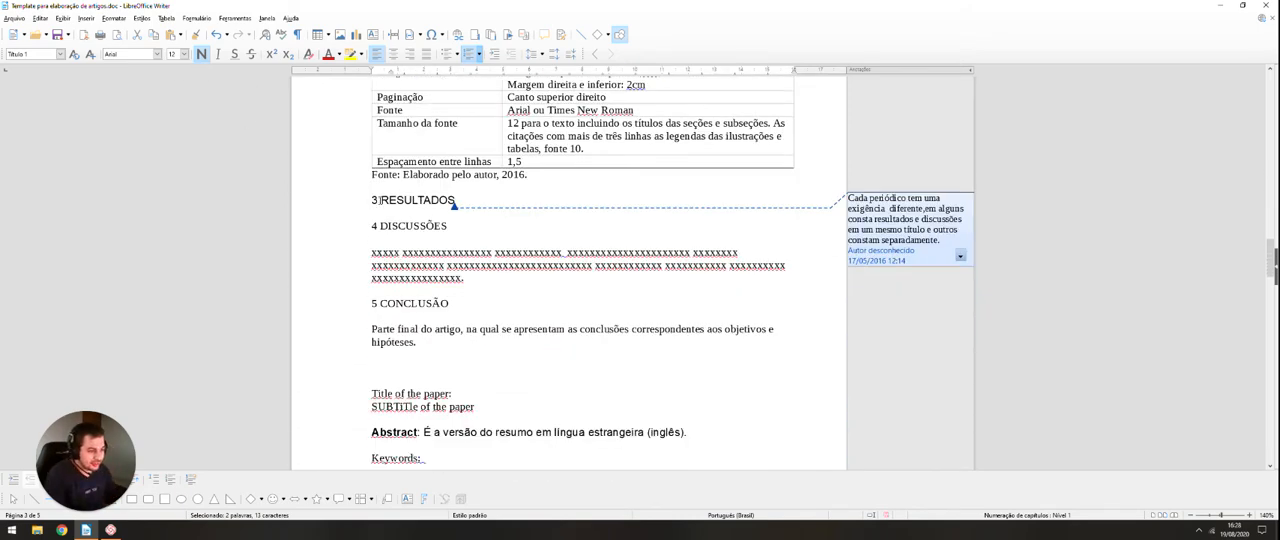
{"action": "key", "text": "BackSpace"}
{"action": "left_click", "coordinate": [378, 226]}
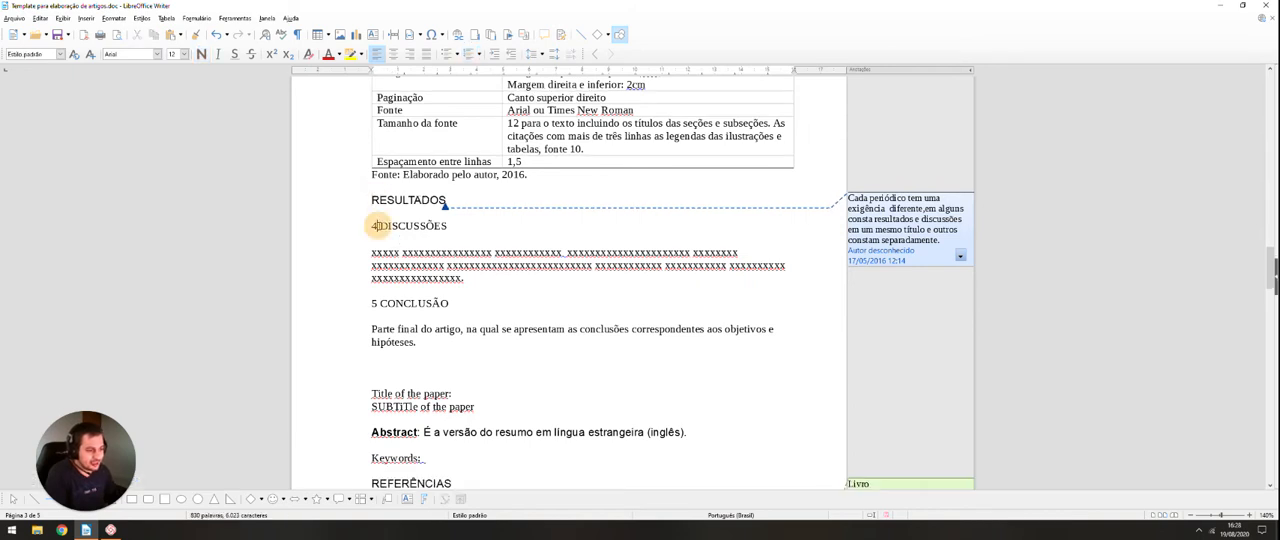
{"action": "key", "text": "BackSpace"}
{"action": "key", "text": "BackSpace"}
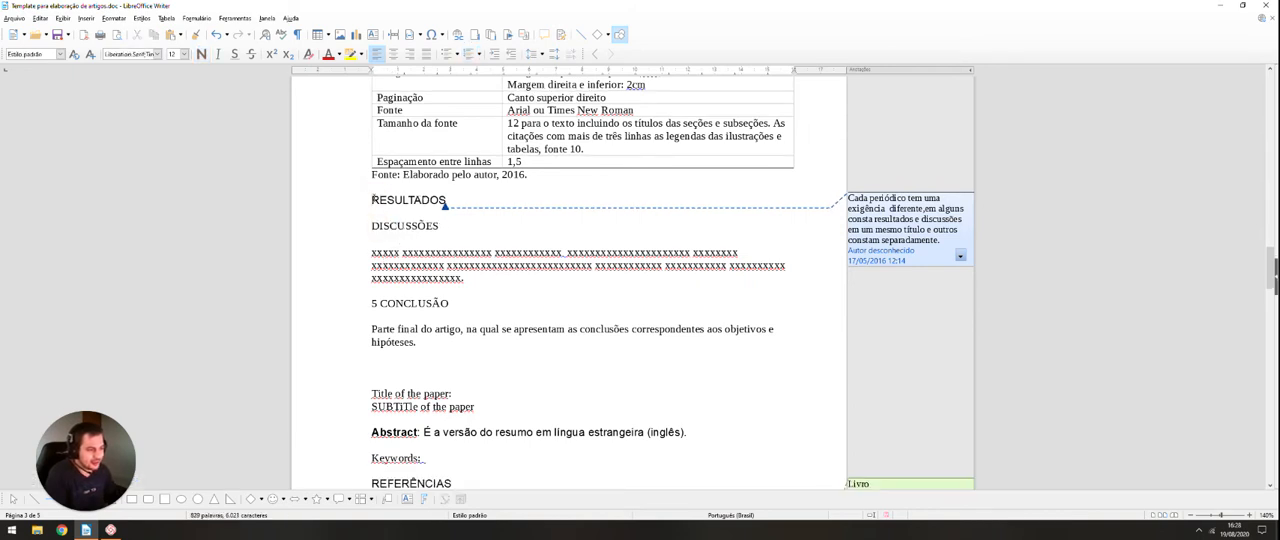
Step: Apply the "Título 1" paragraph style to the "RESULTADOS" heading
{"action": "double_click", "coordinate": [408, 200]}
{"action": "left_click", "coordinate": [60, 54]}
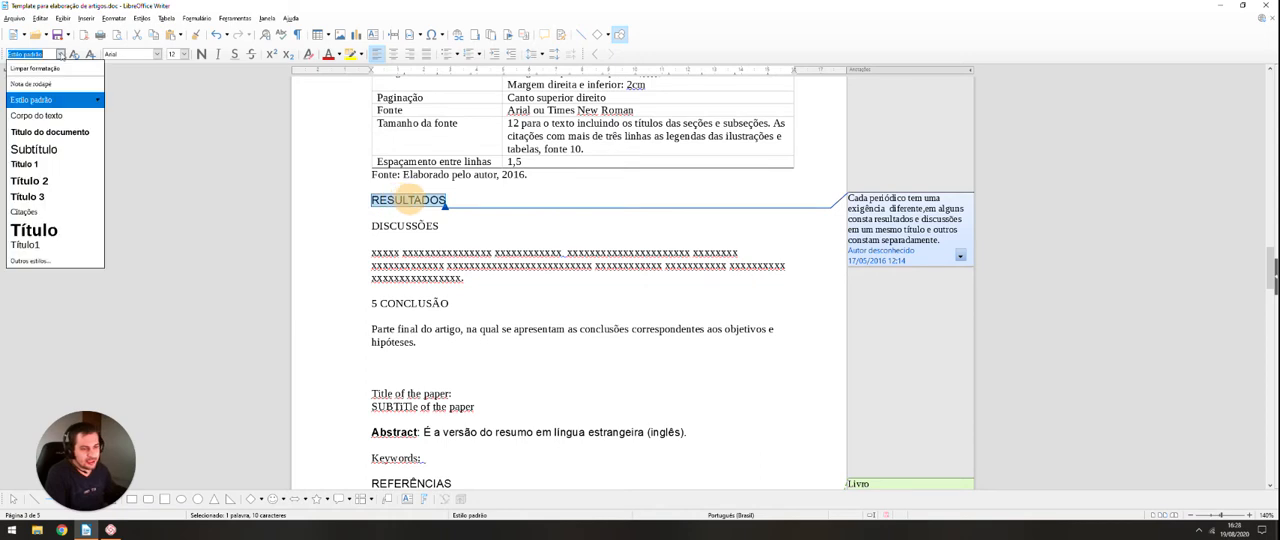
{"action": "key", "text": "Down"}
{"action": "key", "text": "Down"}
{"action": "key", "text": "Down"}
{"action": "key", "text": "Down"}
{"action": "key", "text": "Return"}
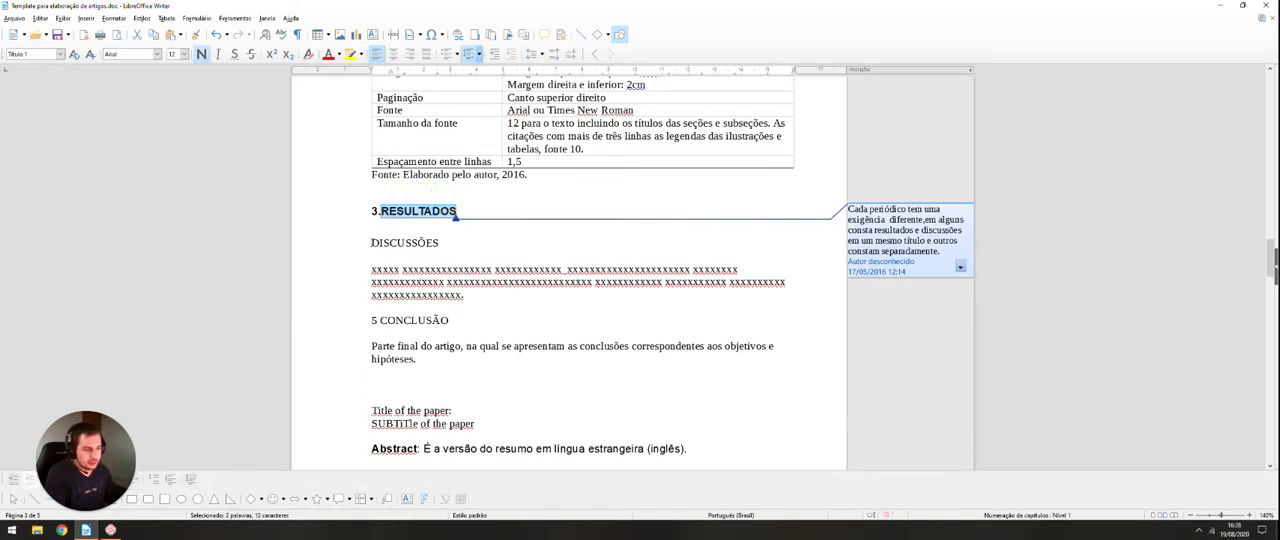
Step: Apply the "Título 1" paragraph style to the "DISCUSSÕES" heading
{"action": "double_click", "coordinate": [400, 243]}
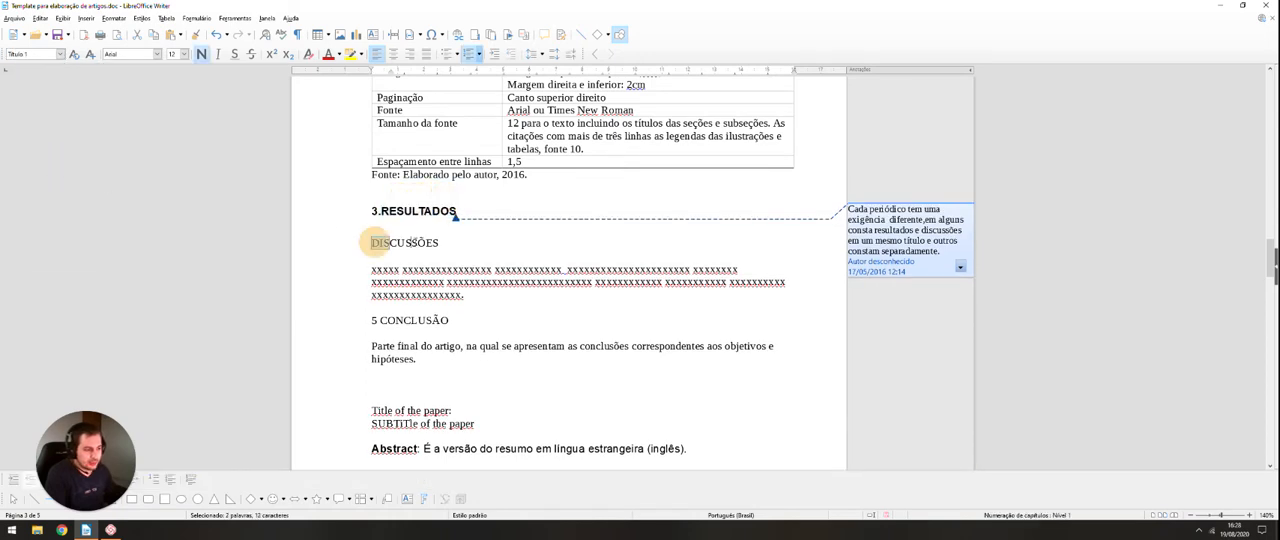
{"action": "left_click", "coordinate": [60, 56]}
{"action": "left_click", "coordinate": [28, 162]}
Step: Remove the manually typed number "5" from the "CONCLUSÃO" heading and apply the "Título 1" paragraph style to it
{"action": "scroll", "coordinate": [360, 263], "scroll_direction": "down", "scroll_amount": 1}
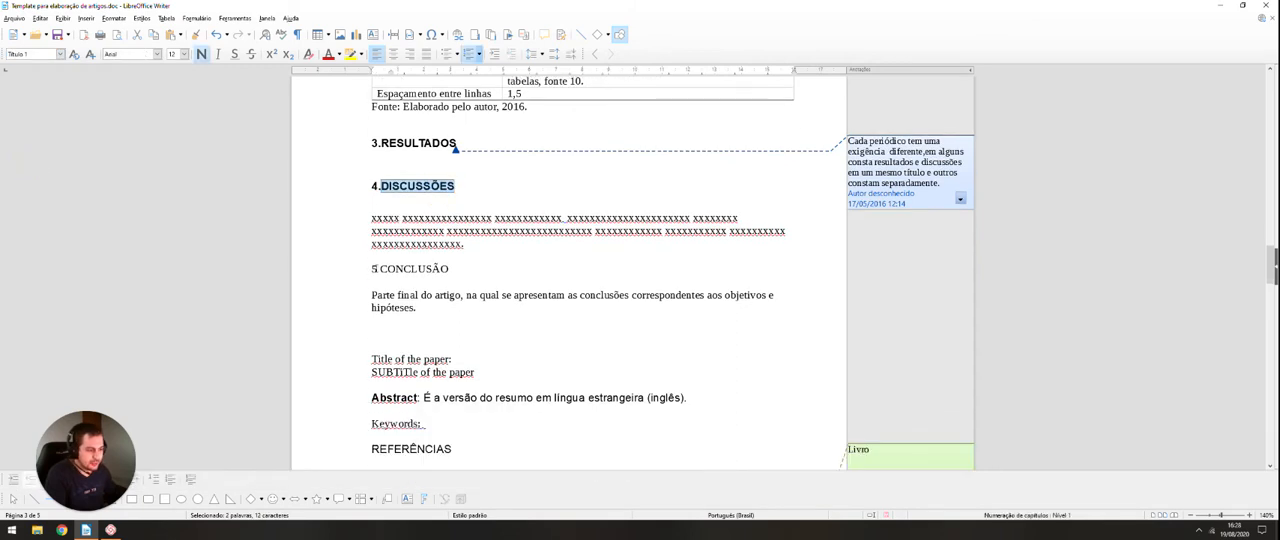
{"action": "left_click", "coordinate": [380, 269]}
{"action": "key", "text": "BackSpace"}
{"action": "key", "text": "BackSpace"}
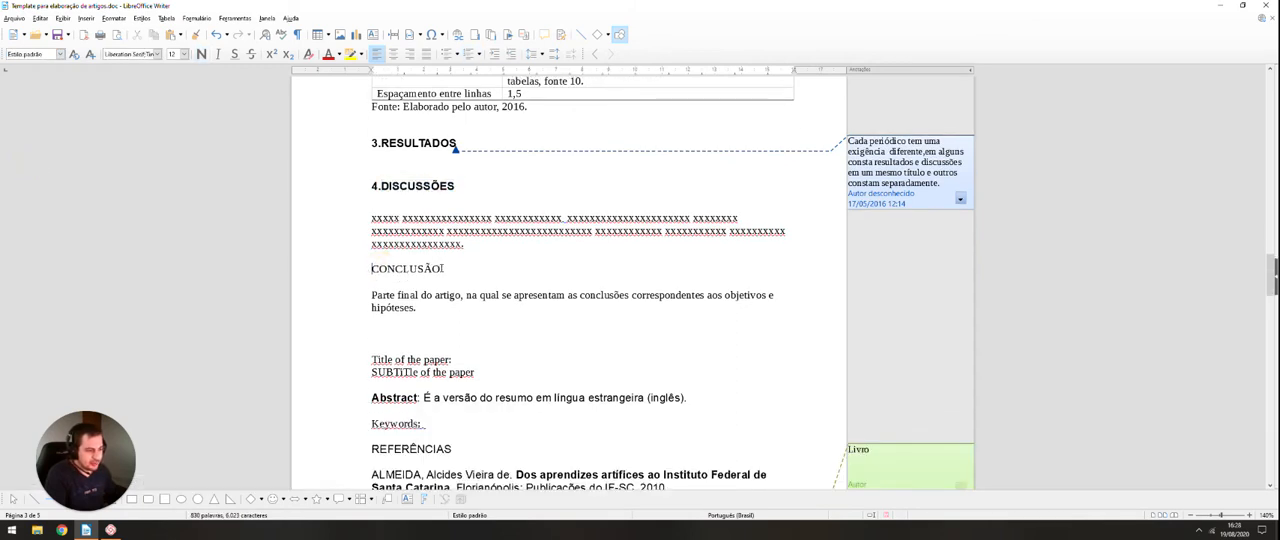
{"action": "double_click", "coordinate": [440, 268]}
{"action": "left_click", "coordinate": [60, 54]}
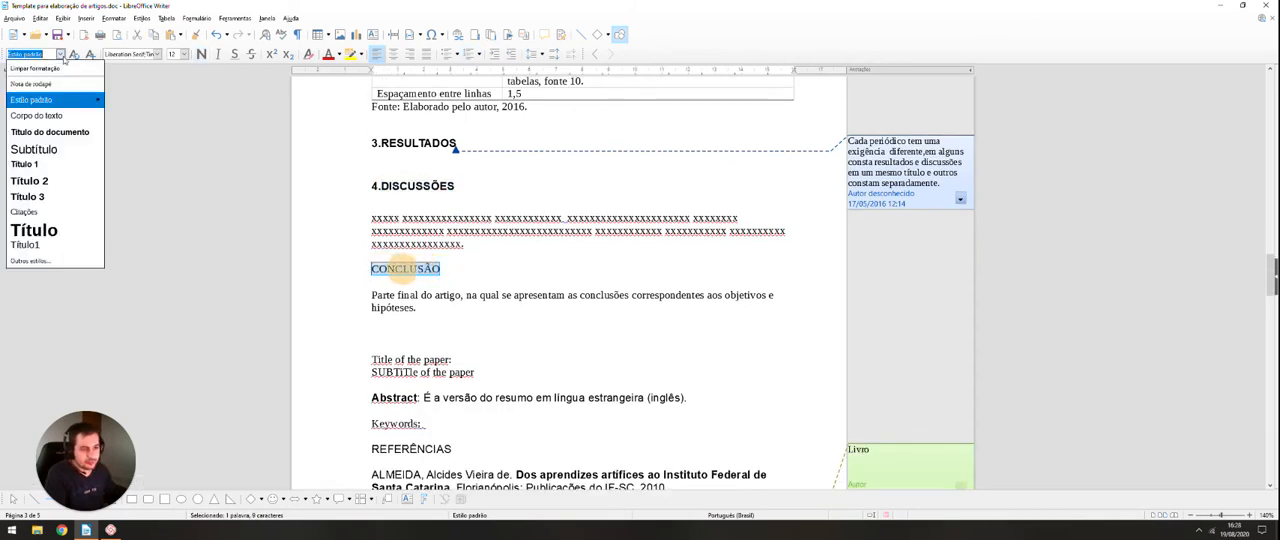
{"action": "left_click", "coordinate": [45, 163]}
Step: Review the document from the abstract through the "INTRODUÇÃO" section to the "1.1 Seção secundária" heading
{"action": "scroll", "coordinate": [269, 242], "scroll_direction": "up", "scroll_amount": 10}
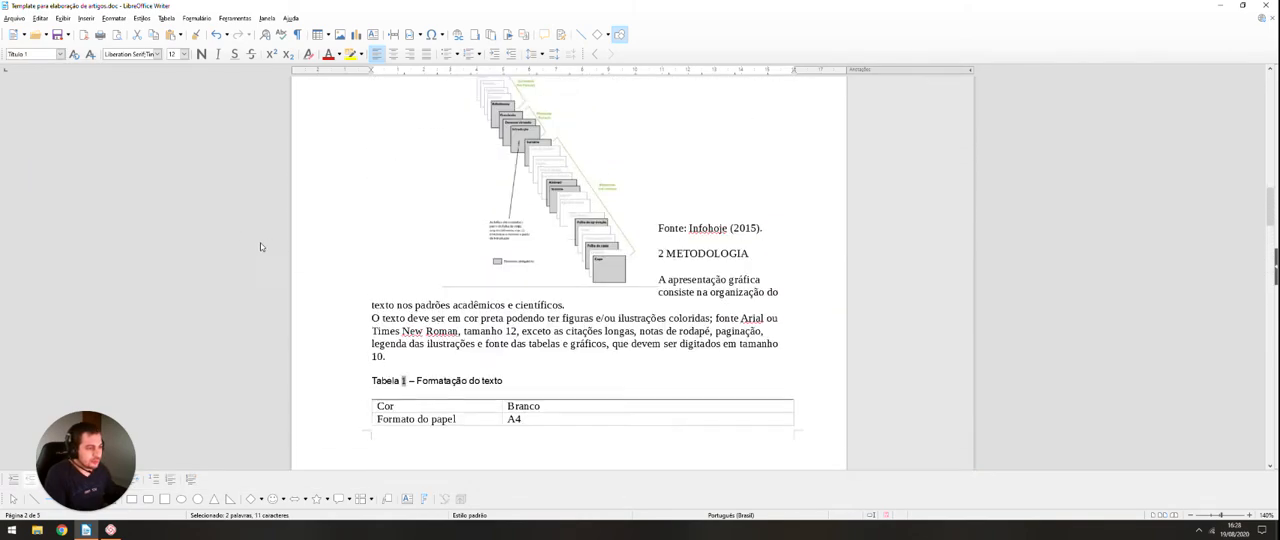
{"action": "scroll", "coordinate": [260, 246], "scroll_direction": "up", "scroll_amount": 15}
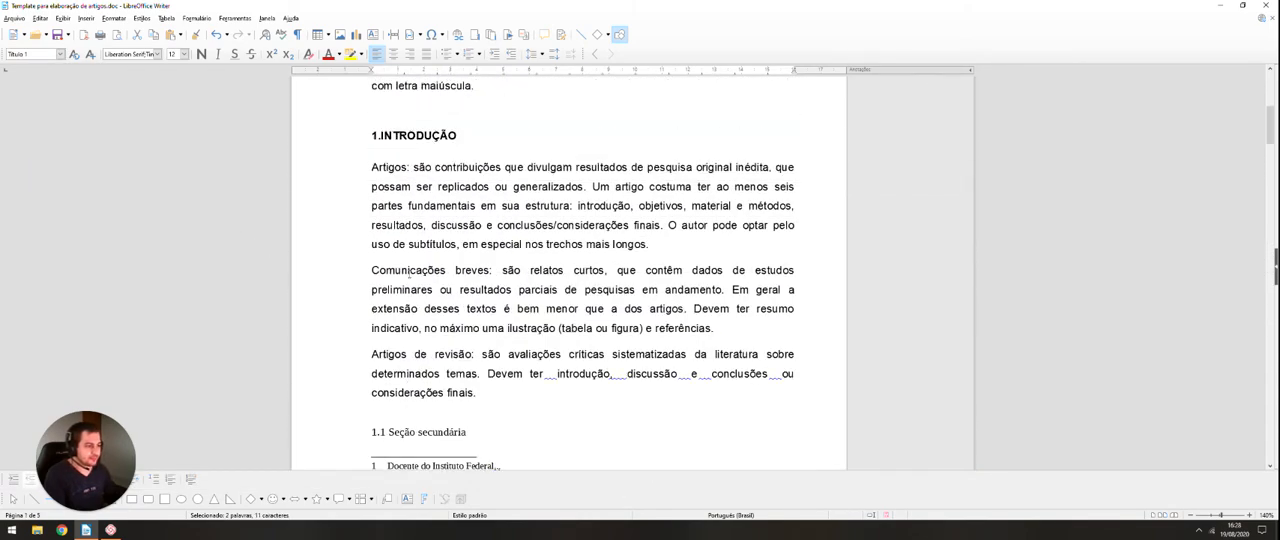
{"action": "scroll", "coordinate": [409, 274], "scroll_direction": "up", "scroll_amount": 5}
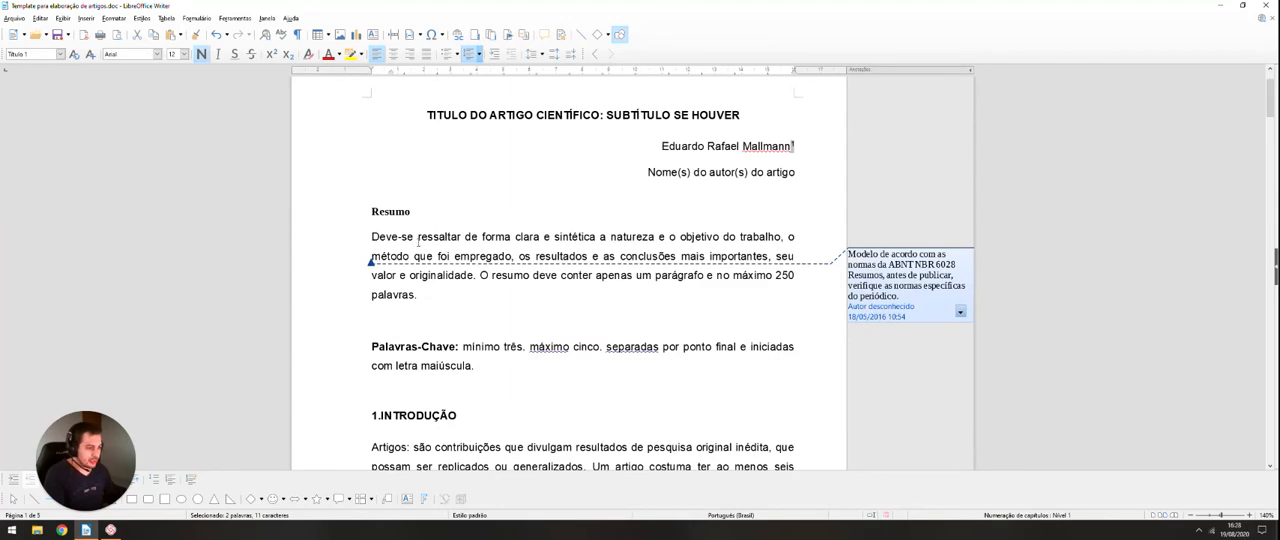
{"action": "scroll", "coordinate": [418, 241], "scroll_direction": "down", "scroll_amount": 3}
{"action": "left_click", "coordinate": [398, 247]}
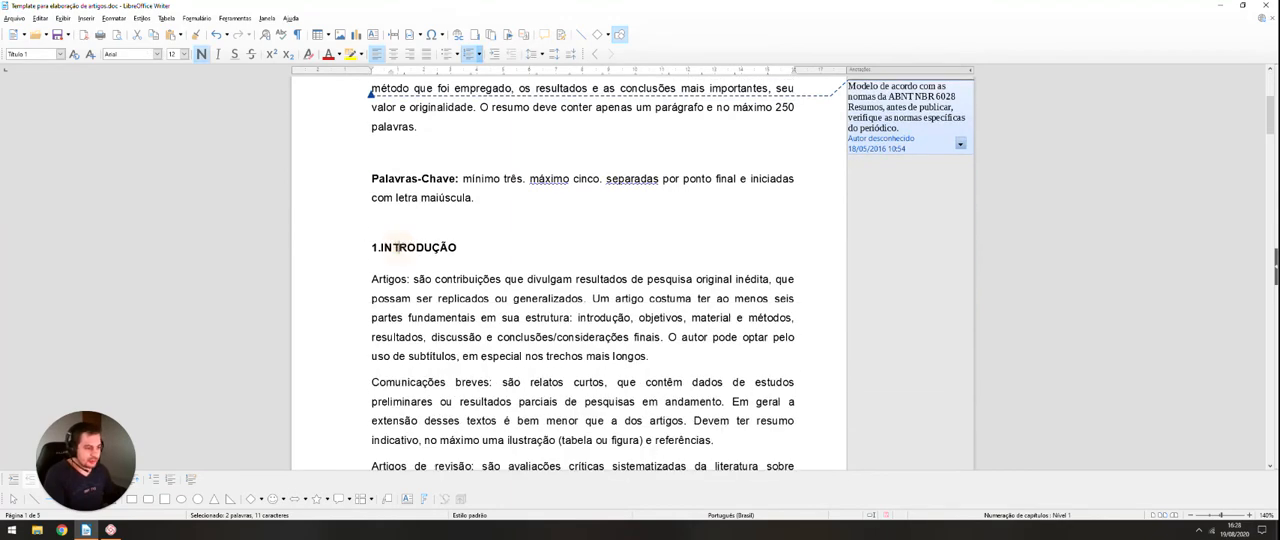
{"action": "scroll", "coordinate": [441, 259], "scroll_direction": "down", "scroll_amount": 2}
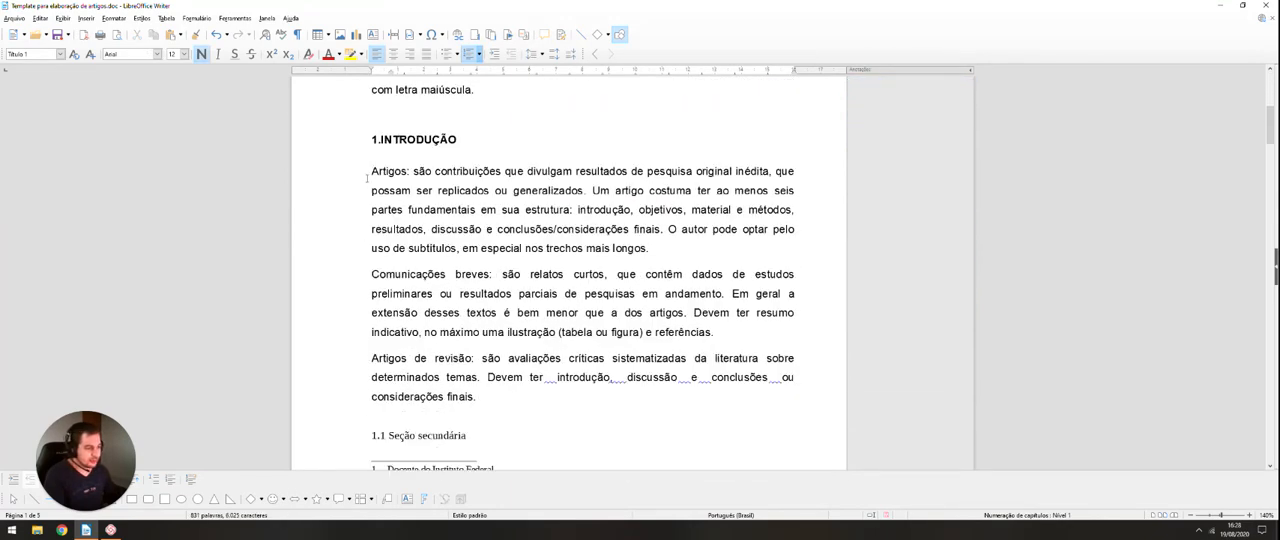
{"action": "left_click_drag", "start_coordinate": [371, 172], "coordinate": [476, 397]}
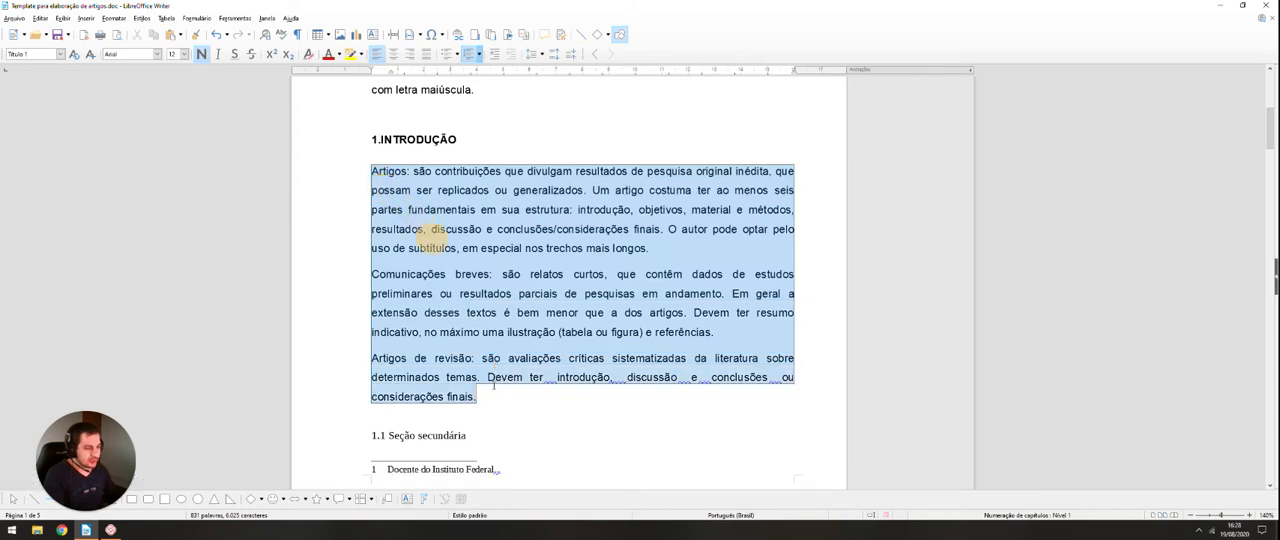
{"action": "scroll", "coordinate": [493, 385], "scroll_direction": "down", "scroll_amount": 1}
{"action": "scroll", "coordinate": [493, 385], "scroll_direction": "down", "scroll_amount": 1}
{"action": "left_click", "coordinate": [470, 330]}
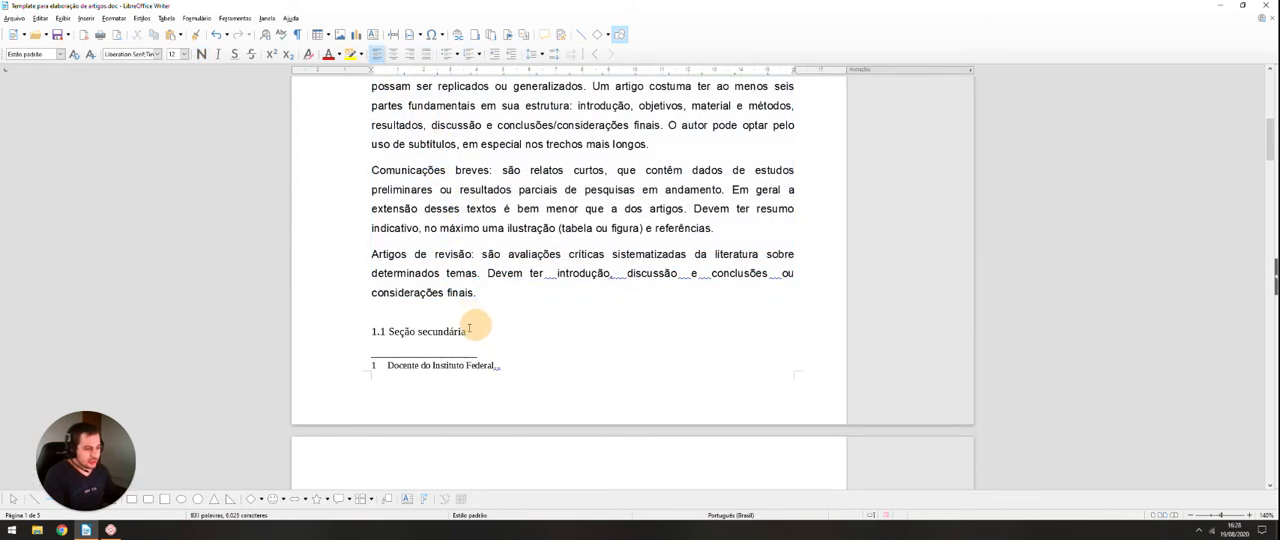
{"action": "triple_click", "coordinate": [465, 331]}
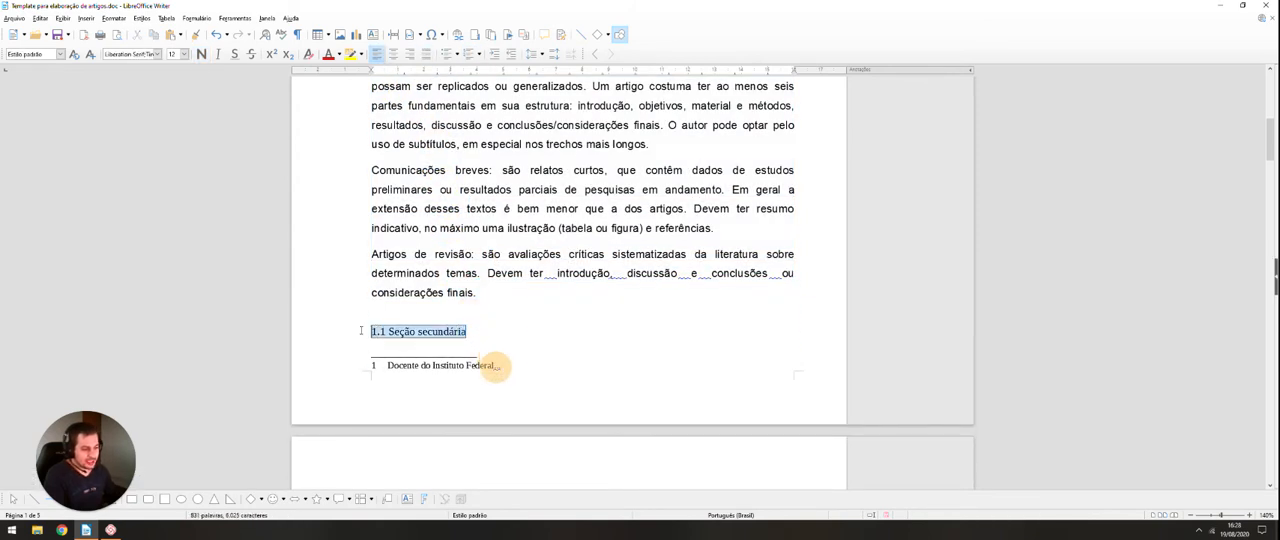
{"action": "left_click", "coordinate": [60, 54]}
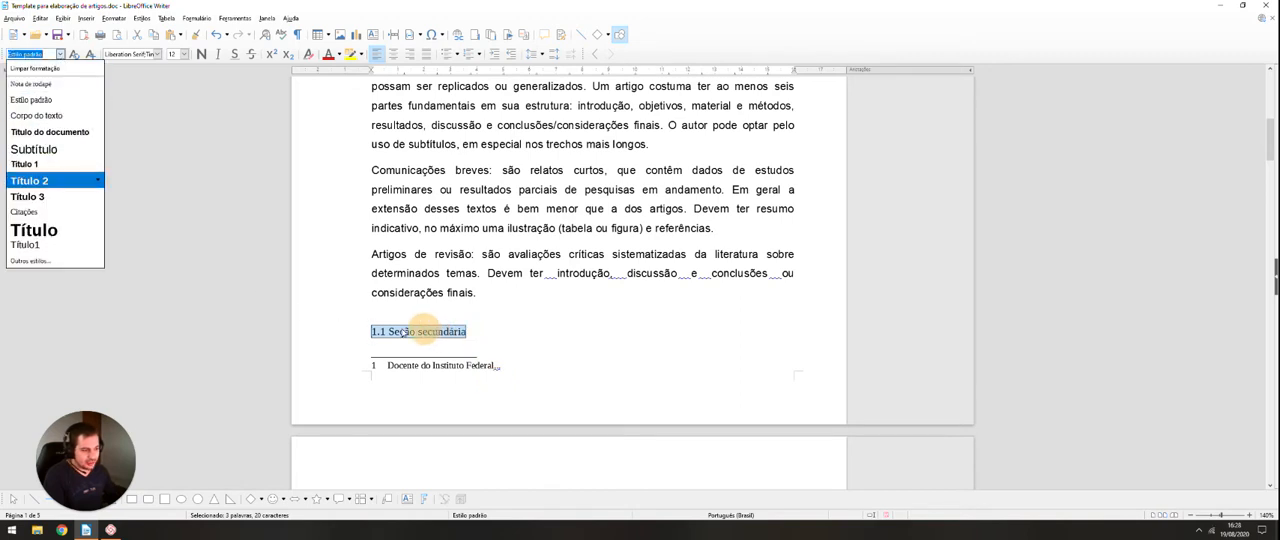
{"action": "left_click", "coordinate": [403, 331]}
{"action": "left_click", "coordinate": [373, 331]}
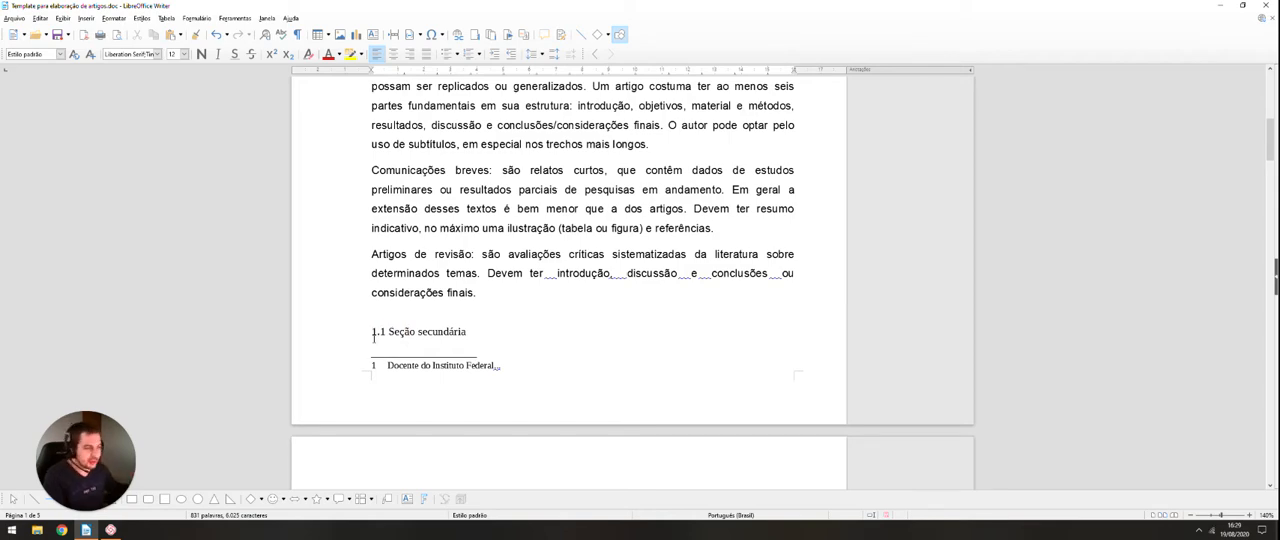
Step: Examine the numbering and styles of the secondary and tertiary section headings against the "INTRODUÇÃO" heading
{"action": "scroll", "coordinate": [373, 338], "scroll_direction": "down", "scroll_amount": 5}
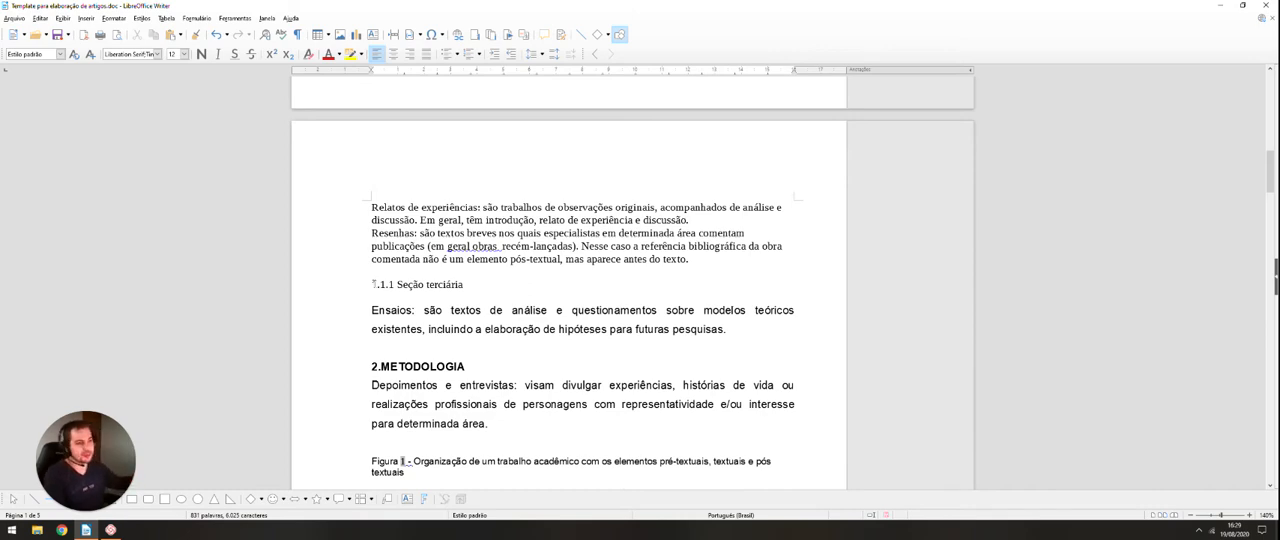
{"action": "scroll", "coordinate": [403, 267], "scroll_direction": "up", "scroll_amount": 1}
{"action": "scroll", "coordinate": [403, 267], "scroll_direction": "up", "scroll_amount": 2}
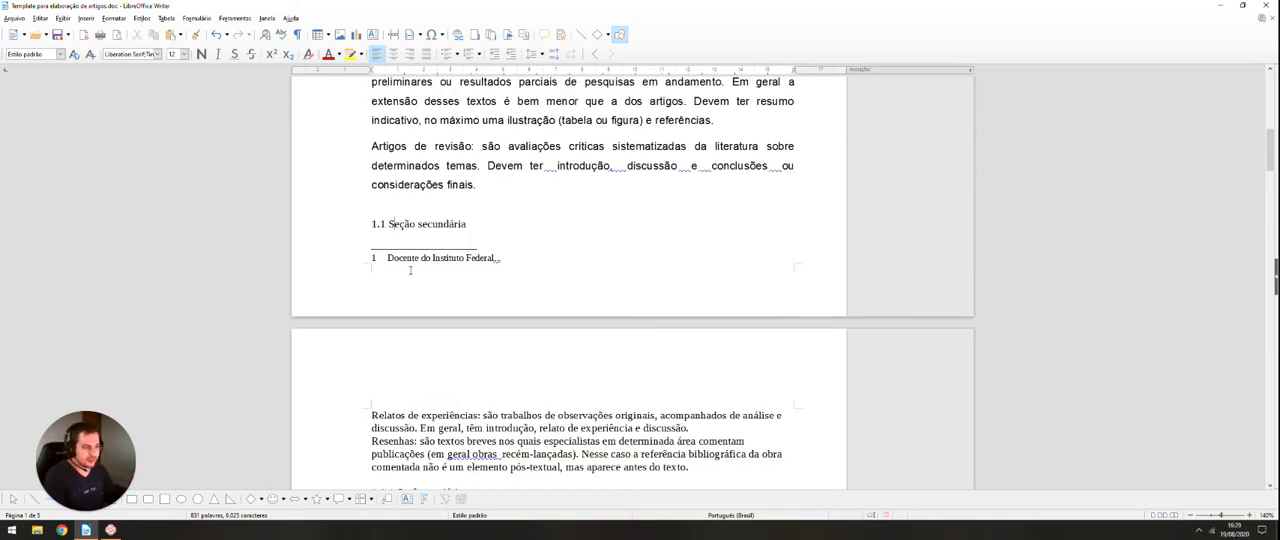
{"action": "scroll", "coordinate": [408, 270], "scroll_direction": "up", "scroll_amount": 2}
{"action": "scroll", "coordinate": [520, 293], "scroll_direction": "up", "scroll_amount": 6}
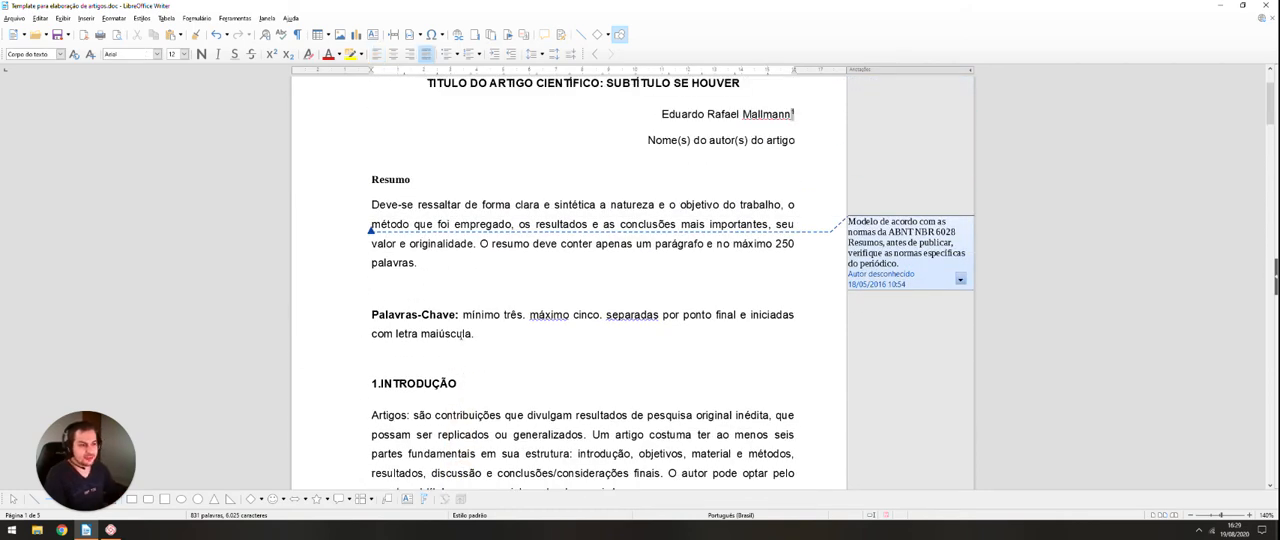
{"action": "scroll", "coordinate": [463, 335], "scroll_direction": "down", "scroll_amount": 1}
{"action": "scroll", "coordinate": [417, 321], "scroll_direction": "down", "scroll_amount": 5}
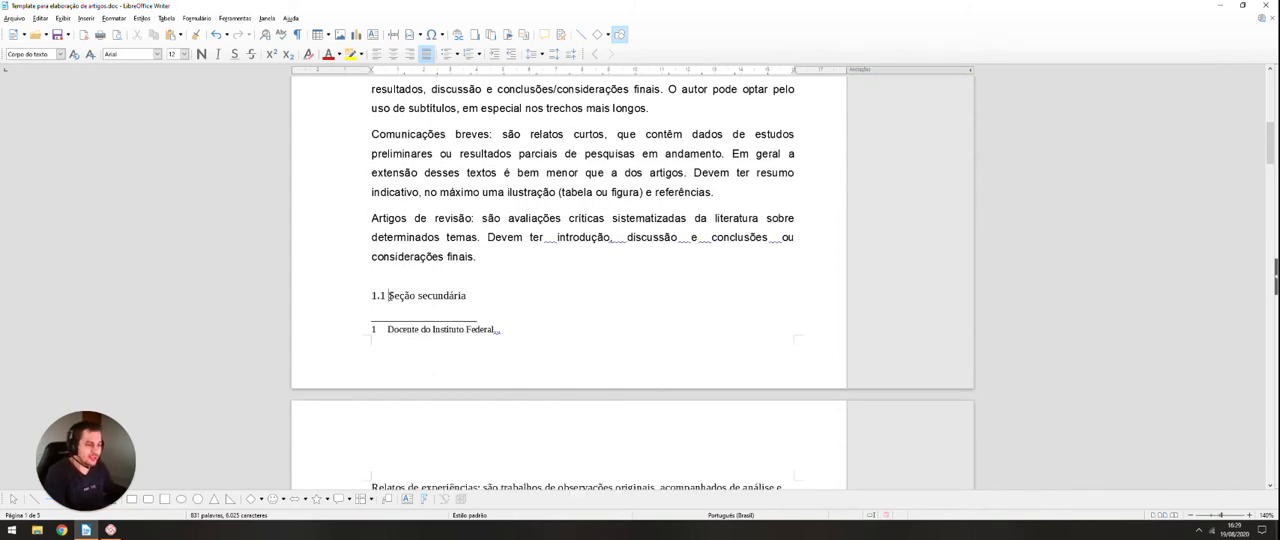
{"action": "left_click", "coordinate": [389, 295]}
{"action": "scroll", "coordinate": [405, 250], "scroll_direction": "up", "scroll_amount": 3}
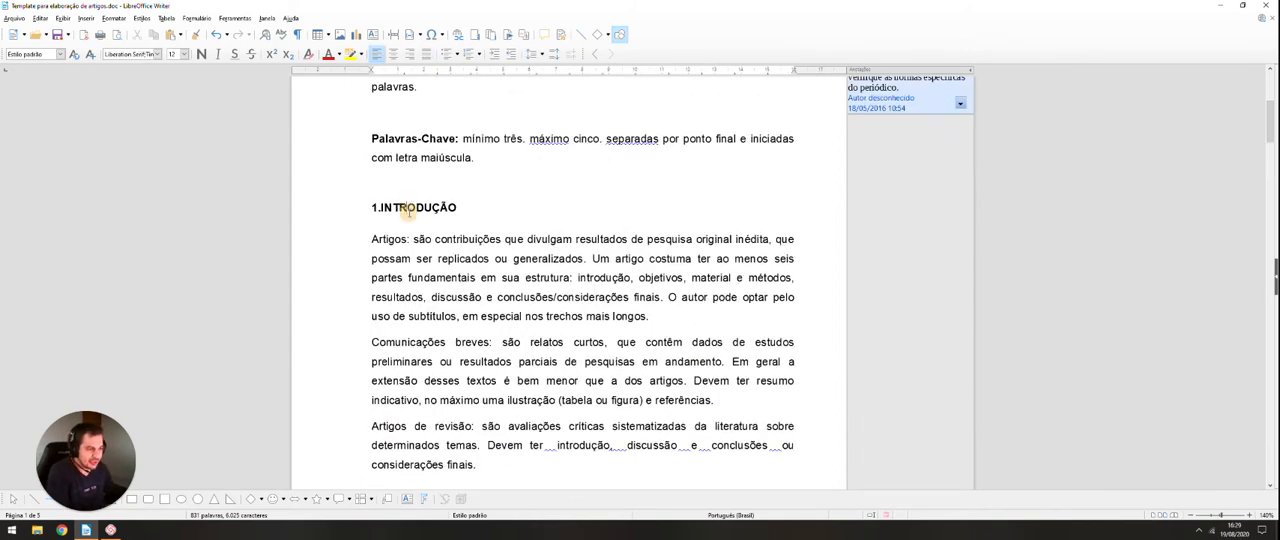
{"action": "left_click", "coordinate": [408, 212]}
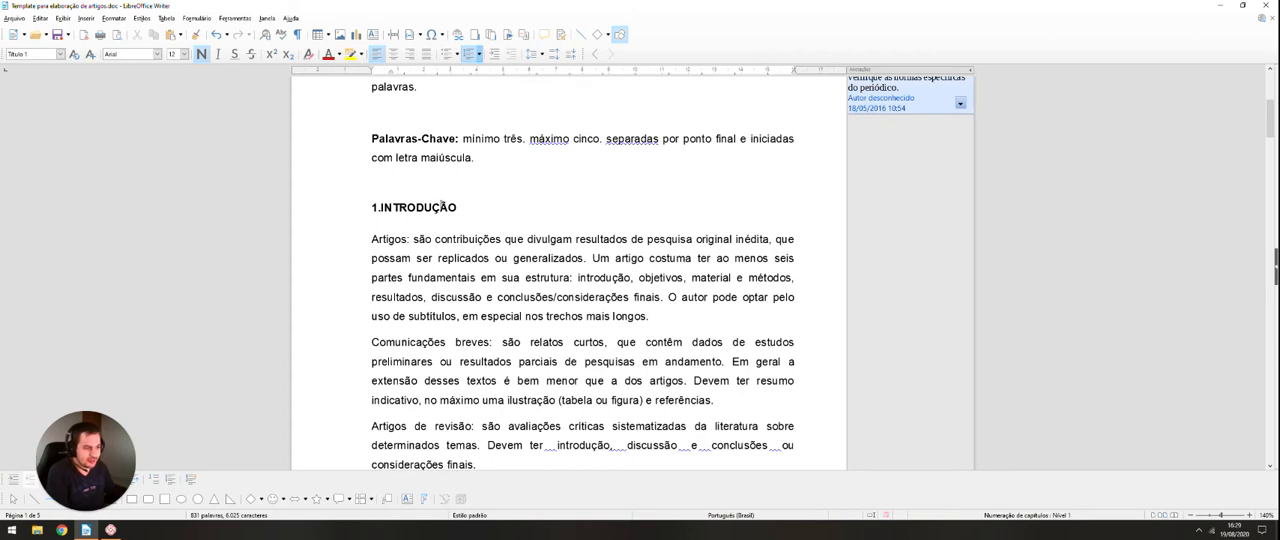
{"action": "scroll", "coordinate": [383, 309], "scroll_direction": "down", "scroll_amount": 3}
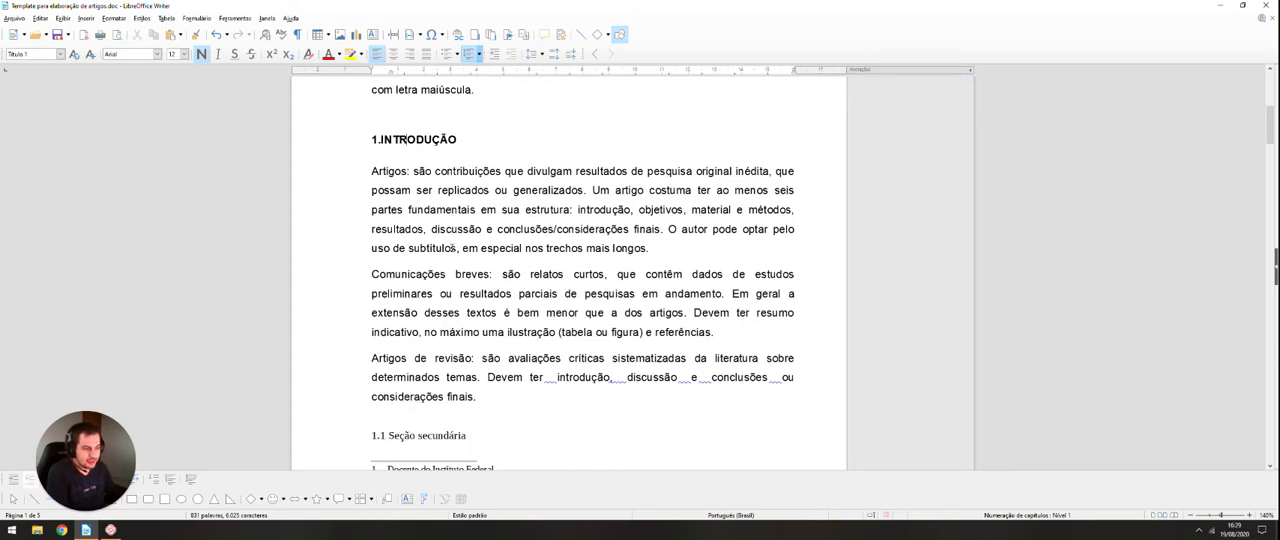
Step: Remove the manually typed "1.1" from the "Seção secundária" heading
{"action": "left_click", "coordinate": [388, 331]}
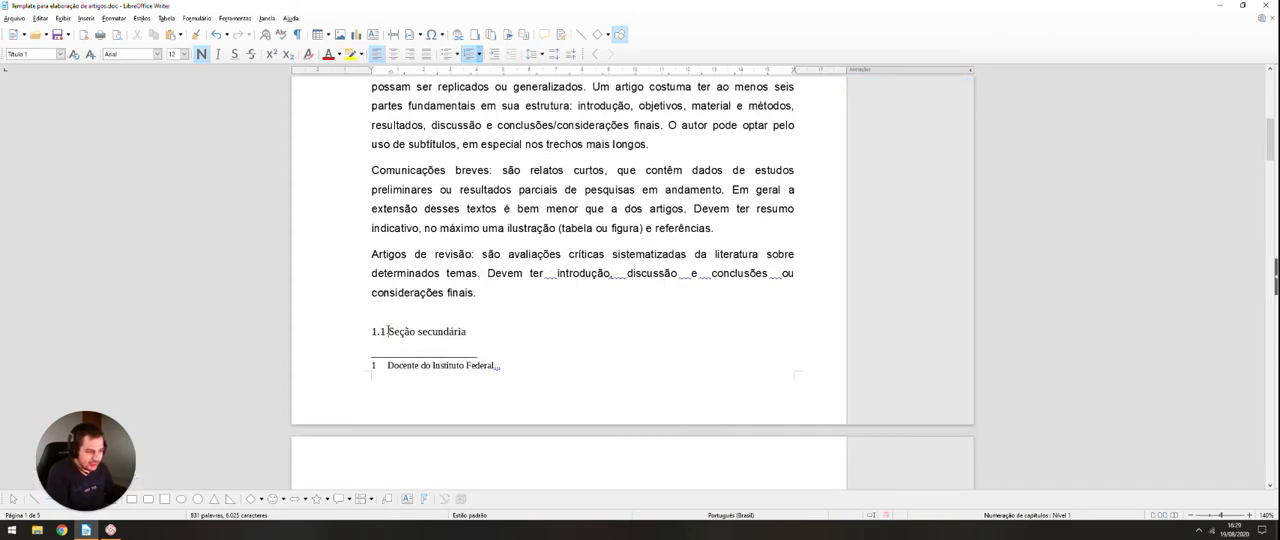
{"action": "left_click_drag", "start_coordinate": [389, 331], "coordinate": [371, 331]}
{"action": "key", "text": "BackSpace"}
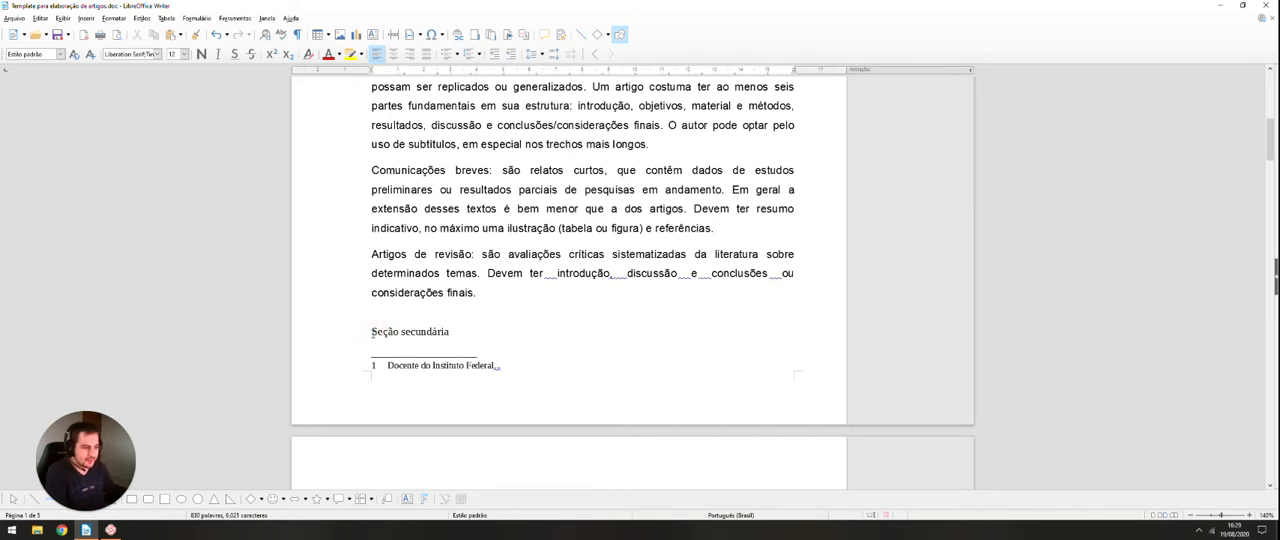
Step: Apply the "Título 2" paragraph style to the "Seção secundária" heading
{"action": "triple_click", "coordinate": [371, 331]}
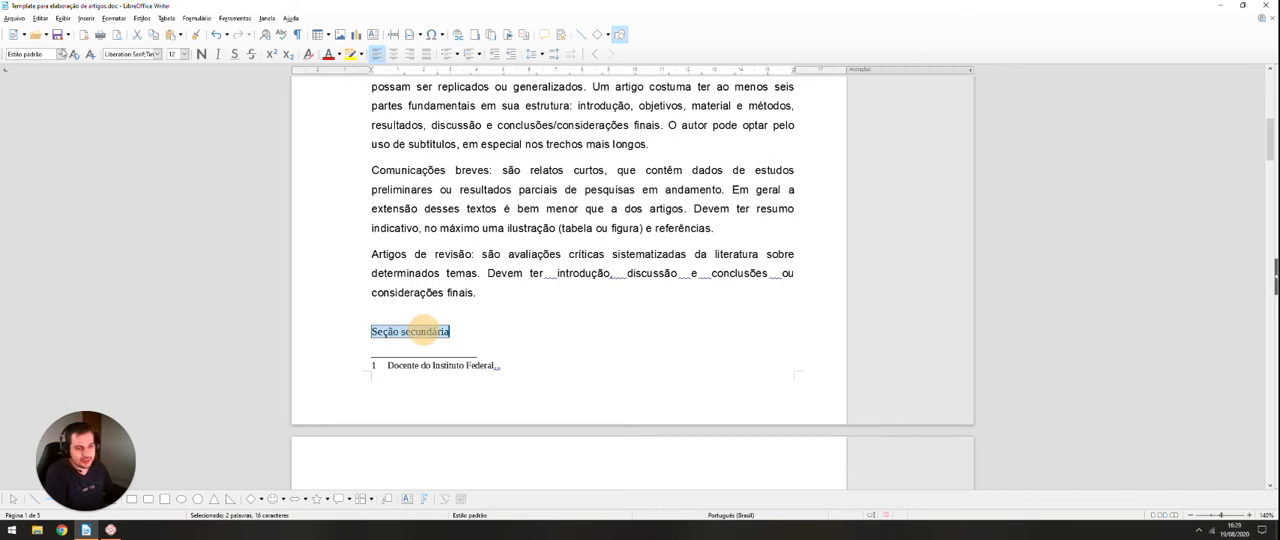
{"action": "left_click", "coordinate": [61, 54]}
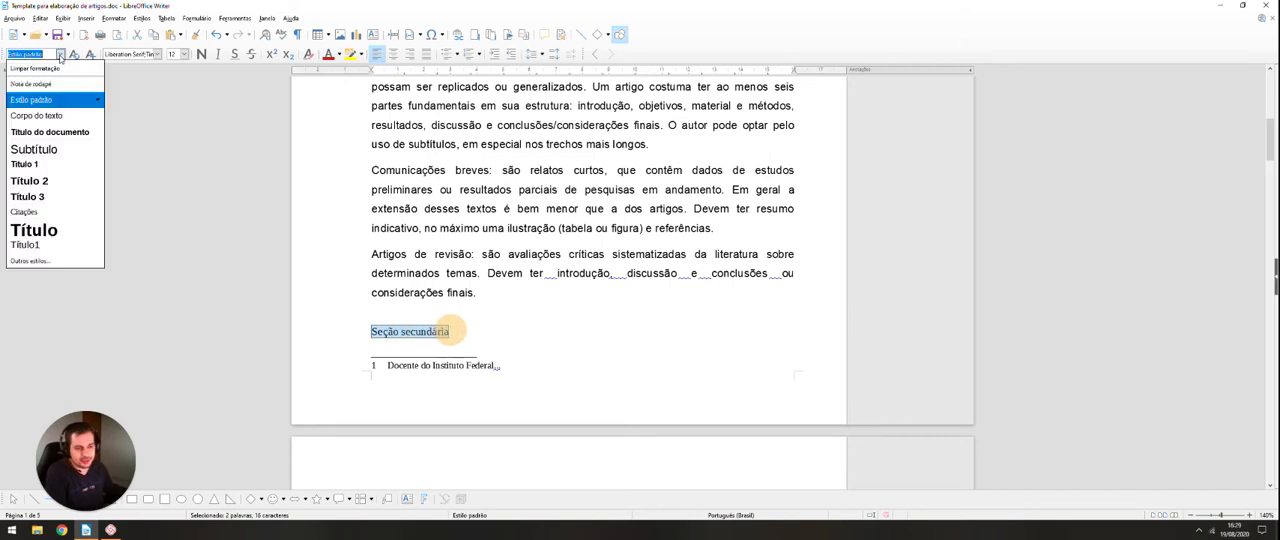
{"action": "left_click", "coordinate": [74, 180]}
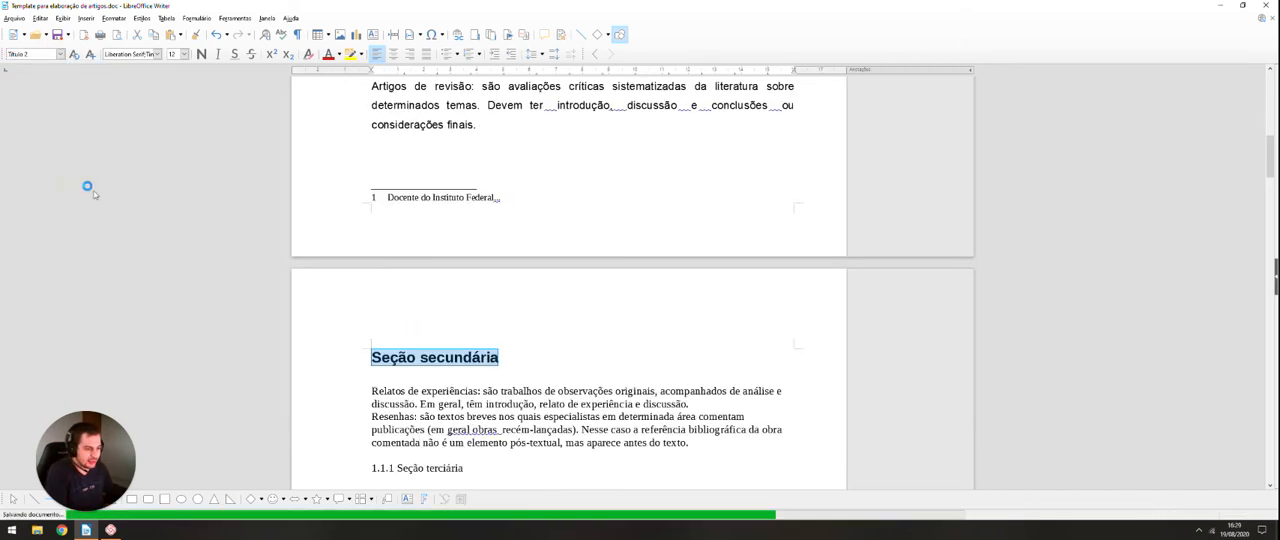
{"action": "scroll", "coordinate": [342, 266], "scroll_direction": "up", "scroll_amount": 4}
{"action": "scroll", "coordinate": [342, 266], "scroll_direction": "down", "scroll_amount": 2}
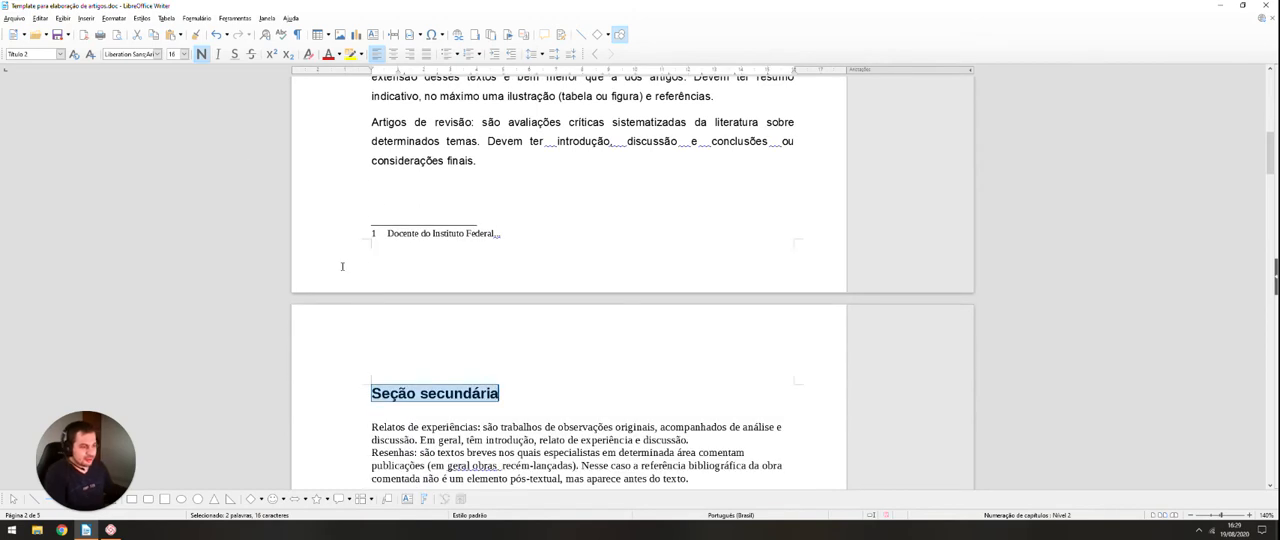
Step: Set the "Seção secundária" heading's font to Arial at size 12
{"action": "left_click", "coordinate": [158, 54]}
{"action": "left_click", "coordinate": [130, 80]}
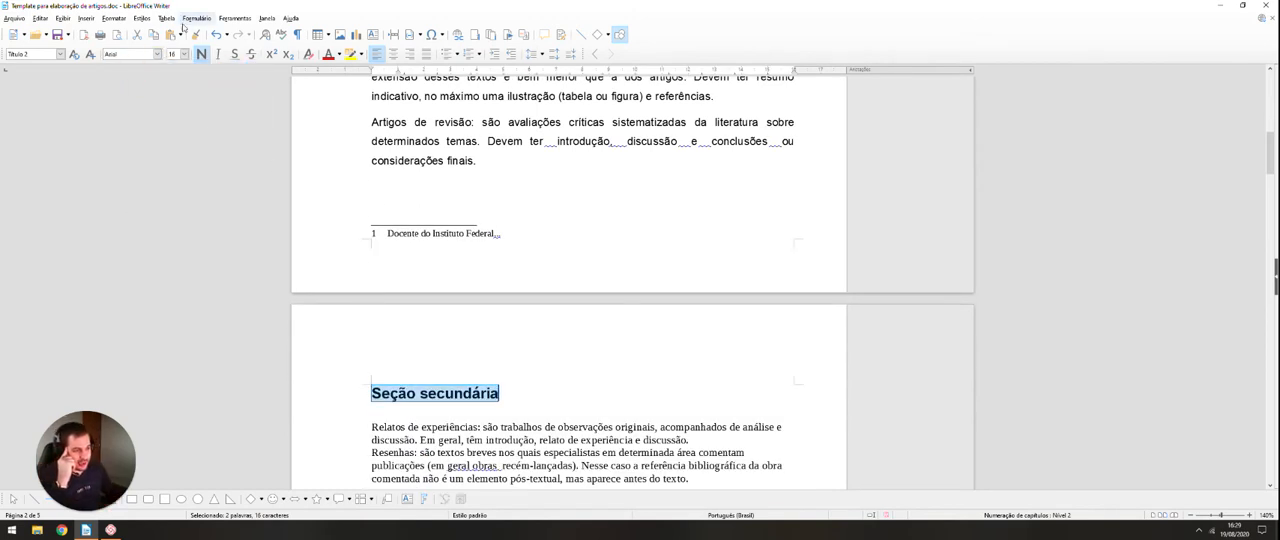
{"action": "left_click", "coordinate": [184, 54]}
{"action": "left_click", "coordinate": [174, 75]}
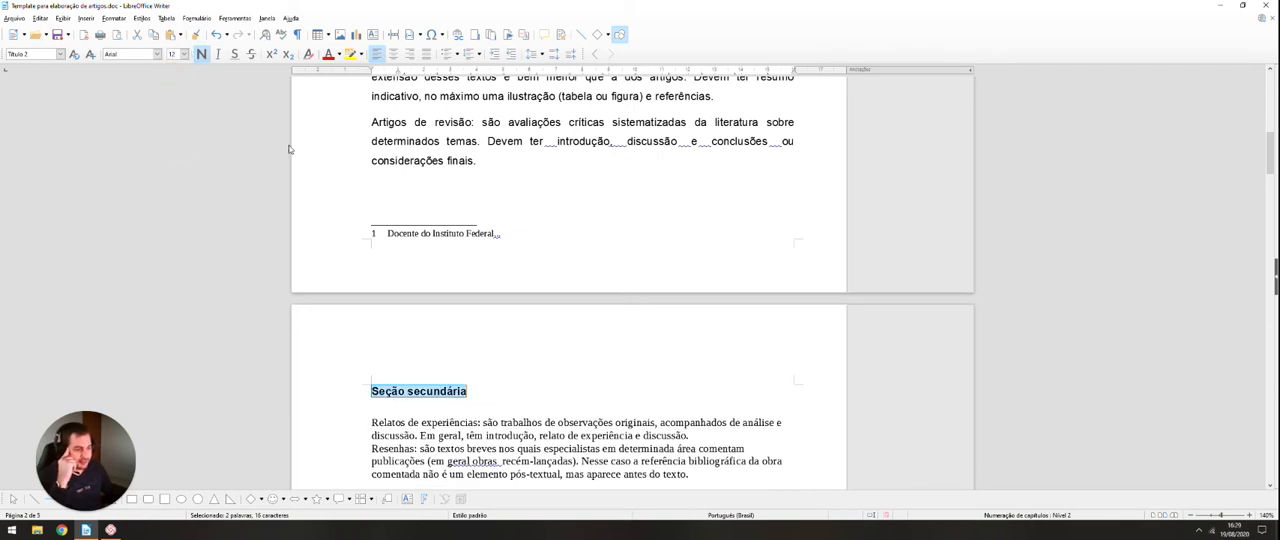
Step: Add automatic numbering in the "1. 2. 3." format to the "Seção secundária" heading and check it on the page
{"action": "scroll", "coordinate": [410, 100], "scroll_direction": "up", "scroll_amount": 3}
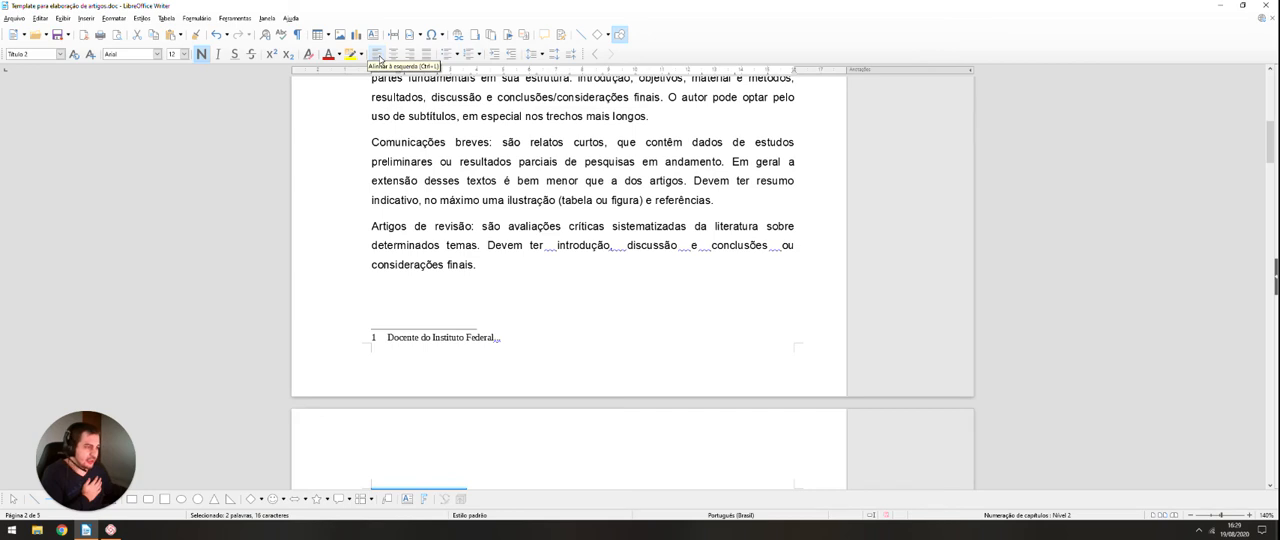
{"action": "left_click", "coordinate": [479, 55]}
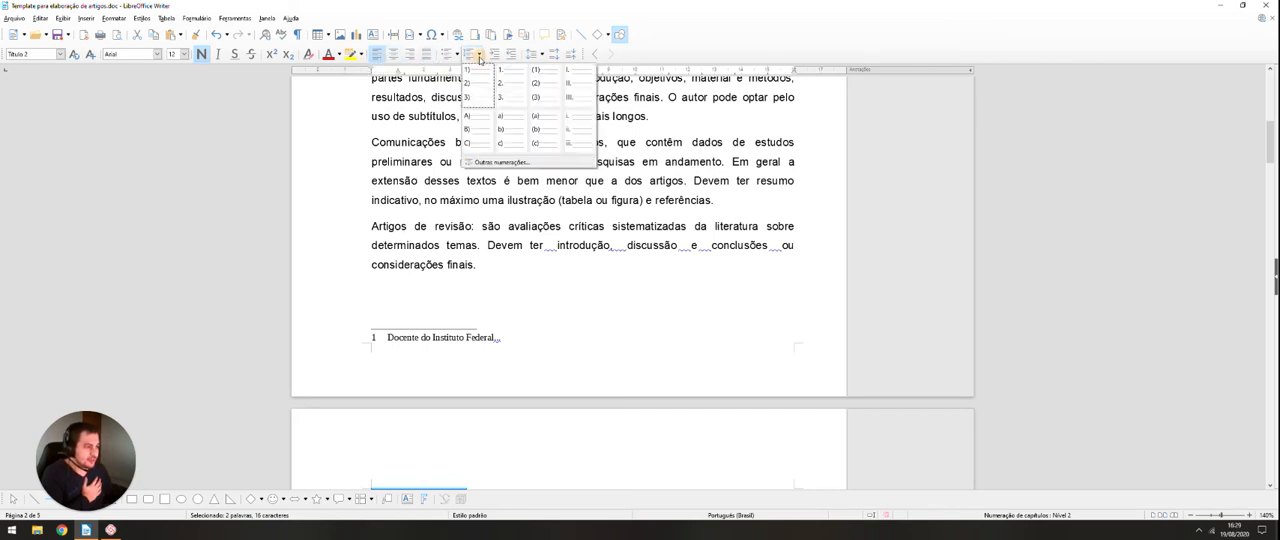
{"action": "left_click", "coordinate": [509, 86]}
{"action": "scroll", "coordinate": [420, 250], "scroll_direction": "up", "scroll_amount": 1}
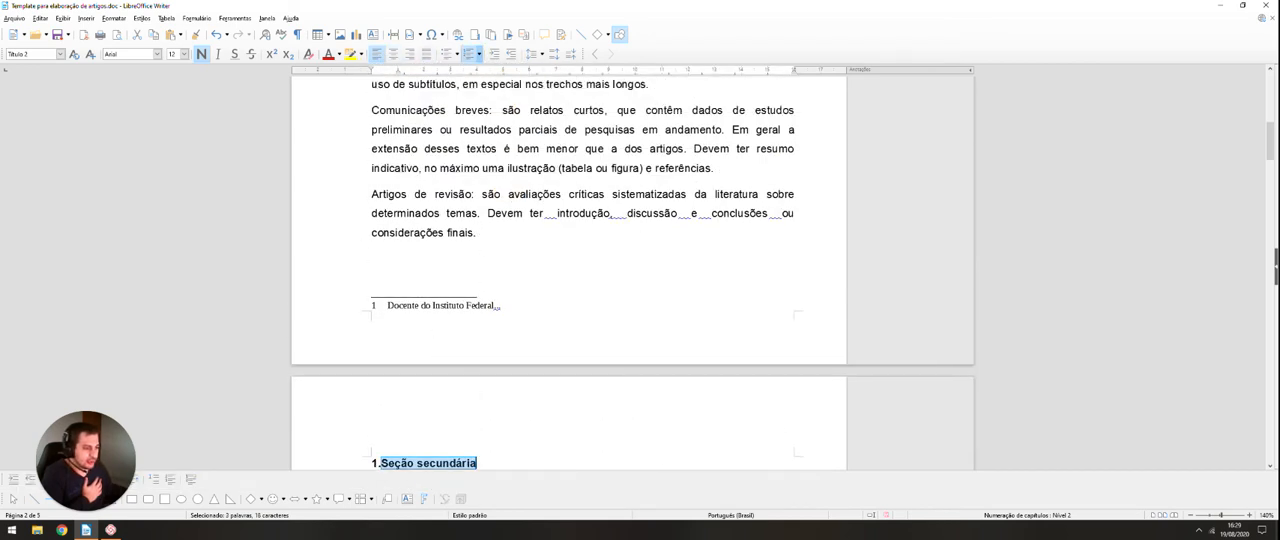
{"action": "scroll", "coordinate": [405, 333], "scroll_direction": "down", "scroll_amount": 2}
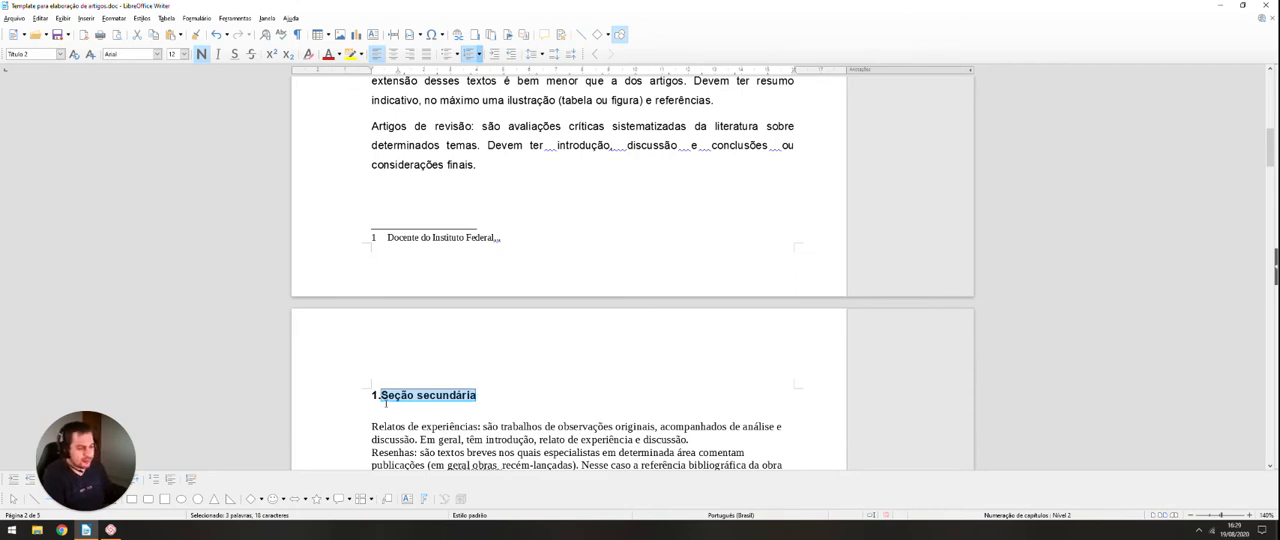
{"action": "scroll", "coordinate": [421, 395], "scroll_direction": "up", "scroll_amount": 1}
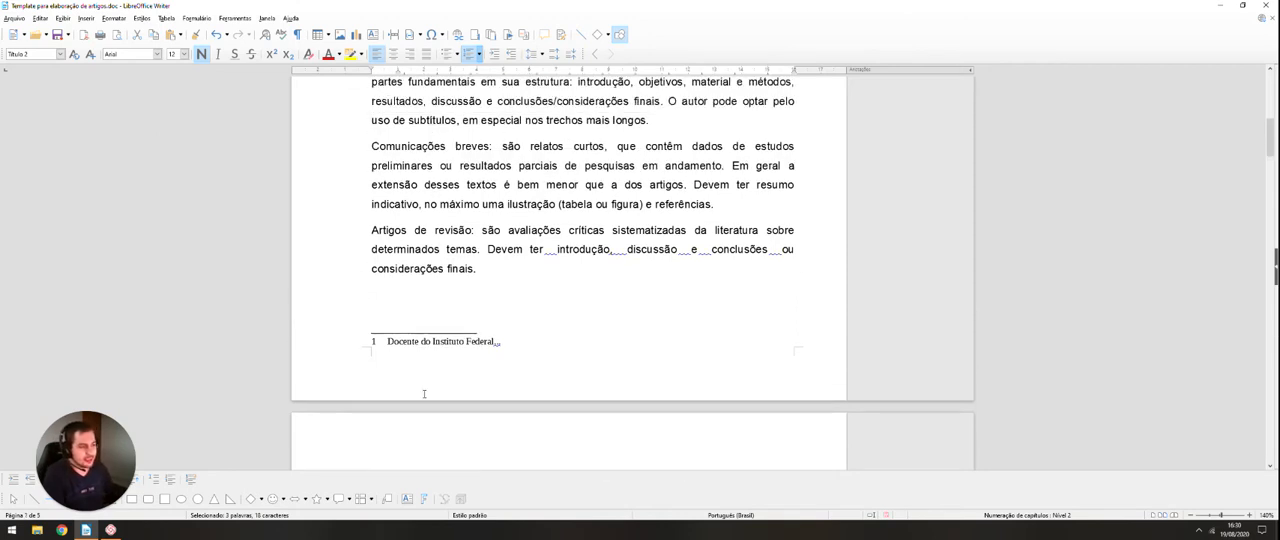
{"action": "scroll", "coordinate": [433, 396], "scroll_direction": "down", "scroll_amount": 1}
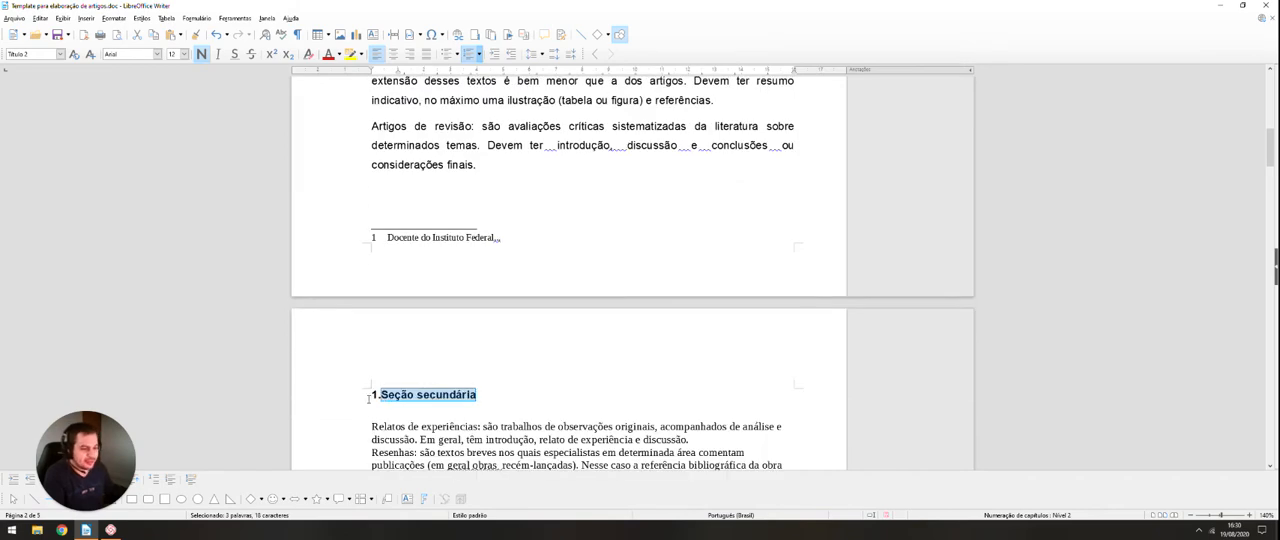
Step: Select the "INTRODUÇÃO" heading text and open its bullets and numbering settings
{"action": "scroll", "coordinate": [369, 398], "scroll_direction": "up", "scroll_amount": 7}
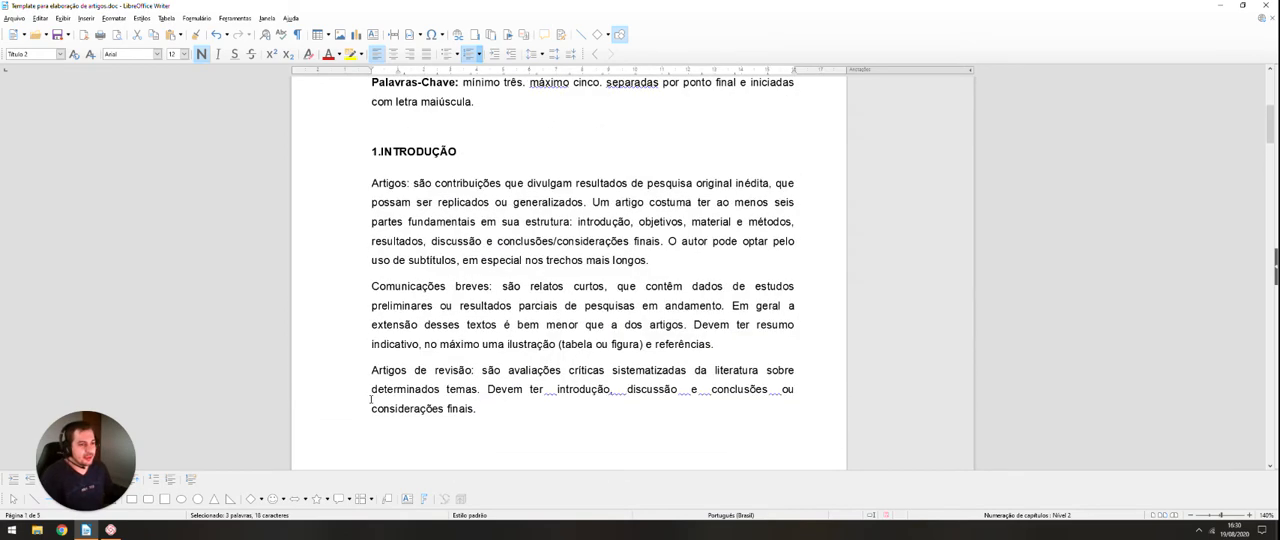
{"action": "left_click", "coordinate": [457, 360]}
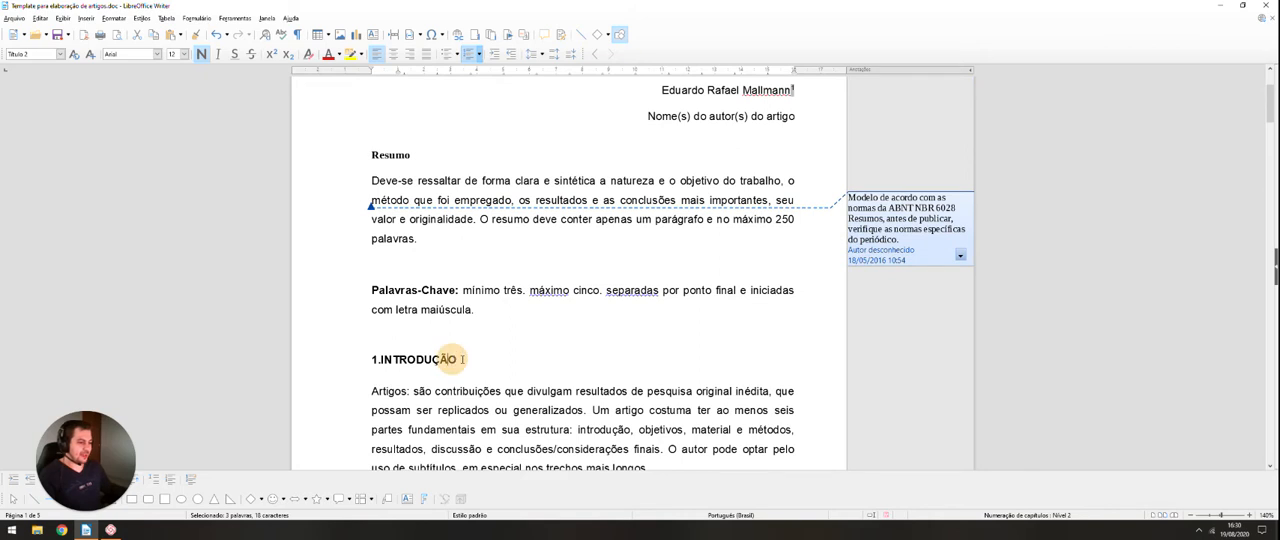
{"action": "scroll", "coordinate": [425, 310], "scroll_direction": "down", "scroll_amount": 1}
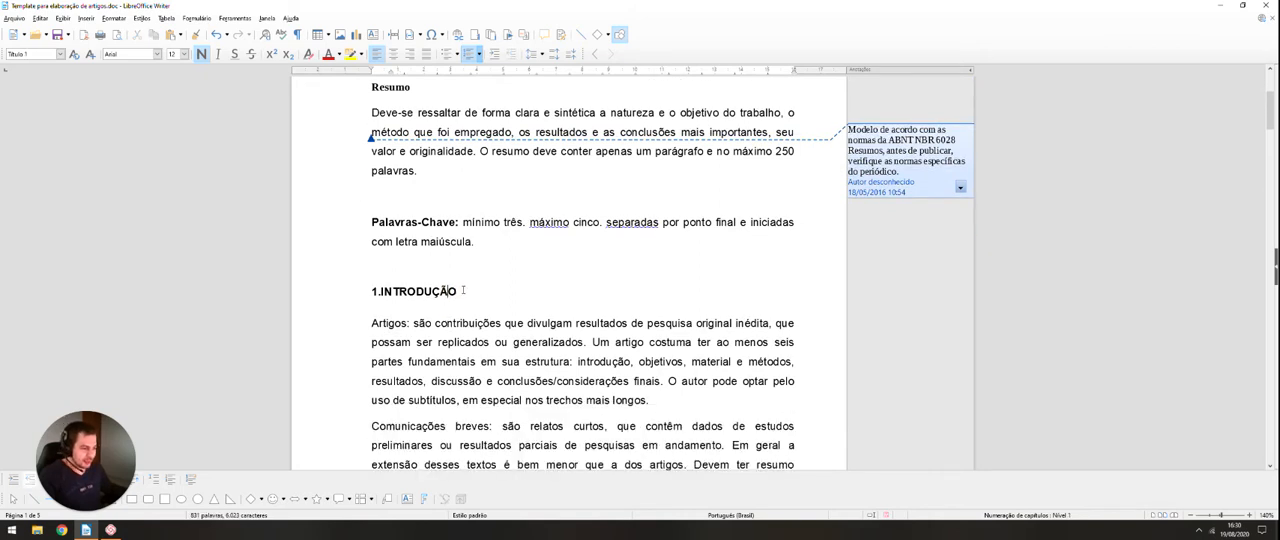
{"action": "left_click_drag", "start_coordinate": [463, 290], "coordinate": [372, 291]}
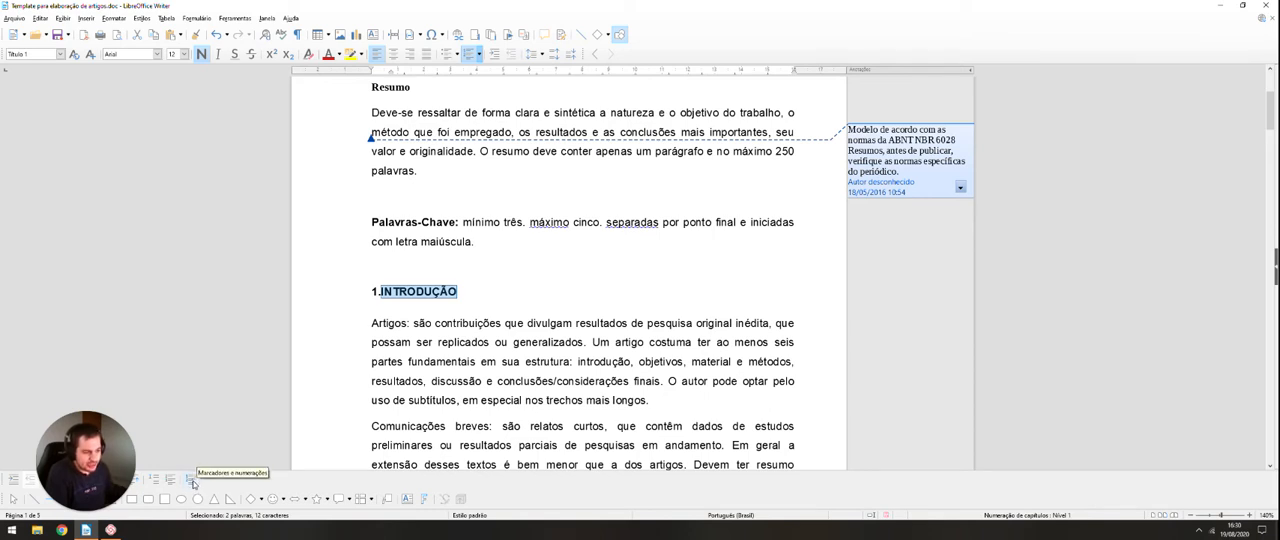
{"action": "right_click", "coordinate": [403, 292]}
{"action": "mouse_move", "coordinate": [497, 400]}
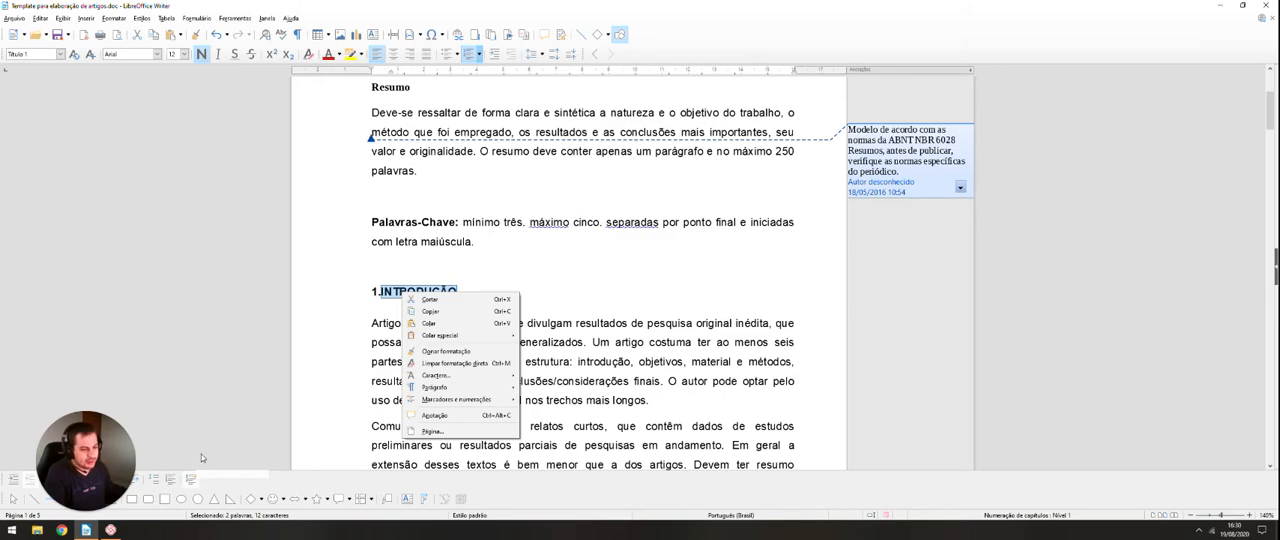
{"action": "left_click", "coordinate": [189, 481]}
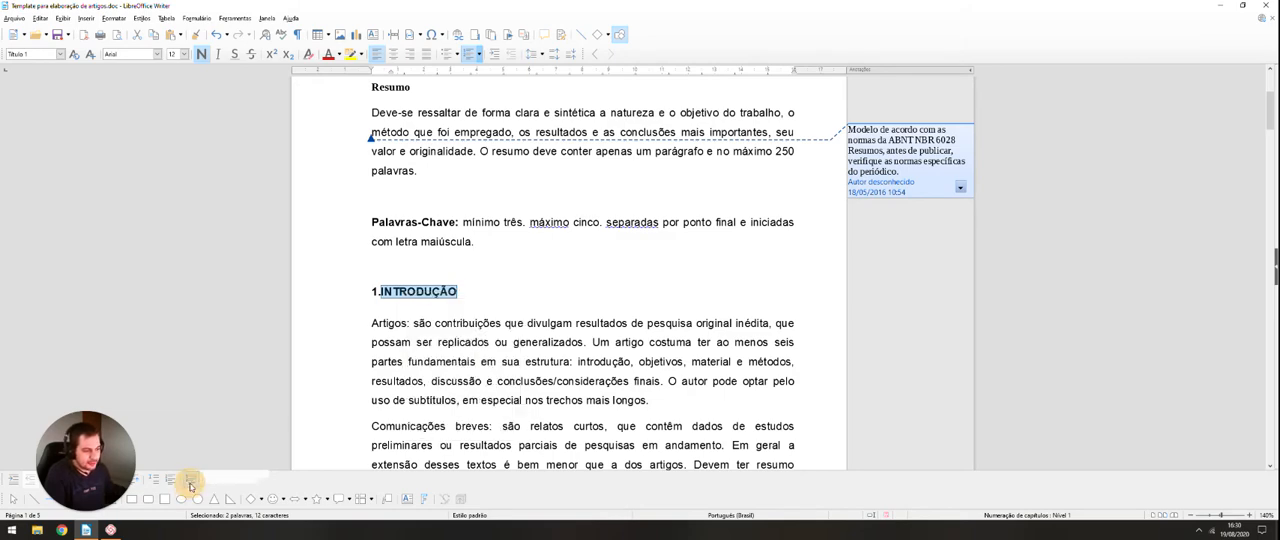
Step: Apply the outline numbering with all sublevels (1, 1.1, 1.1.1, 1.1.1.1, 1.1.1.1.1) to the "INTRODUÇÃO" heading
{"action": "mouse_move", "coordinate": [592, 143]}
{"action": "left_mouse_down"}
{"action": "mouse_move", "coordinate": [186, 126]}
{"action": "mouse_move", "coordinate": [580, 138]}
{"action": "left_mouse_up"}
{"action": "left_click", "coordinate": [504, 151]}
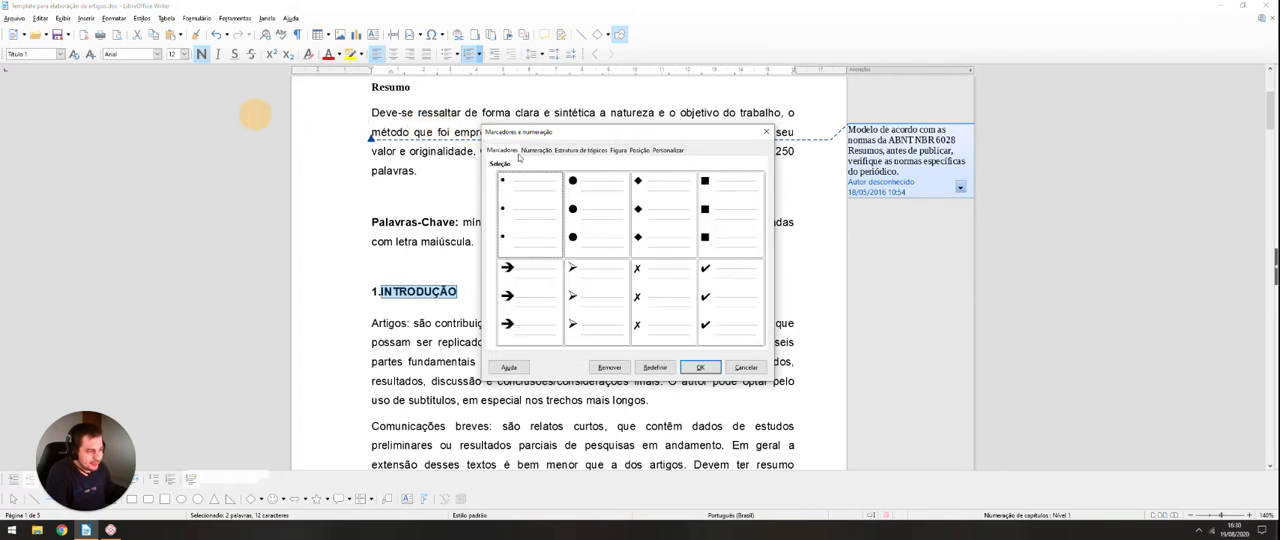
{"action": "left_click", "coordinate": [535, 151]}
{"action": "left_click", "coordinate": [578, 151]}
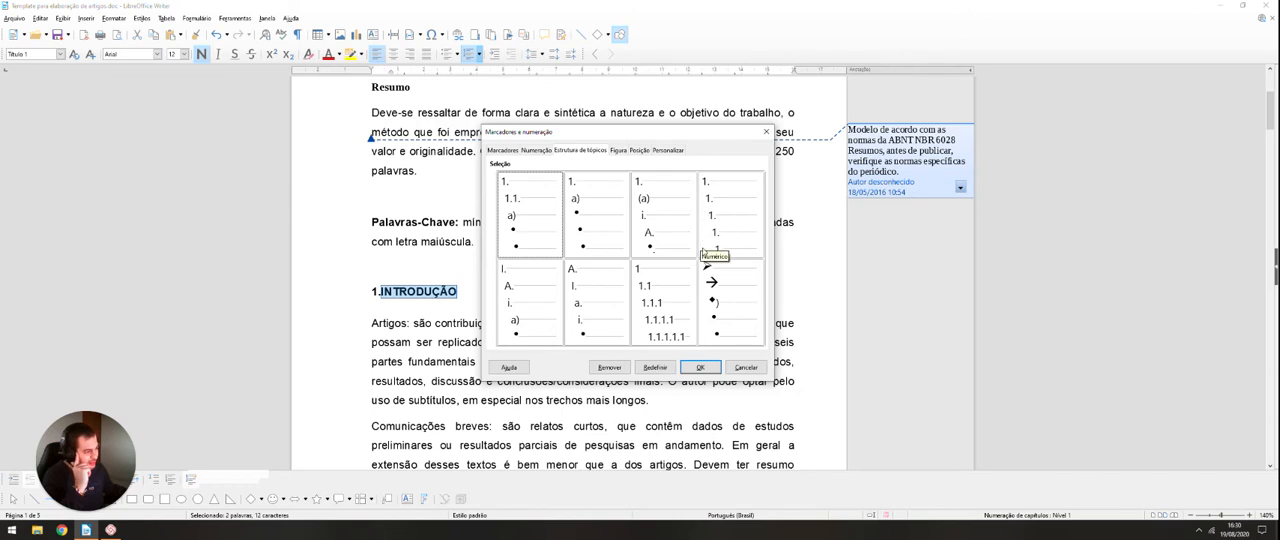
{"action": "left_click", "coordinate": [658, 290]}
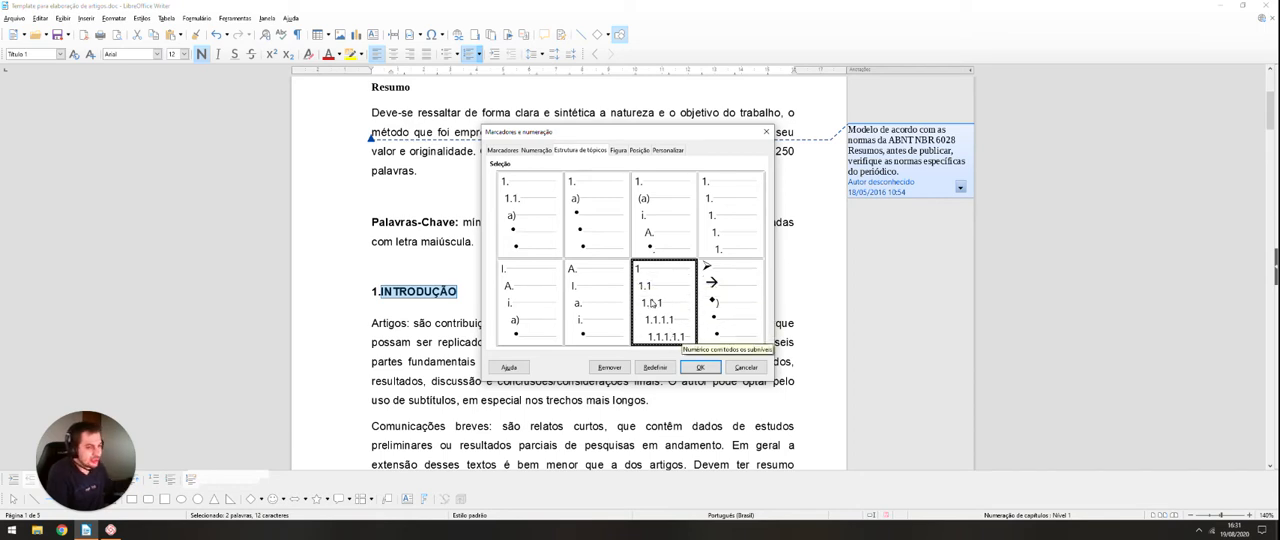
{"action": "left_click", "coordinate": [702, 367]}
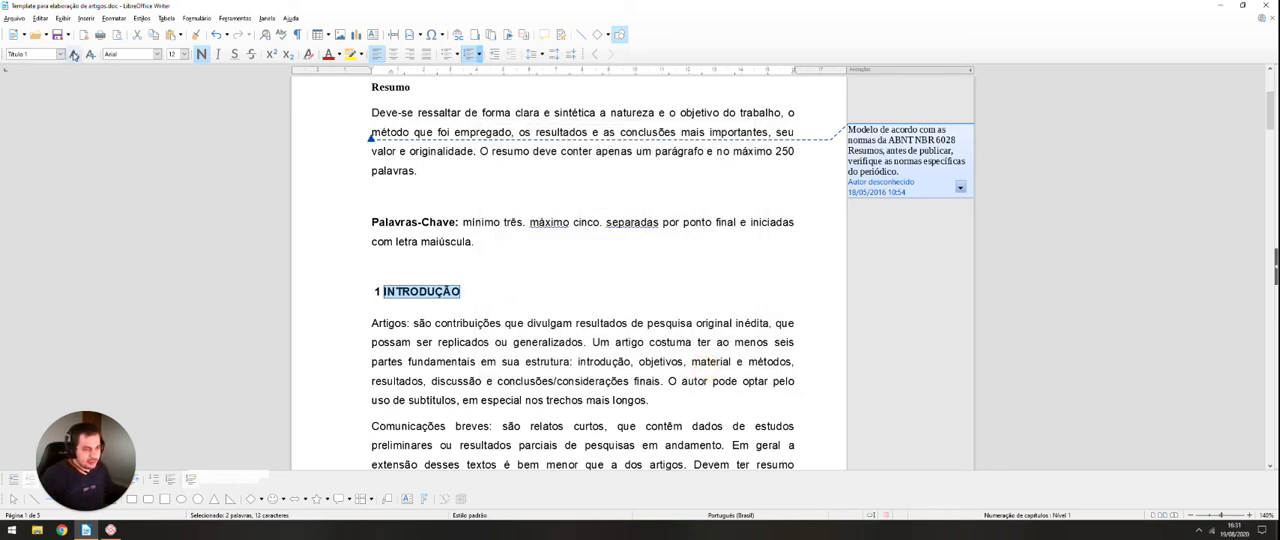
Step: Update the "Título 1" style to match the "INTRODUÇÃO" heading and check the numbering of the primary and secondary headings
{"action": "left_click", "coordinate": [74, 56]}
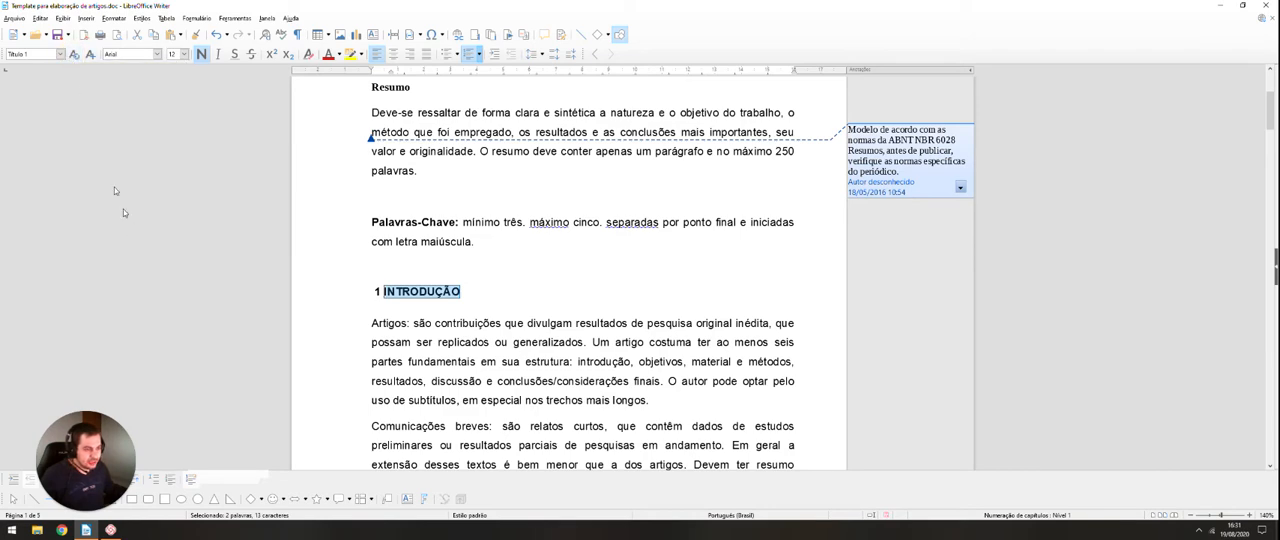
{"action": "scroll", "coordinate": [472, 279], "scroll_direction": "down", "scroll_amount": 10}
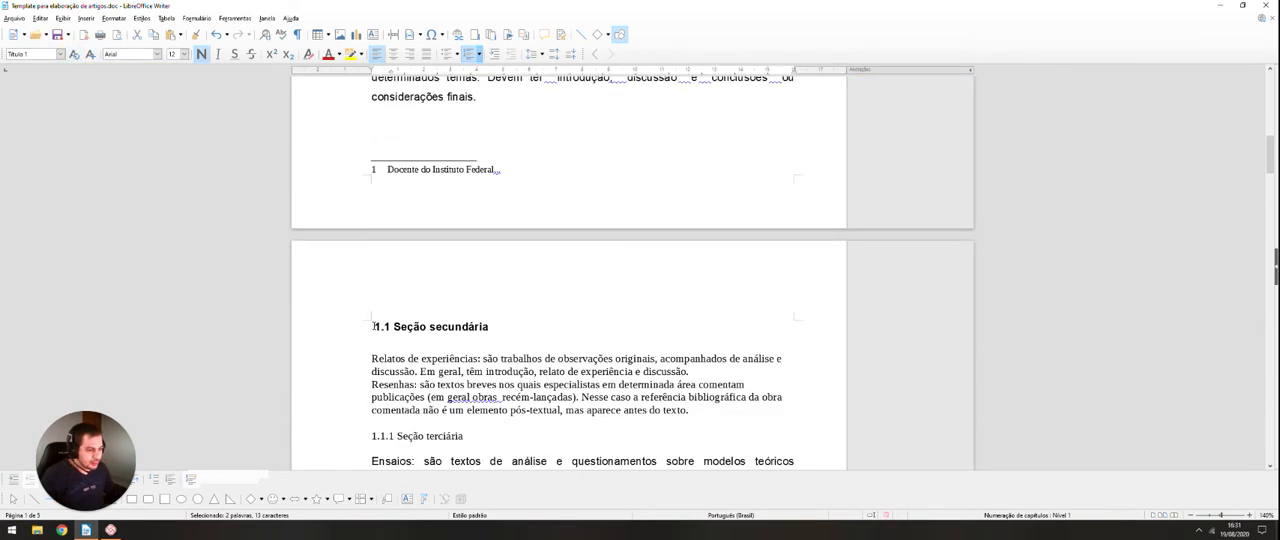
{"action": "scroll", "coordinate": [352, 218], "scroll_direction": "up", "scroll_amount": 8}
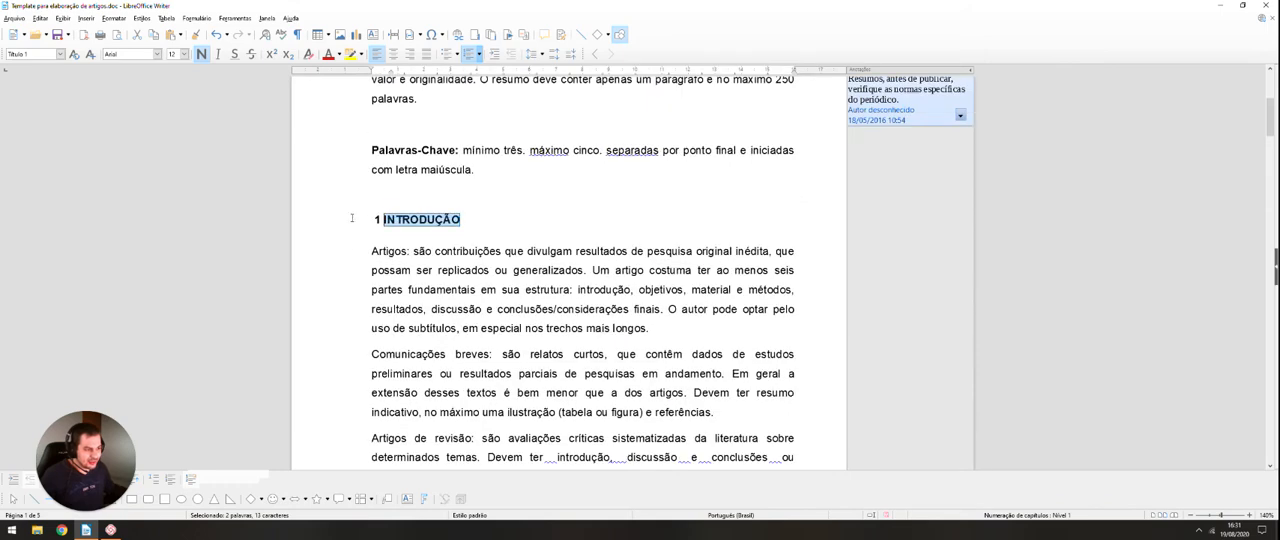
{"action": "scroll", "coordinate": [386, 237], "scroll_direction": "down", "scroll_amount": 10}
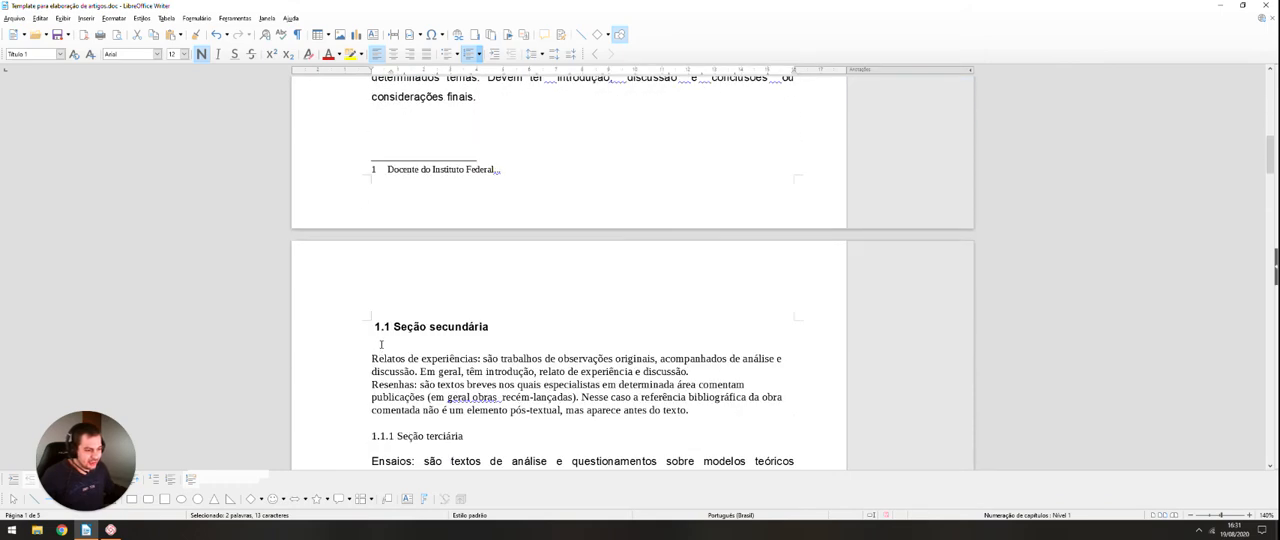
{"action": "scroll", "coordinate": [399, 335], "scroll_direction": "up", "scroll_amount": 3}
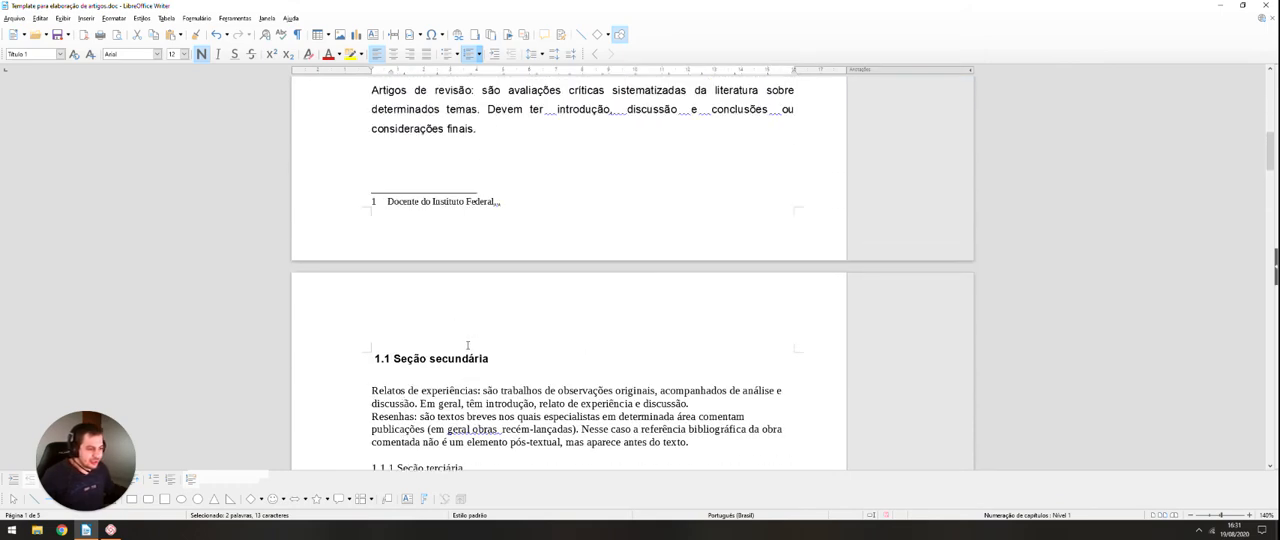
Step: Remove the manually typed "1.1.1" from the "Seção terciária" heading
{"action": "scroll", "coordinate": [467, 345], "scroll_direction": "down", "scroll_amount": 2}
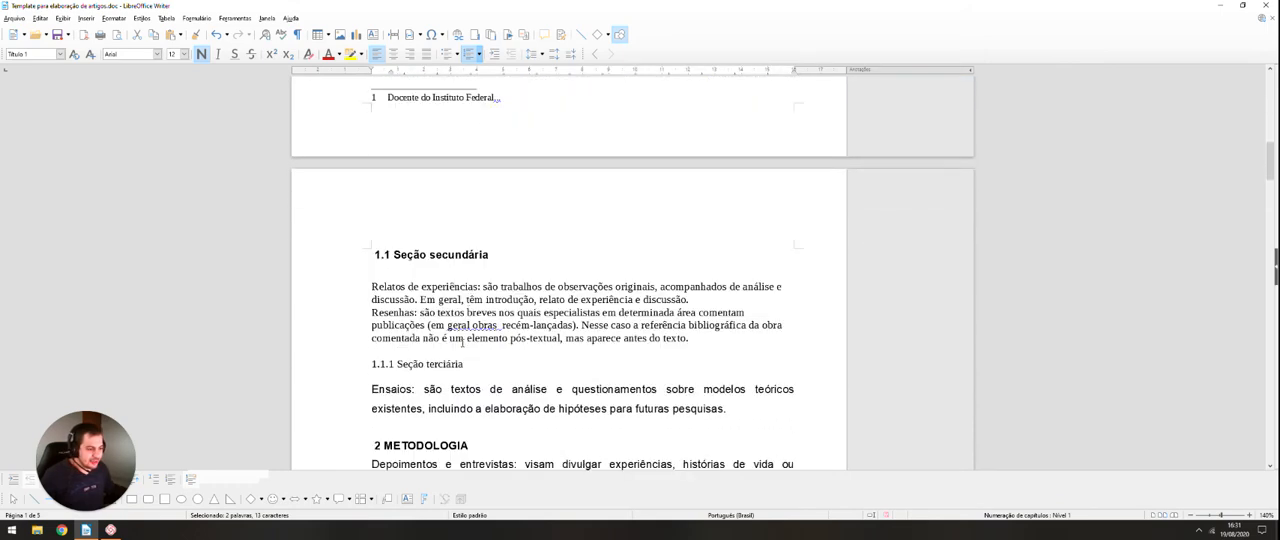
{"action": "left_click", "coordinate": [396, 364]}
{"action": "key", "text": "BackSpace"}
{"action": "key", "text": "BackSpace"}
{"action": "key", "text": "BackSpace"}
{"action": "key", "text": "BackSpace"}
{"action": "key", "text": "BackSpace"}
{"action": "key", "text": "BackSpace"}
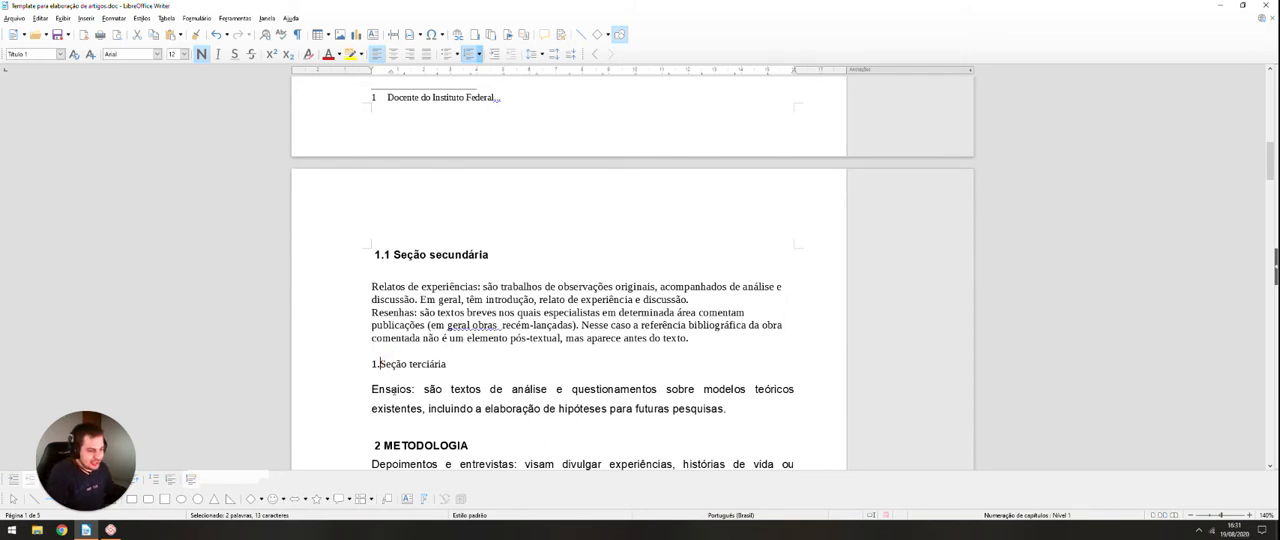
{"action": "left_click", "coordinate": [440, 365]}
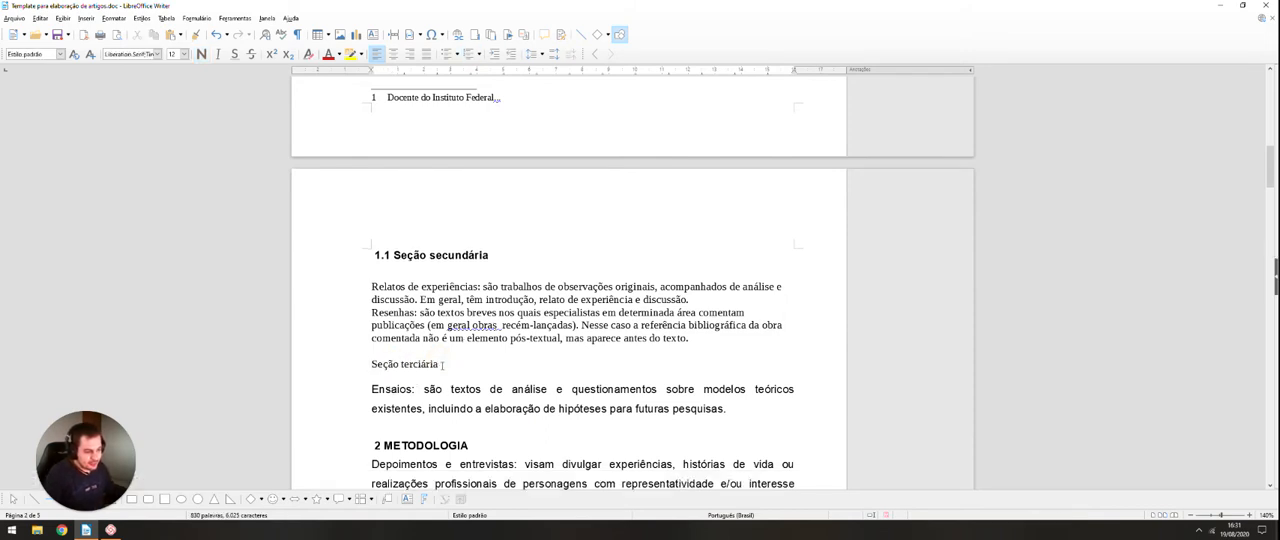
Step: Try the "Título 1" and "Título 2" paragraph styles on the "Seção terciária" heading and compare its numbering with the other headings
{"action": "left_click_drag", "start_coordinate": [442, 365], "coordinate": [371, 364]}
{"action": "left_click", "coordinate": [58, 55]}
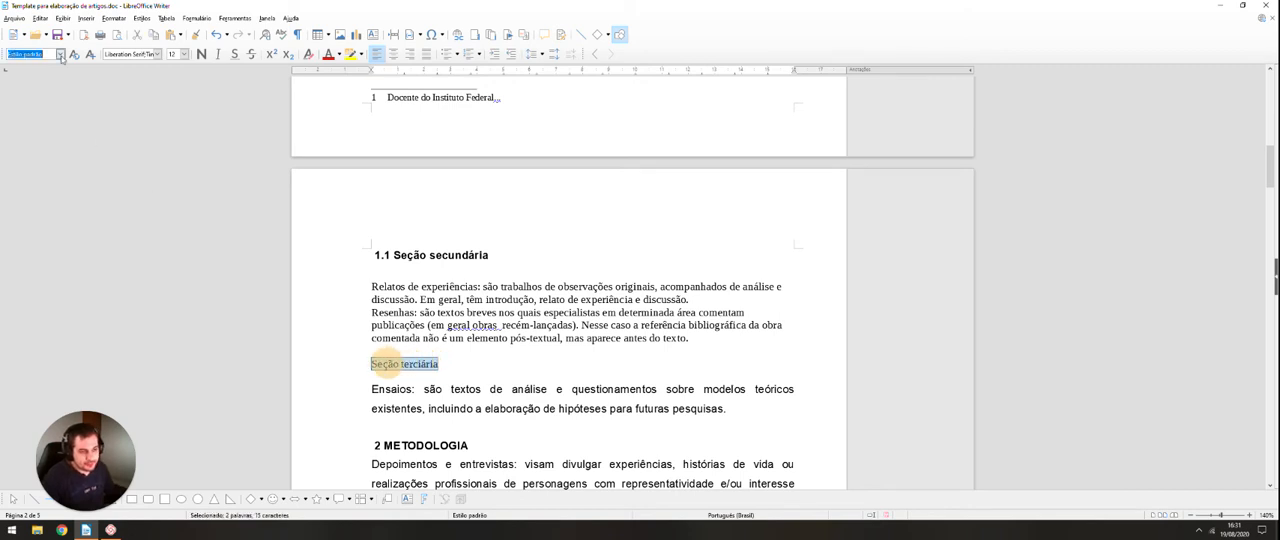
{"action": "left_click", "coordinate": [60, 55]}
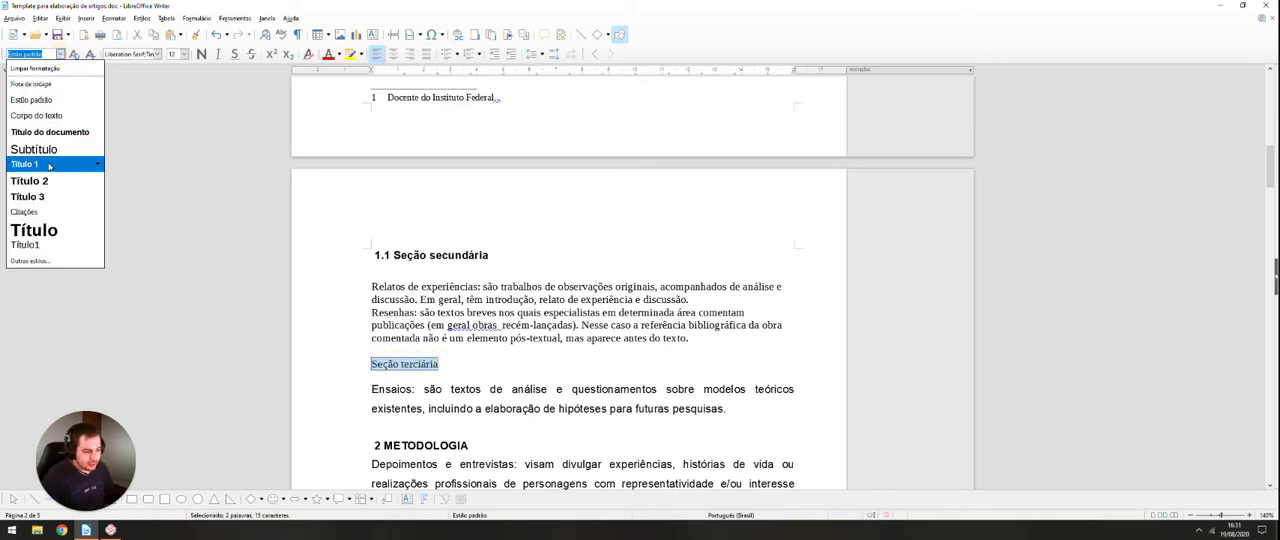
{"action": "left_click", "coordinate": [48, 166]}
{"action": "left_click", "coordinate": [62, 55]}
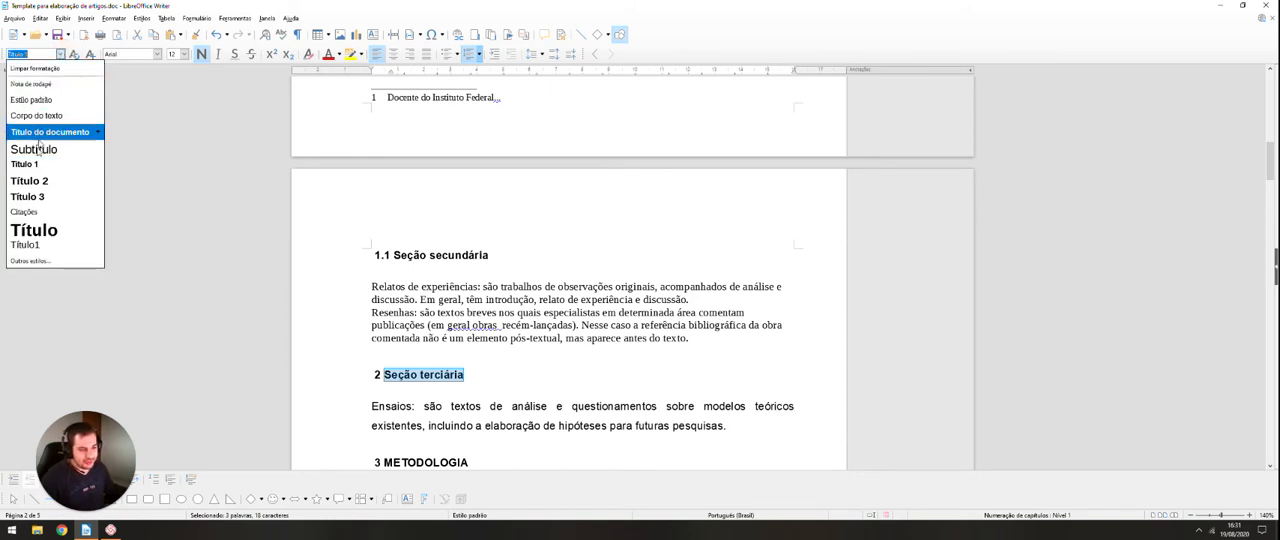
{"action": "left_click", "coordinate": [40, 181]}
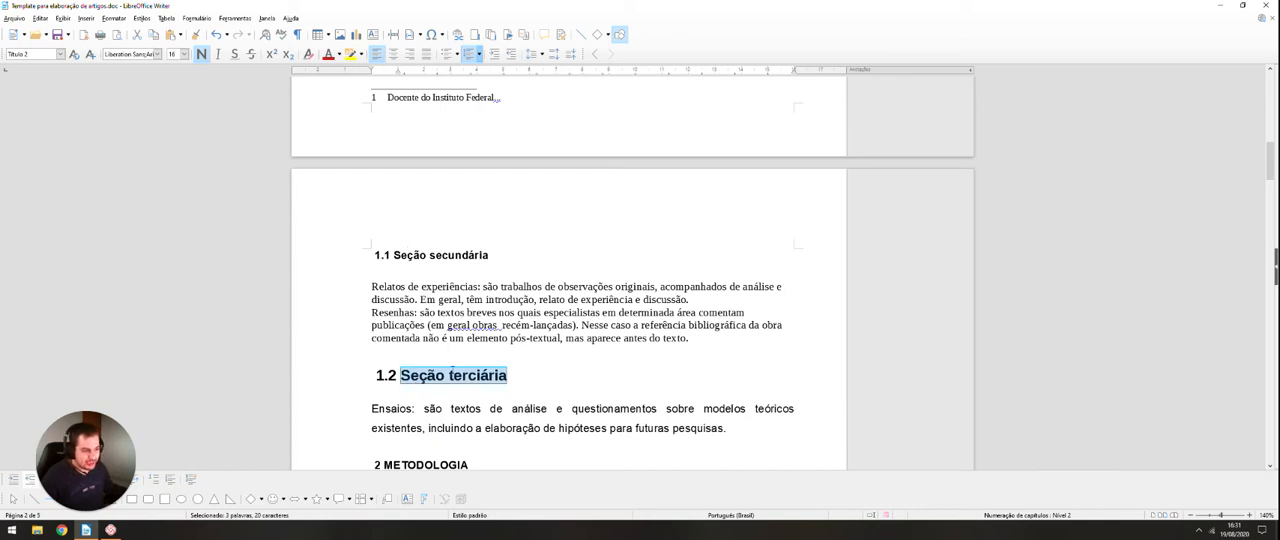
{"action": "scroll", "coordinate": [451, 370], "scroll_direction": "up", "scroll_amount": 10}
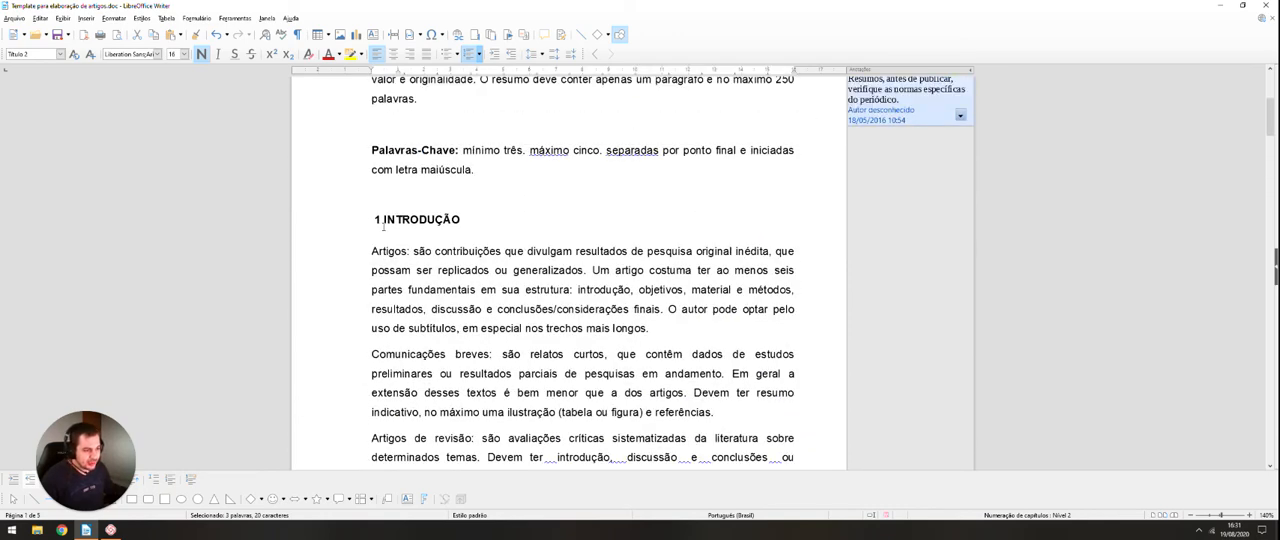
{"action": "scroll", "coordinate": [383, 226], "scroll_direction": "down", "scroll_amount": 10}
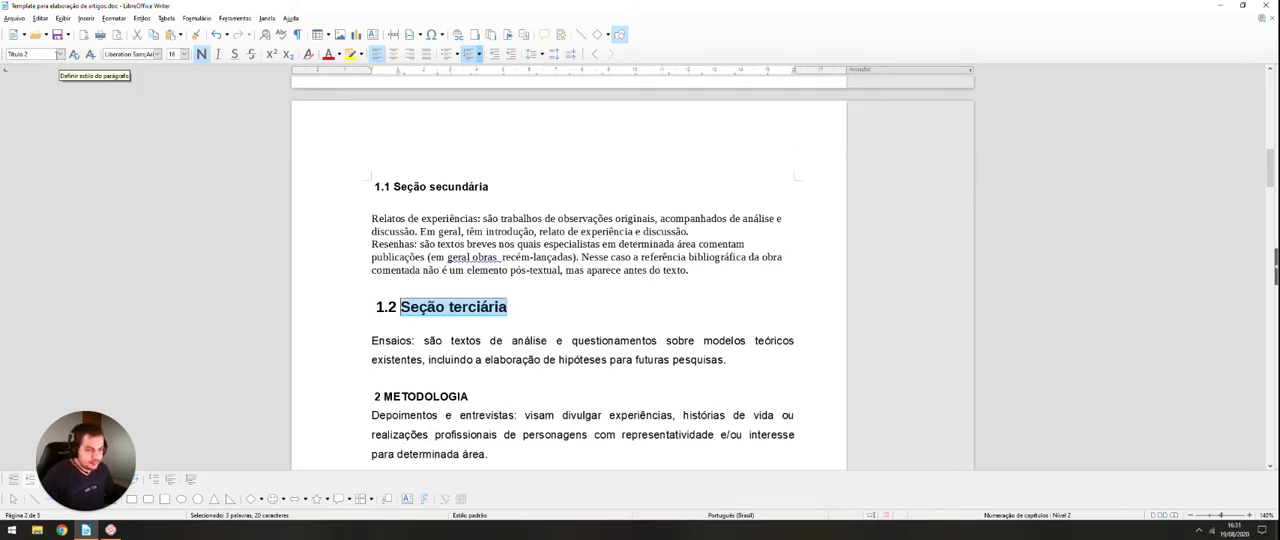
Step: Apply the "Título 3" paragraph style to the "Seção terciária" heading and set its font to Arial at size 12
{"action": "left_click", "coordinate": [61, 54]}
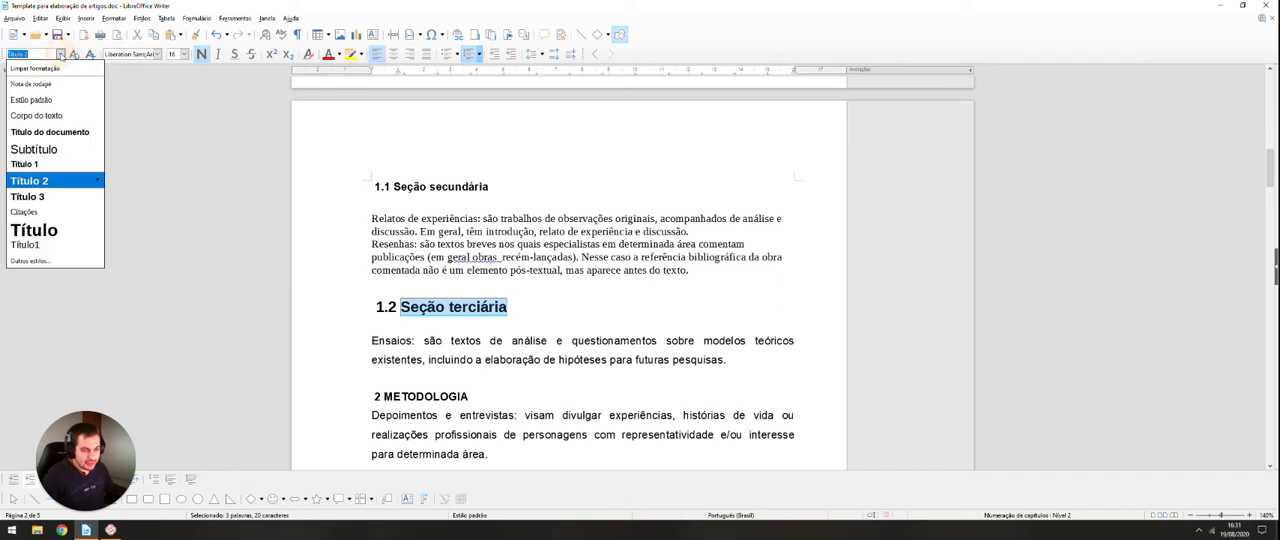
{"action": "left_click", "coordinate": [41, 196]}
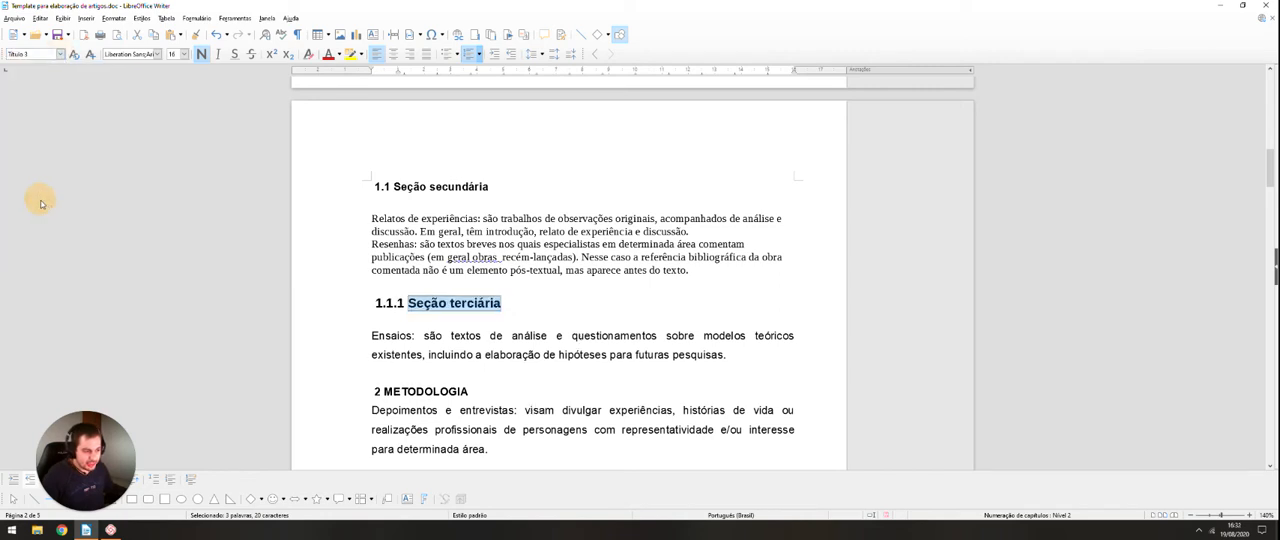
{"action": "left_click", "coordinate": [156, 54]}
{"action": "left_click", "coordinate": [128, 67]}
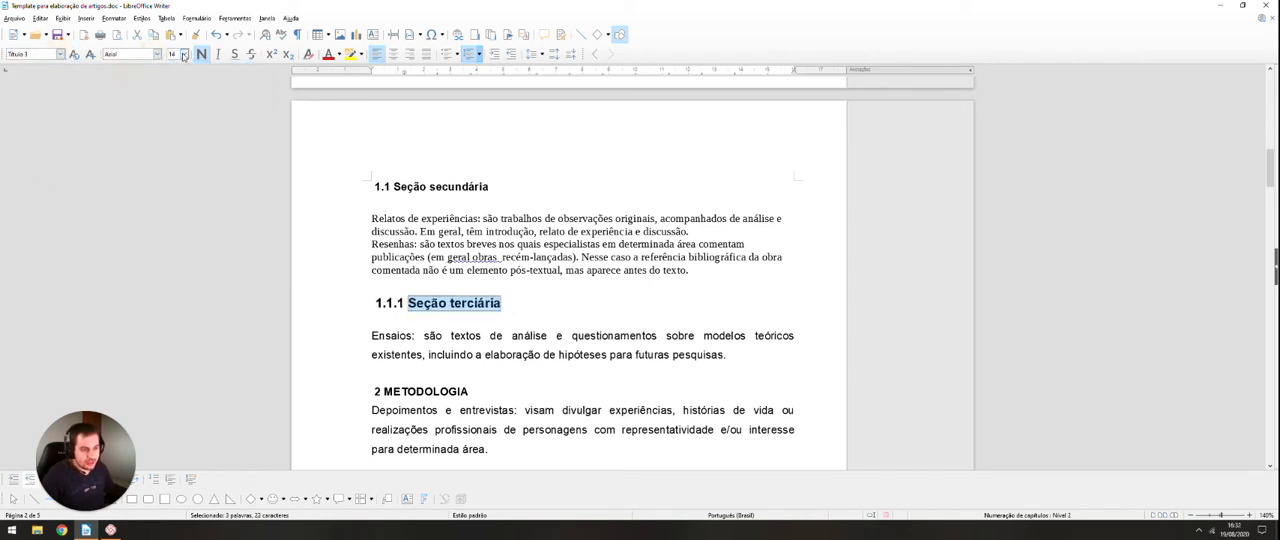
{"action": "left_click", "coordinate": [183, 55]}
{"action": "left_click", "coordinate": [173, 90]}
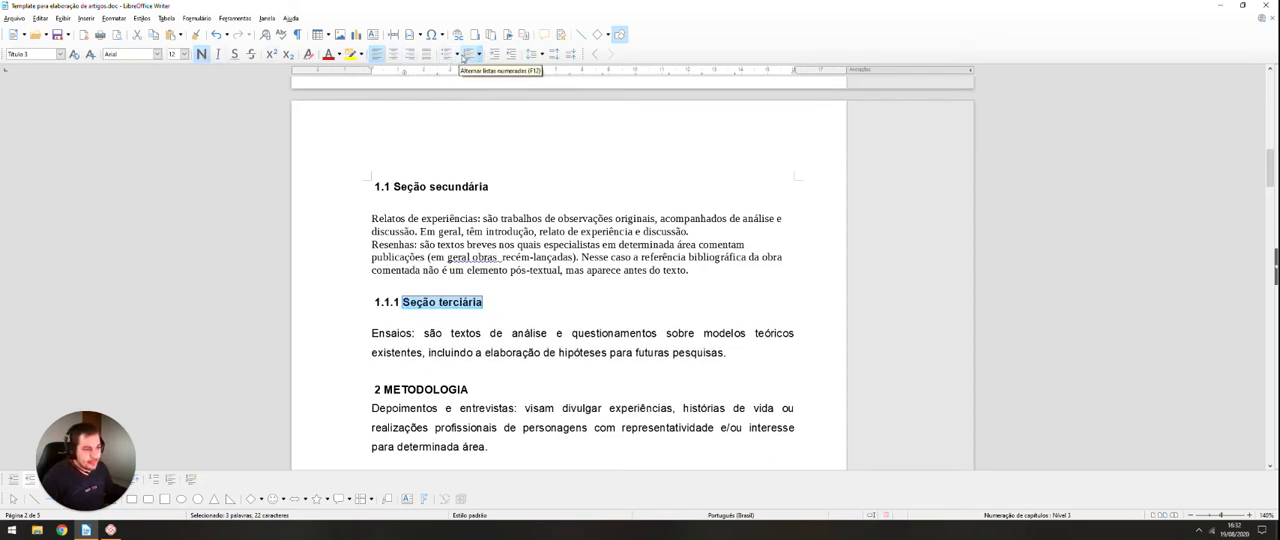
Step: Try the "Seção terciária" heading without bold, restore the bold, and look over the preceding headings
{"action": "left_click", "coordinate": [198, 55]}
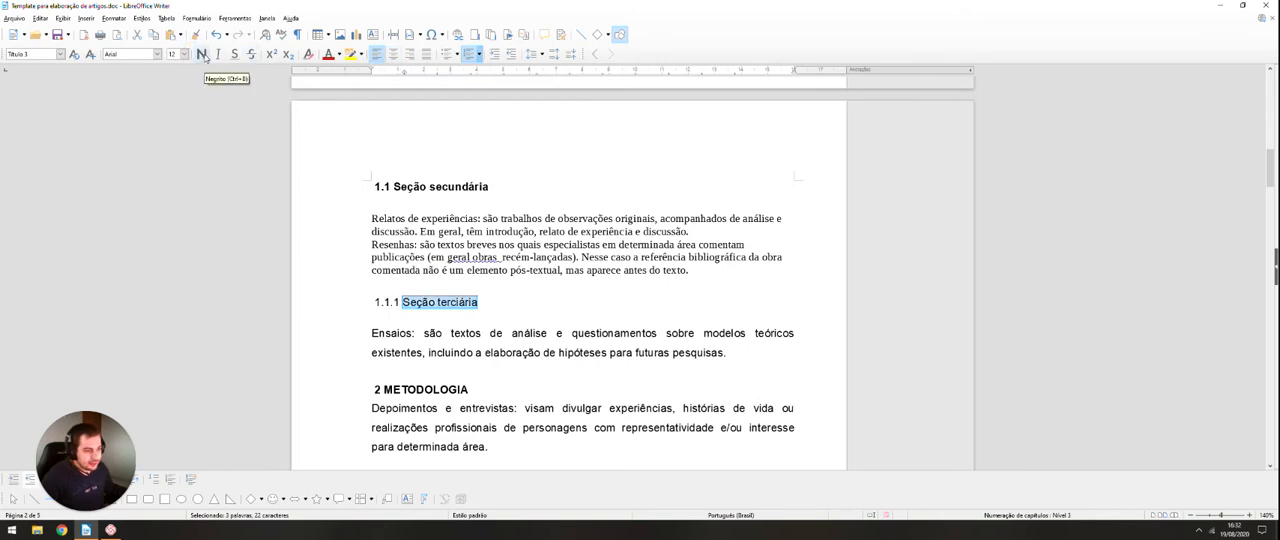
{"action": "left_click", "coordinate": [200, 55]}
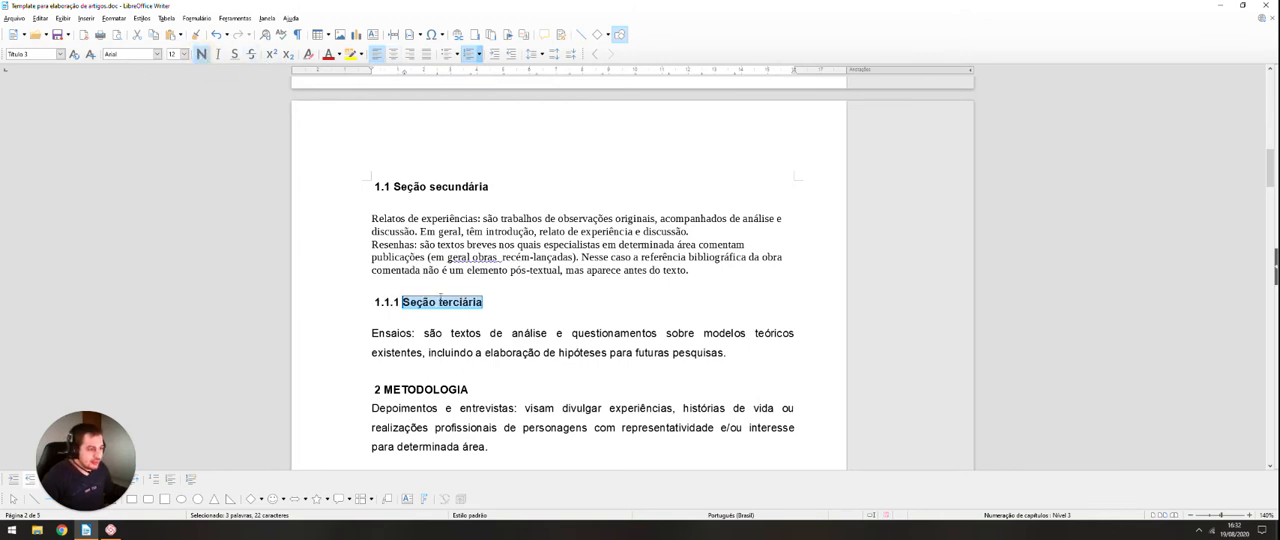
{"action": "scroll", "coordinate": [440, 297], "scroll_direction": "up", "scroll_amount": 1}
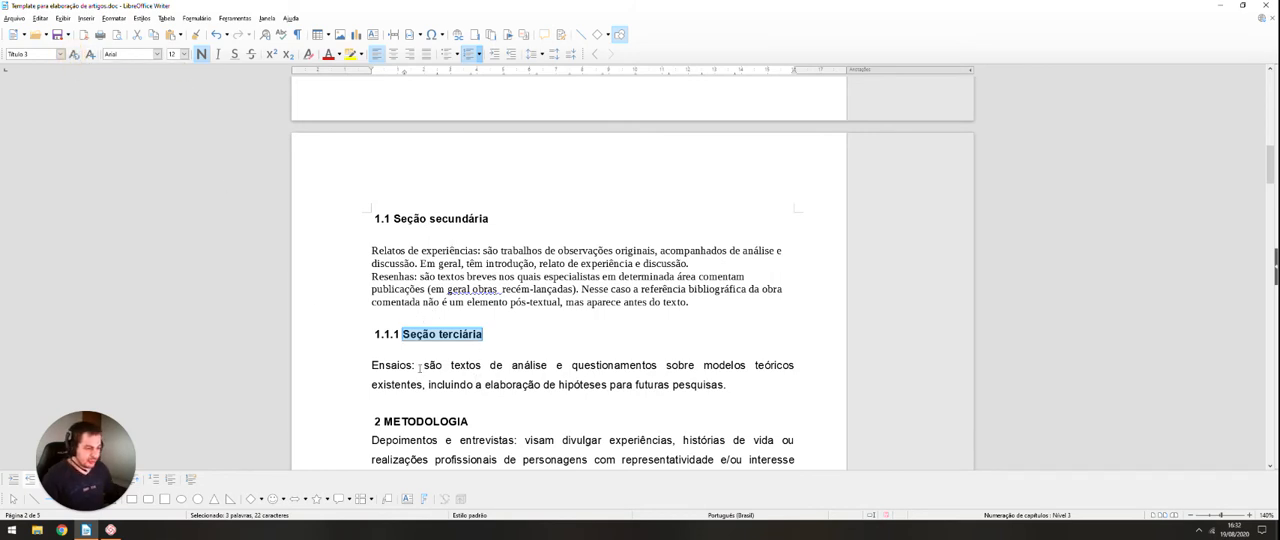
{"action": "scroll", "coordinate": [447, 368], "scroll_direction": "up", "scroll_amount": 10}
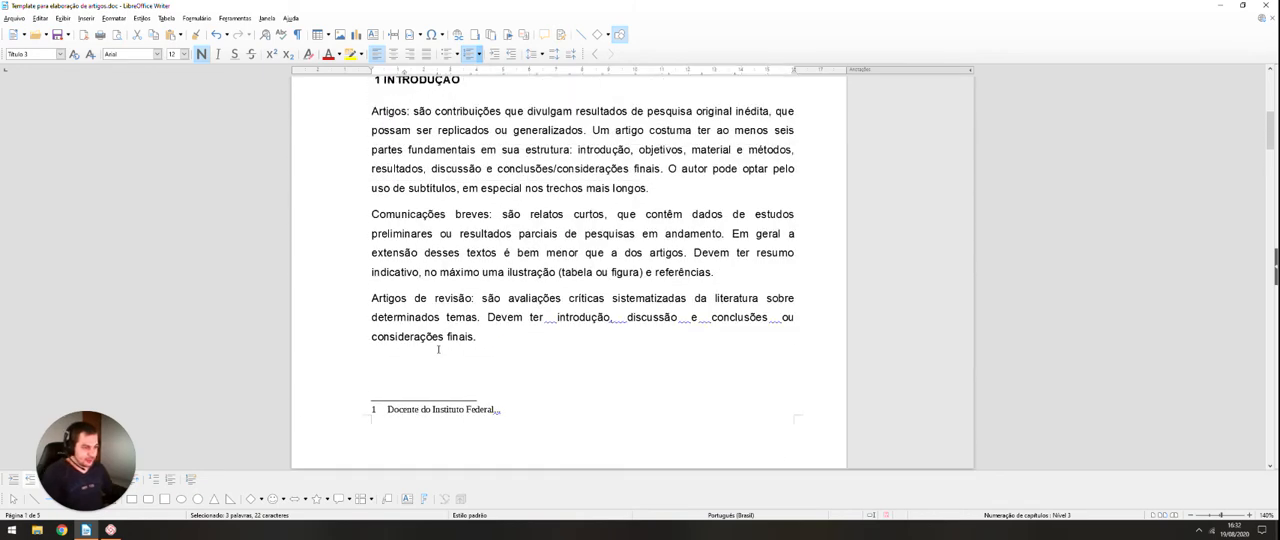
Step: Apply the "Corpo do texto" paragraph style to the two paragraphs under "Seção secundária"
{"action": "scroll", "coordinate": [445, 353], "scroll_direction": "down", "scroll_amount": 10}
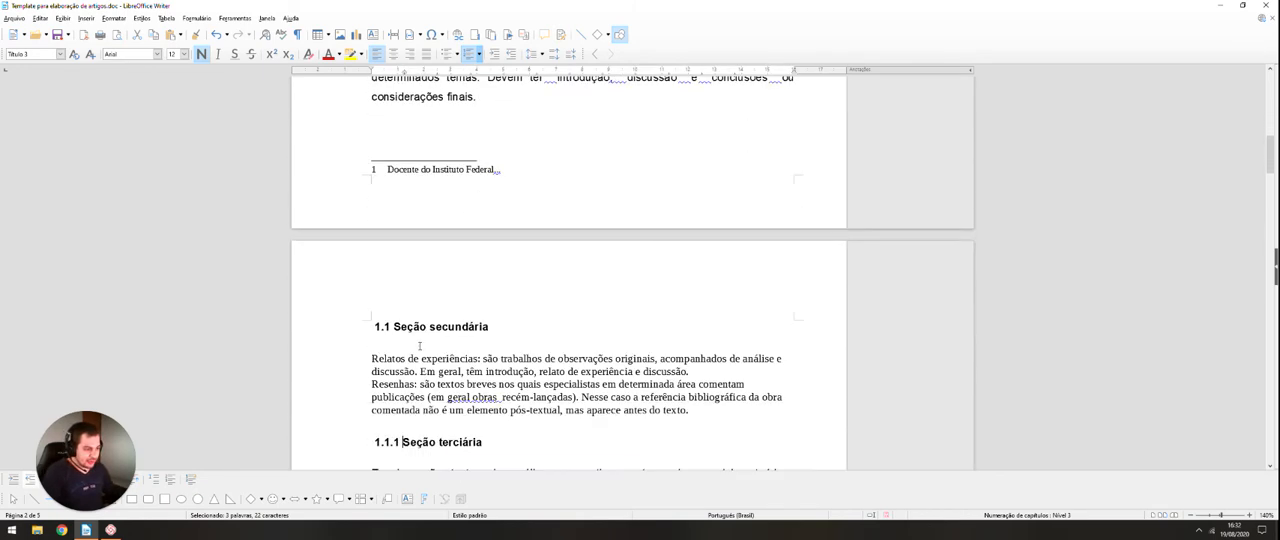
{"action": "left_click_drag", "start_coordinate": [372, 287], "coordinate": [690, 338]}
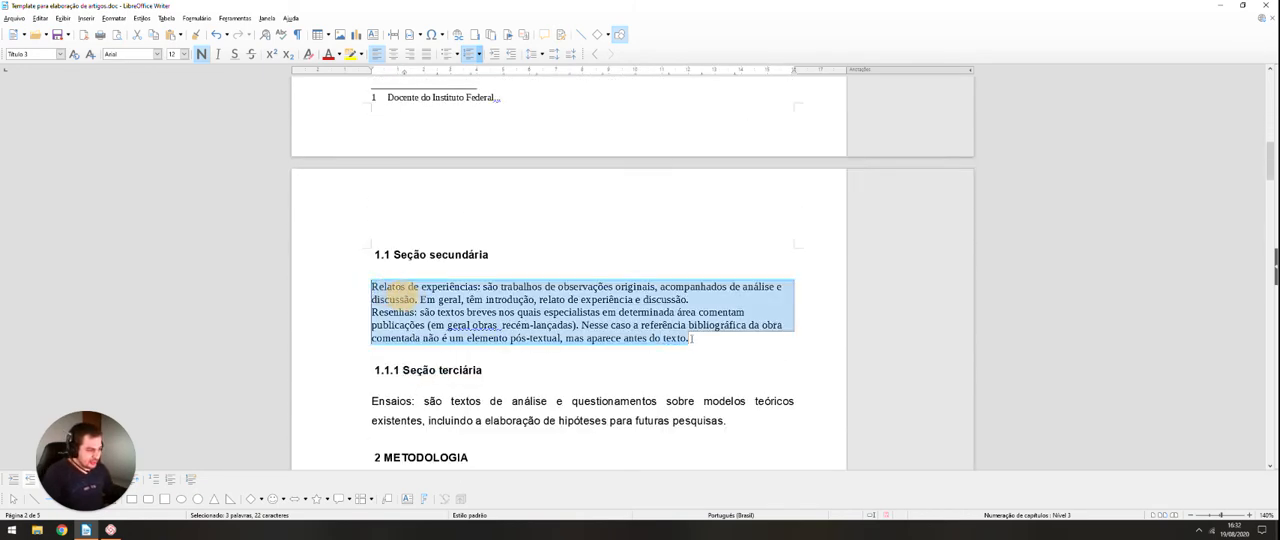
{"action": "left_click", "coordinate": [60, 54]}
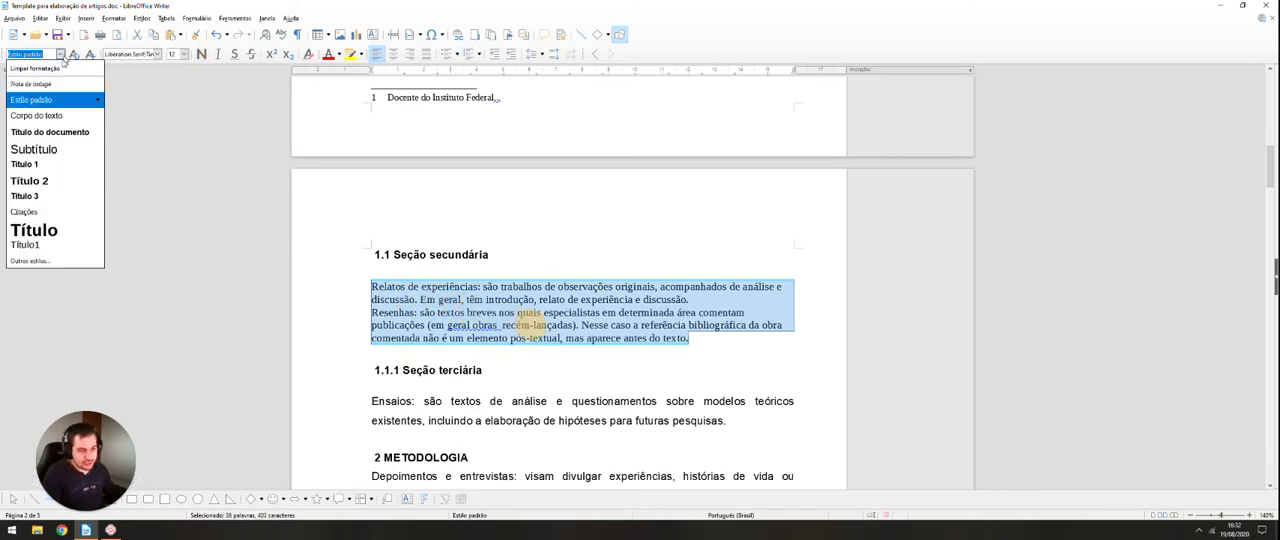
{"action": "left_click", "coordinate": [53, 122]}
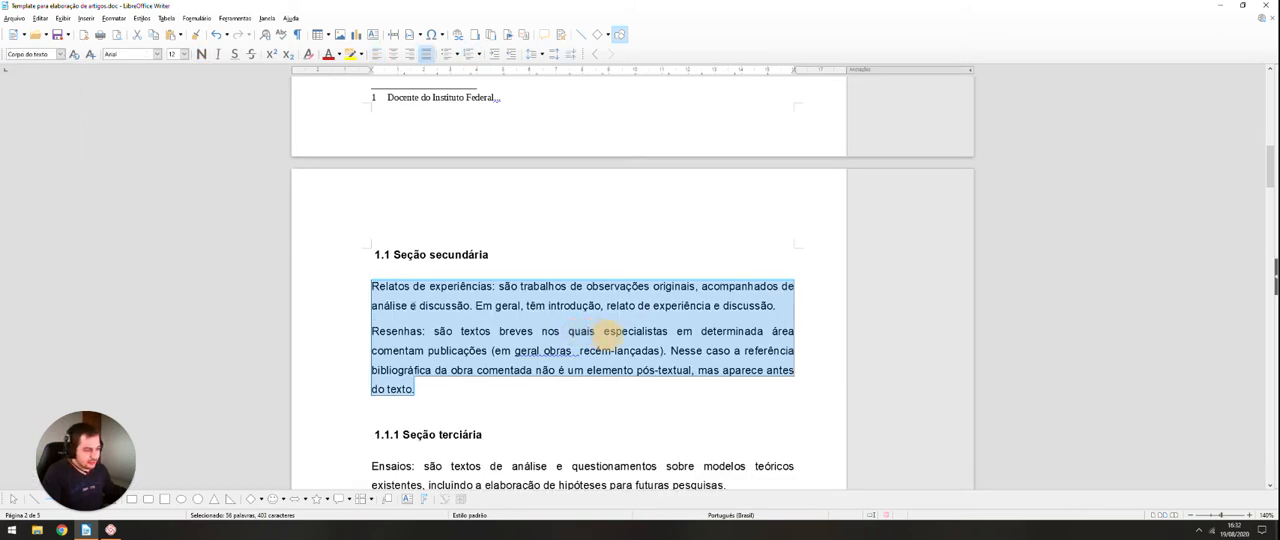
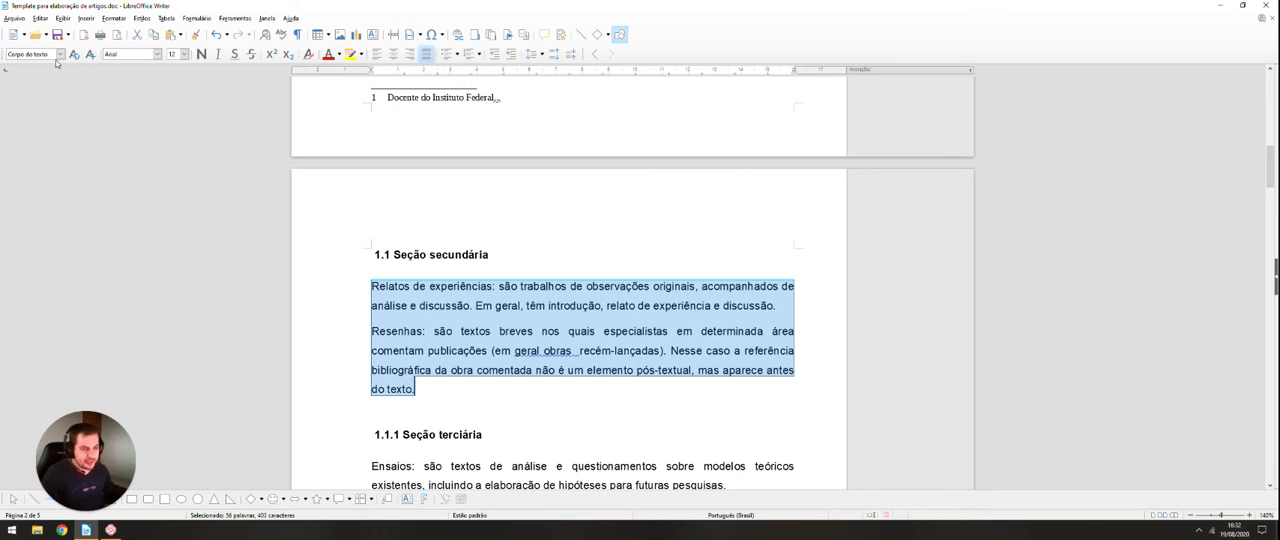
Step: Indent the first line of both body paragraphs under "Seção secundária" with a tab stop
{"action": "left_click", "coordinate": [408, 286]}
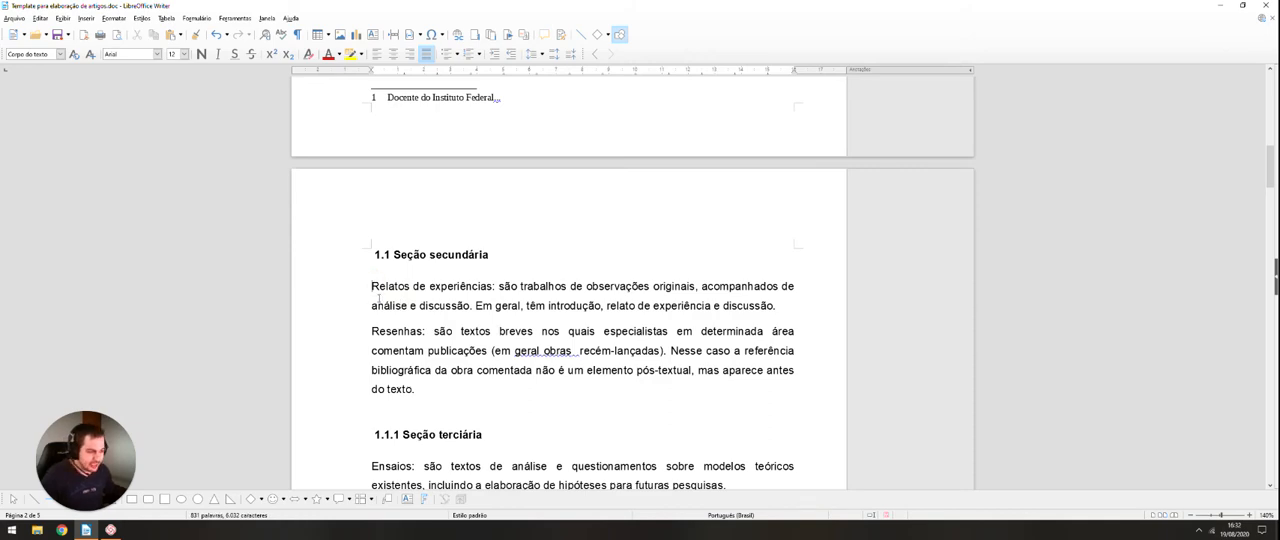
{"action": "key", "text": "Tab"}
{"action": "left_click", "coordinate": [370, 350]}
{"action": "key", "text": "Tab"}
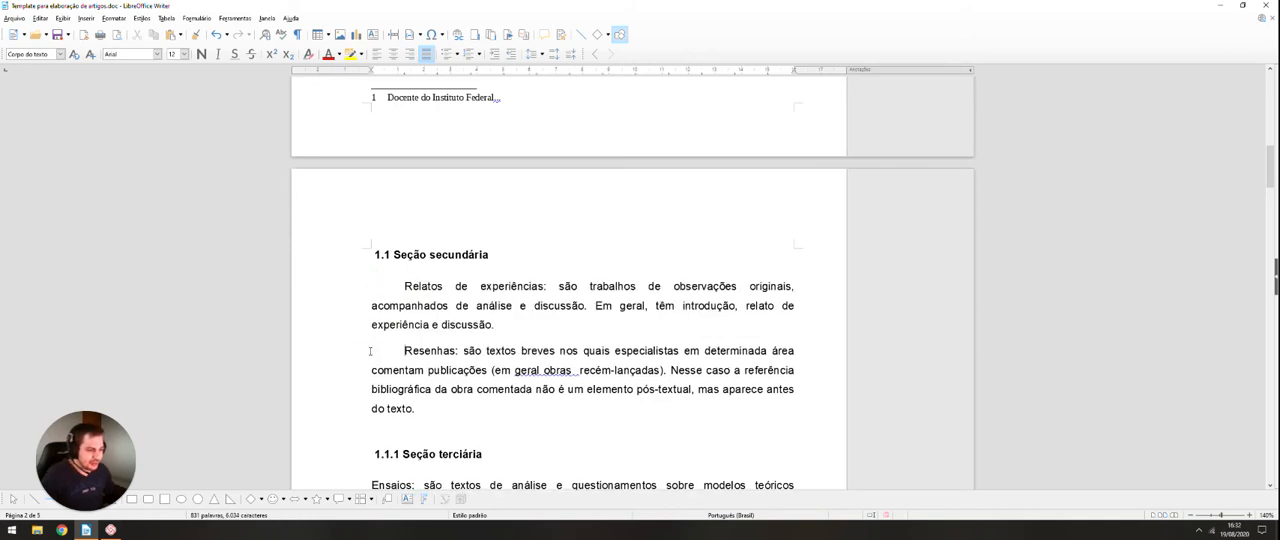
Step: Indent the first line of the "Artigos", "Comunicações breves" and "Artigos de revisão" paragraphs under "INTRODUÇÃO" with a tab stop
{"action": "scroll", "coordinate": [411, 370], "scroll_direction": "up", "scroll_amount": 10}
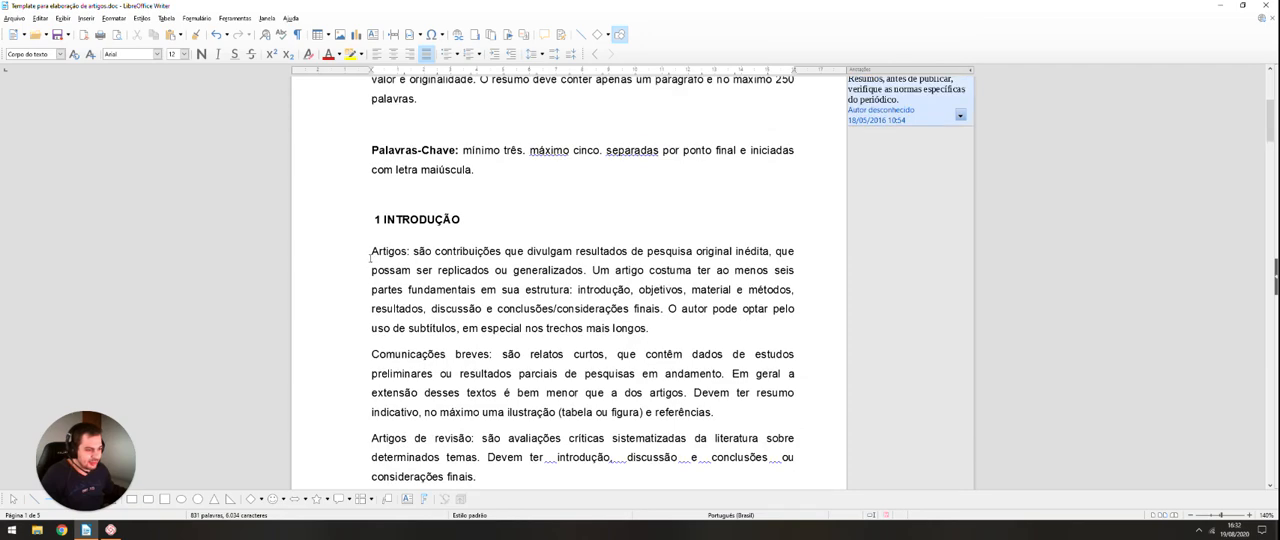
{"action": "left_click", "coordinate": [368, 251]}
{"action": "key", "text": "Tab"}
{"action": "left_click", "coordinate": [365, 352]}
{"action": "key", "text": "Tab"}
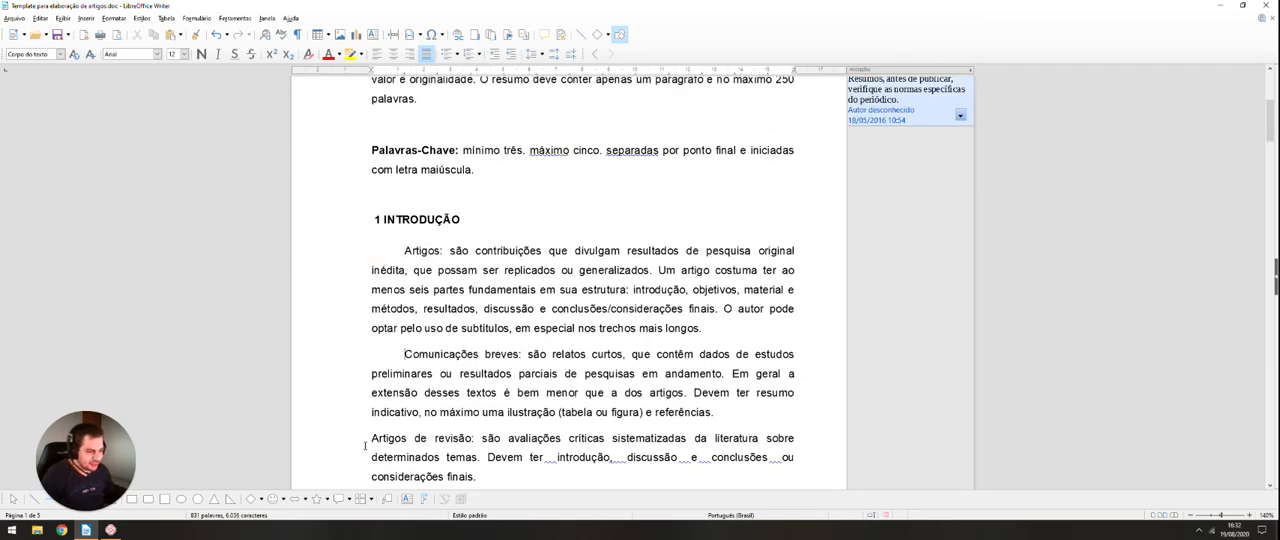
{"action": "left_click", "coordinate": [363, 437]}
{"action": "key", "text": "Tab"}
{"action": "scroll", "coordinate": [360, 330], "scroll_direction": "up", "scroll_amount": 5}
{"action": "scroll", "coordinate": [359, 324], "scroll_direction": "down", "scroll_amount": 10}
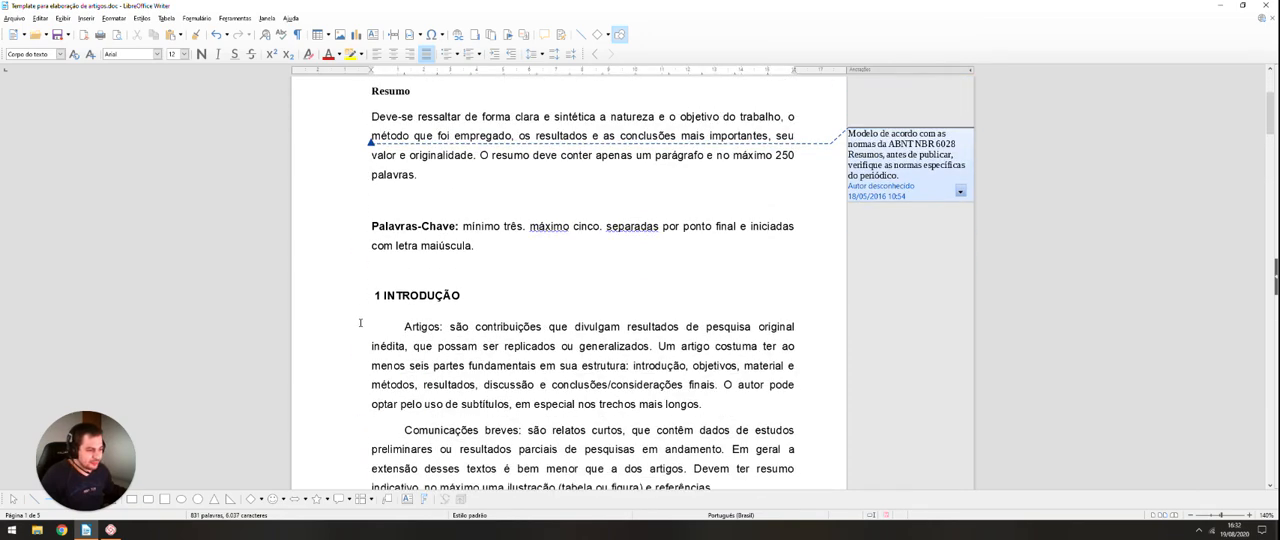
{"action": "scroll", "coordinate": [359, 324], "scroll_direction": "down", "scroll_amount": 6}
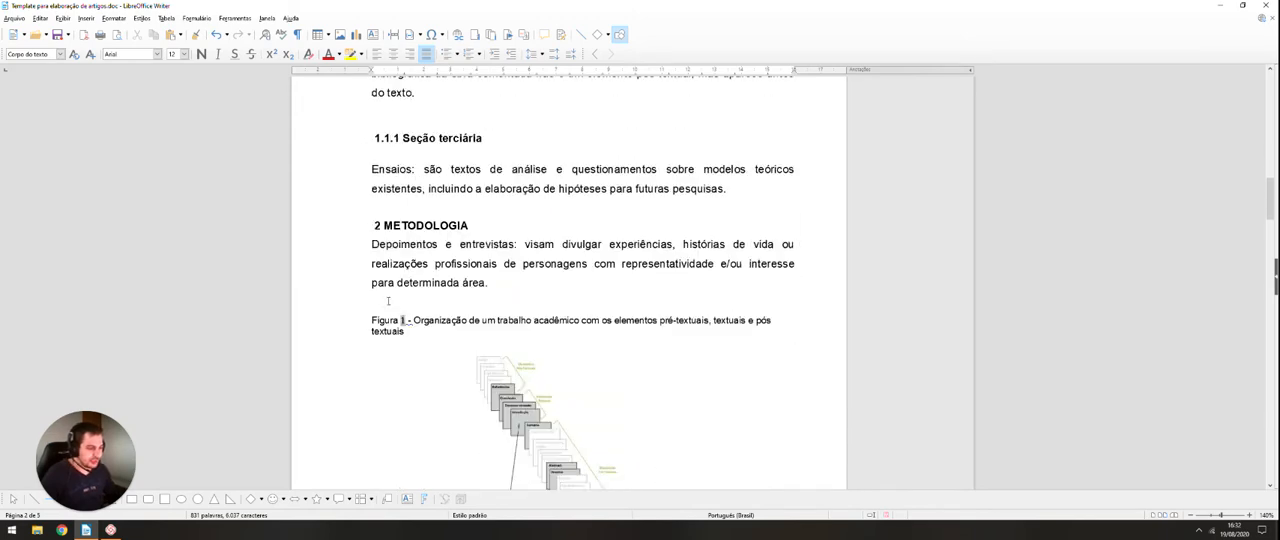
Step: Turn off text wrapping around the "Figura 1" image so the following text sits below it
{"action": "left_click", "coordinate": [60, 54]}
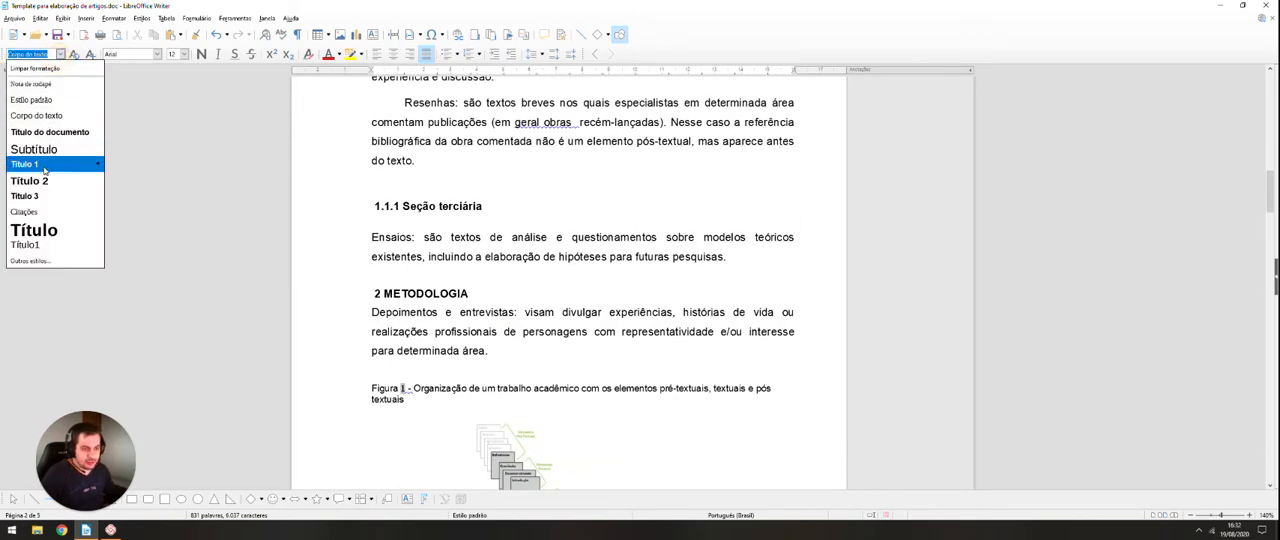
{"action": "left_click", "coordinate": [516, 358]}
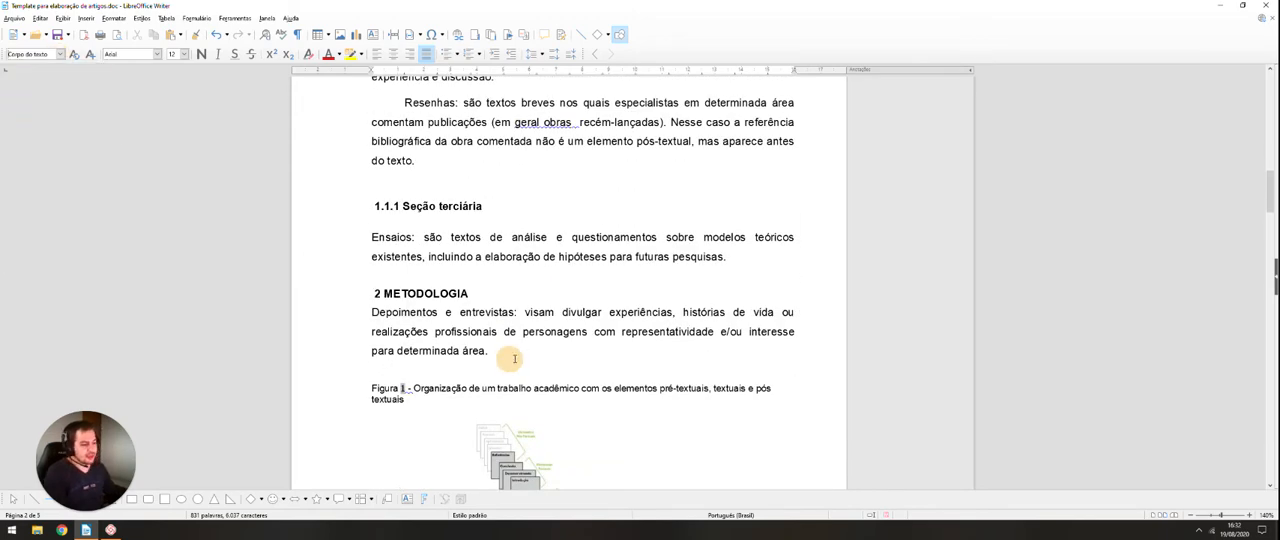
{"action": "scroll", "coordinate": [524, 375], "scroll_direction": "down", "scroll_amount": 5}
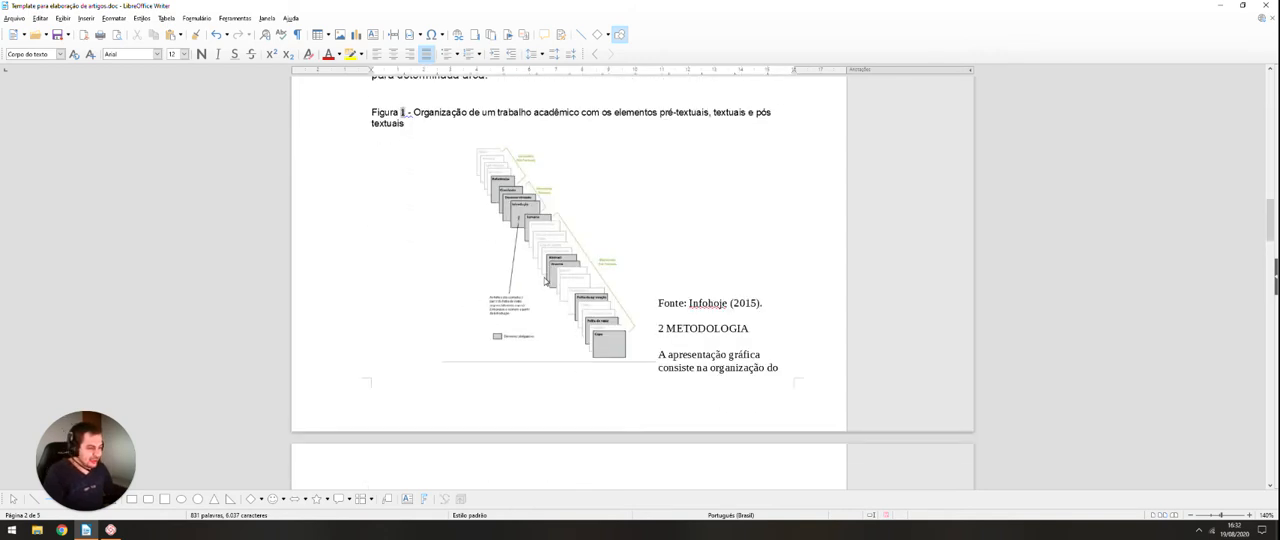
{"action": "scroll", "coordinate": [600, 400], "scroll_direction": "up", "scroll_amount": 1}
{"action": "left_click", "coordinate": [648, 411]}
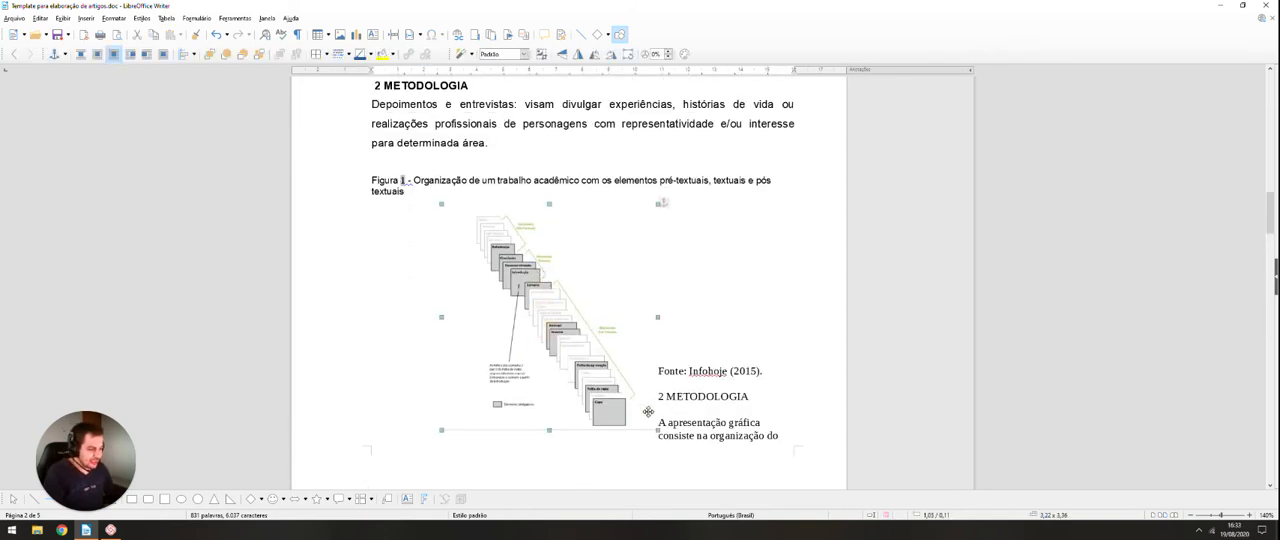
{"action": "left_click", "coordinate": [80, 54]}
{"action": "left_click", "coordinate": [625, 297]}
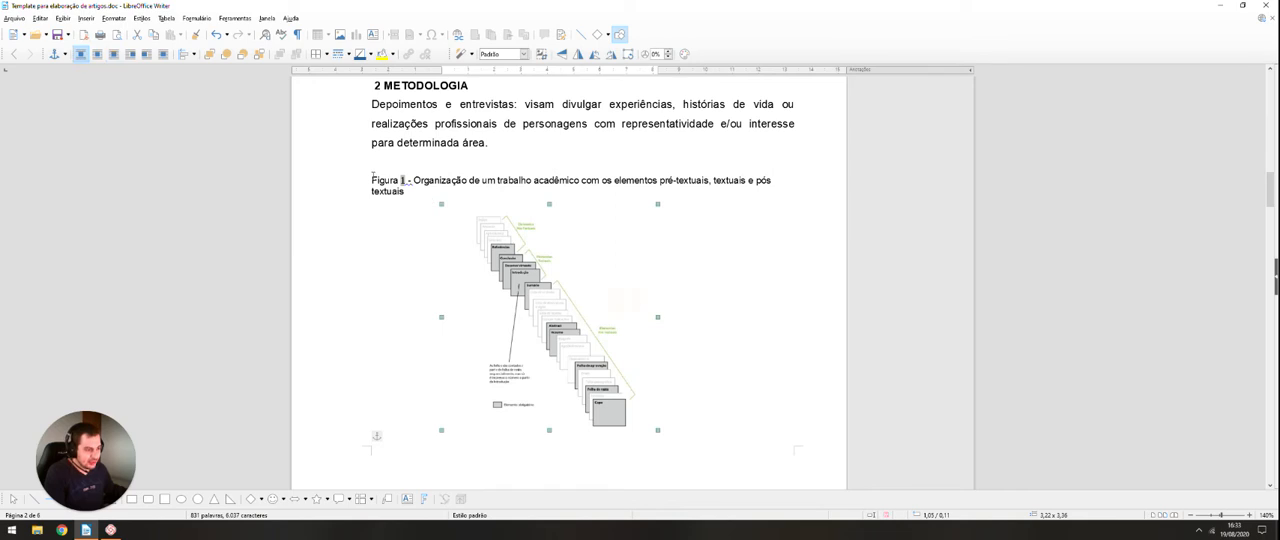
{"action": "left_click_drag", "start_coordinate": [372, 177], "coordinate": [490, 292]}
{"action": "left_click", "coordinate": [518, 338]}
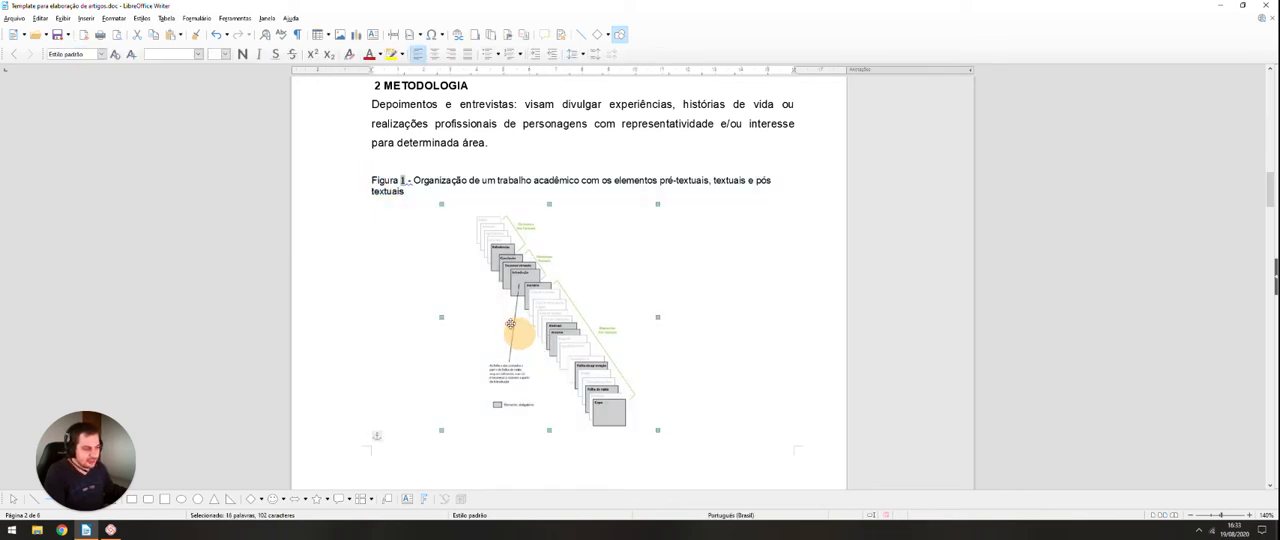
Step: Add a "Topico" line between the METODOLOGIA paragraph and the figure caption and apply the "Título 1" paragraph style to it
{"action": "left_click", "coordinate": [463, 158]}
{"action": "key", "text": "Return"}
{"action": "key", "text": "Return"}
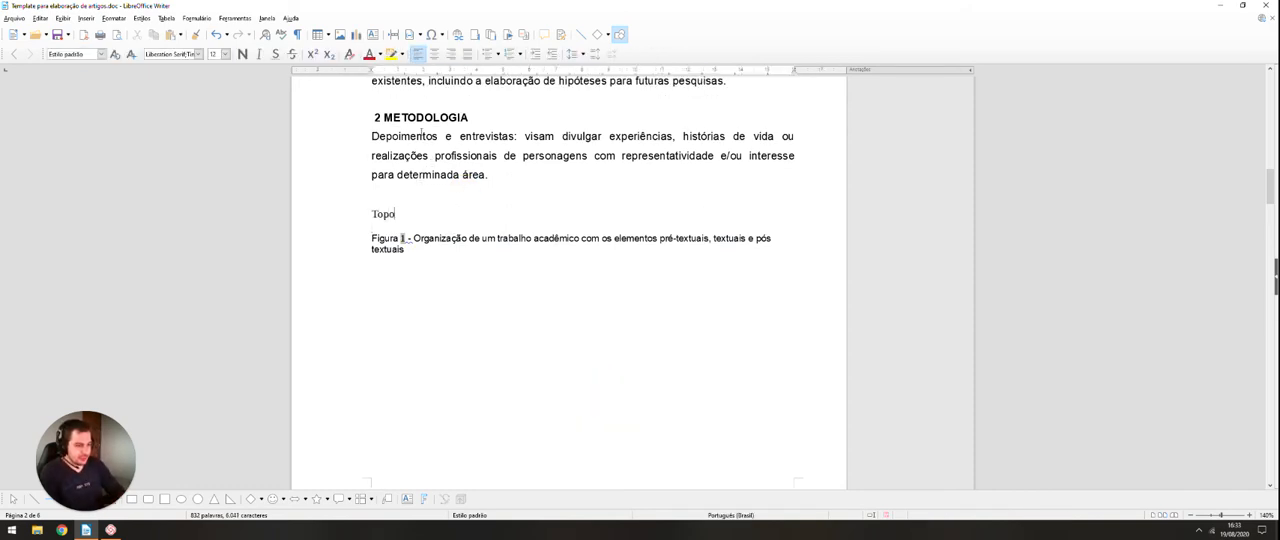
{"action": "double_click", "coordinate": [386, 214]}
{"action": "scroll", "coordinate": [388, 210], "scroll_direction": "up", "scroll_amount": 1}
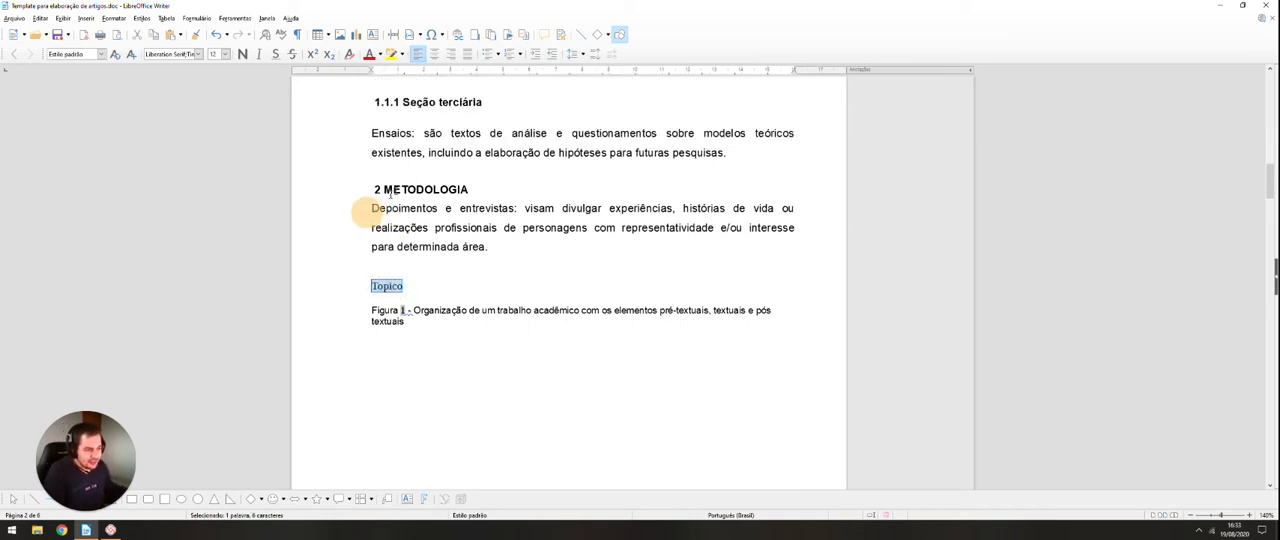
{"action": "left_click", "coordinate": [101, 54]}
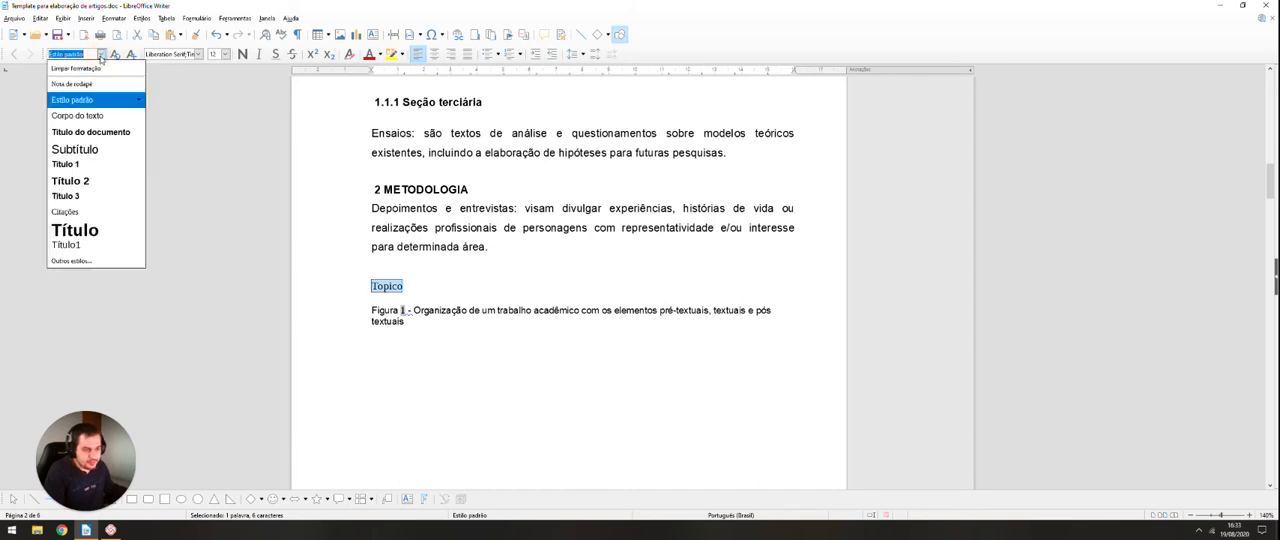
{"action": "left_click", "coordinate": [94, 166]}
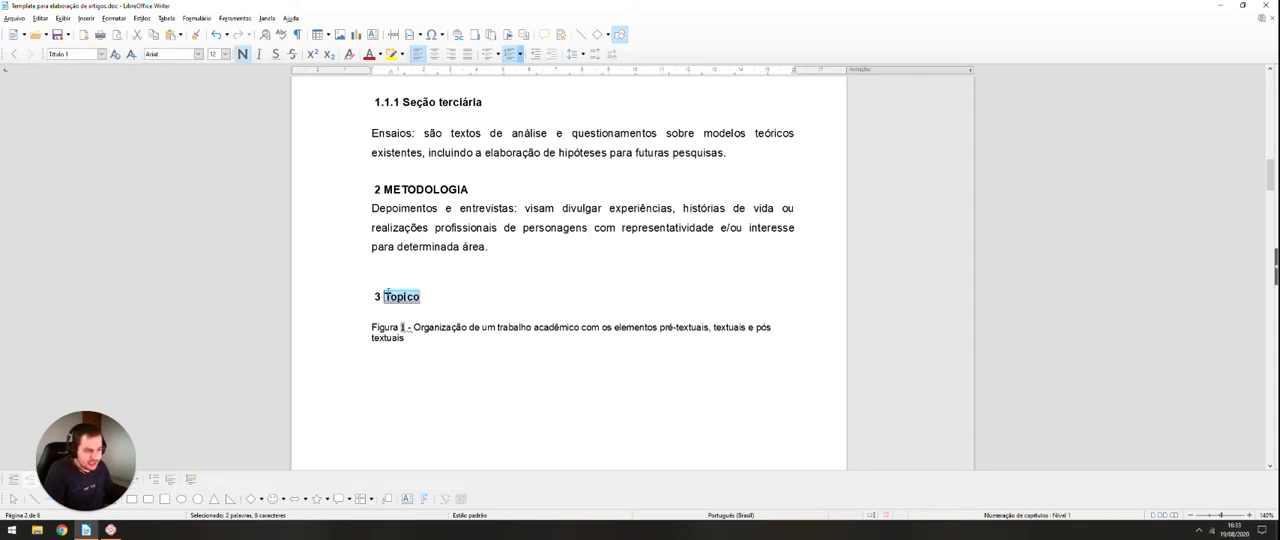
Step: Apply "Título 2" to the "Topico" line, format it as Arial size 12, and update the style to match
{"action": "left_click", "coordinate": [101, 54]}
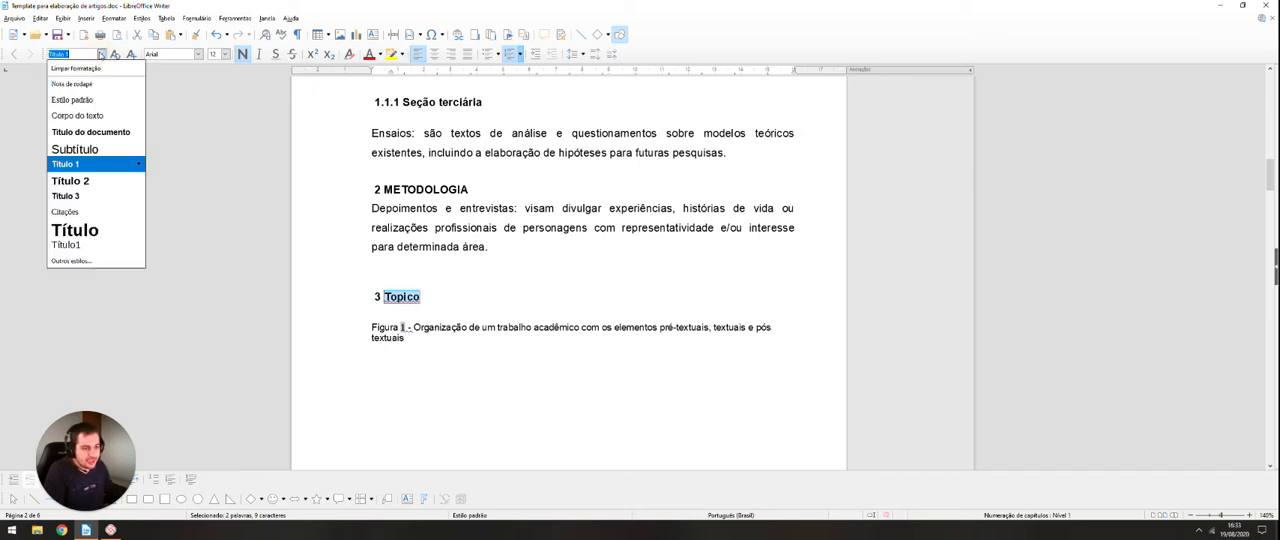
{"action": "left_click", "coordinate": [87, 187]}
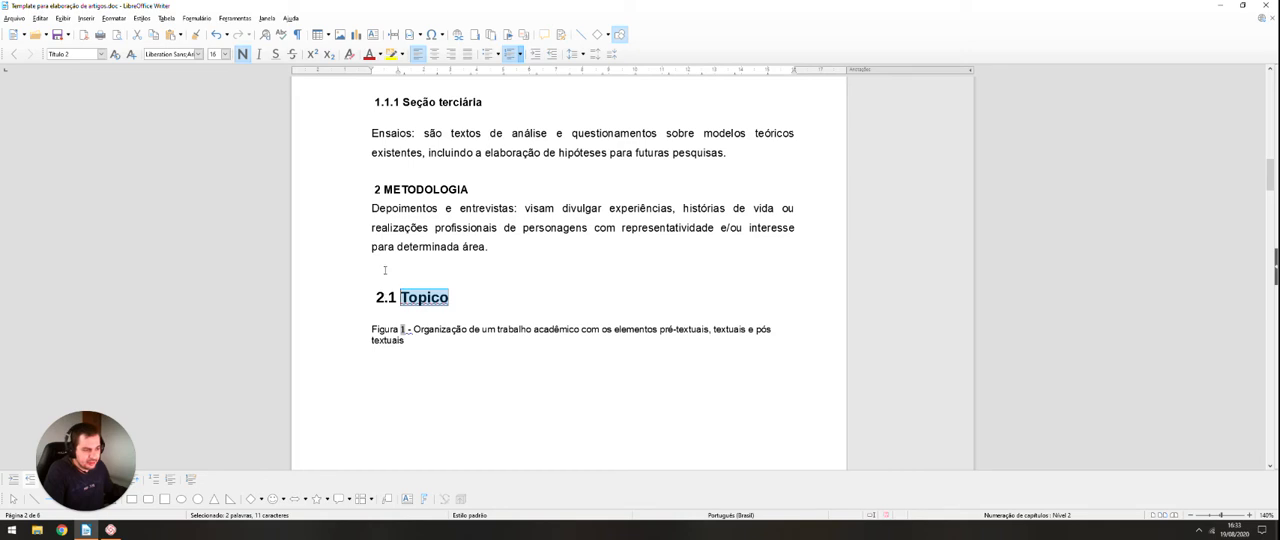
{"action": "left_click", "coordinate": [199, 54]}
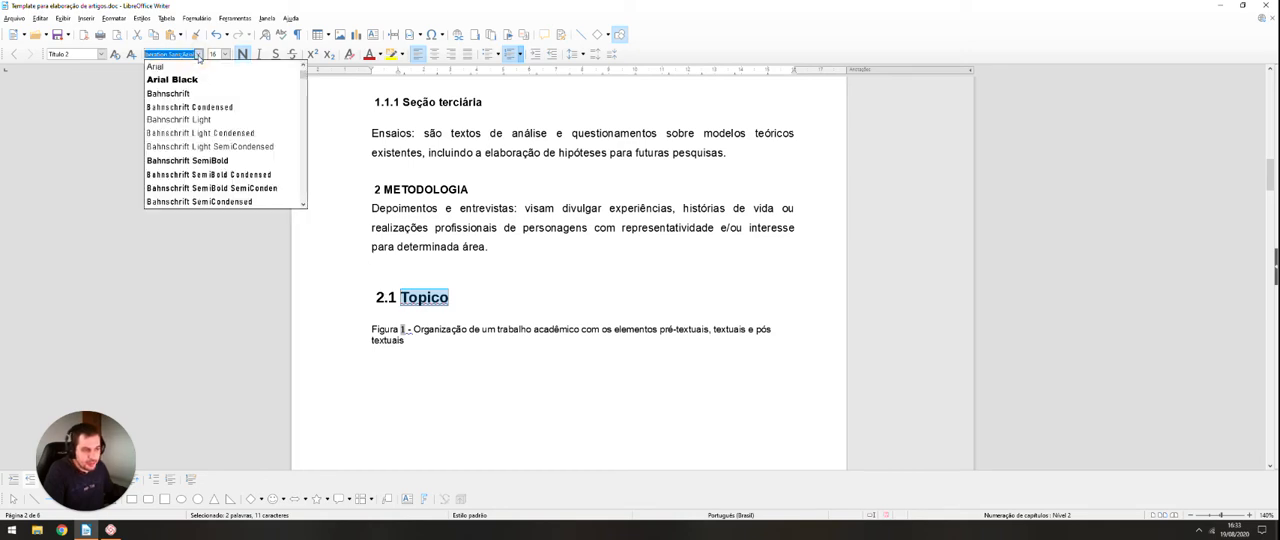
{"action": "left_click", "coordinate": [213, 68]}
{"action": "left_click", "coordinate": [226, 54]}
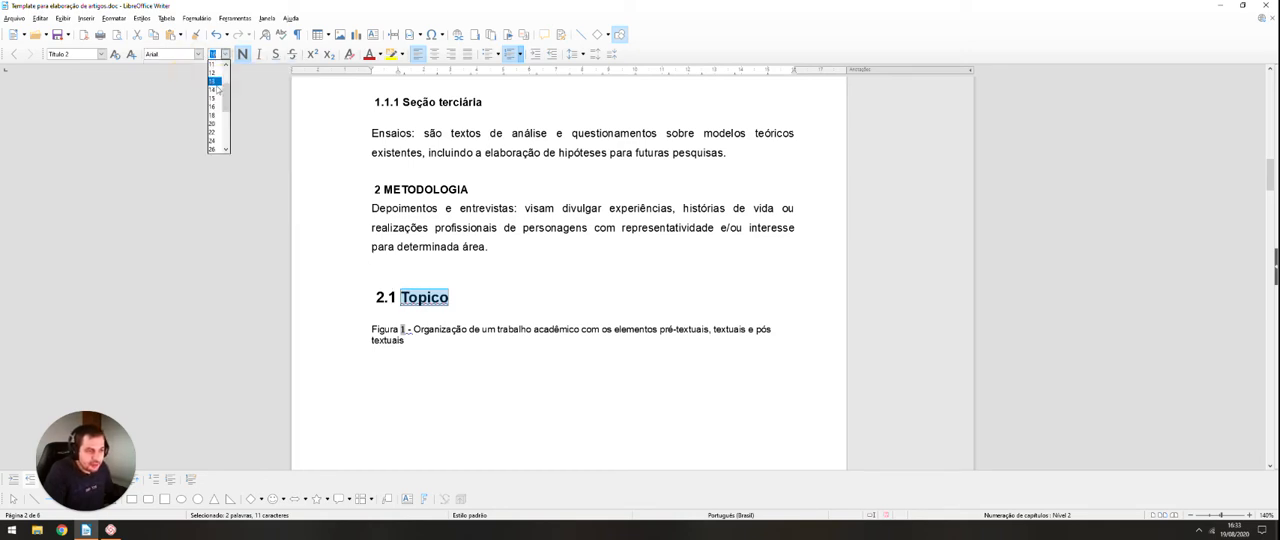
{"action": "left_click", "coordinate": [213, 73]}
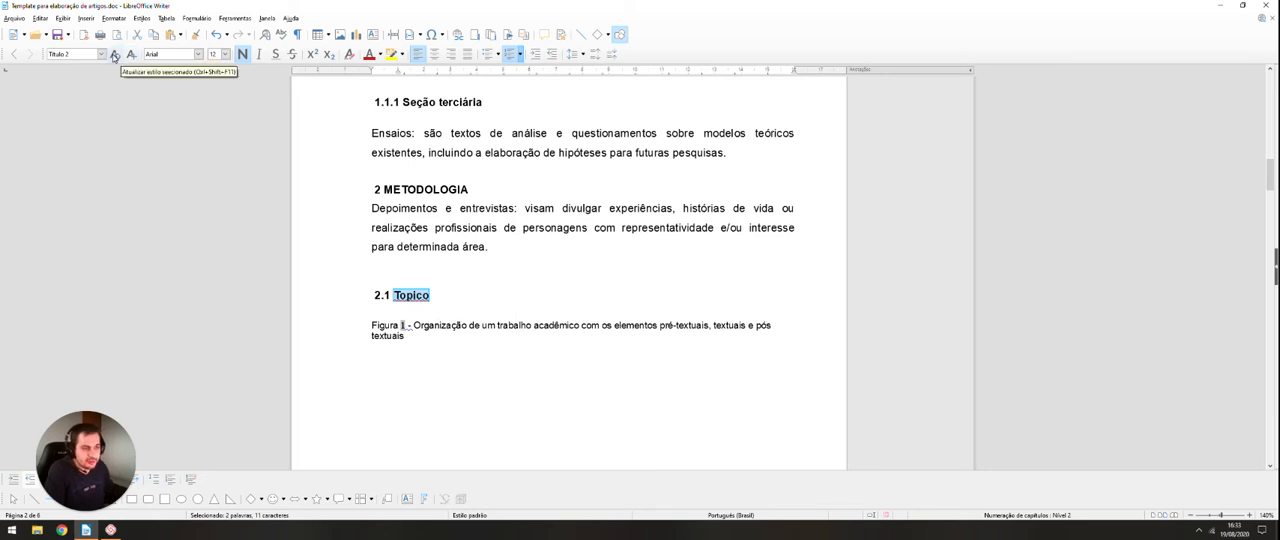
{"action": "left_click", "coordinate": [114, 55]}
Step: Try the "Título 3", "Título 2" and "Título 1" paragraph styles in turn on the "Topico" heading
{"action": "scroll", "coordinate": [308, 200], "scroll_direction": "down", "scroll_amount": 3}
{"action": "scroll", "coordinate": [308, 200], "scroll_direction": "up", "scroll_amount": 1}
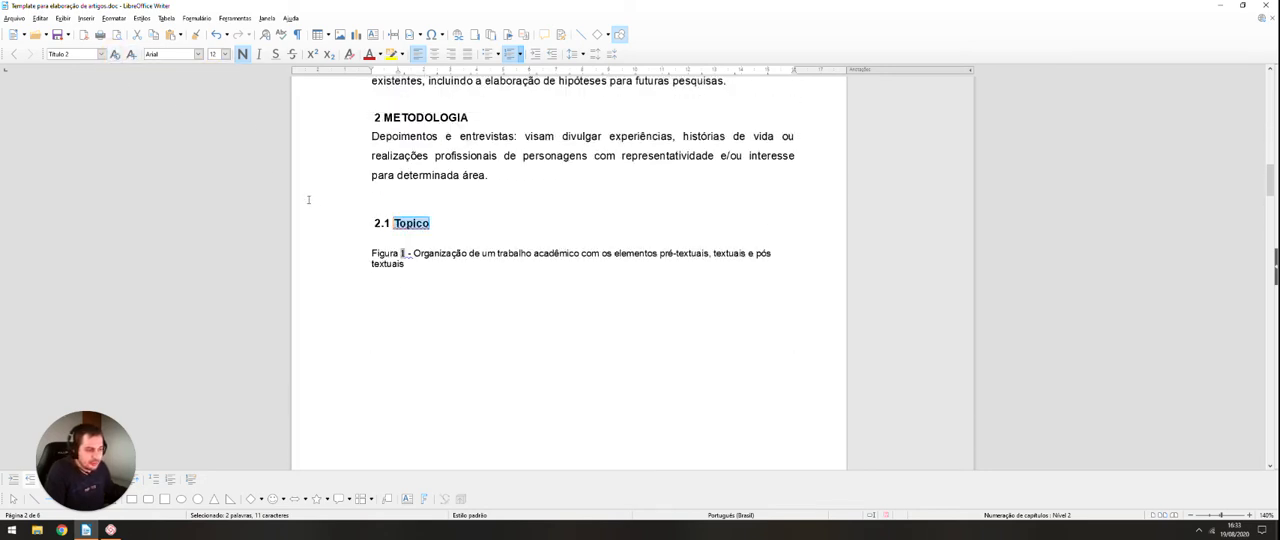
{"action": "left_click", "coordinate": [101, 55]}
{"action": "left_click", "coordinate": [78, 192]}
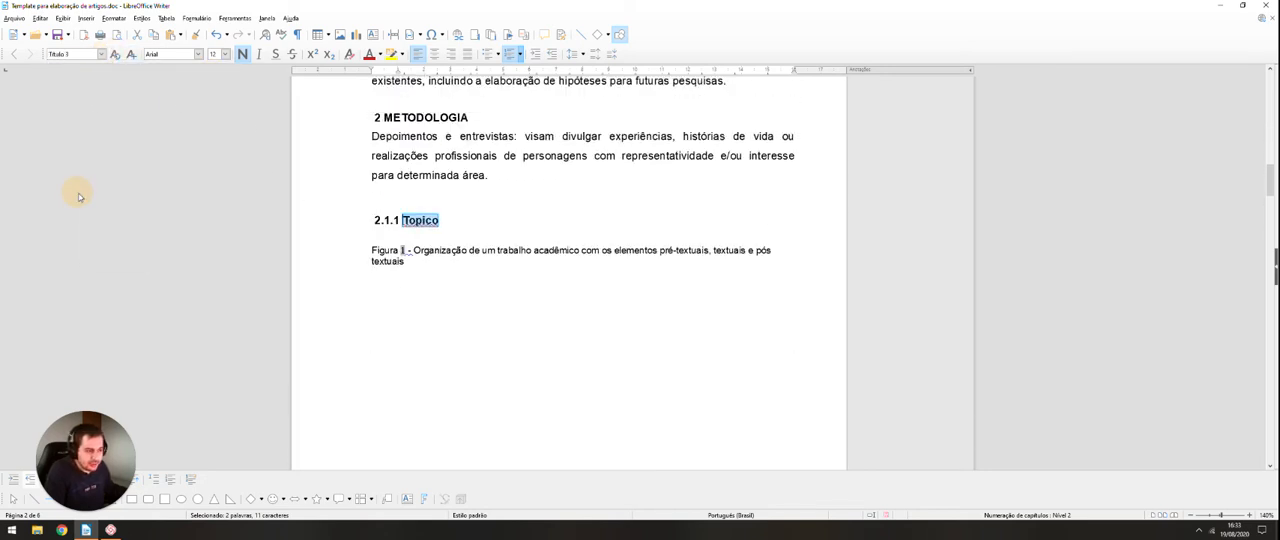
{"action": "left_click", "coordinate": [101, 55]}
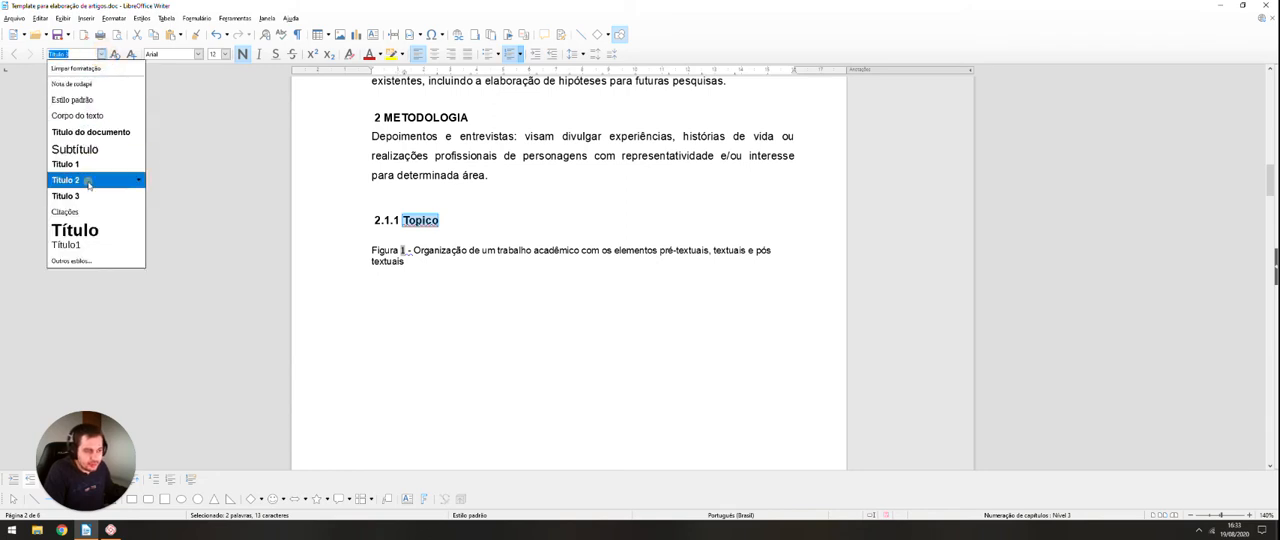
{"action": "left_click", "coordinate": [86, 177]}
{"action": "left_click", "coordinate": [101, 55]}
{"action": "left_click", "coordinate": [78, 162]}
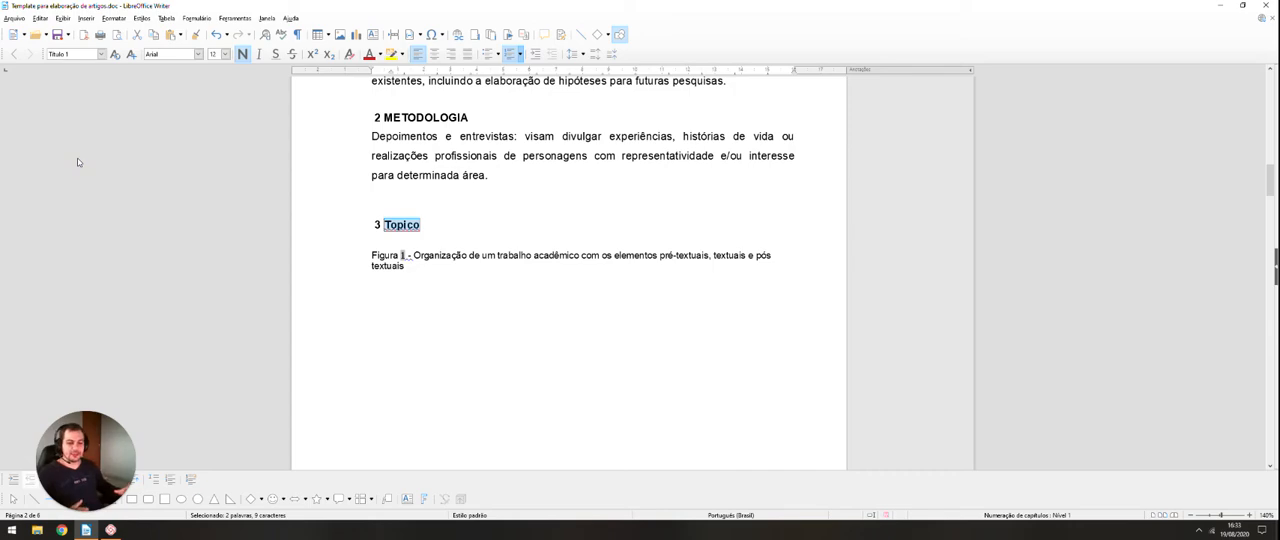
Step: Delete the "Topico" heading and the blank space above the "Figura 1" caption
{"action": "scroll", "coordinate": [479, 221], "scroll_direction": "up", "scroll_amount": 5}
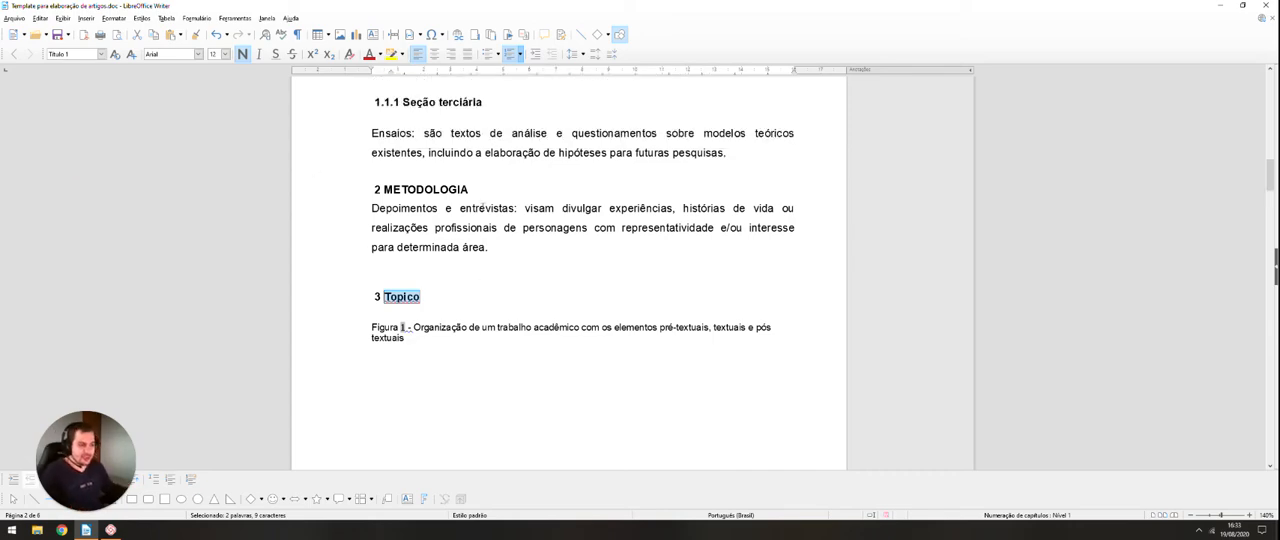
{"action": "scroll", "coordinate": [479, 221], "scroll_direction": "down", "scroll_amount": 15}
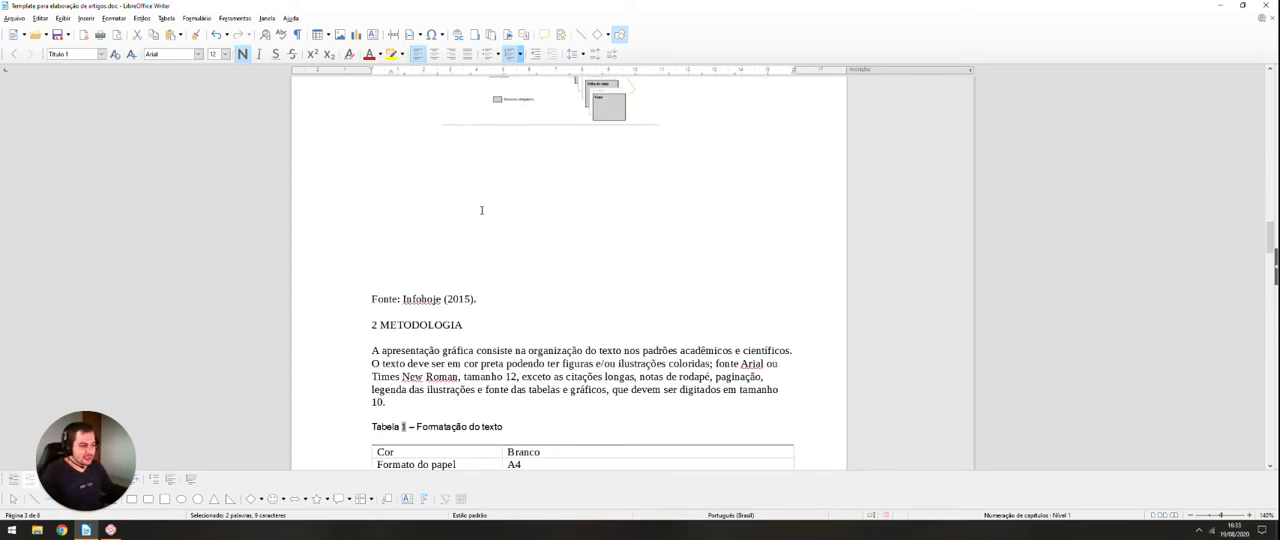
{"action": "scroll", "coordinate": [481, 200], "scroll_direction": "up", "scroll_amount": 15}
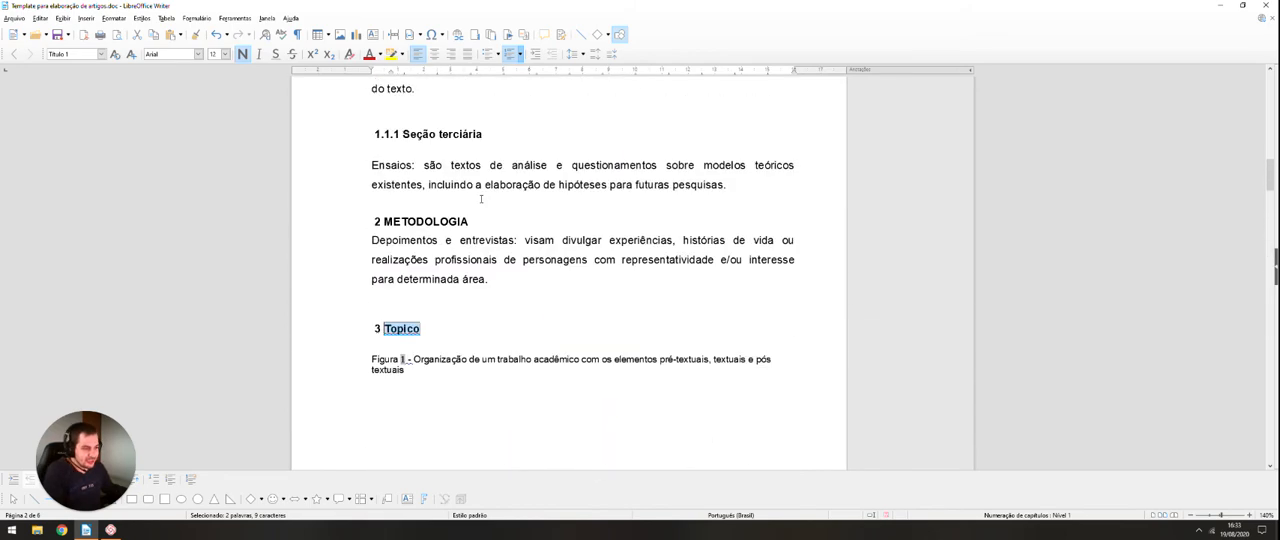
{"action": "left_click", "coordinate": [446, 366]}
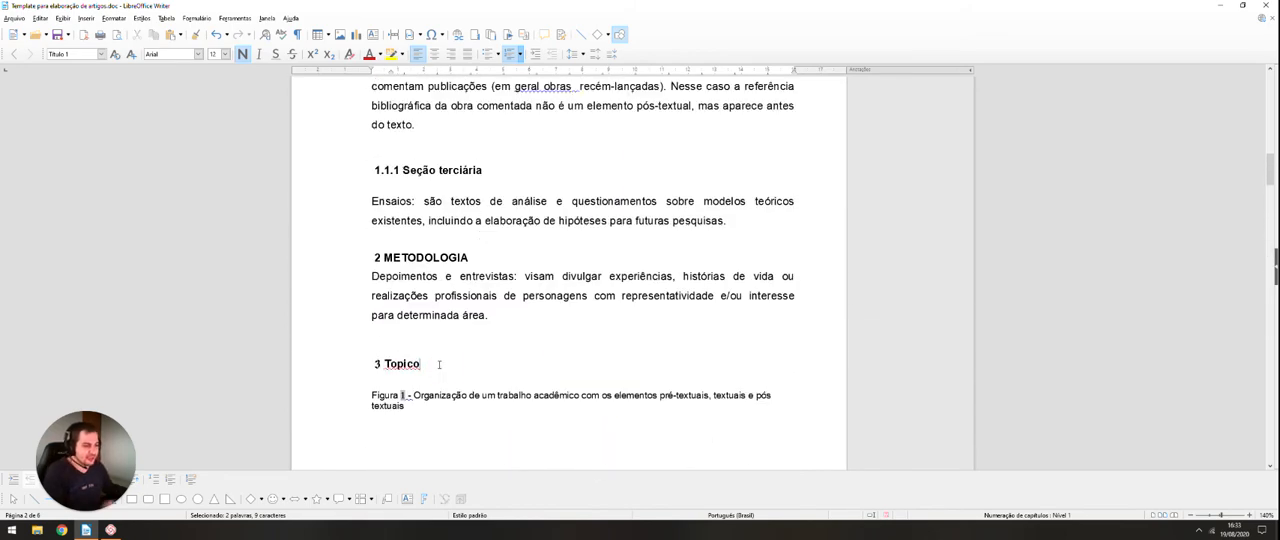
{"action": "left_click_drag", "start_coordinate": [435, 366], "coordinate": [324, 323]}
{"action": "key", "text": "Delete"}
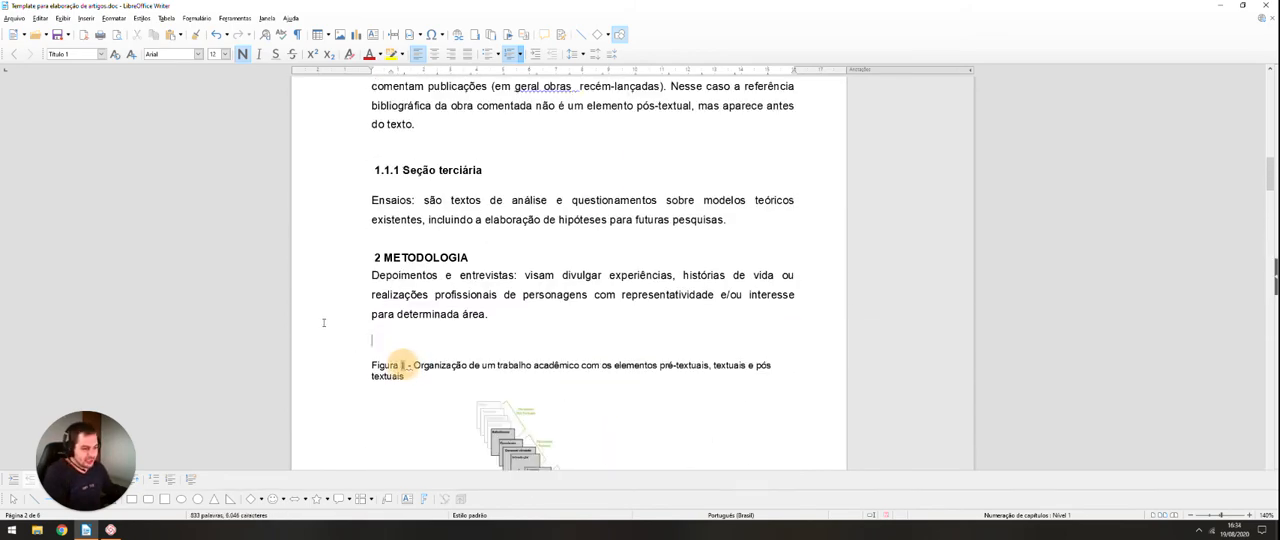
Step: Shrink the "Figura 1" image from its corner to about 2,66 x 2,77
{"action": "scroll", "coordinate": [434, 354], "scroll_direction": "down", "scroll_amount": 4}
{"action": "left_click", "coordinate": [453, 319]}
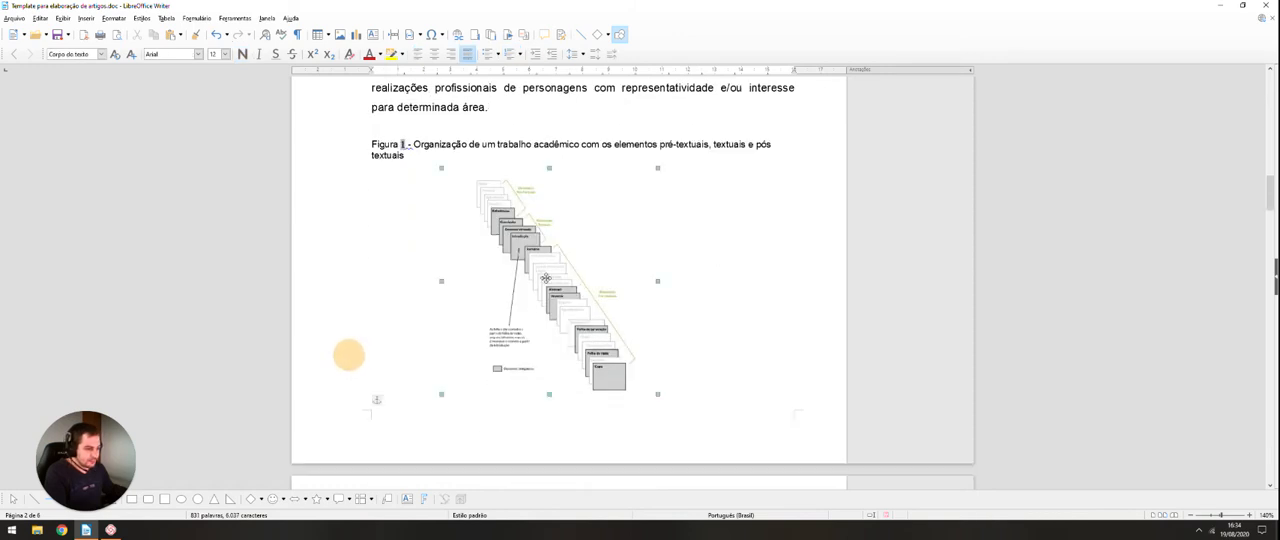
{"action": "left_click", "coordinate": [545, 279]}
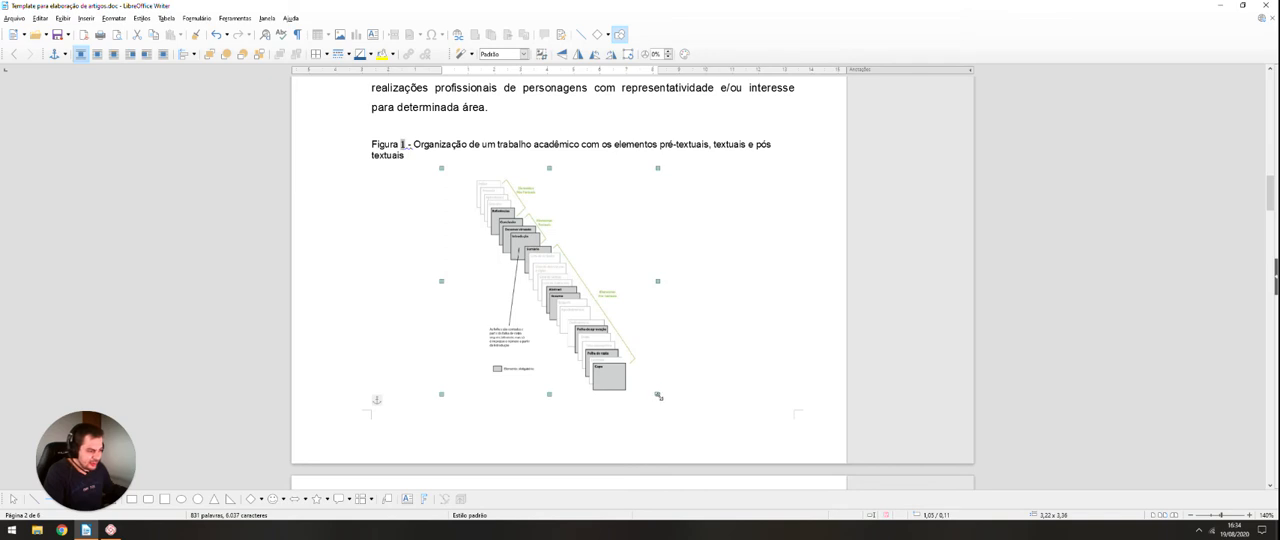
{"action": "left_click_drag", "start_coordinate": [658, 396], "coordinate": [621, 355]}
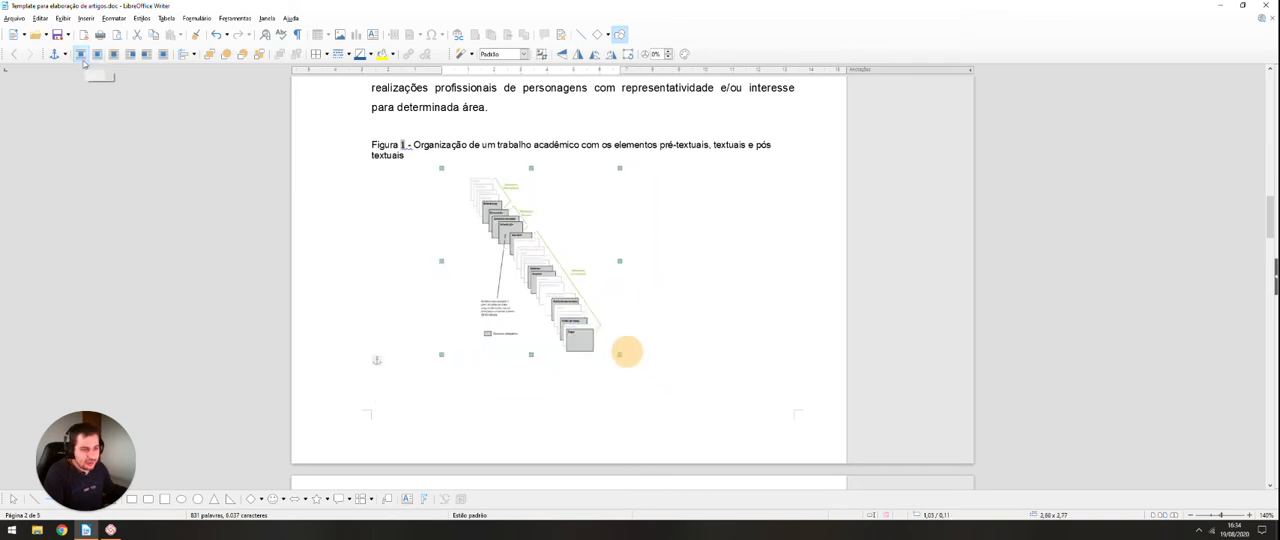
Step: Cut the description text from the manual "Figura 1 -" caption and delete the rest of that caption line above the image
{"action": "scroll", "coordinate": [481, 260], "scroll_direction": "up", "scroll_amount": 1}
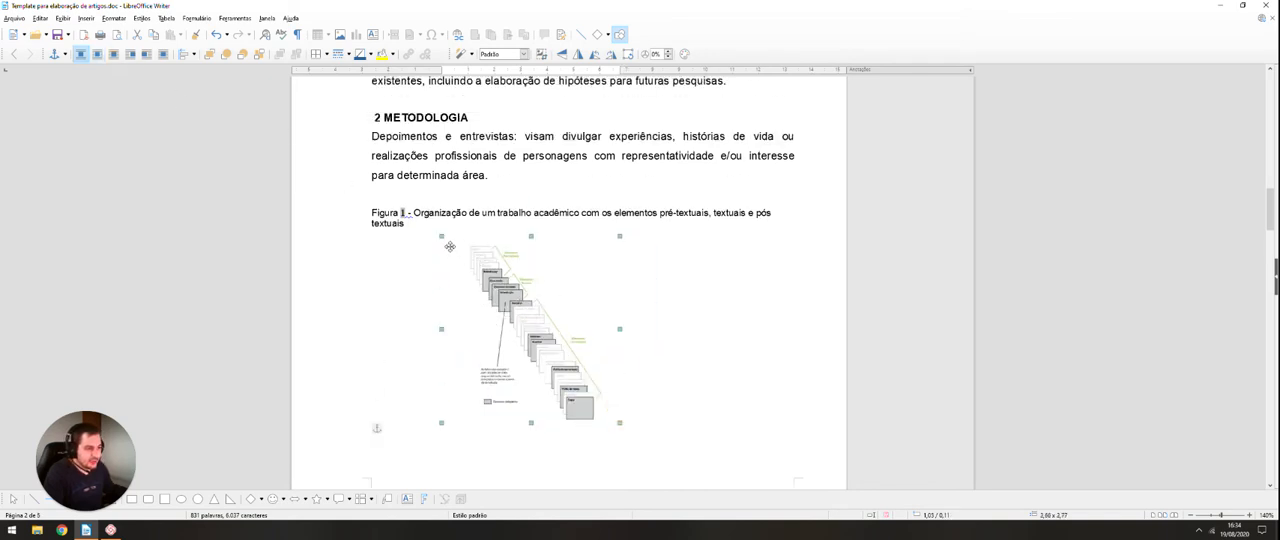
{"action": "scroll", "coordinate": [450, 246], "scroll_direction": "up", "scroll_amount": 1}
{"action": "left_click_drag", "start_coordinate": [413, 248], "coordinate": [428, 259]}
{"action": "key", "text": "ctrl+c"}
{"action": "left_click", "coordinate": [423, 263]}
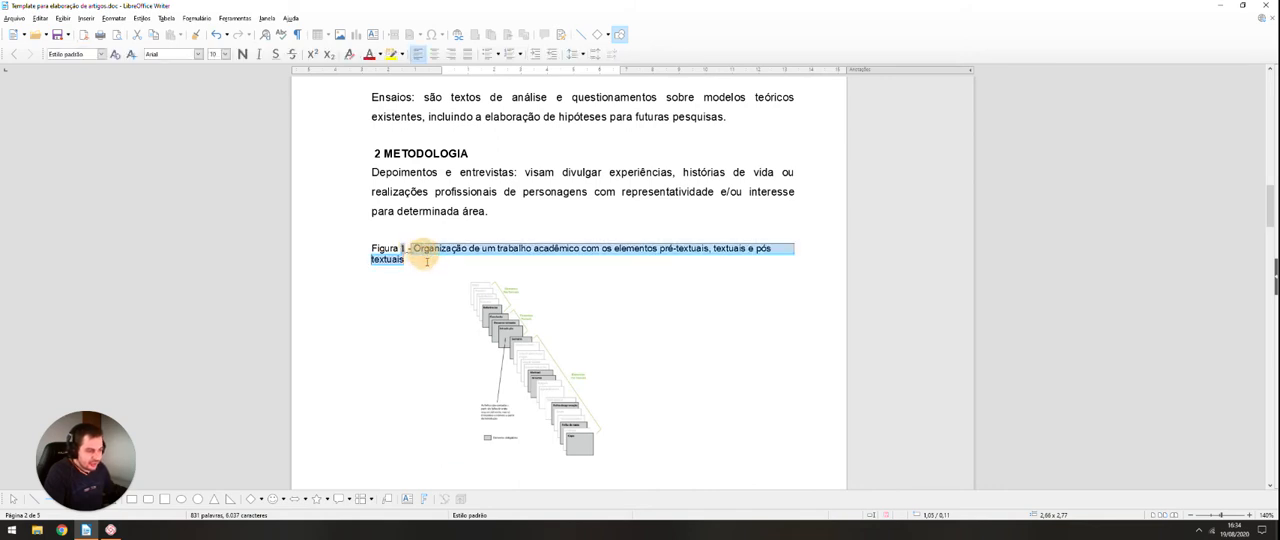
{"action": "key", "text": "Delete"}
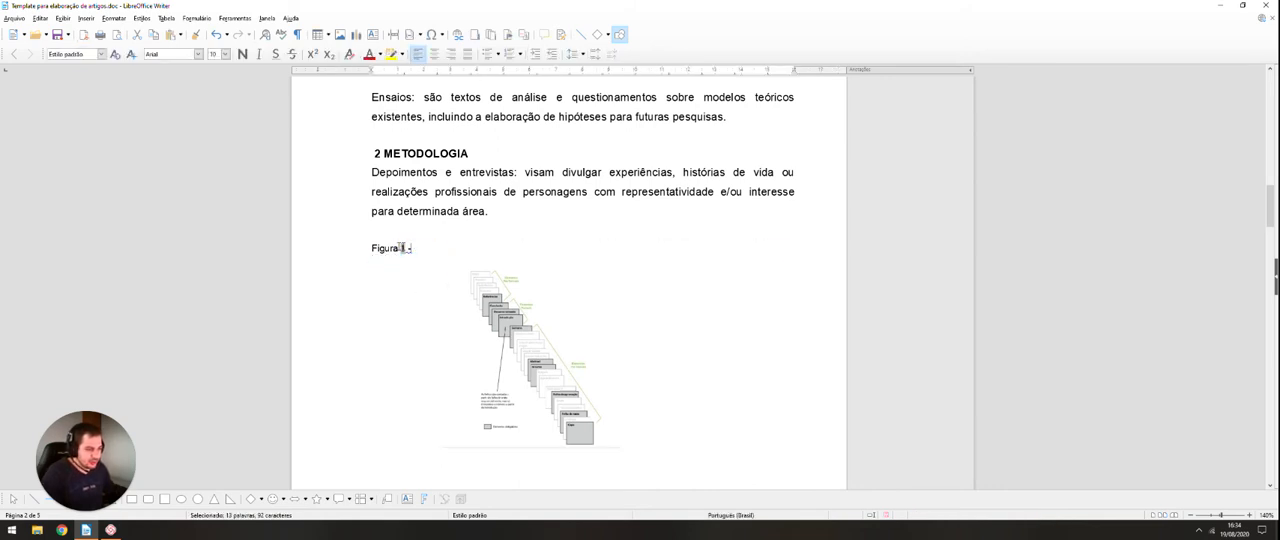
{"action": "left_click_drag", "start_coordinate": [423, 249], "coordinate": [372, 249]}
{"action": "key", "text": "Delete"}
{"action": "key", "text": "BackSpace"}
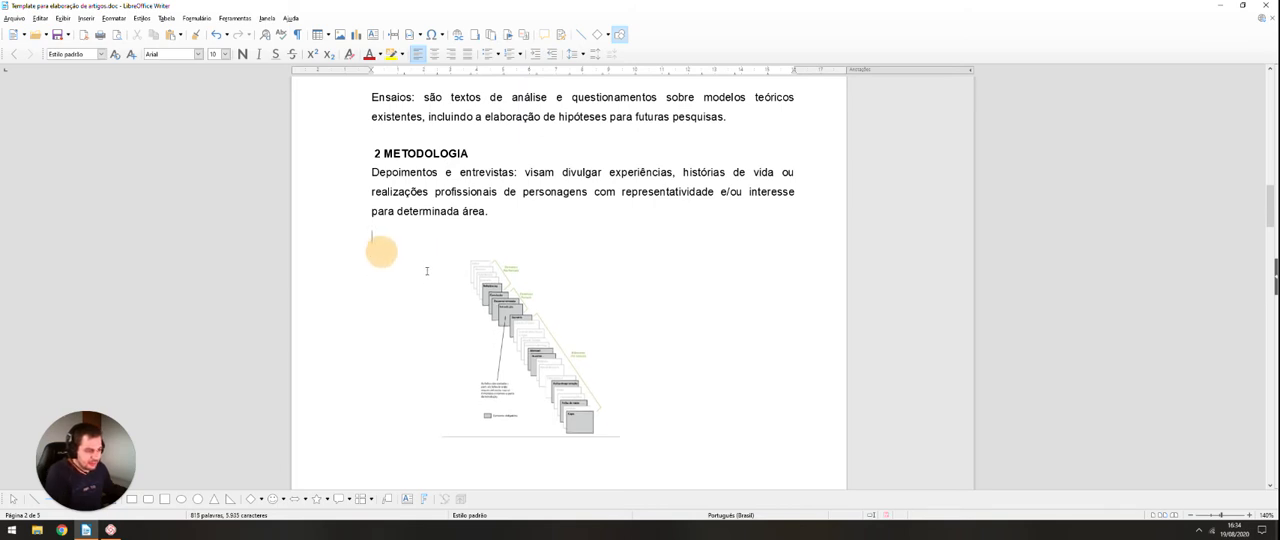
Step: Insert a "Figura" caption with the cut description above the image, and enlarge the captioned frame to about 3,03 x 3,82
{"action": "scroll", "coordinate": [547, 281], "scroll_direction": "down", "scroll_amount": 3}
{"action": "left_click", "coordinate": [546, 270]}
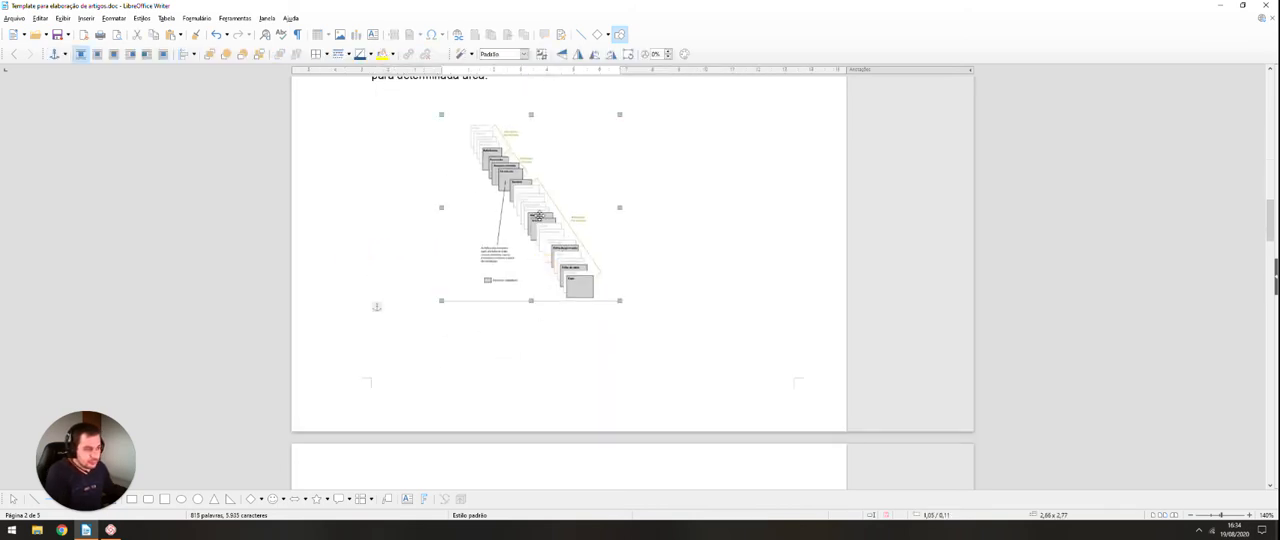
{"action": "right_click", "coordinate": [509, 226]}
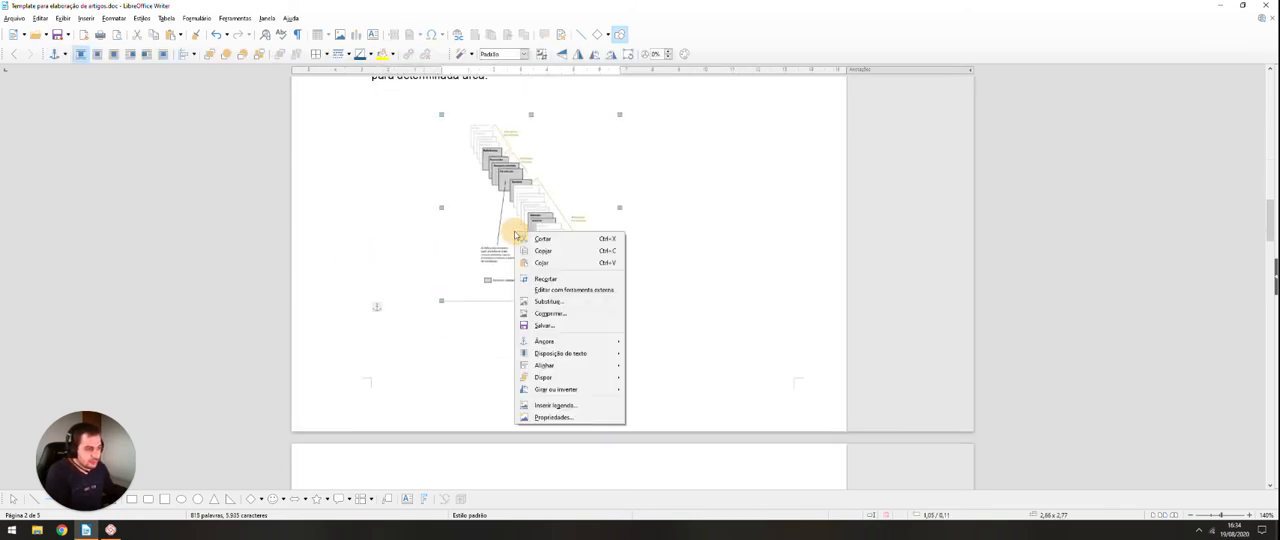
{"action": "left_click", "coordinate": [556, 406]}
{"action": "left_click", "coordinate": [553, 196]}
{"action": "key", "text": "ctrl+v"}
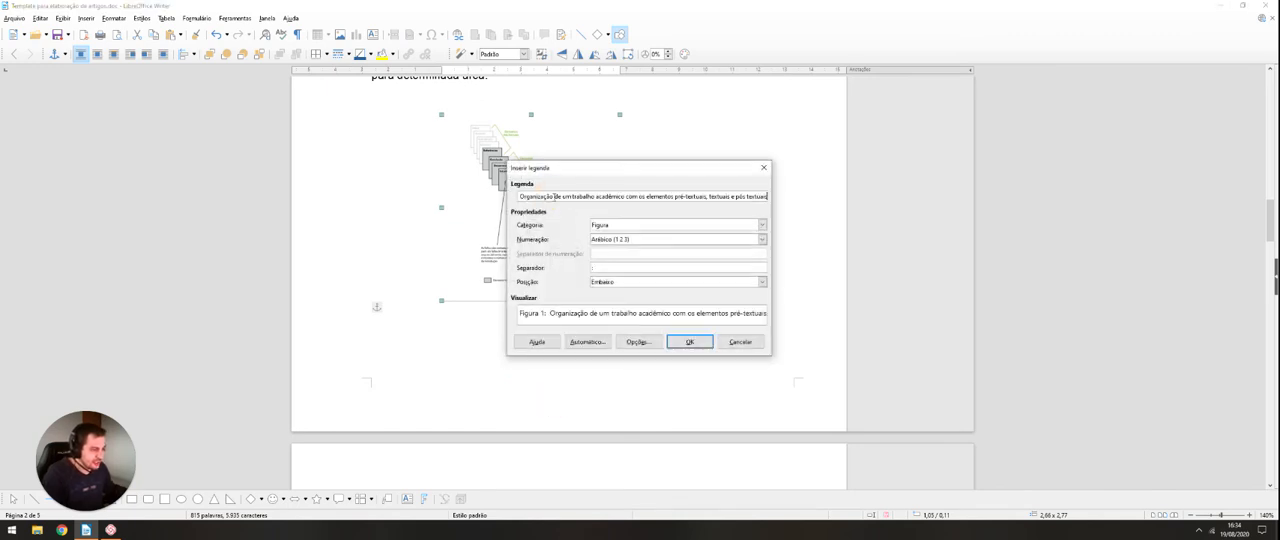
{"action": "left_click", "coordinate": [653, 285]}
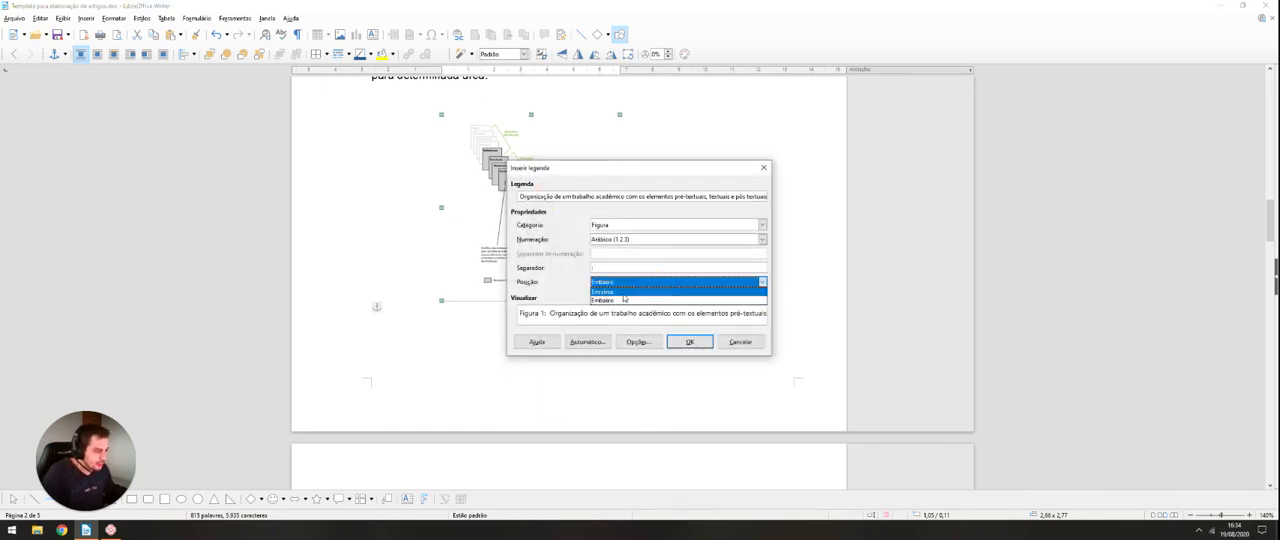
{"action": "left_click", "coordinate": [612, 294]}
{"action": "left_click", "coordinate": [689, 341]}
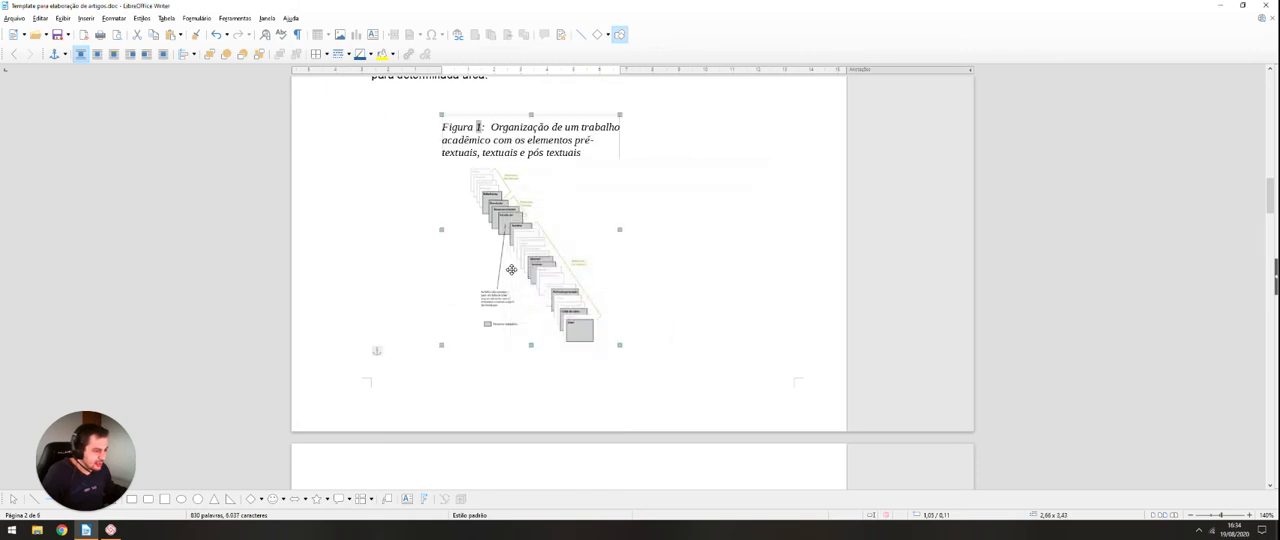
{"action": "scroll", "coordinate": [511, 269], "scroll_direction": "up", "scroll_amount": 2}
{"action": "left_click_drag", "start_coordinate": [620, 297], "coordinate": [645, 298]}
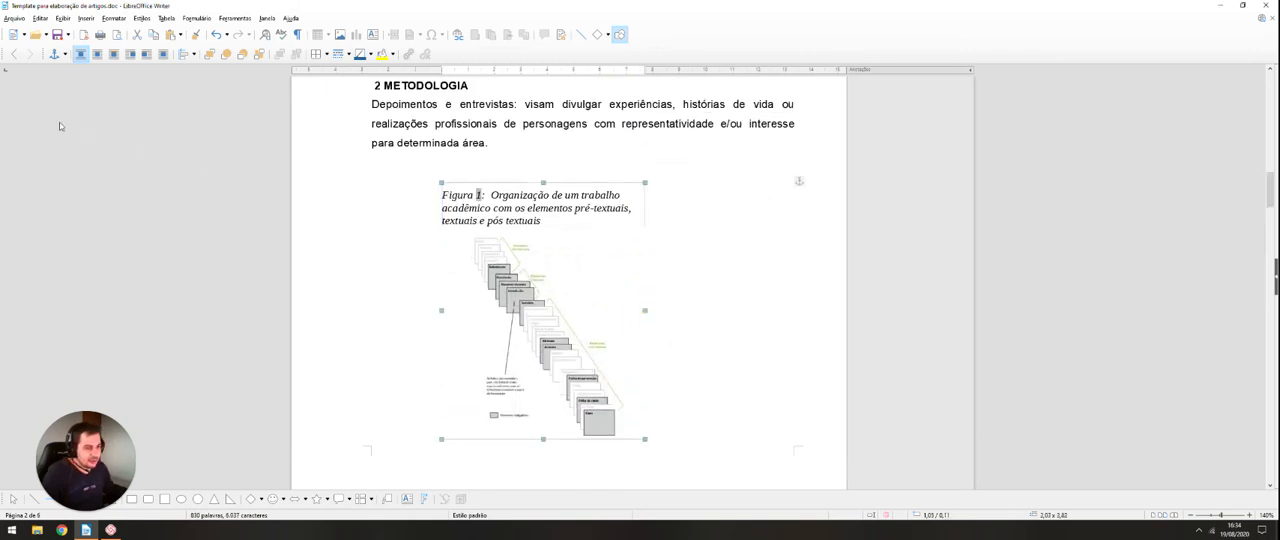
Step: Delete the blank lines above the "Fonte: Infohoje (2015)." line on the page after the figure
{"action": "scroll", "coordinate": [450, 255], "scroll_direction": "down", "scroll_amount": 10}
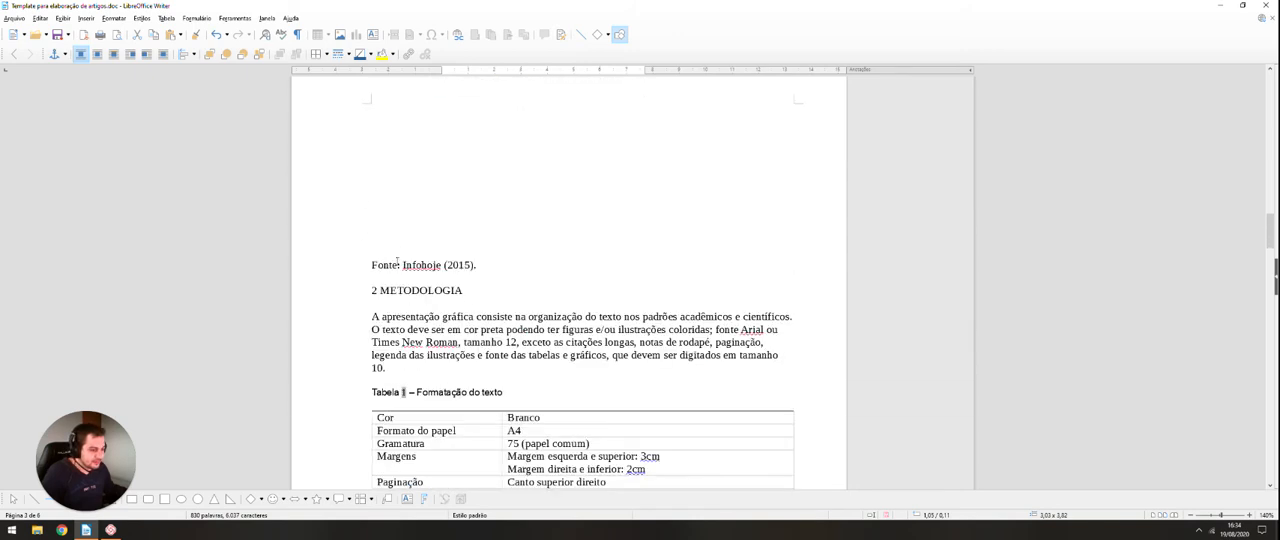
{"action": "left_click", "coordinate": [397, 242]}
{"action": "scroll", "coordinate": [393, 258], "scroll_direction": "up", "scroll_amount": 1}
{"action": "left_click_drag", "start_coordinate": [477, 297], "coordinate": [343, 156]}
{"action": "left_click", "coordinate": [388, 220]}
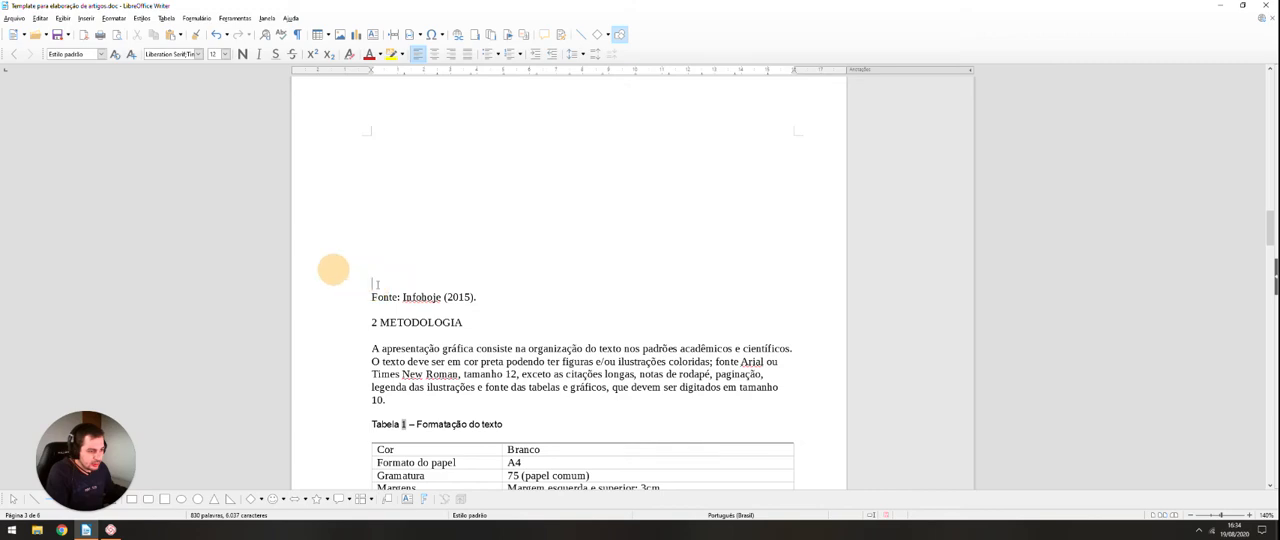
{"action": "left_click_drag", "start_coordinate": [377, 284], "coordinate": [361, 153]}
{"action": "key", "text": "Delete"}
Step: Center the "Fonte: Infohoje (2015)." line
{"action": "scroll", "coordinate": [643, 259], "scroll_direction": "up", "scroll_amount": 5}
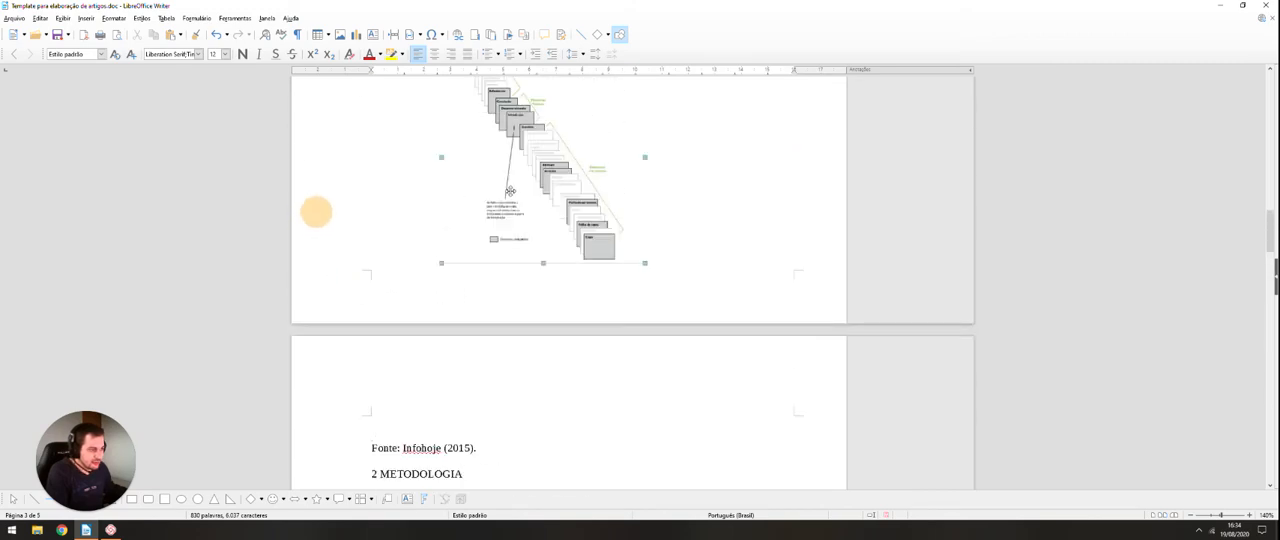
{"action": "scroll", "coordinate": [643, 259], "scroll_direction": "up", "scroll_amount": 2}
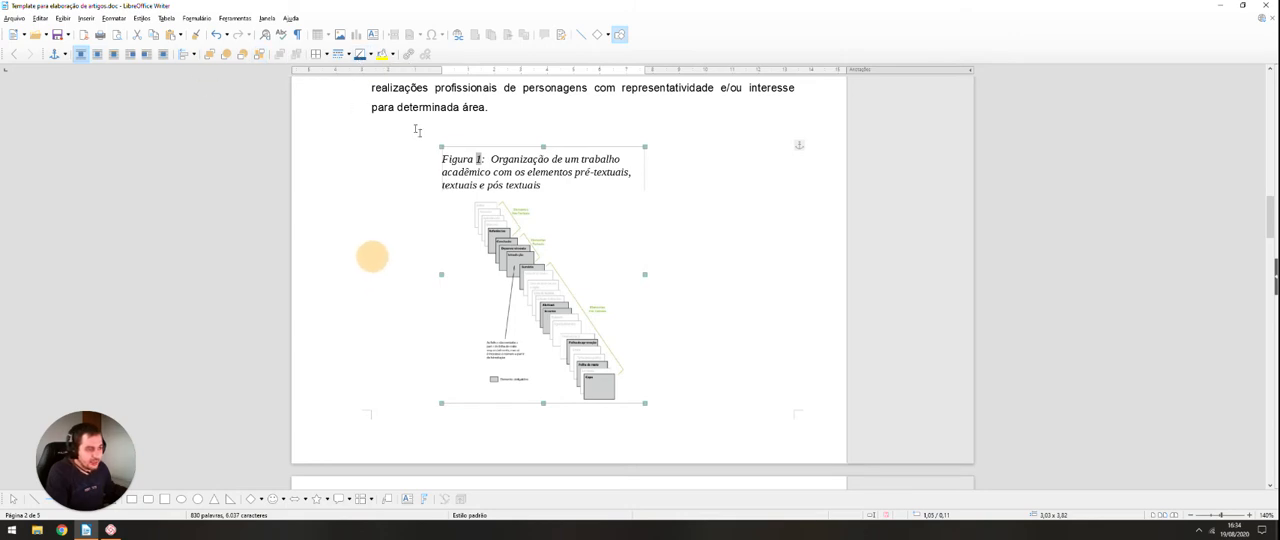
{"action": "left_click", "coordinate": [510, 317]}
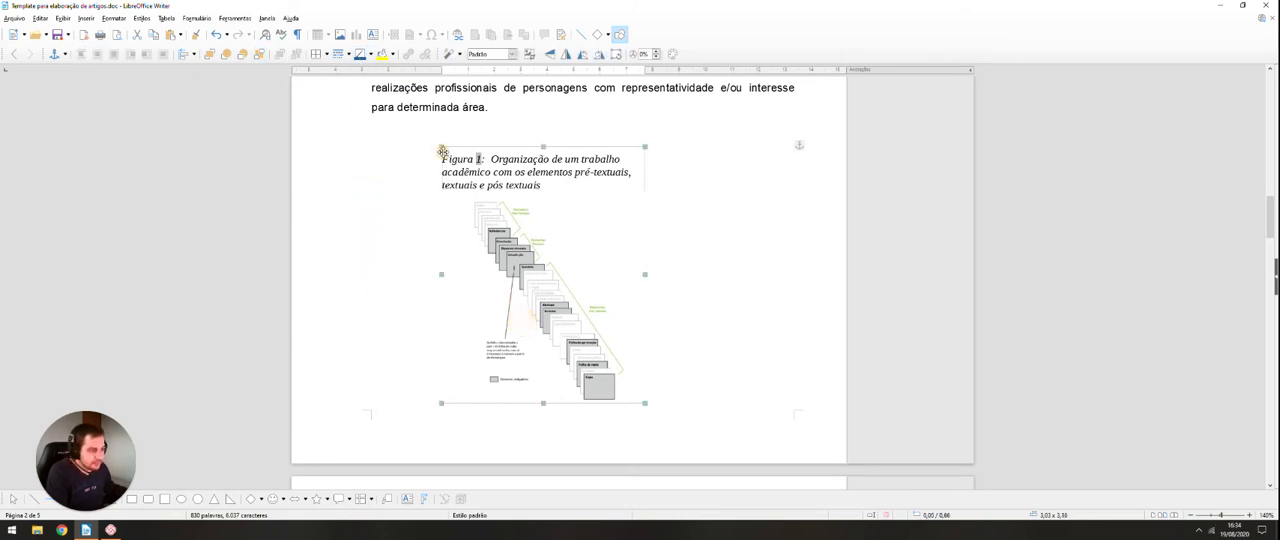
{"action": "left_click", "coordinate": [442, 151]}
{"action": "scroll", "coordinate": [442, 151], "scroll_direction": "down", "scroll_amount": 4}
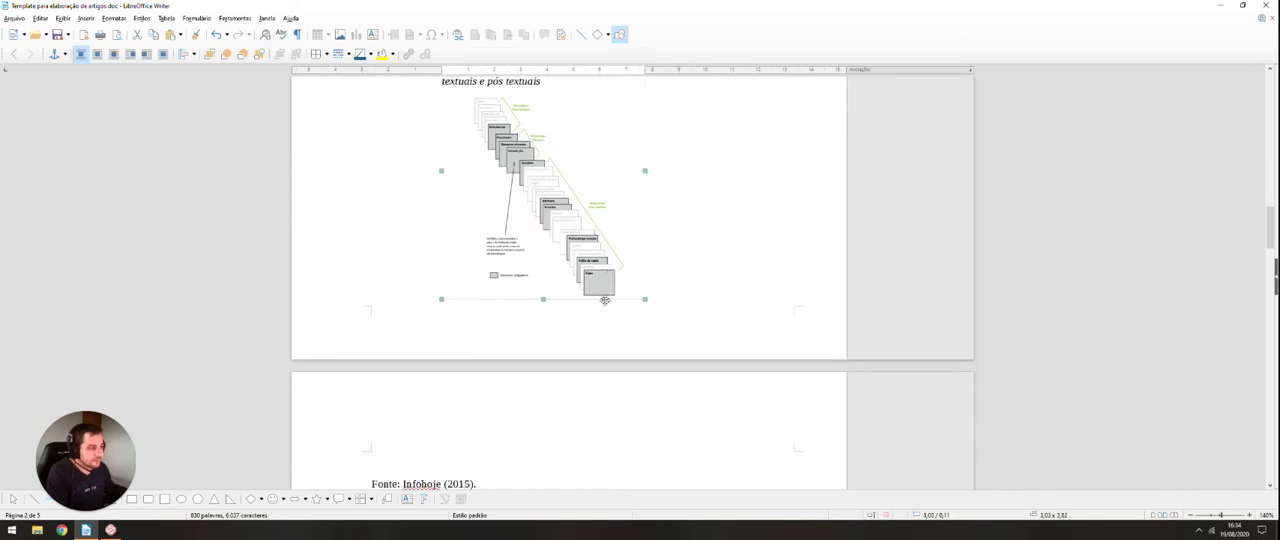
{"action": "key", "text": "Escape"}
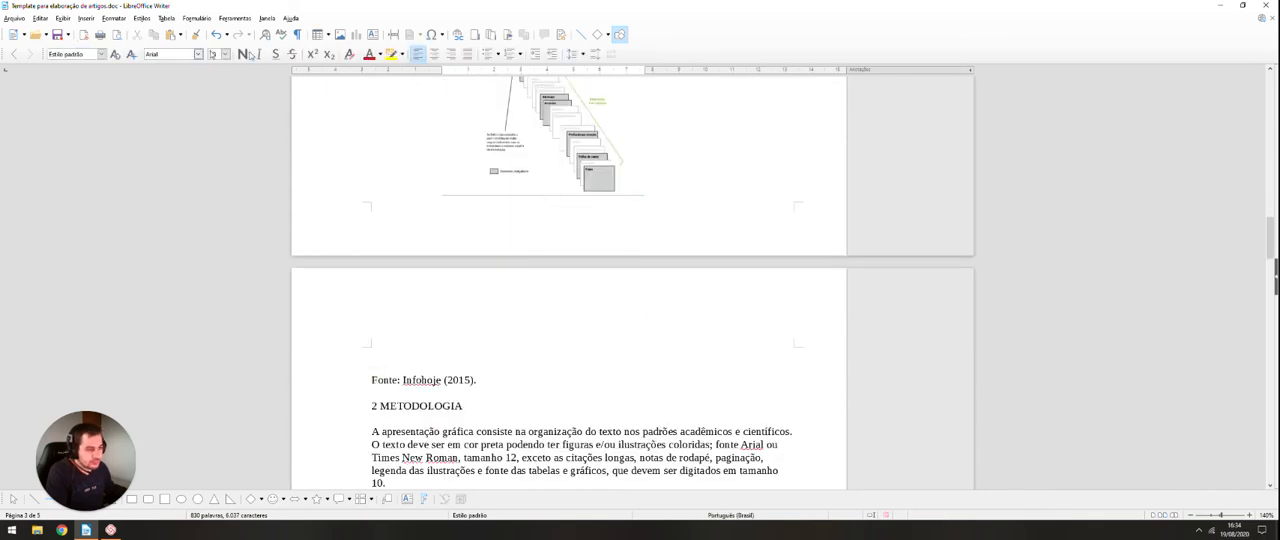
{"action": "left_click", "coordinate": [434, 53]}
Step: Move the captioned figure frame rightwards towards the middle of the text area, to about 1,52 / 0,07
{"action": "scroll", "coordinate": [536, 352], "scroll_direction": "up", "scroll_amount": 2}
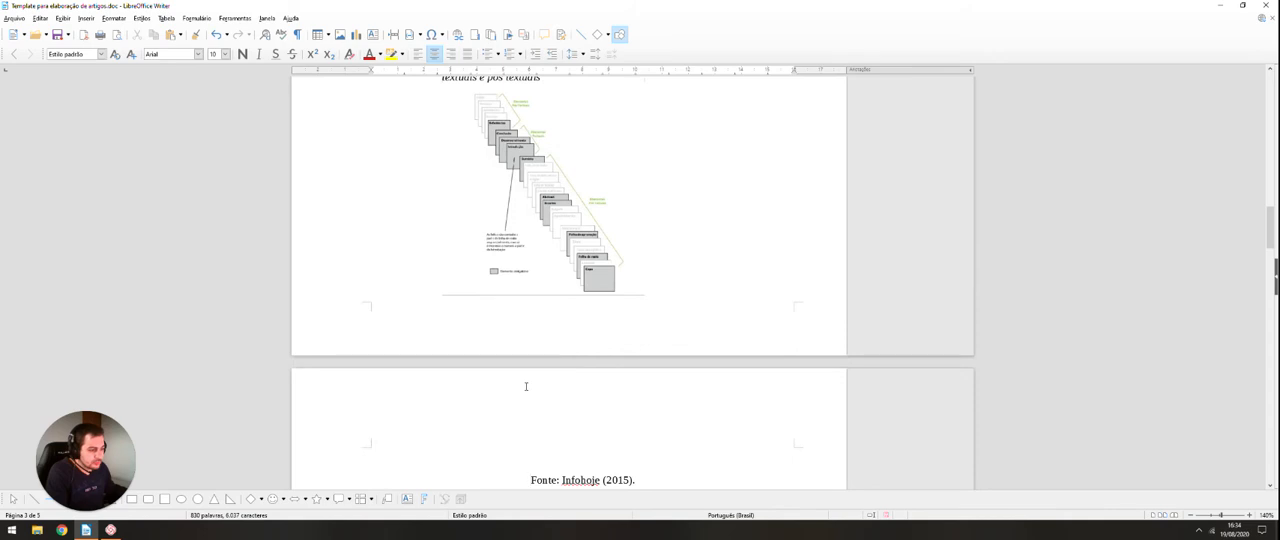
{"action": "scroll", "coordinate": [525, 386], "scroll_direction": "up", "scroll_amount": 4}
{"action": "left_click", "coordinate": [523, 253]}
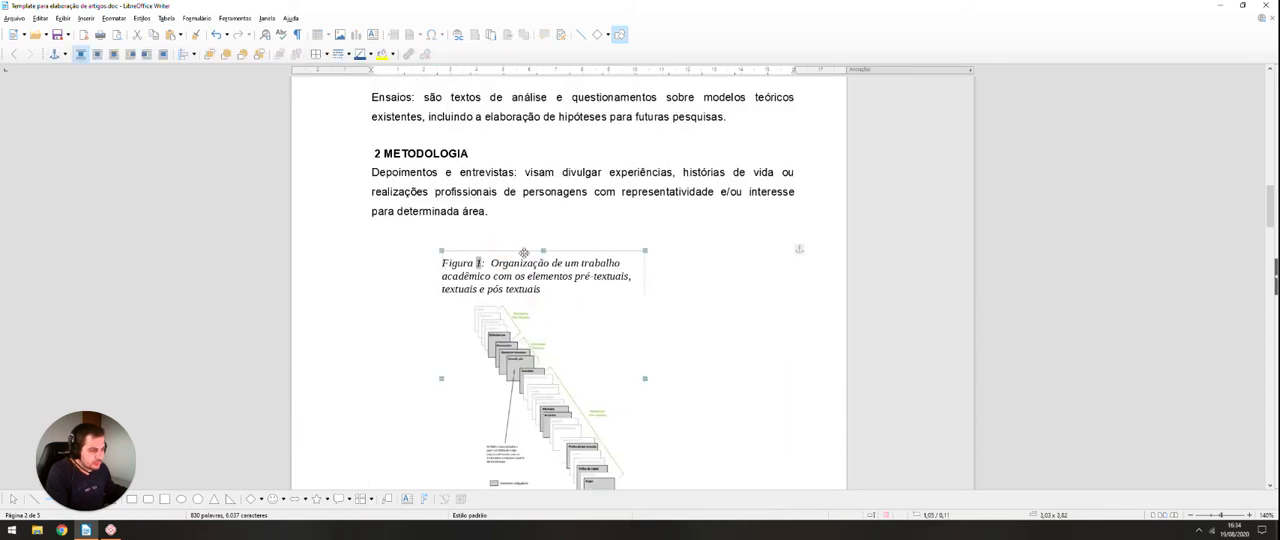
{"action": "left_click_drag", "start_coordinate": [518, 251], "coordinate": [549, 247]}
Step: Delete the manually typed number "2" in front of "METODOLOGIA" below the figure's source line
{"action": "scroll", "coordinate": [549, 248], "scroll_direction": "down", "scroll_amount": 5}
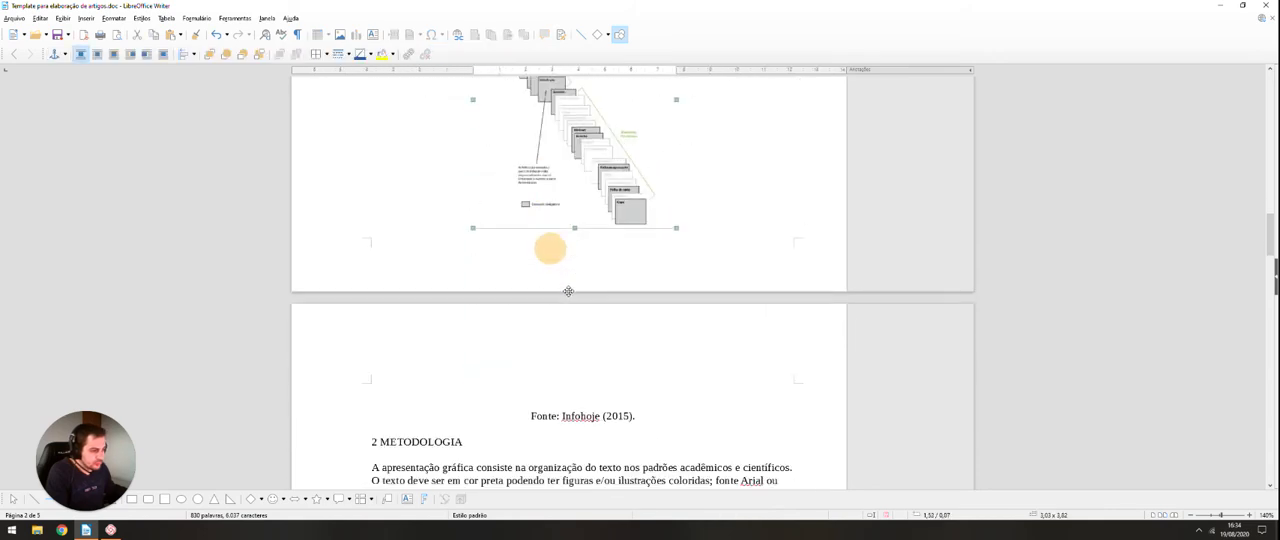
{"action": "left_click", "coordinate": [516, 414]}
{"action": "scroll", "coordinate": [380, 330], "scroll_direction": "down", "scroll_amount": 3}
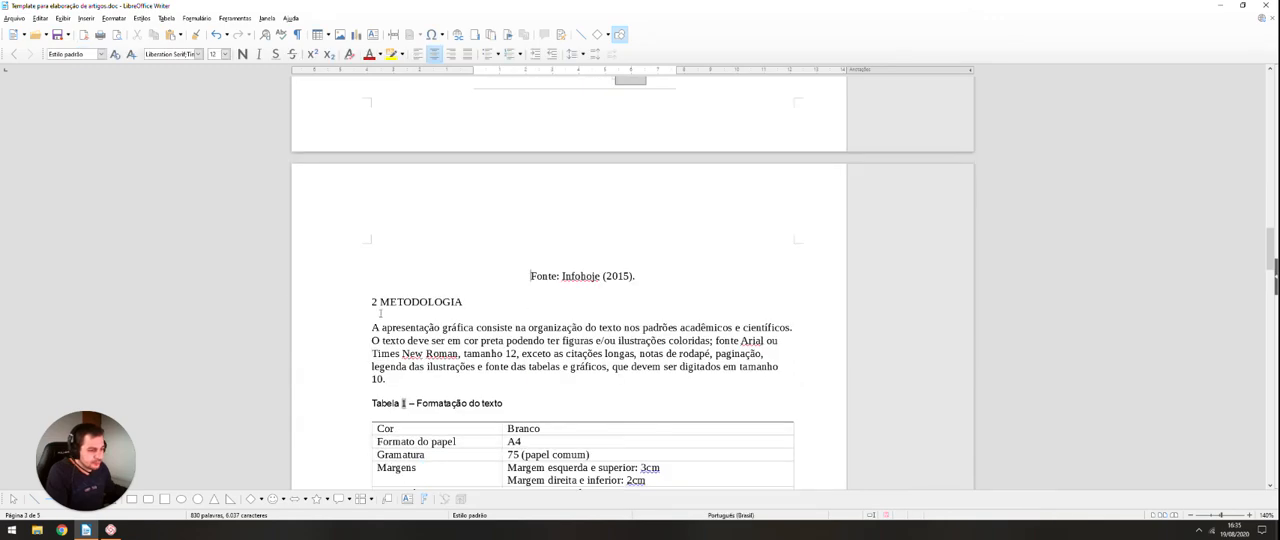
{"action": "left_click", "coordinate": [378, 302]}
{"action": "key", "text": "BackSpace"}
{"action": "key", "text": "BackSpace"}
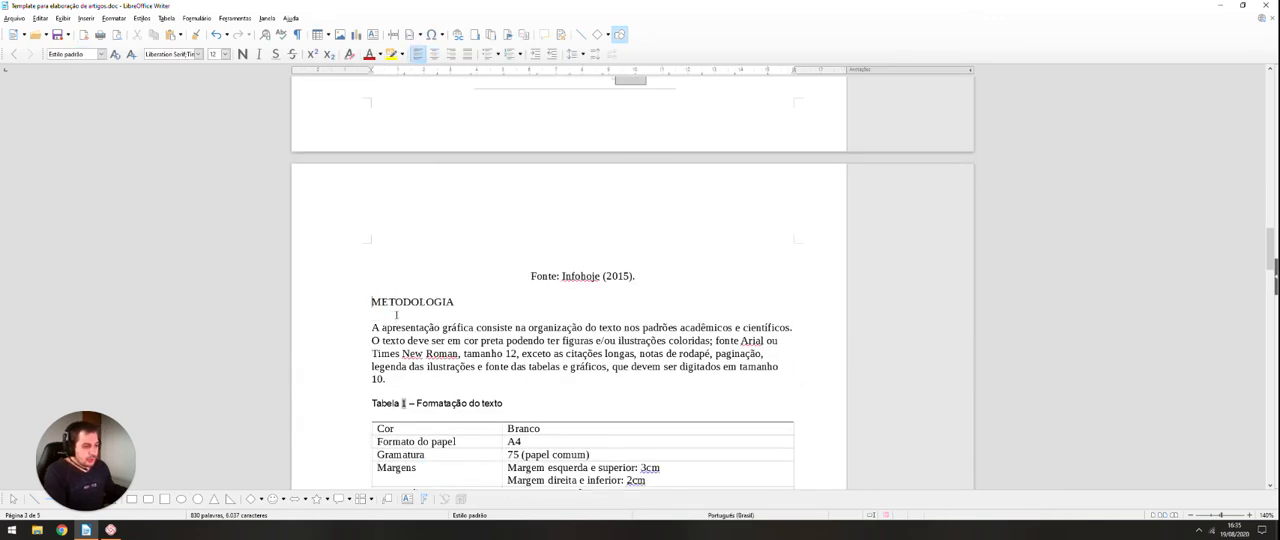
{"action": "left_click", "coordinate": [468, 304]}
Step: Delete the duplicate "METODOLOGIA" heading above the "Depoimentos e entrevistas" paragraph, including its empty line
{"action": "scroll", "coordinate": [468, 306], "scroll_direction": "up", "scroll_amount": 10}
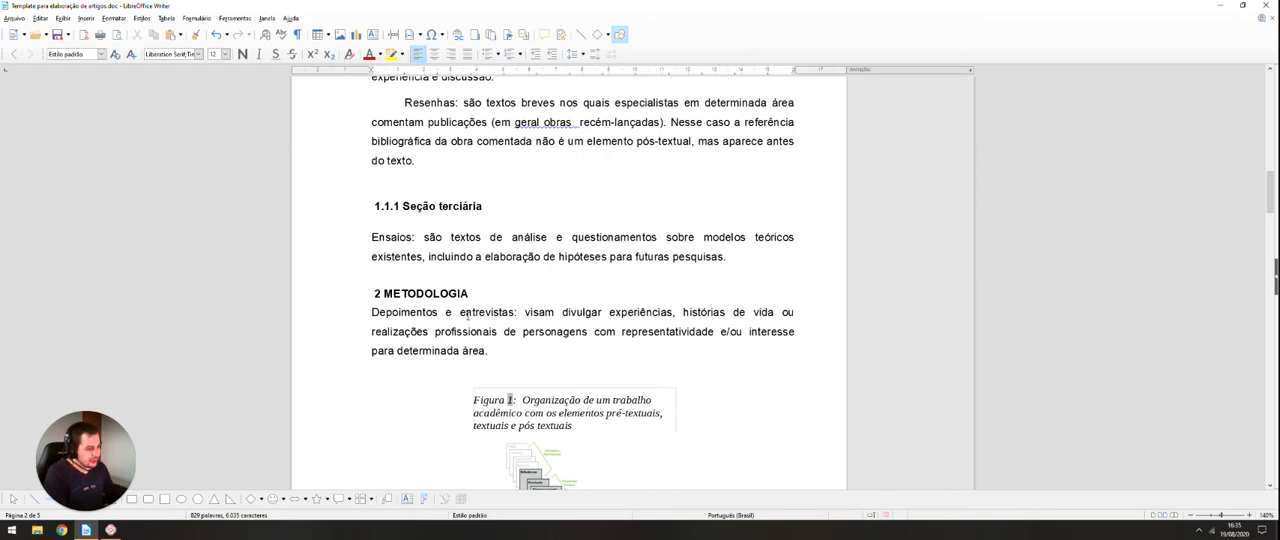
{"action": "scroll", "coordinate": [455, 290], "scroll_direction": "down", "scroll_amount": 10}
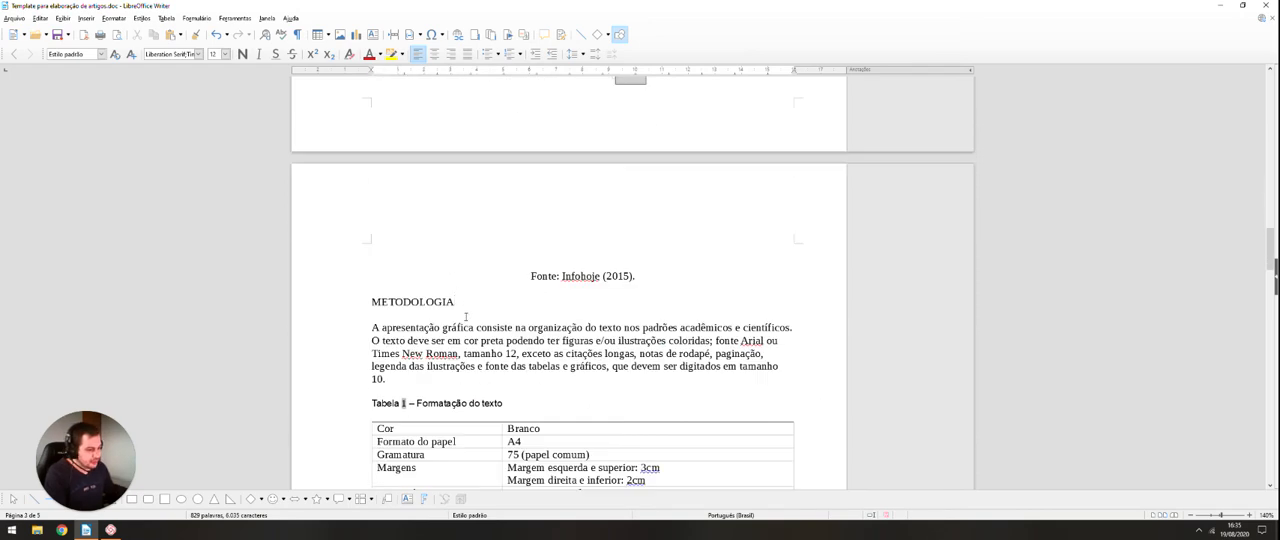
{"action": "scroll", "coordinate": [480, 354], "scroll_direction": "up", "scroll_amount": 10}
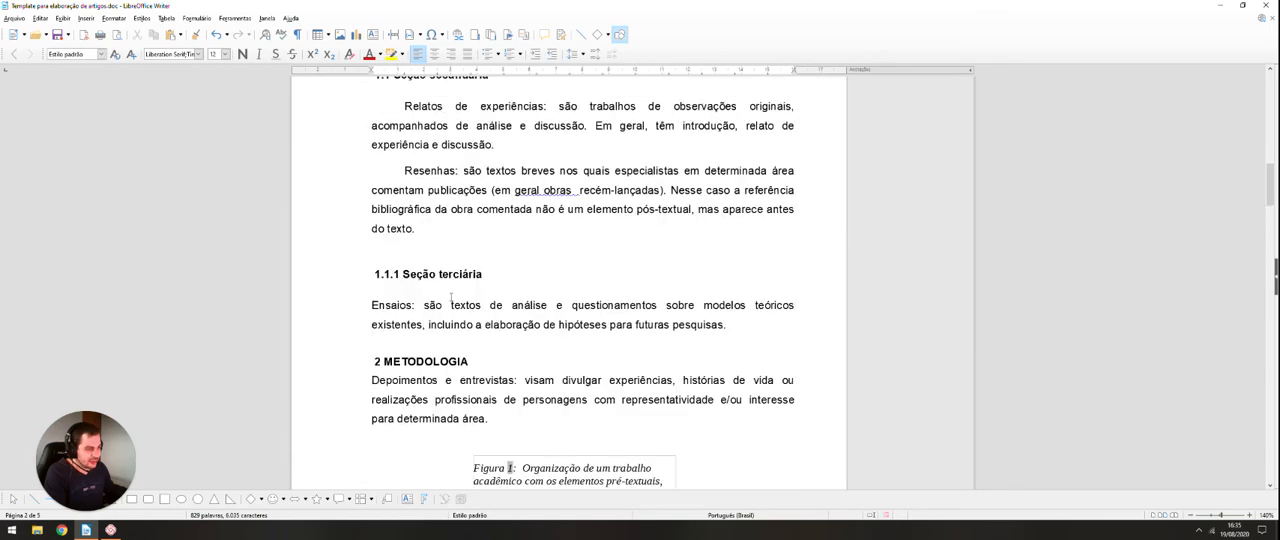
{"action": "left_click_drag", "start_coordinate": [479, 359], "coordinate": [384, 358]}
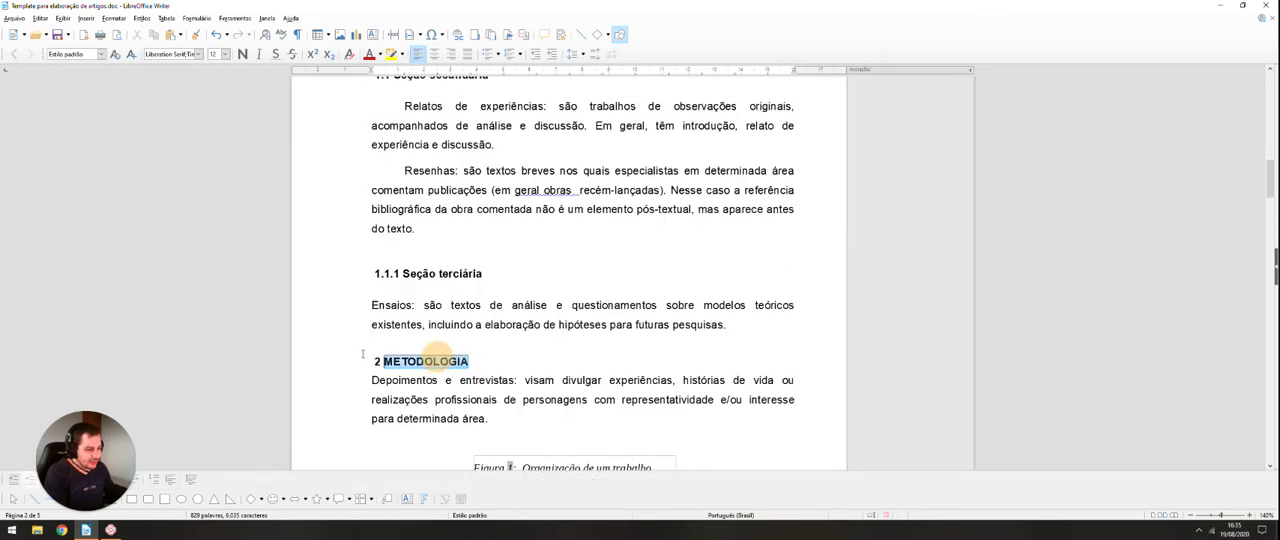
{"action": "key", "text": "Delete"}
{"action": "key", "text": "BackSpace"}
{"action": "key", "text": "BackSpace"}
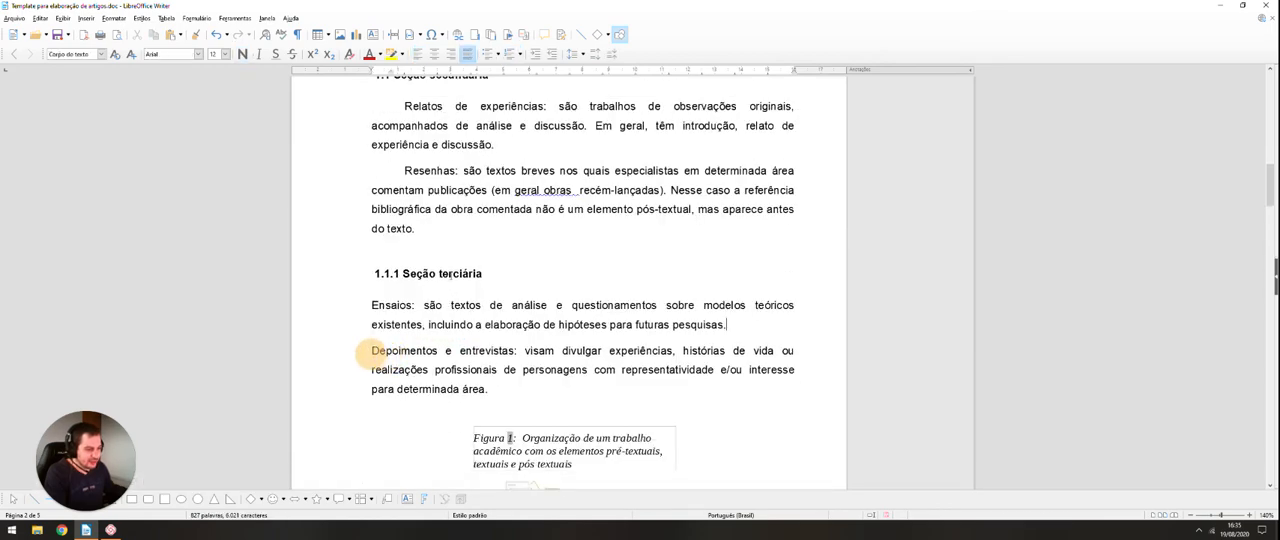
Step: Apply the "Título 1" paragraph style to the "METODOLOGIA" line below the figure's source
{"action": "scroll", "coordinate": [450, 279], "scroll_direction": "down", "scroll_amount": 3}
{"action": "scroll", "coordinate": [450, 279], "scroll_direction": "down", "scroll_amount": 8}
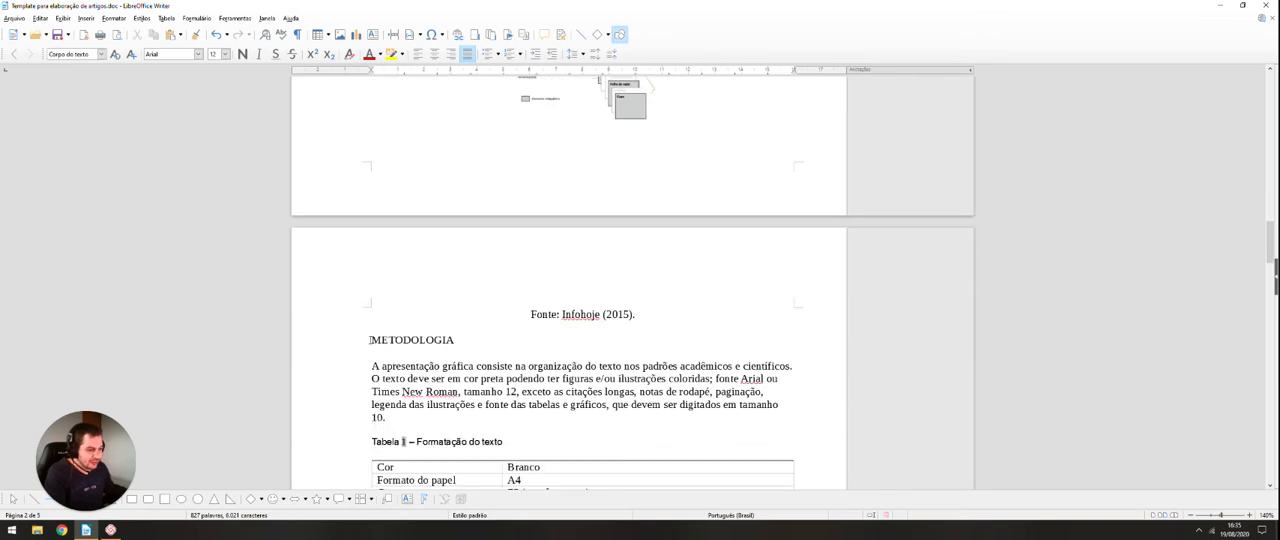
{"action": "left_click_drag", "start_coordinate": [369, 340], "coordinate": [461, 342]}
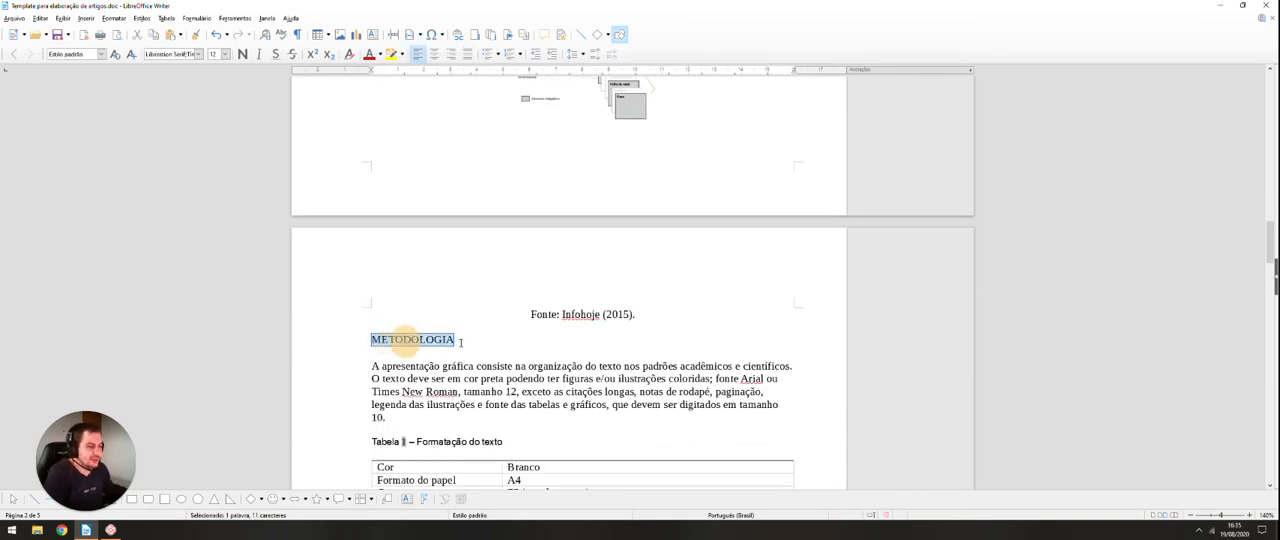
{"action": "left_click", "coordinate": [101, 54]}
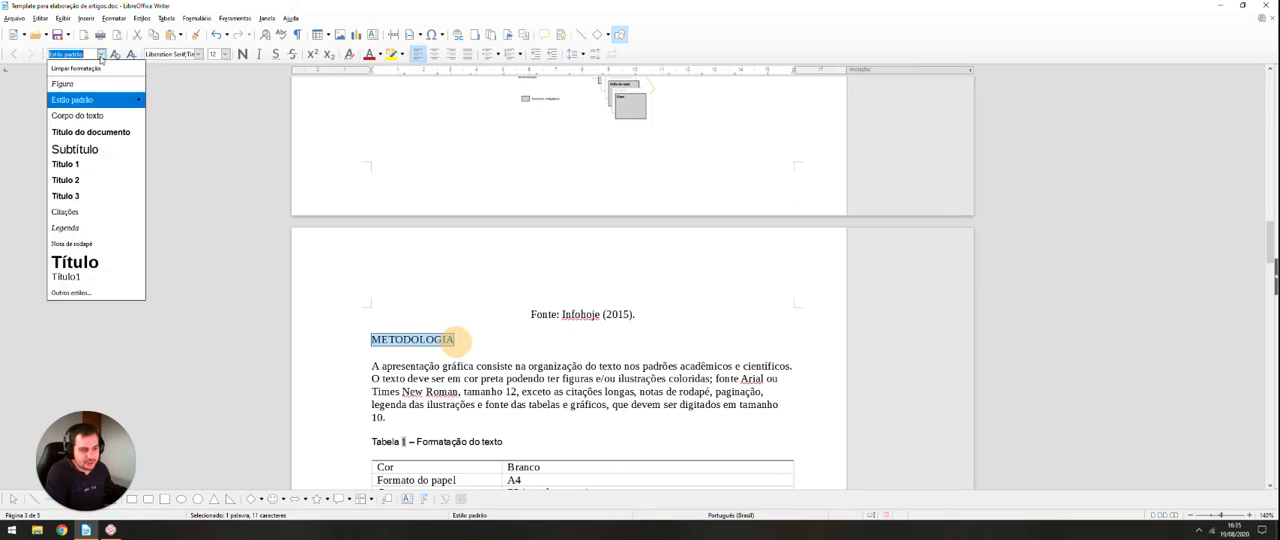
{"action": "left_click", "coordinate": [91, 170]}
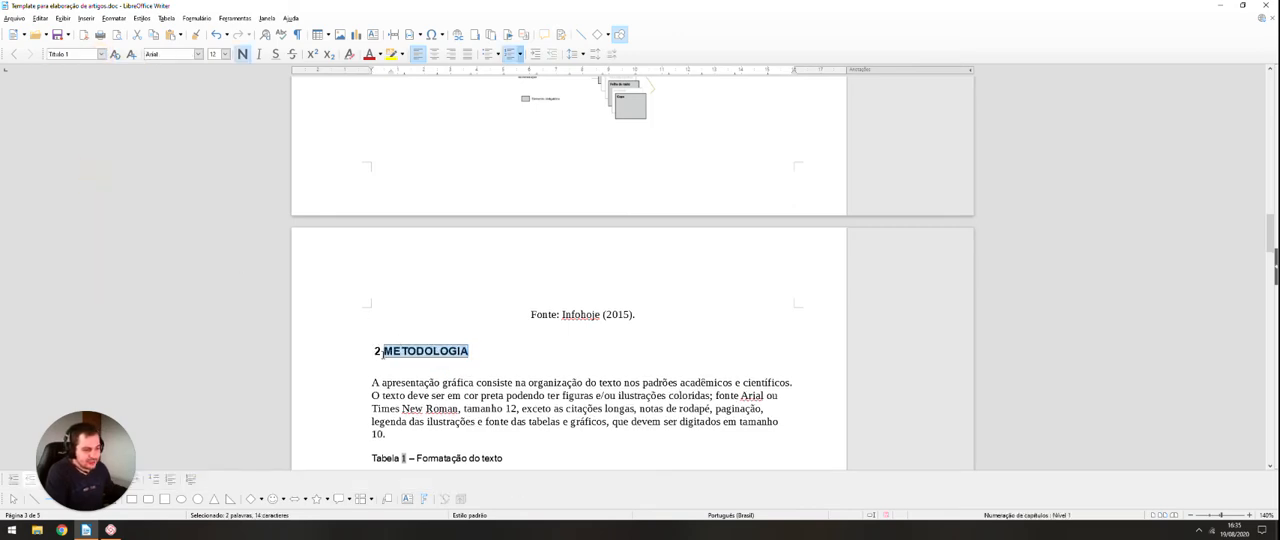
Step: Check the automatic numbering of the section headings throughout the document, from "Seção secundária" to "CONCLUSÃO"
{"action": "scroll", "coordinate": [383, 352], "scroll_direction": "up", "scroll_amount": 15}
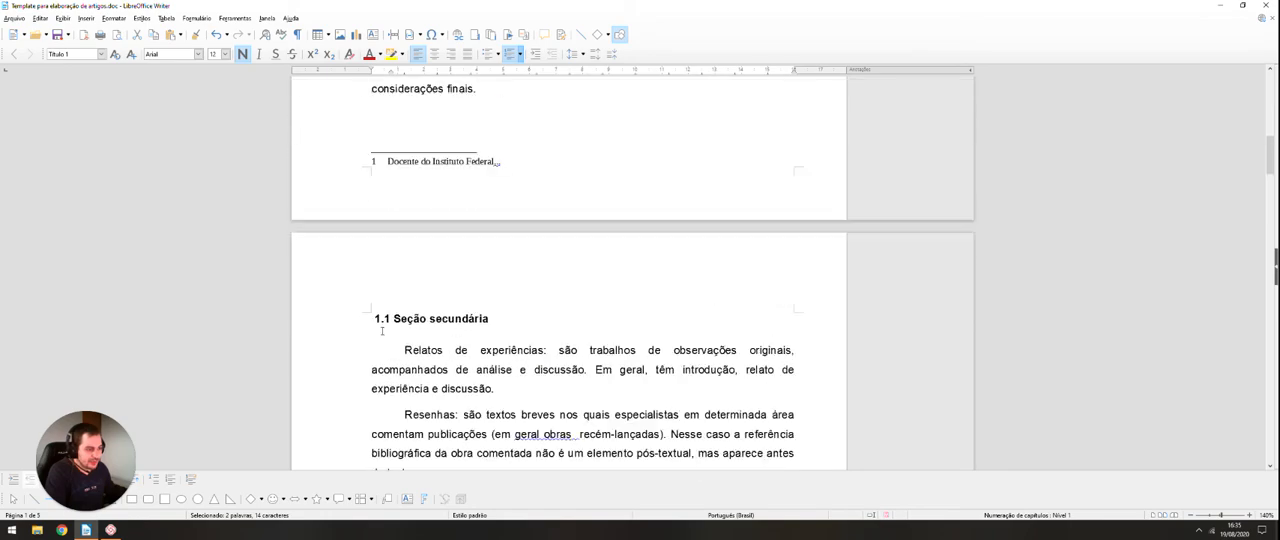
{"action": "scroll", "coordinate": [381, 331], "scroll_direction": "down", "scroll_amount": 15}
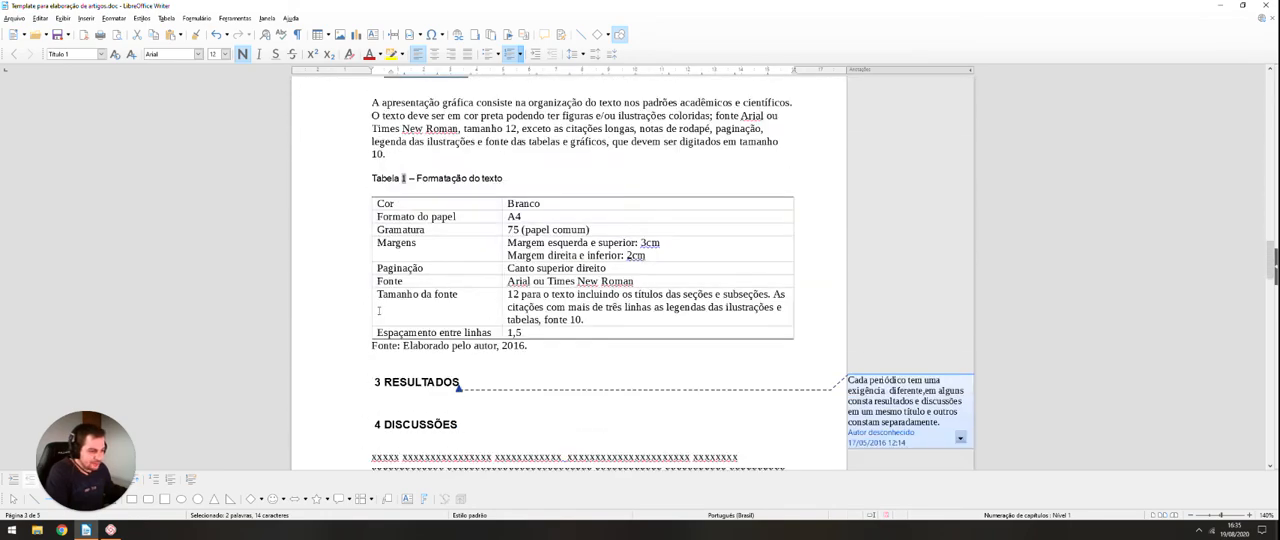
{"action": "scroll", "coordinate": [379, 311], "scroll_direction": "down", "scroll_amount": 1}
{"action": "scroll", "coordinate": [383, 350], "scroll_direction": "up", "scroll_amount": 1}
{"action": "scroll", "coordinate": [383, 345], "scroll_direction": "down", "scroll_amount": 12}
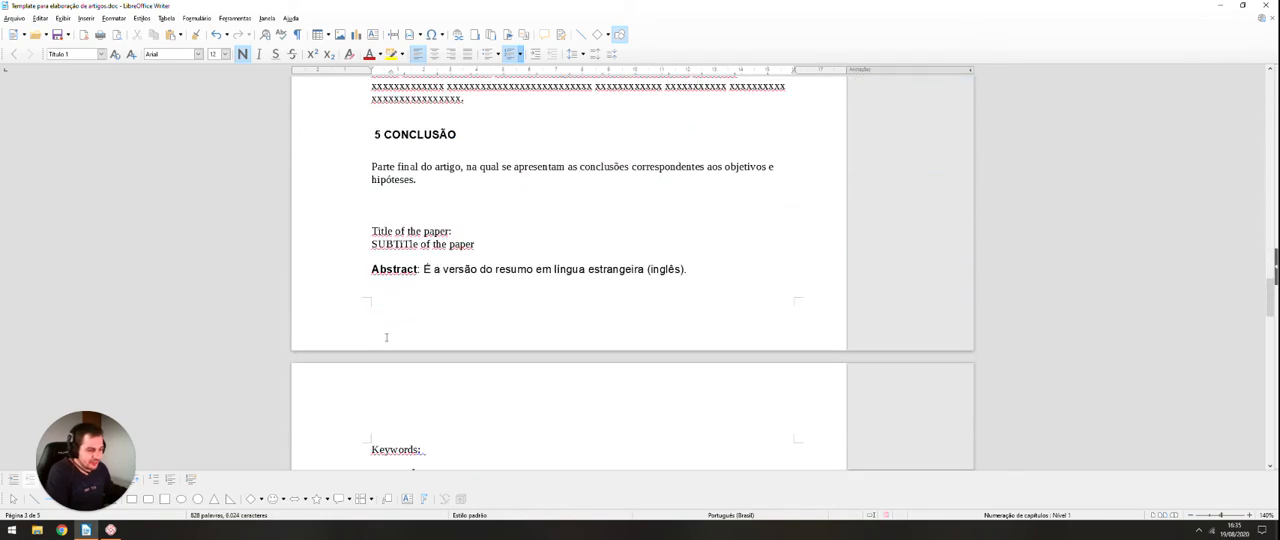
{"action": "scroll", "coordinate": [386, 335], "scroll_direction": "up", "scroll_amount": 17}
{"action": "scroll", "coordinate": [389, 326], "scroll_direction": "up", "scroll_amount": 10}
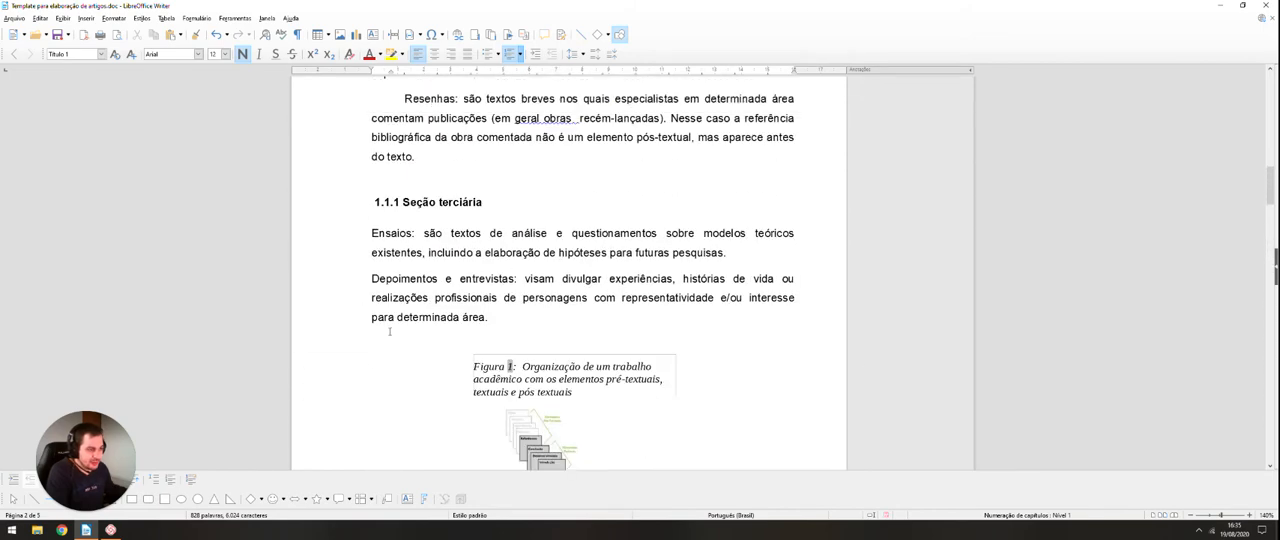
Step: Apply the "Corpo do texto" paragraph style to the two paragraphs under the "METODOLOGIA" heading
{"action": "scroll", "coordinate": [436, 277], "scroll_direction": "up", "scroll_amount": 5}
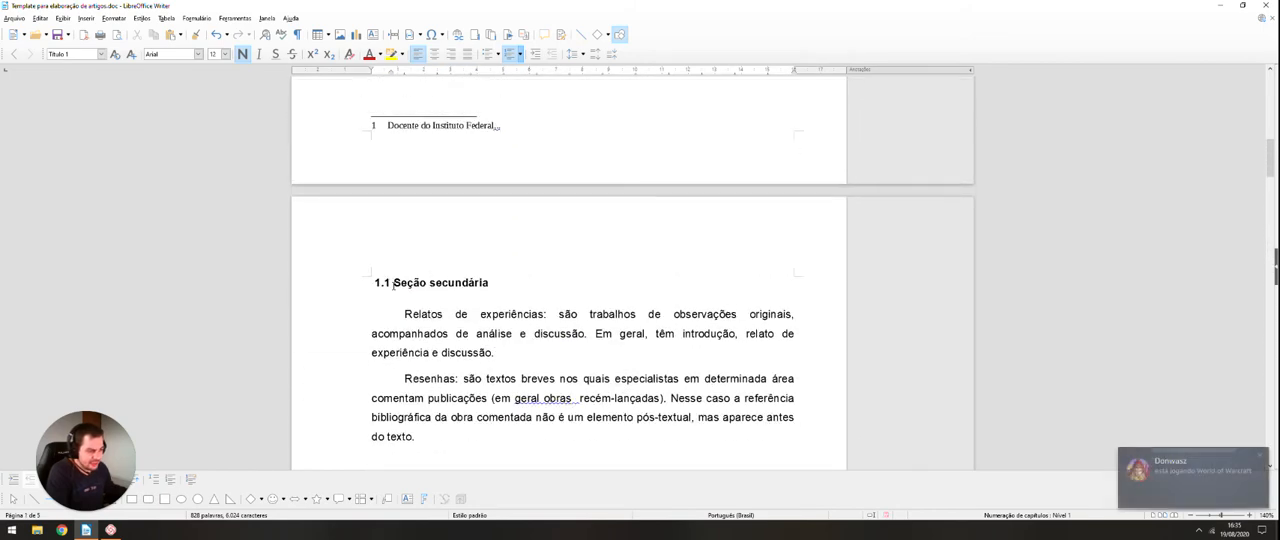
{"action": "scroll", "coordinate": [398, 305], "scroll_direction": "up", "scroll_amount": 3}
{"action": "scroll", "coordinate": [398, 313], "scroll_direction": "down", "scroll_amount": 3}
{"action": "scroll", "coordinate": [398, 313], "scroll_direction": "down", "scroll_amount": 3}
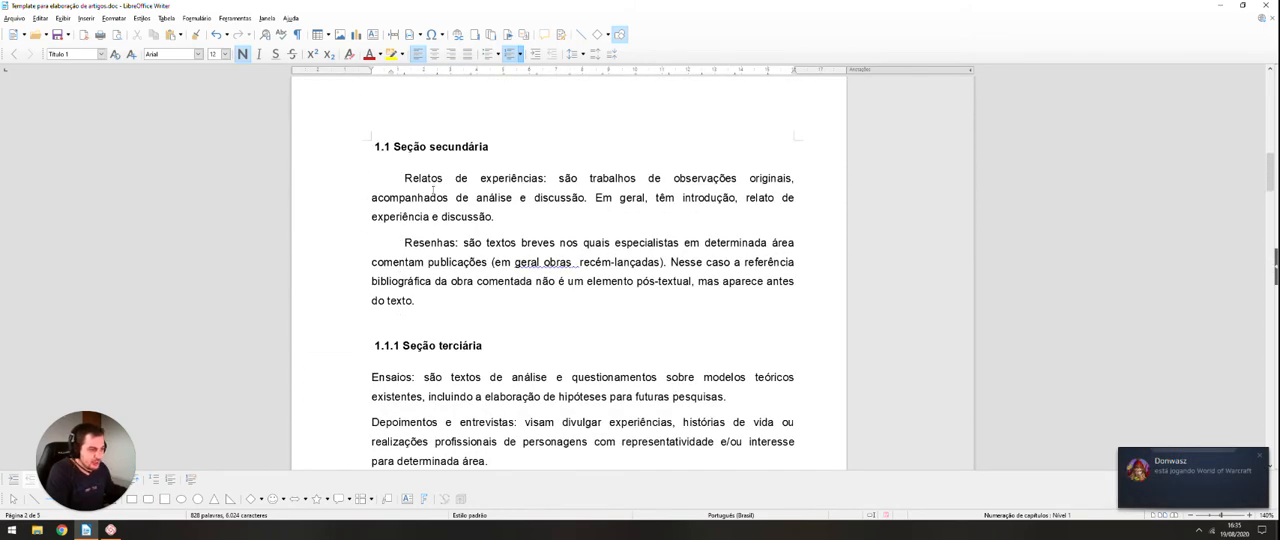
{"action": "scroll", "coordinate": [437, 230], "scroll_direction": "down", "scroll_amount": 3}
{"action": "scroll", "coordinate": [424, 242], "scroll_direction": "down", "scroll_amount": 12}
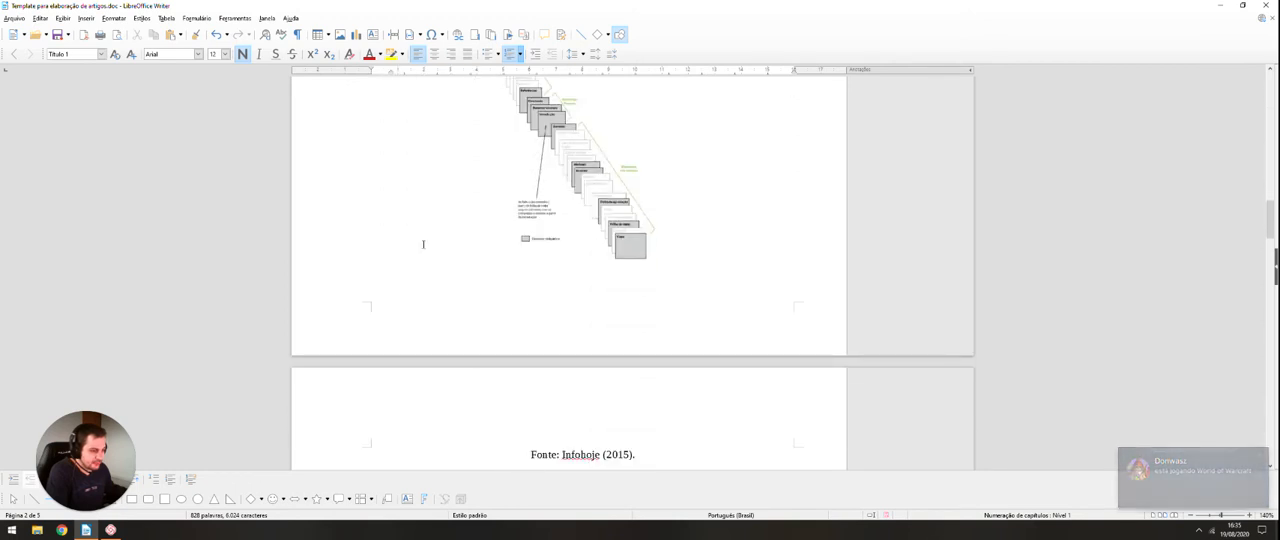
{"action": "left_click_drag", "start_coordinate": [368, 280], "coordinate": [386, 330]}
{"action": "left_click", "coordinate": [101, 54]}
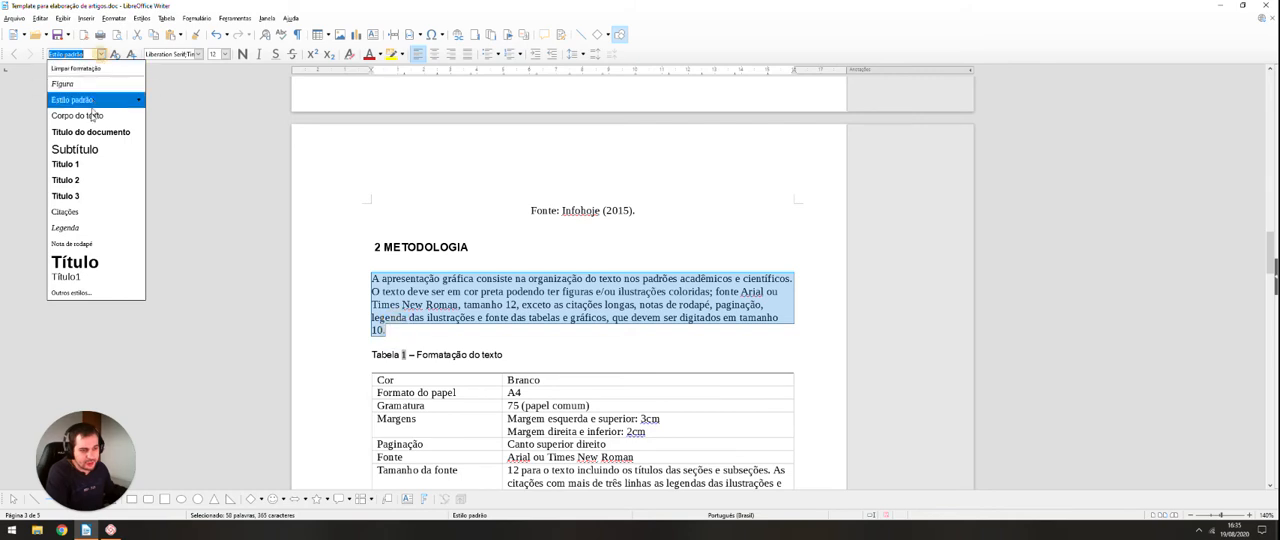
{"action": "left_click", "coordinate": [87, 124]}
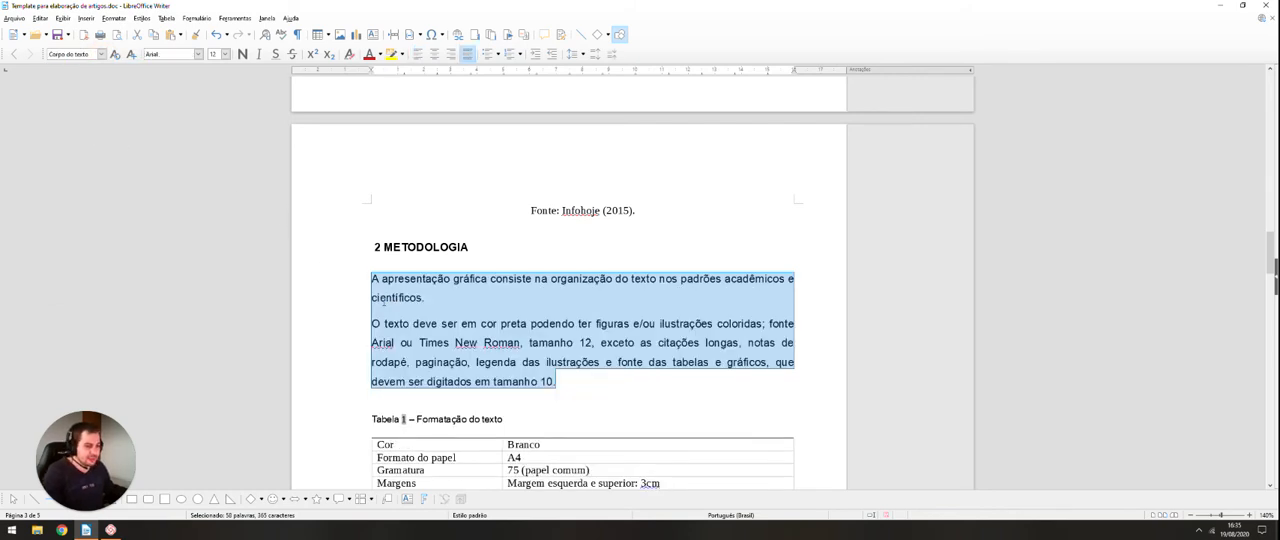
Step: Indent the first line of both "METODOLOGIA" paragraphs with a tab, starting at "A apresentação gráfica" and "O texto deve ser"
{"action": "left_click", "coordinate": [431, 302]}
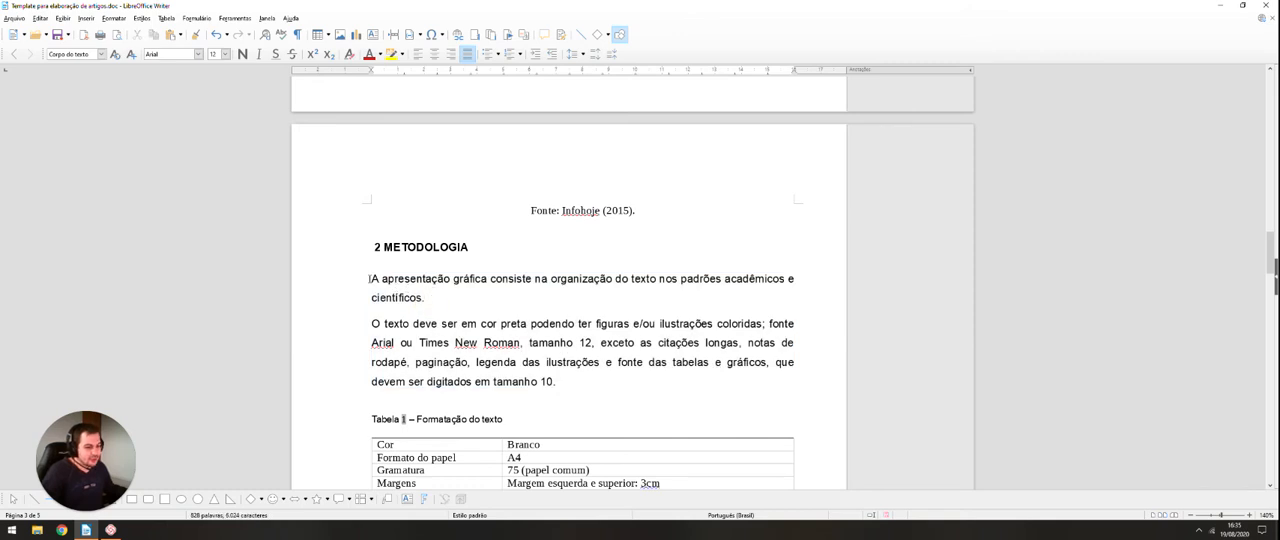
{"action": "left_click", "coordinate": [371, 280]}
{"action": "key", "text": "Tab"}
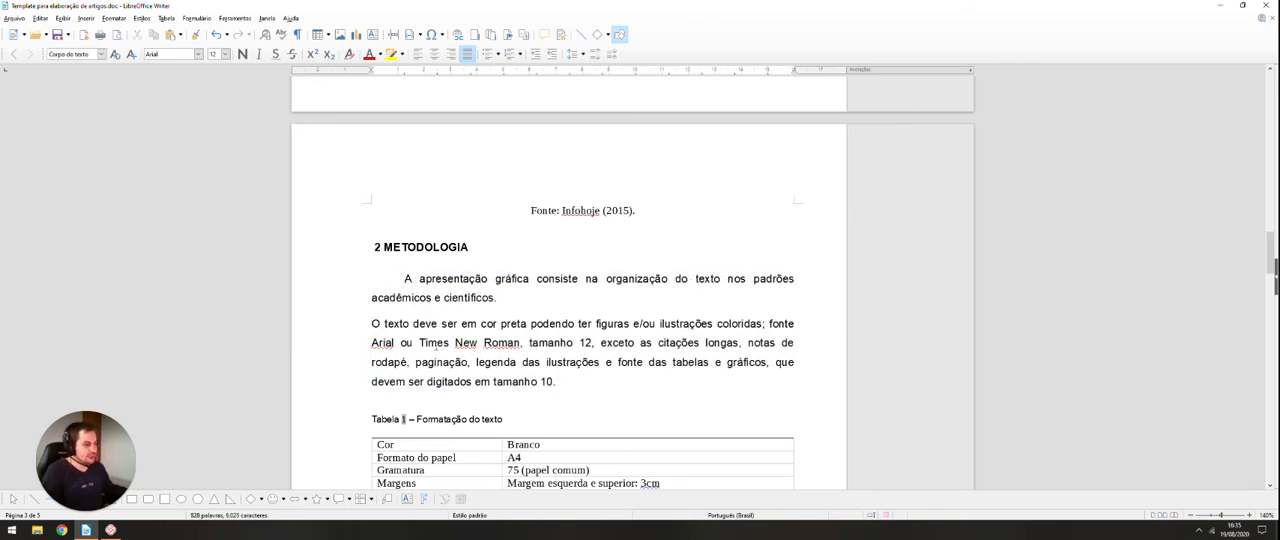
{"action": "key", "text": "Tab"}
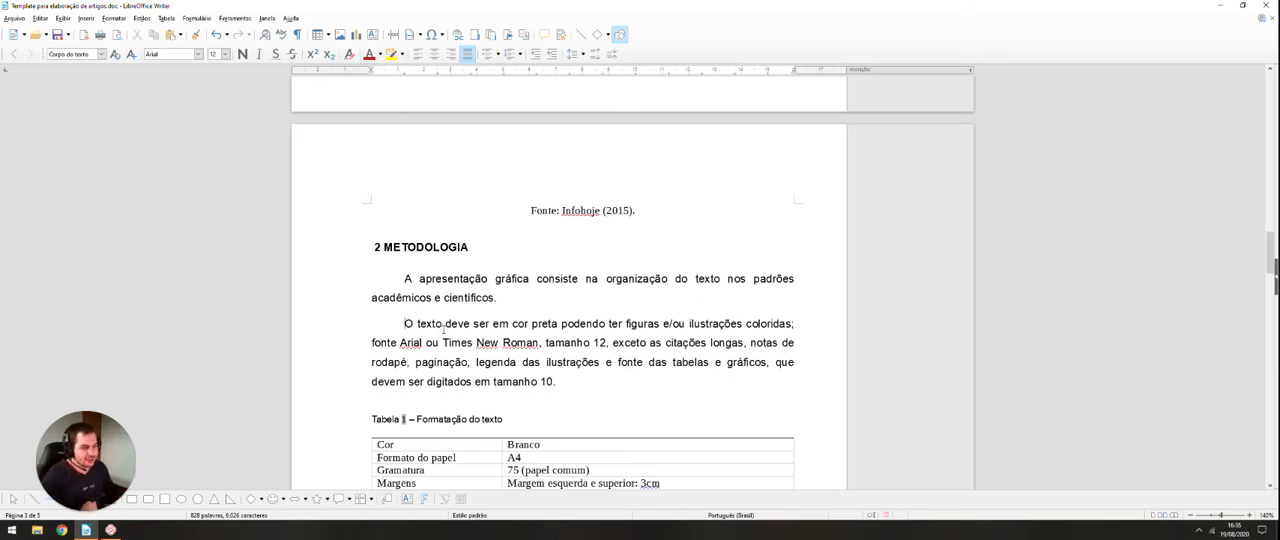
Step: Delete the whole "Formatação do texto" table in the "METODOLOGIA" section
{"action": "scroll", "coordinate": [437, 343], "scroll_direction": "down", "scroll_amount": 2}
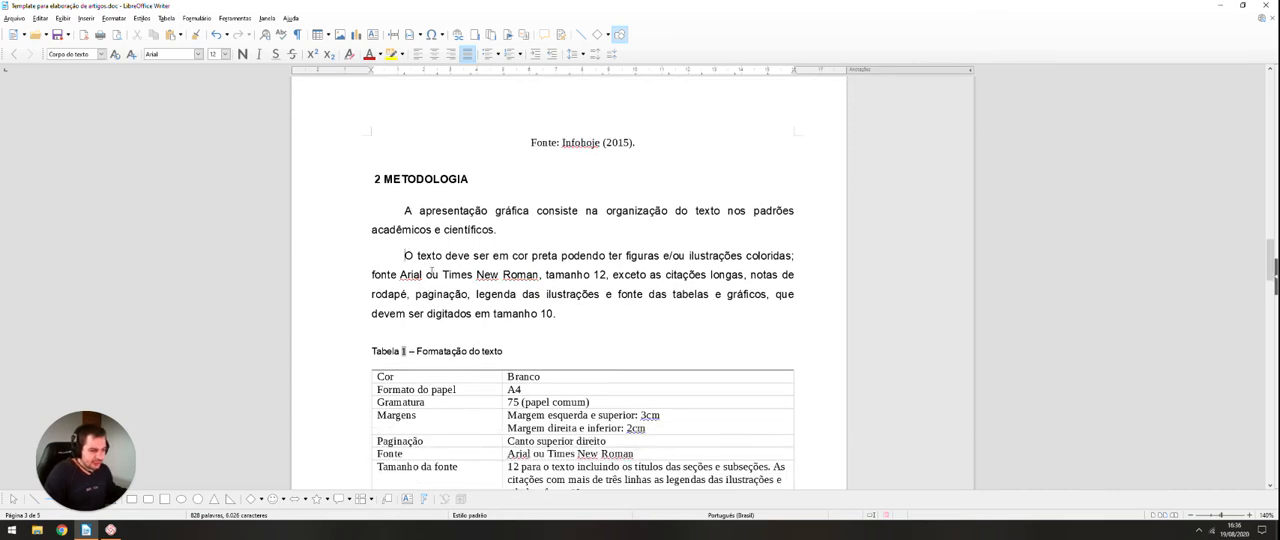
{"action": "scroll", "coordinate": [448, 276], "scroll_direction": "down", "scroll_amount": 5}
{"action": "left_click", "coordinate": [577, 279]}
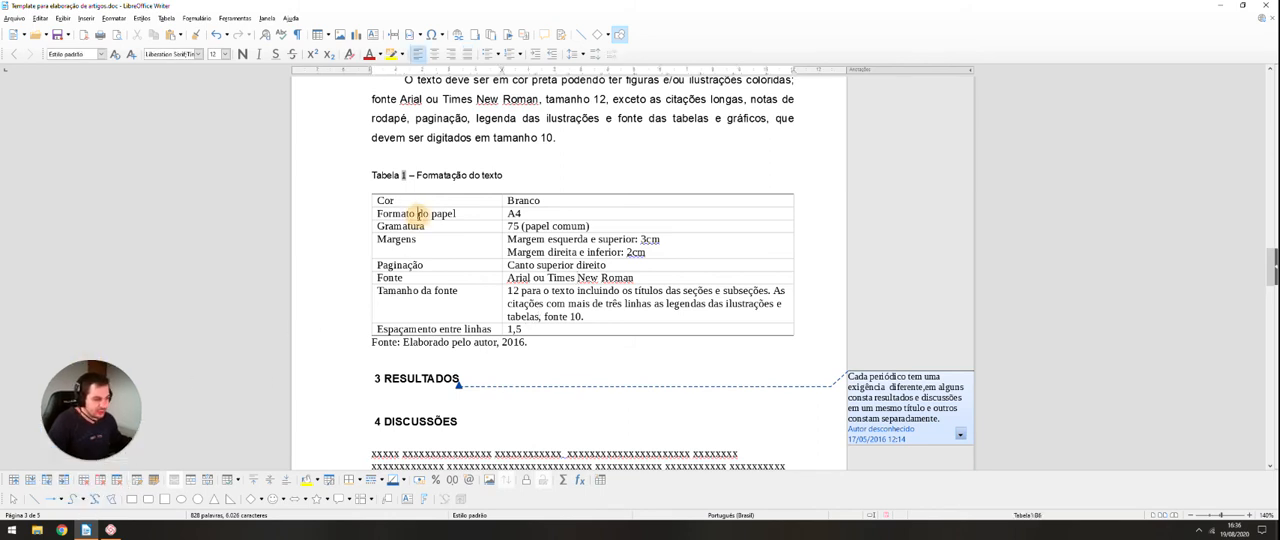
{"action": "left_click_drag", "start_coordinate": [398, 201], "coordinate": [428, 265]}
{"action": "left_click", "coordinate": [473, 290]}
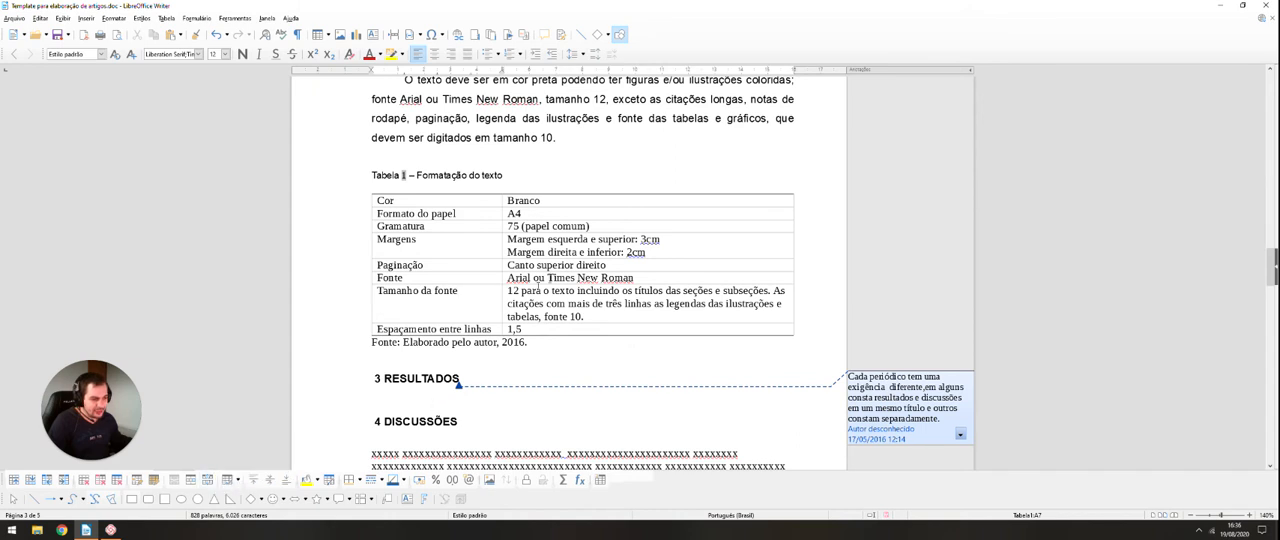
{"action": "left_click", "coordinate": [117, 480]}
Step: Delete the leftover "Tabela 1 – Formatação do texto" caption and "Fonte: Elaborado pelo autor, 2016." line, plus one empty line above "RESULTADOS"
{"action": "left_click_drag", "start_coordinate": [363, 173], "coordinate": [530, 200]}
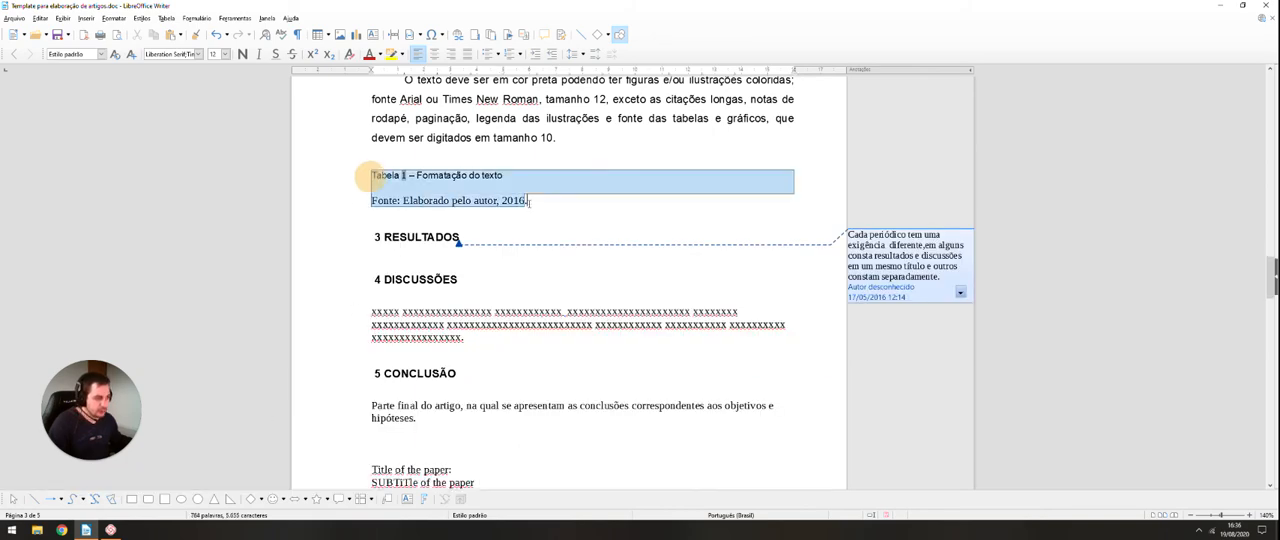
{"action": "key", "text": "Delete"}
{"action": "scroll", "coordinate": [464, 198], "scroll_direction": "up", "scroll_amount": 3}
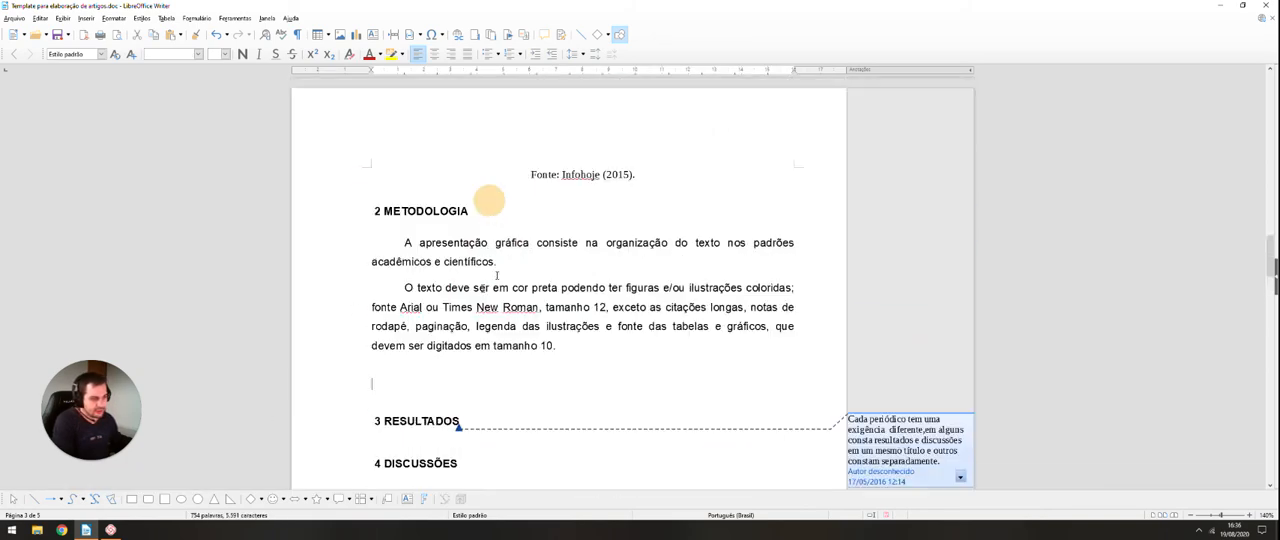
{"action": "key", "text": "BackSpace"}
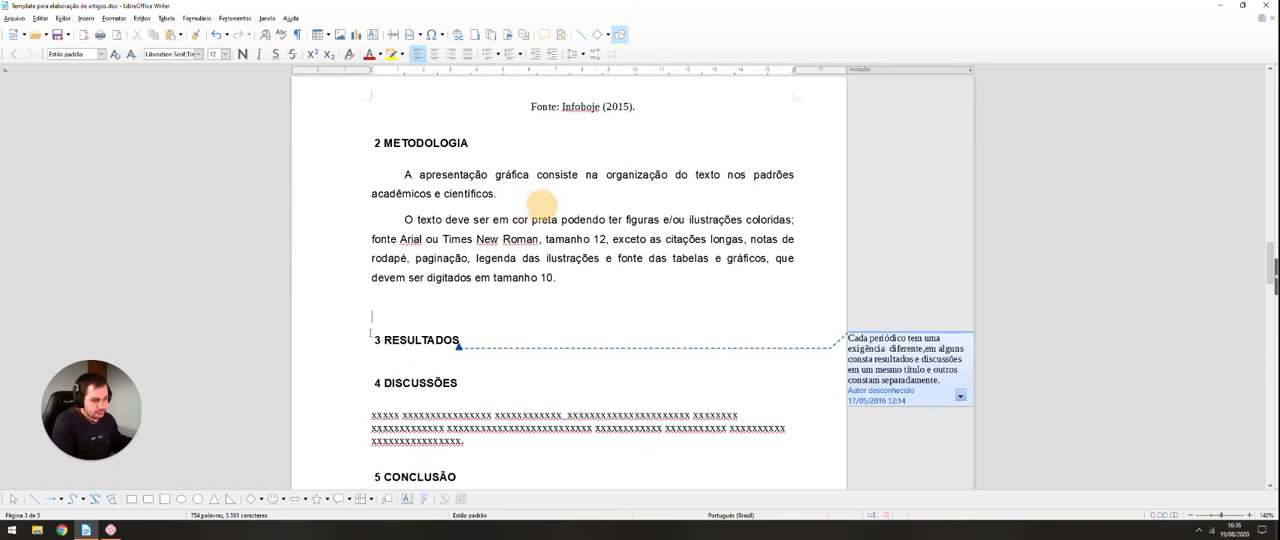
Step: Delete the single annotation attached to the "RESULTADOS" heading
{"action": "scroll", "coordinate": [555, 203], "scroll_direction": "up", "scroll_amount": 2}
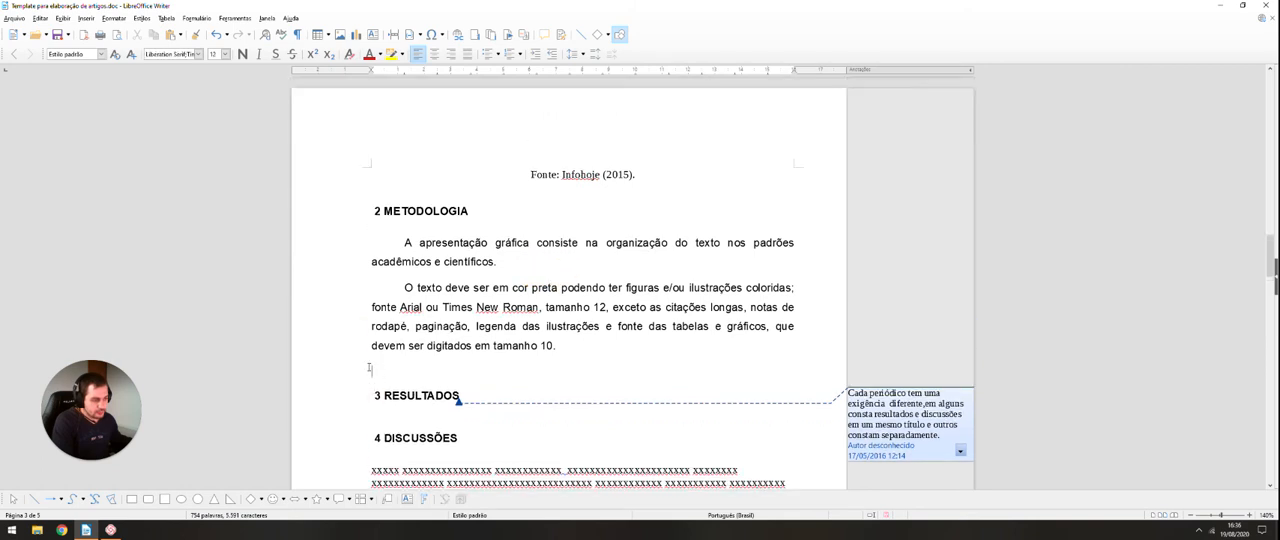
{"action": "scroll", "coordinate": [555, 203], "scroll_direction": "down", "scroll_amount": 3}
{"action": "scroll", "coordinate": [673, 296], "scroll_direction": "down", "scroll_amount": 2}
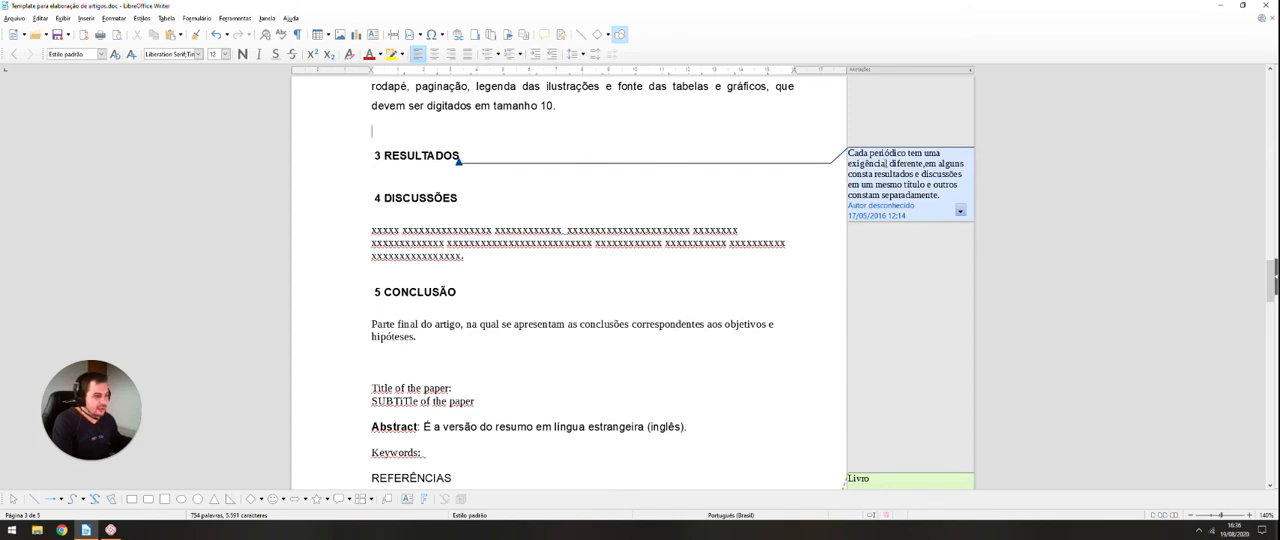
{"action": "scroll", "coordinate": [898, 190], "scroll_direction": "down", "scroll_amount": 12}
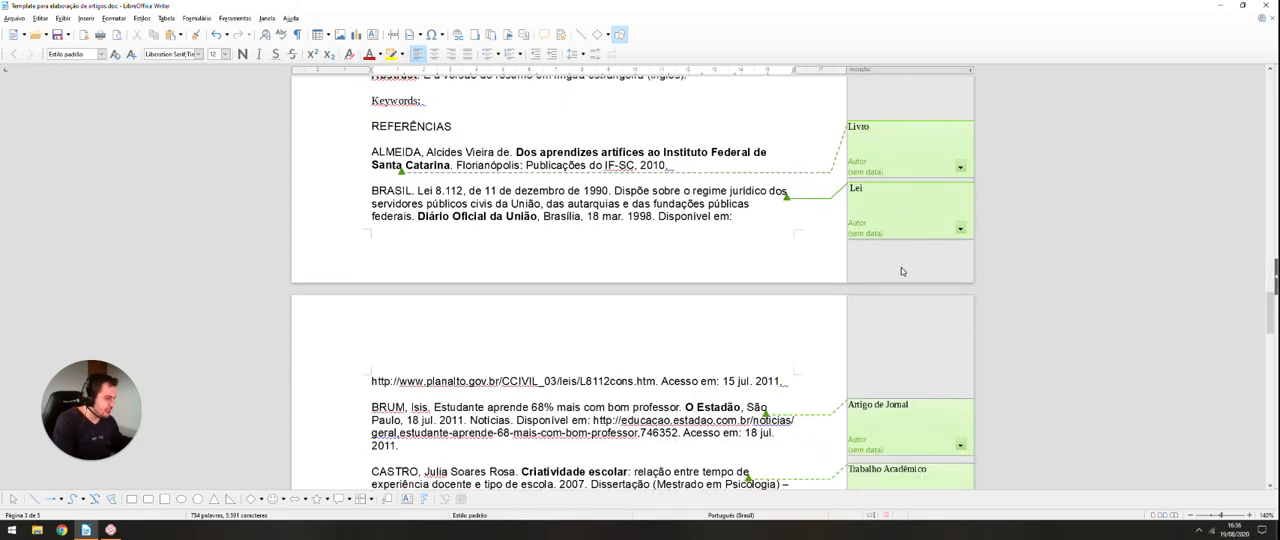
{"action": "scroll", "coordinate": [904, 257], "scroll_direction": "down", "scroll_amount": 1}
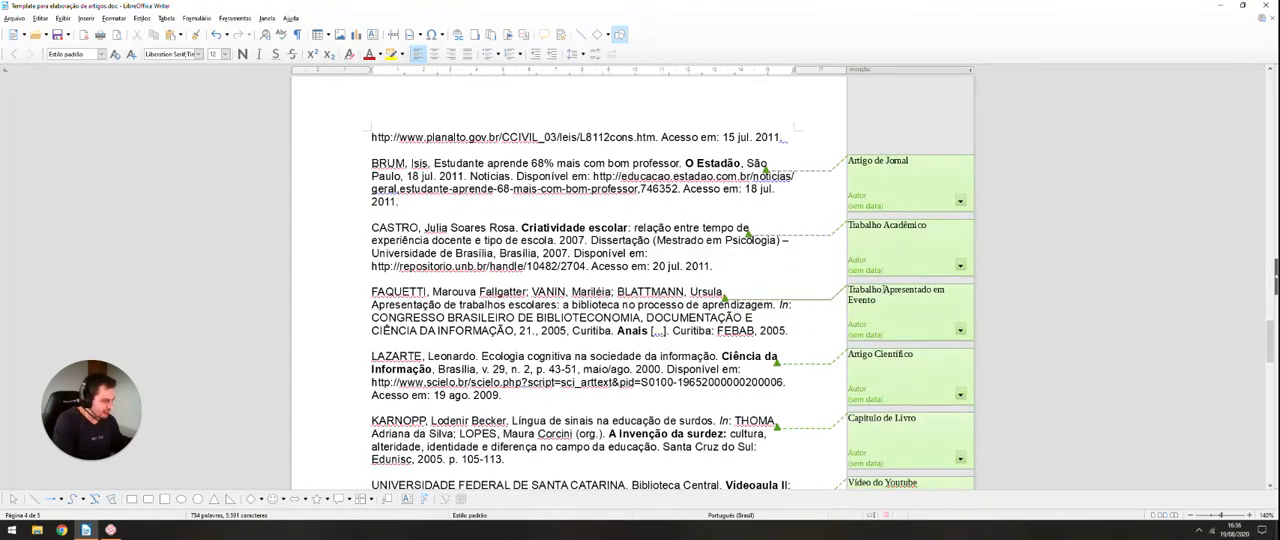
{"action": "scroll", "coordinate": [883, 289], "scroll_direction": "up", "scroll_amount": 15}
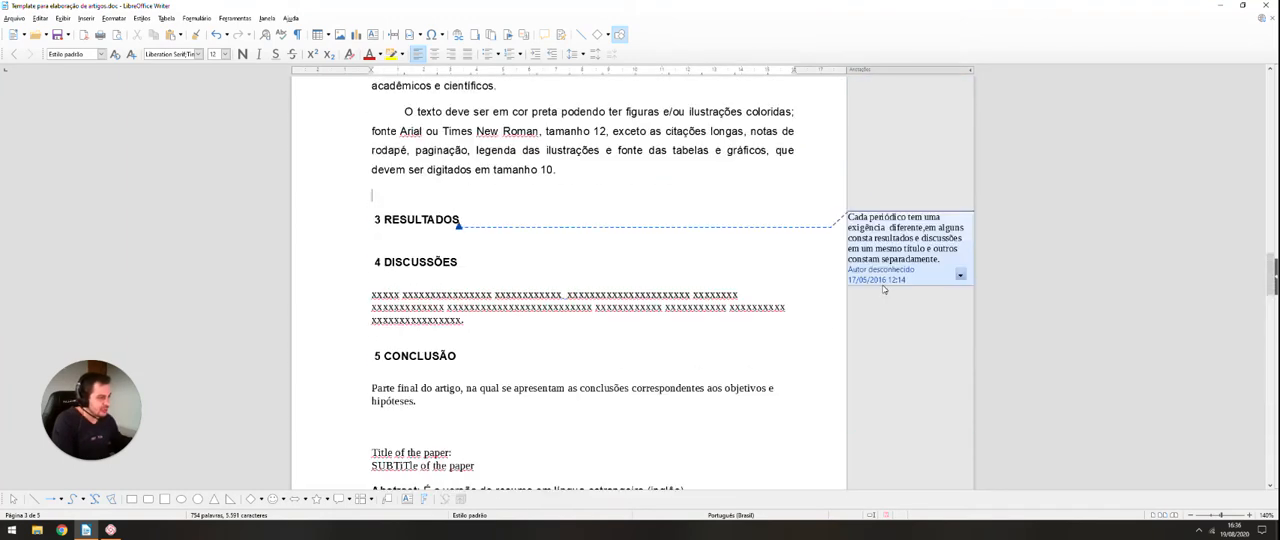
{"action": "left_click", "coordinate": [960, 273]}
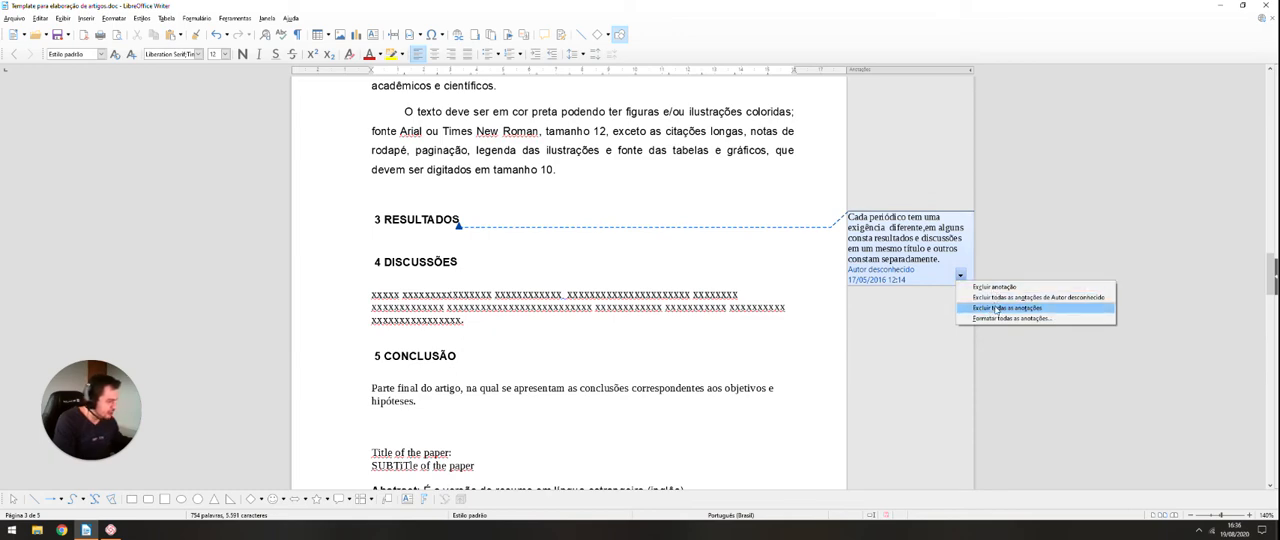
{"action": "left_click", "coordinate": [993, 287]}
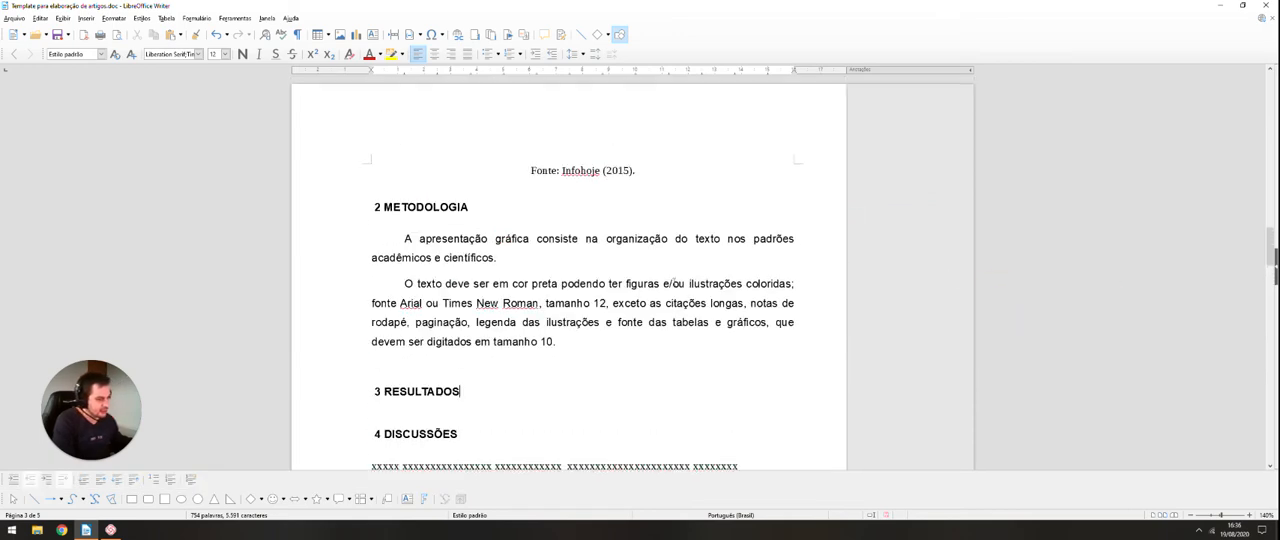
Step: Write "Texto contendo a descrição dos resultados do trabalho" on the empty line under the "RESULTADOS" heading
{"action": "scroll", "coordinate": [673, 283], "scroll_direction": "up", "scroll_amount": 5}
{"action": "scroll", "coordinate": [658, 275], "scroll_direction": "down", "scroll_amount": 5}
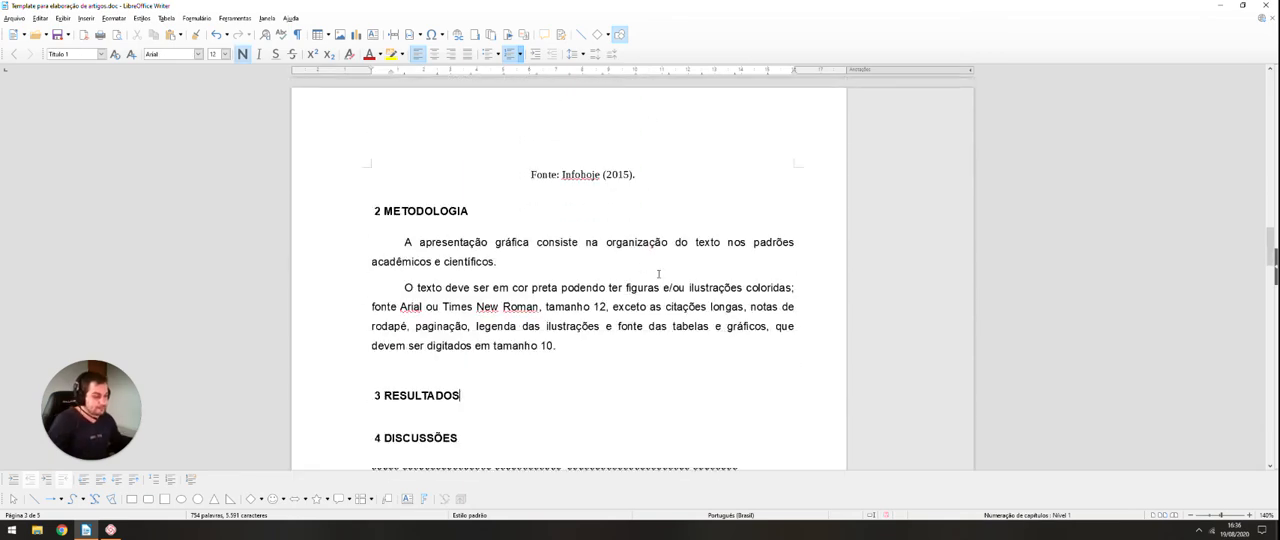
{"action": "scroll", "coordinate": [658, 273], "scroll_direction": "down", "scroll_amount": 5}
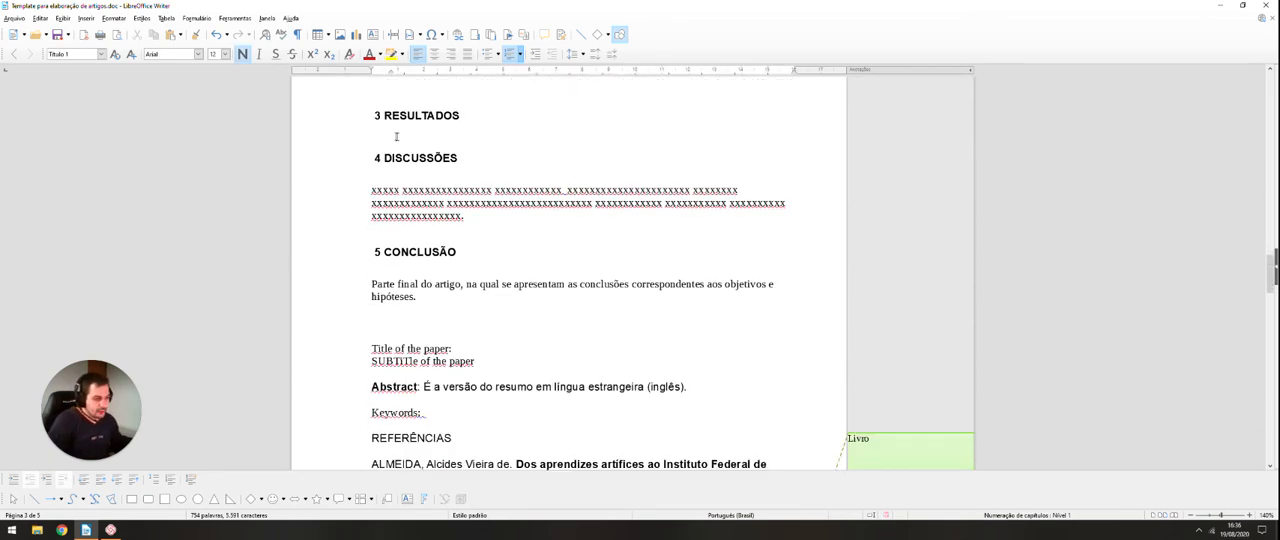
{"action": "left_click", "coordinate": [389, 133]}
{"action": "type", "text": "Text"}
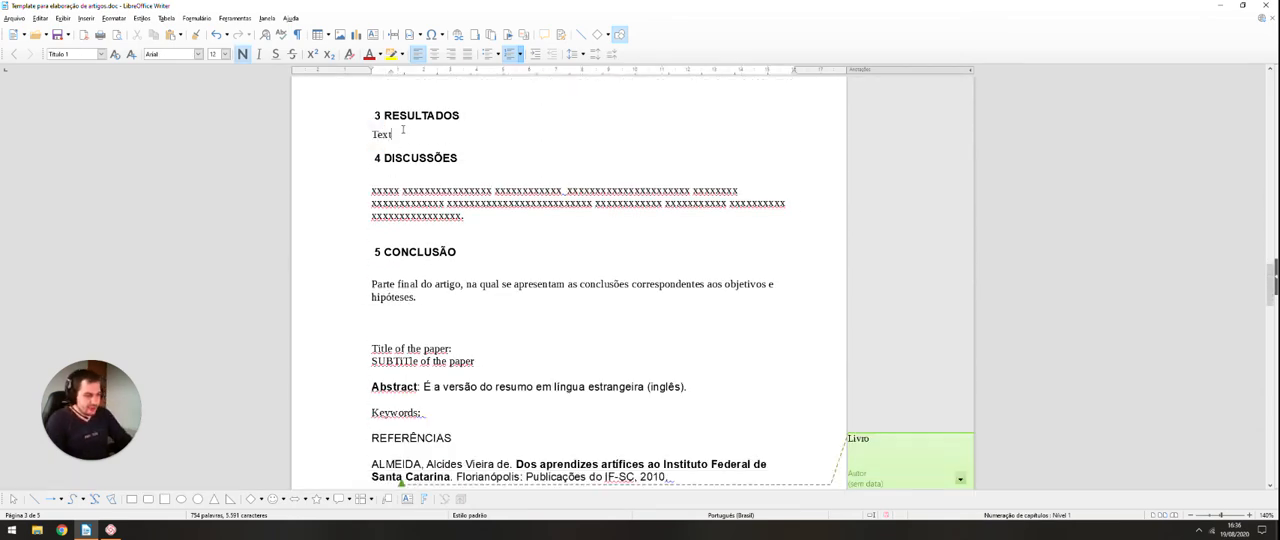
{"action": "type", "text": "o exp"}
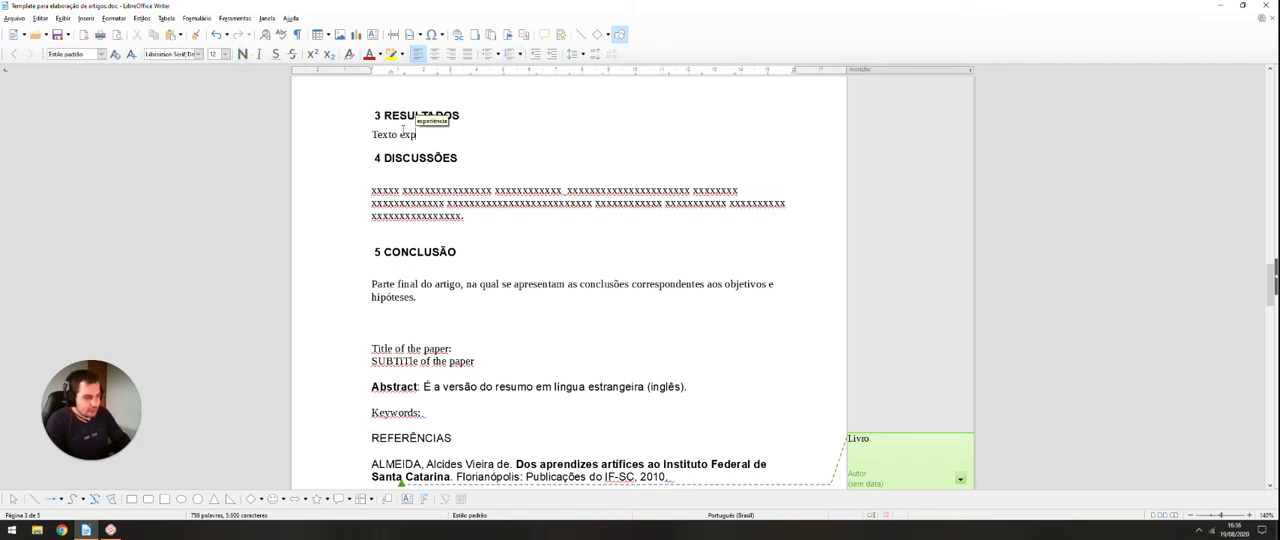
{"action": "key", "text": "BackSpace"}
{"action": "key", "text": "BackSpace"}
{"action": "key", "text": "BackSpace"}
{"action": "type", "text": "contendo a descrição dos resulta"}
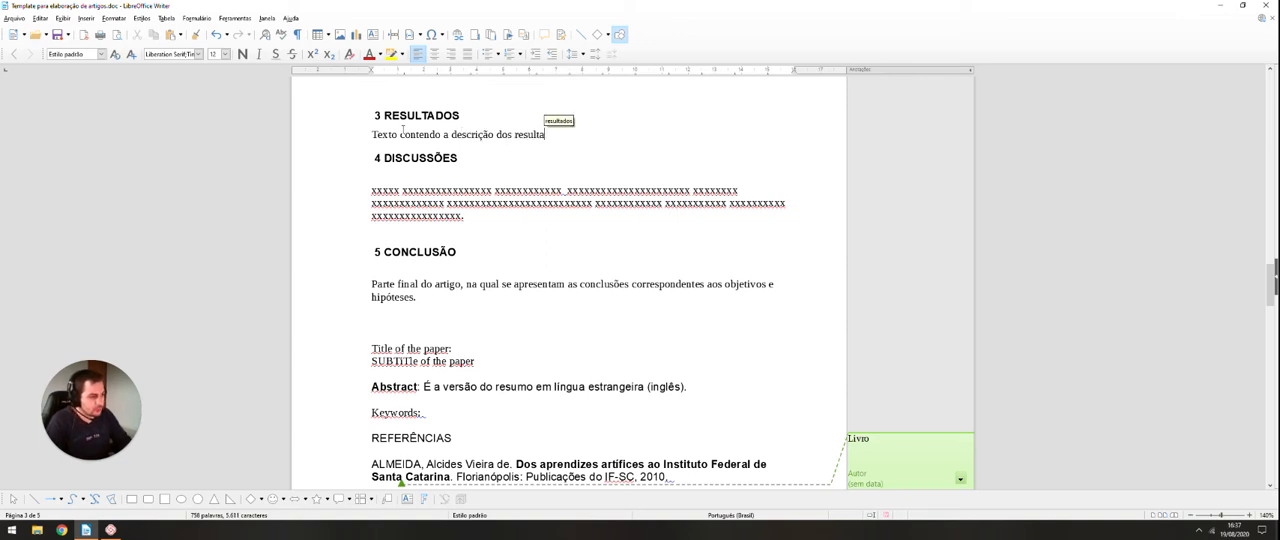
{"action": "type", "text": "dos do trabalho"}
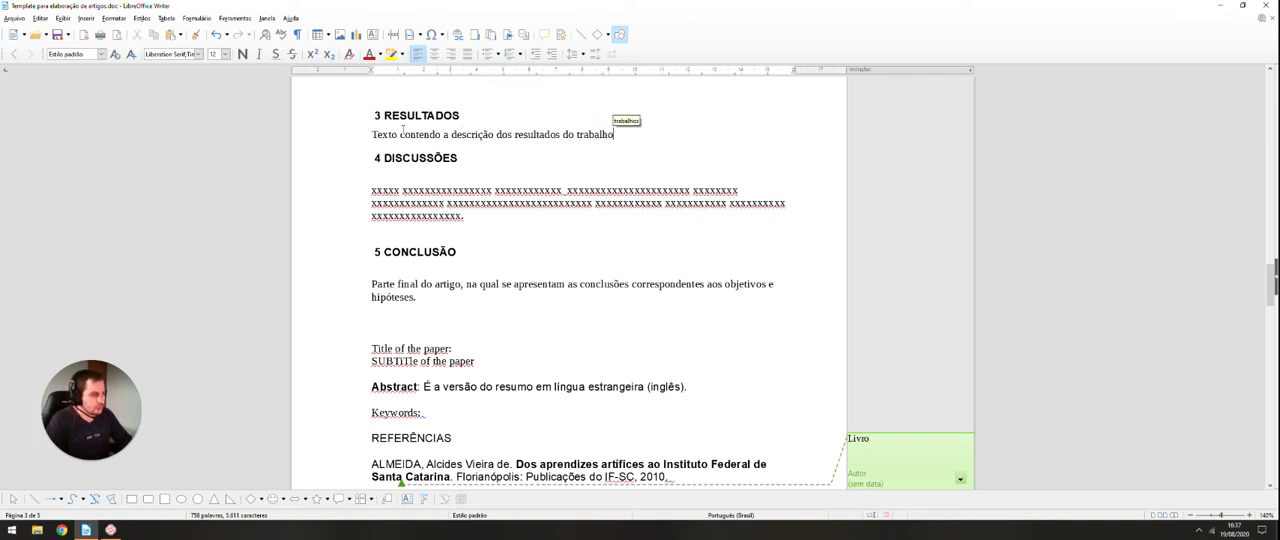
Step: Apply the "Corpo do texto" paragraph style to the line of text under the "RESULTADOS" heading
{"action": "left_click", "coordinate": [410, 174]}
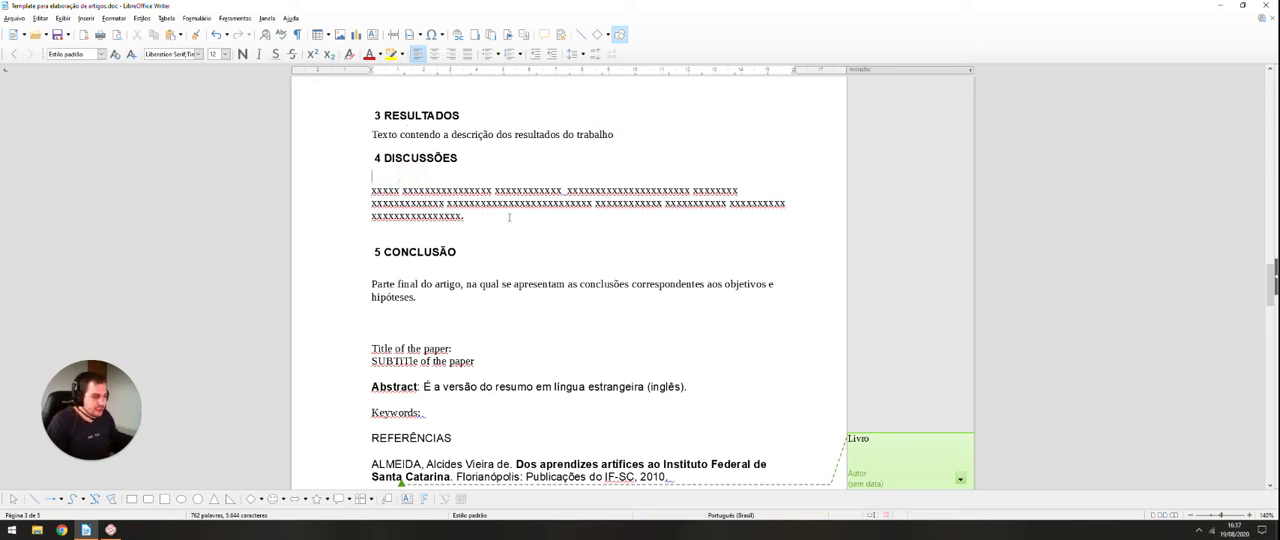
{"action": "scroll", "coordinate": [446, 197], "scroll_direction": "up", "scroll_amount": 1}
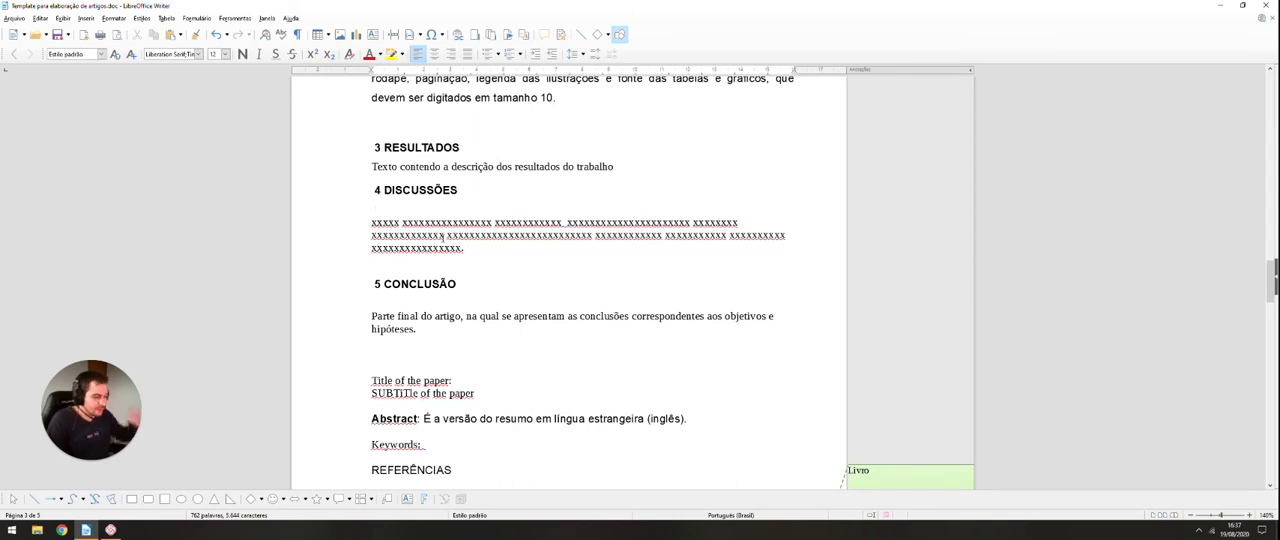
{"action": "scroll", "coordinate": [443, 237], "scroll_direction": "up", "scroll_amount": 3}
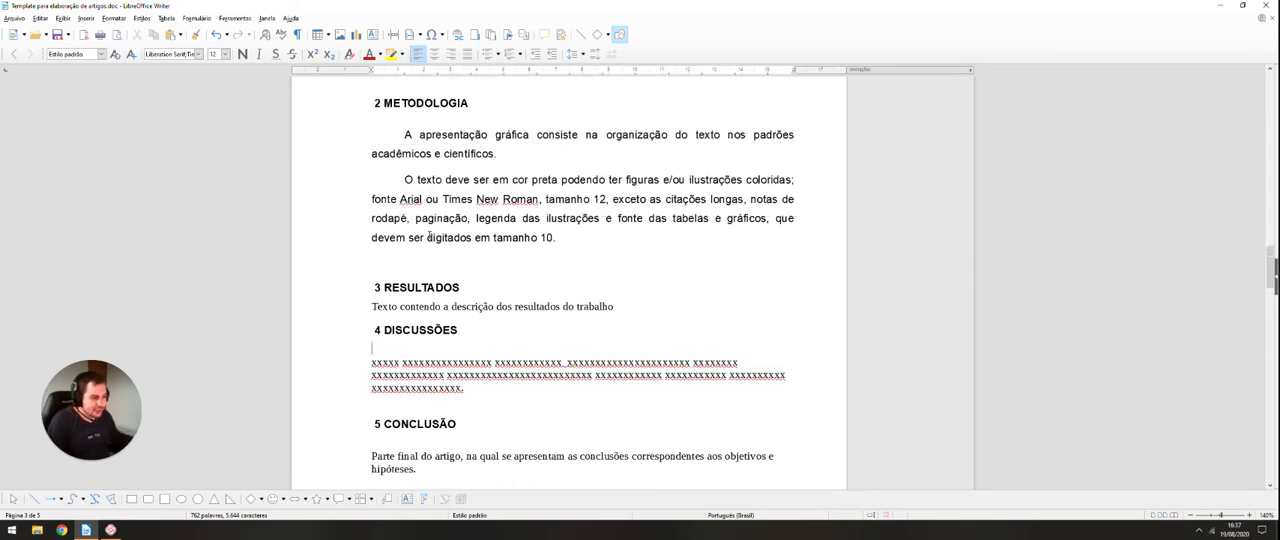
{"action": "scroll", "coordinate": [443, 246], "scroll_direction": "down", "scroll_amount": 1}
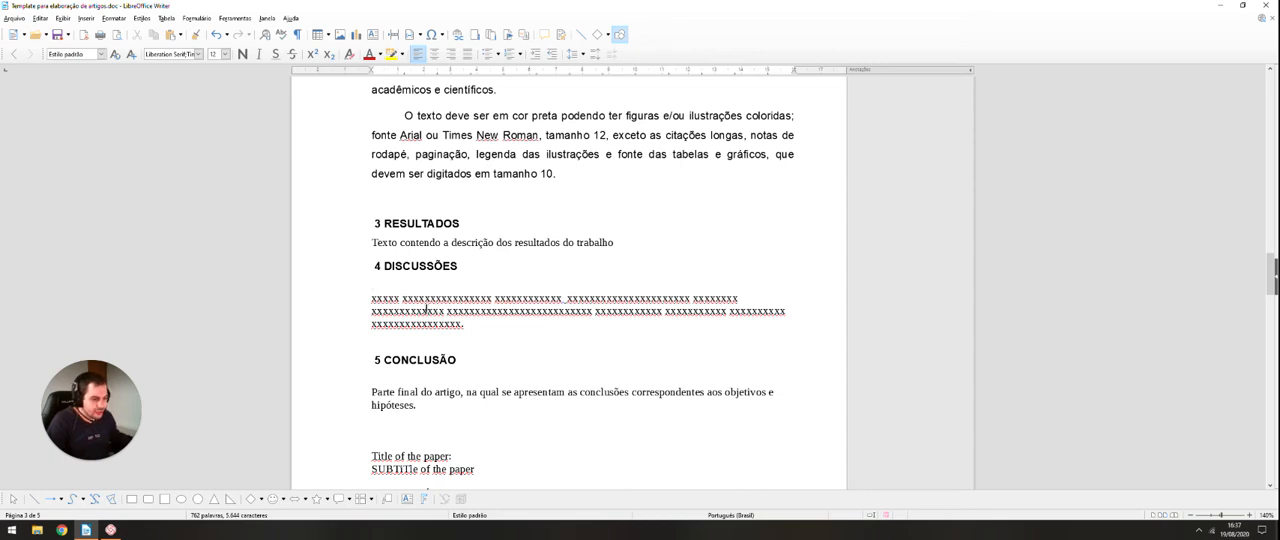
{"action": "scroll", "coordinate": [428, 311], "scroll_direction": "up", "scroll_amount": 15}
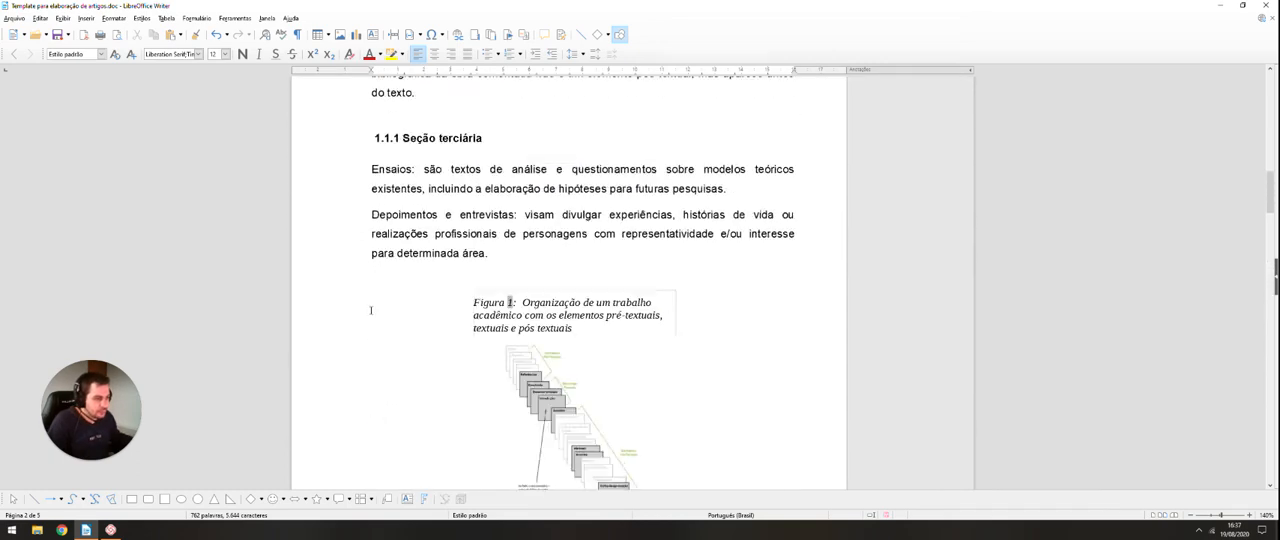
{"action": "scroll", "coordinate": [376, 310], "scroll_direction": "down", "scroll_amount": 15}
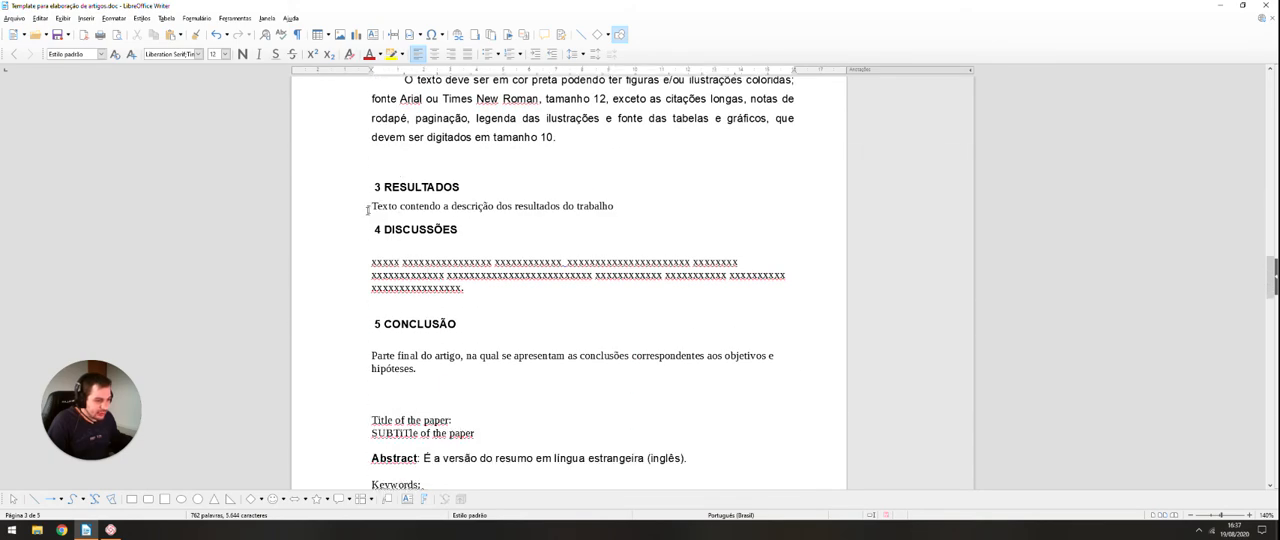
{"action": "triple_click", "coordinate": [385, 206]}
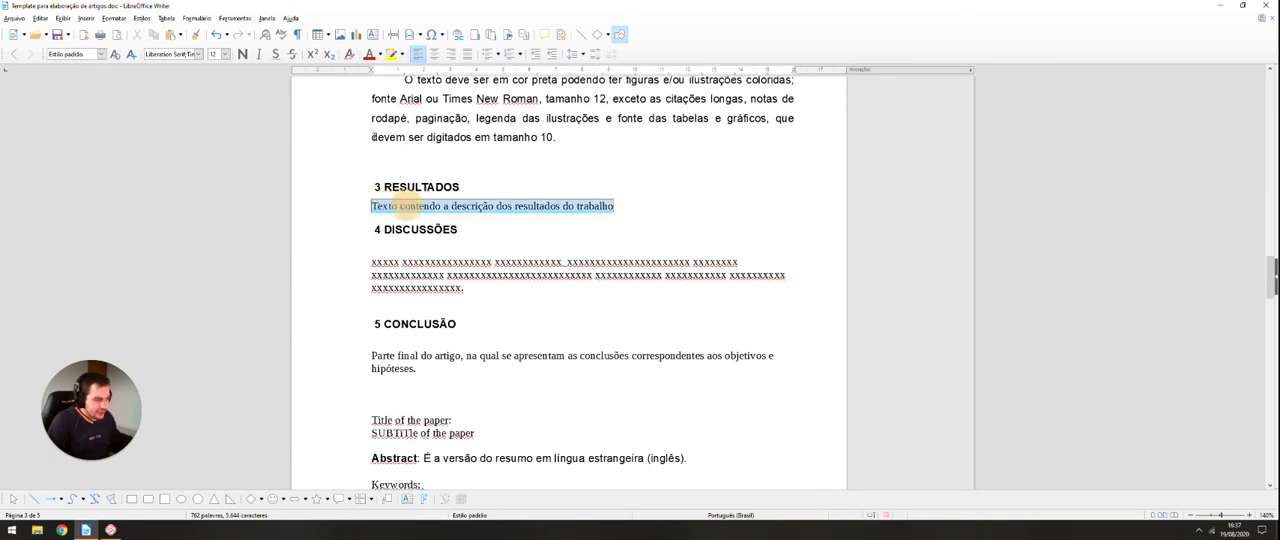
{"action": "left_click", "coordinate": [100, 54]}
{"action": "left_click", "coordinate": [75, 100]}
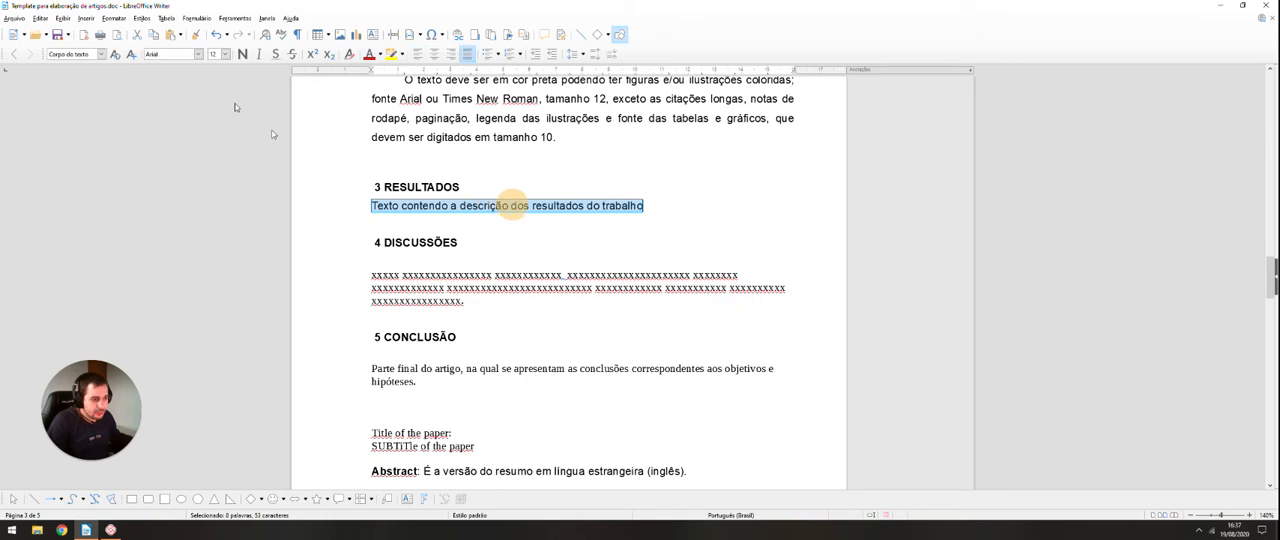
Step: Apply the "Corpo do texto" paragraph style to the placeholder text under the "DISCUSSÕES" heading
{"action": "scroll", "coordinate": [560, 205], "scroll_direction": "down", "scroll_amount": 2}
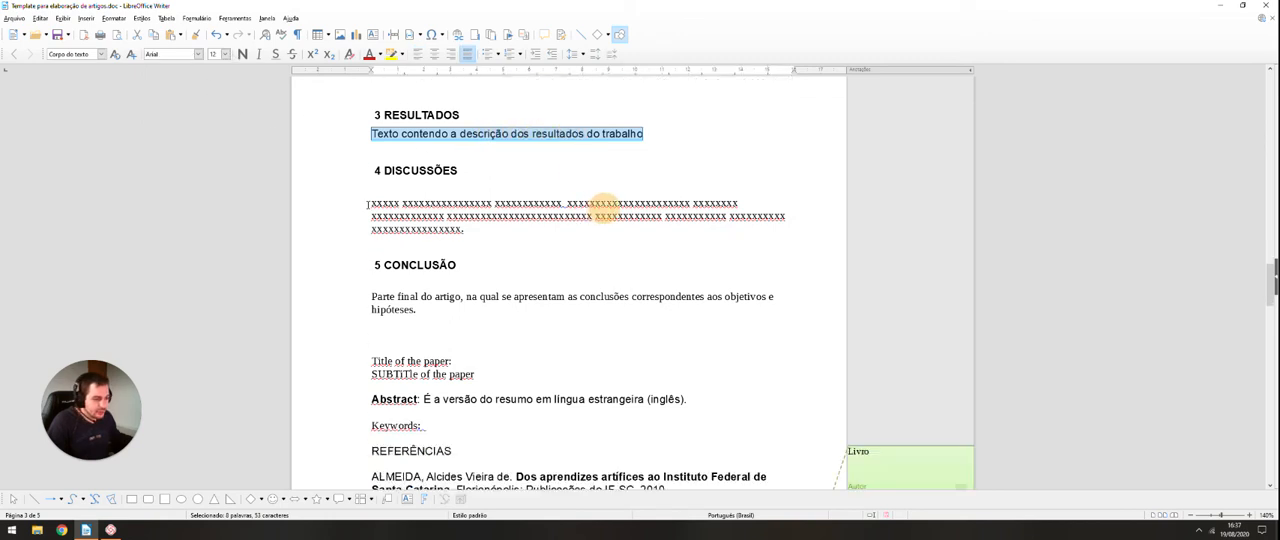
{"action": "left_click_drag", "start_coordinate": [368, 203], "coordinate": [474, 231]}
{"action": "left_click", "coordinate": [100, 54]}
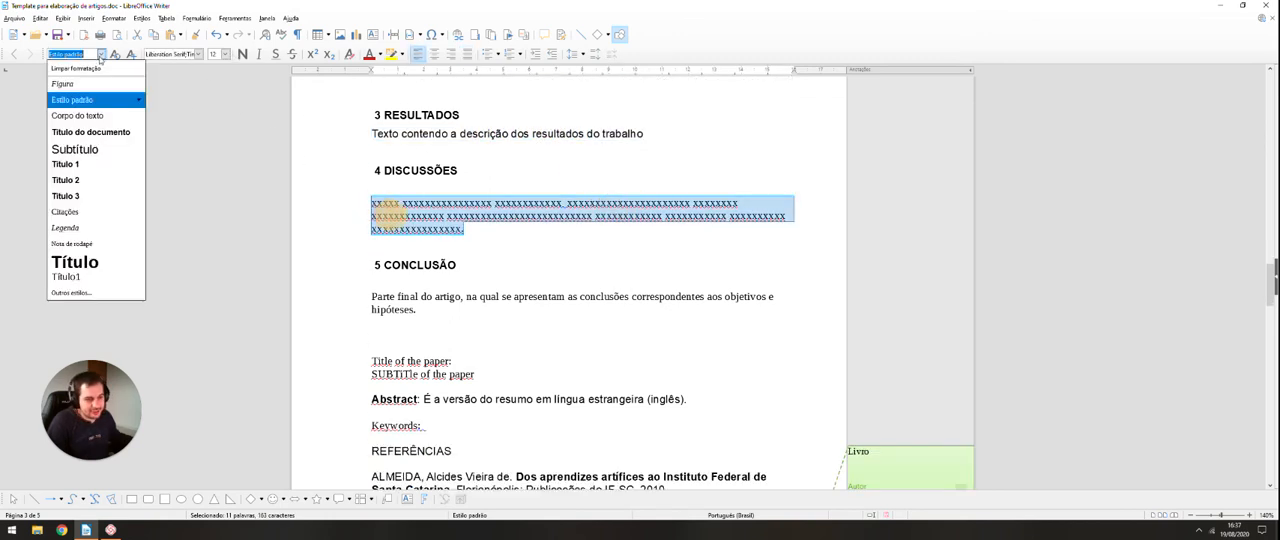
{"action": "left_click", "coordinate": [75, 100]}
{"action": "key", "text": "ctrl+z"}
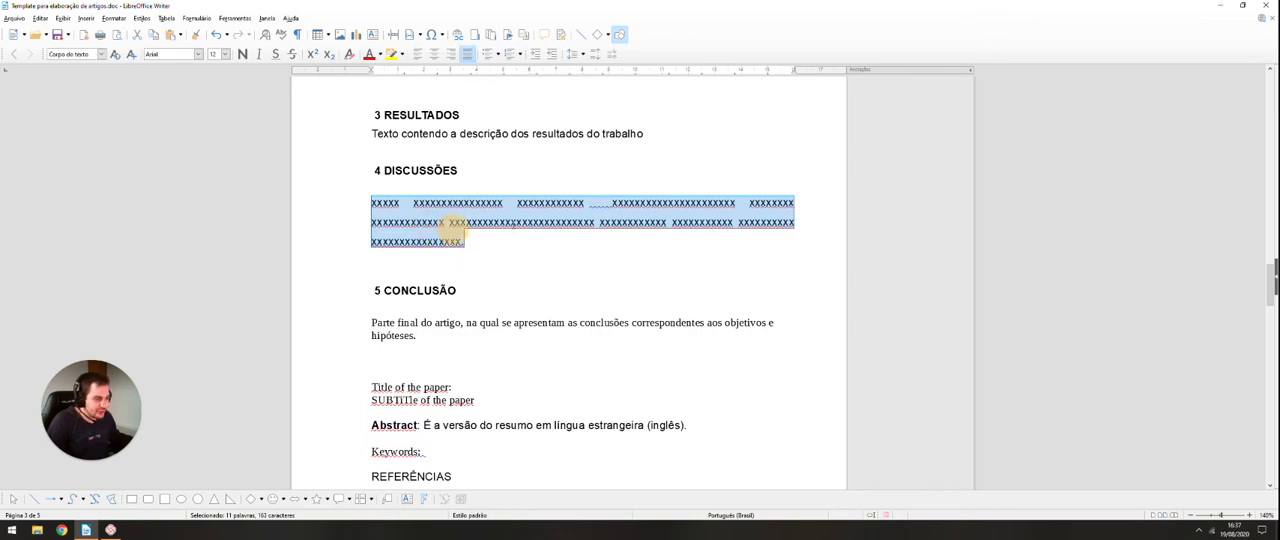
Step: Apply the "Corpo do texto" paragraph style to the paragraph under the "CONCLUSÃO" heading
{"action": "scroll", "coordinate": [474, 240], "scroll_direction": "down", "scroll_amount": 1}
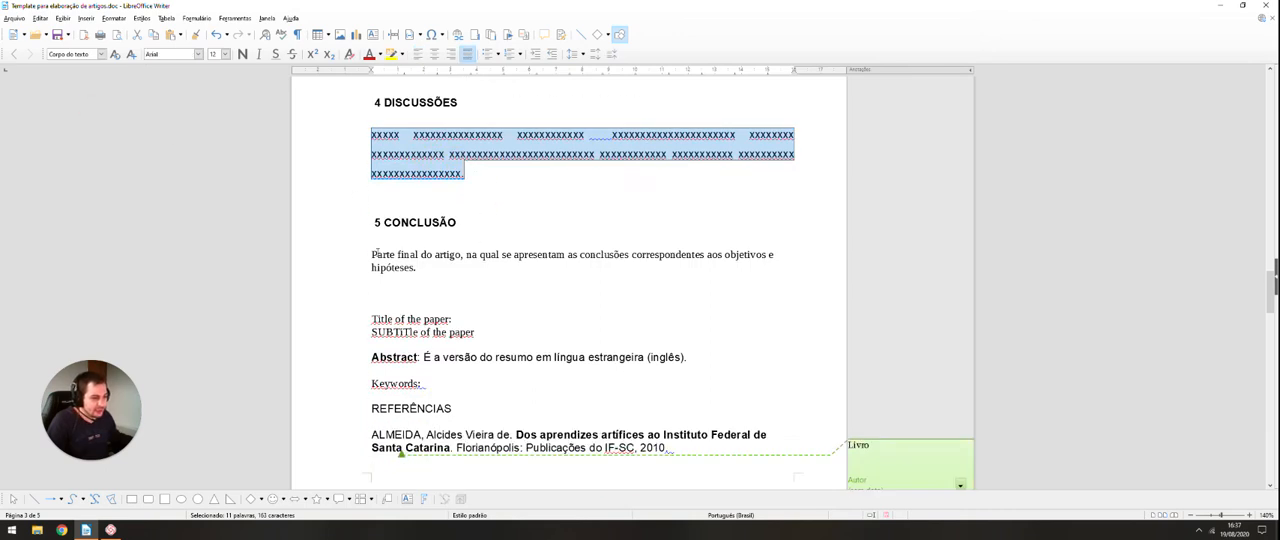
{"action": "left_click_drag", "start_coordinate": [371, 254], "coordinate": [412, 268]}
{"action": "left_click", "coordinate": [101, 54]}
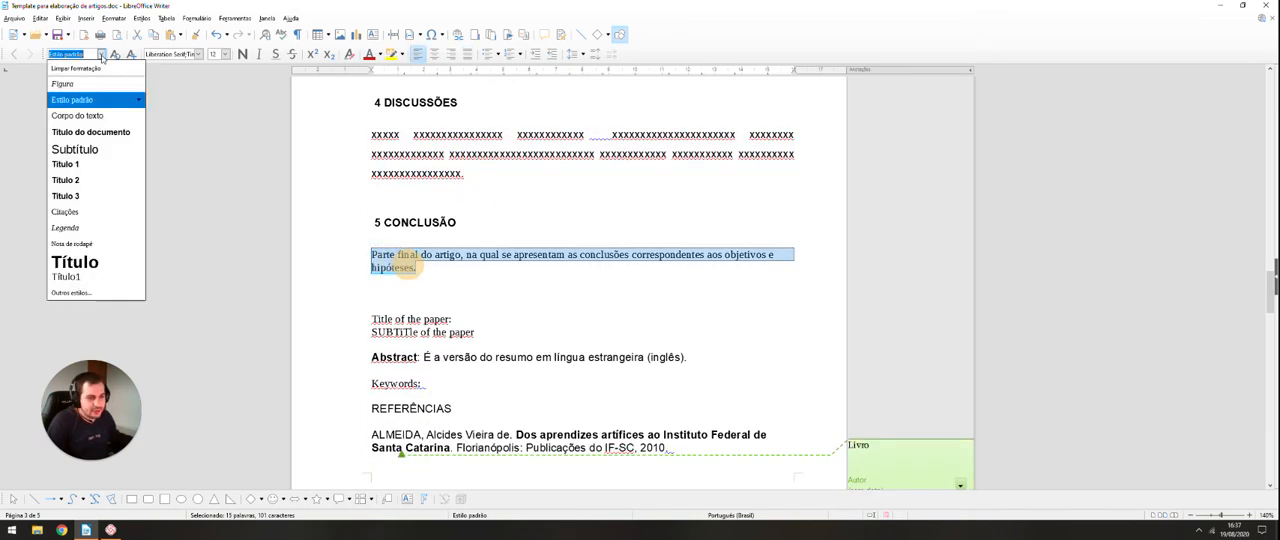
{"action": "left_click", "coordinate": [90, 115]}
Step: Remove the English block with the paper's title, subtitle, "Abstract" and "Keywords" lines above "REFERÊNCIAS"
{"action": "scroll", "coordinate": [371, 235], "scroll_direction": "down", "scroll_amount": 1}
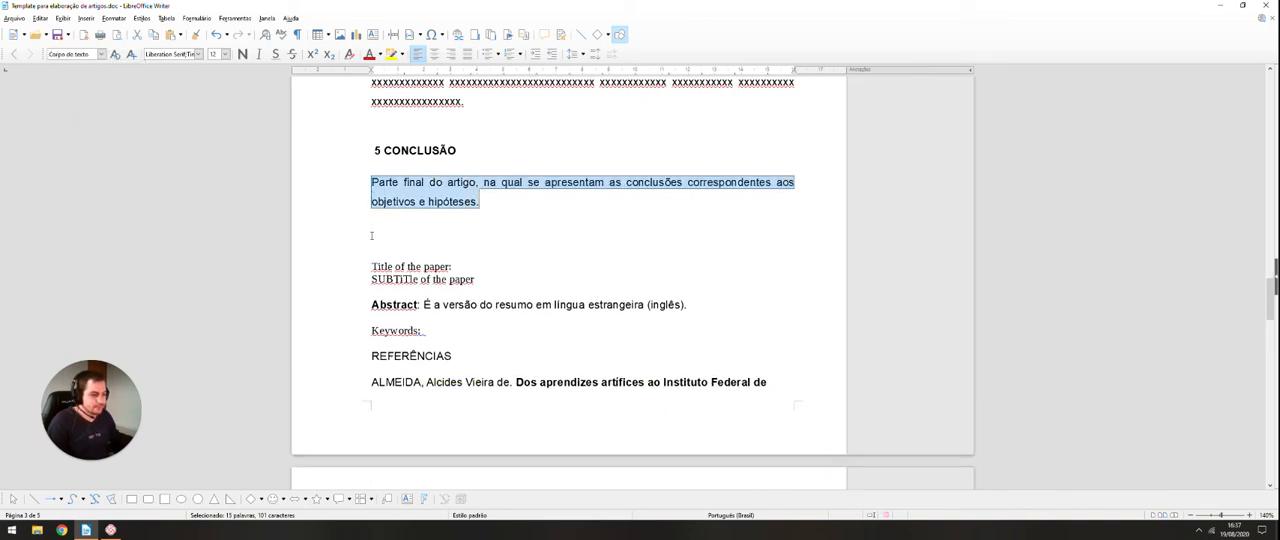
{"action": "scroll", "coordinate": [371, 235], "scroll_direction": "down", "scroll_amount": 1}
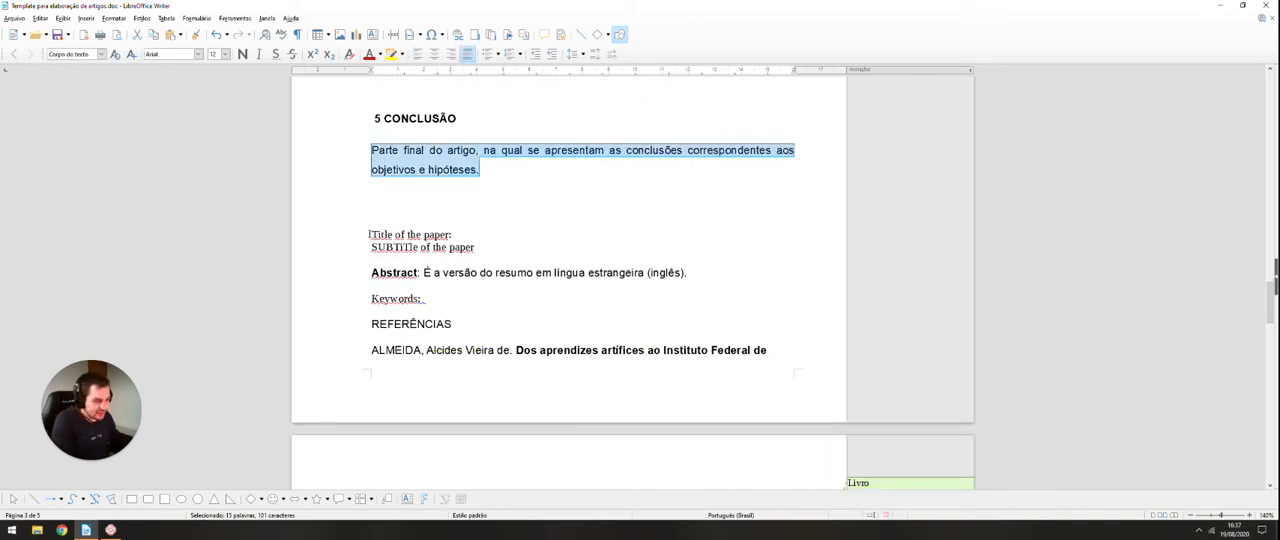
{"action": "left_click_drag", "start_coordinate": [370, 230], "coordinate": [487, 323]}
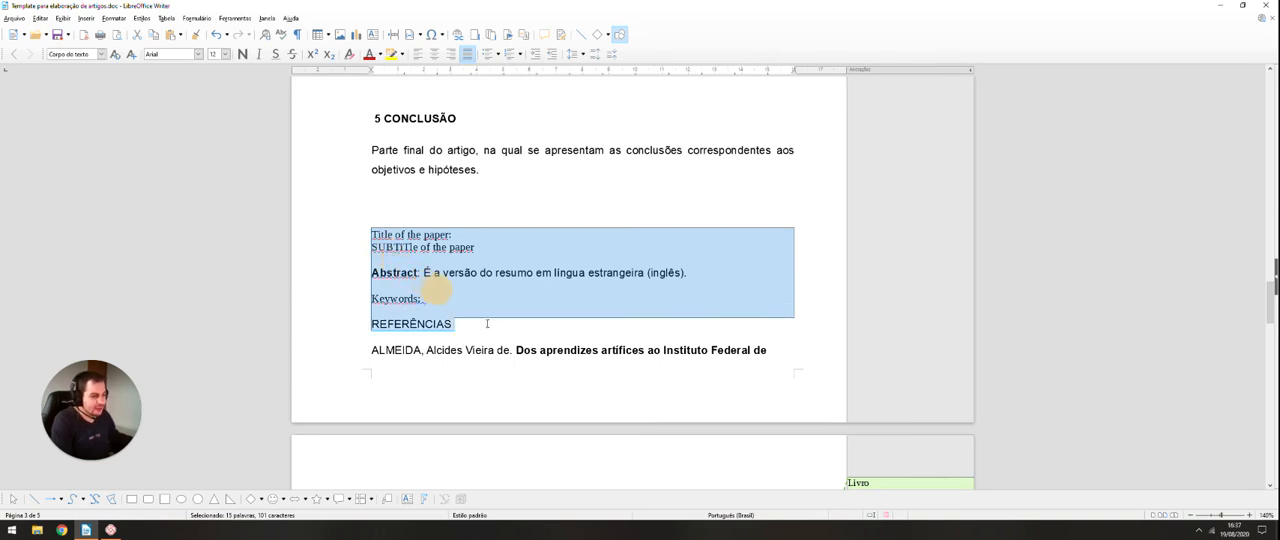
{"action": "left_click_drag", "start_coordinate": [485, 323], "coordinate": [597, 307]}
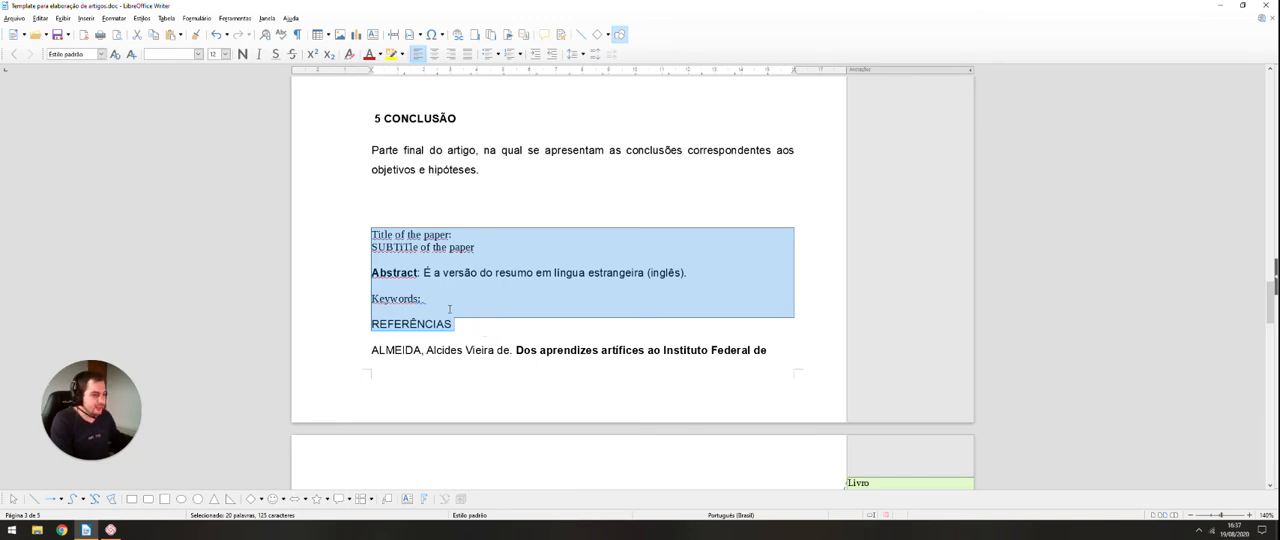
{"action": "left_click_drag", "start_coordinate": [441, 296], "coordinate": [405, 266]}
{"action": "key", "text": "ctrl+x"}
Step: Review the headings and body text from the first page through the "CONCLUSÃO" section
{"action": "scroll", "coordinate": [366, 234], "scroll_direction": "up", "scroll_amount": 20}
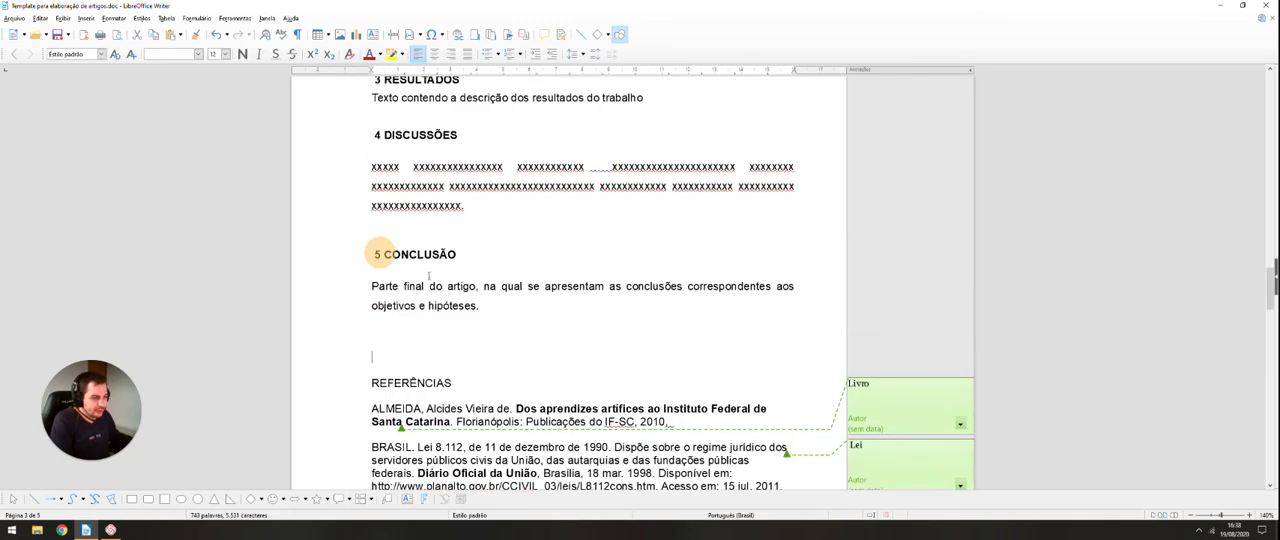
{"action": "scroll", "coordinate": [430, 278], "scroll_direction": "up", "scroll_amount": 20}
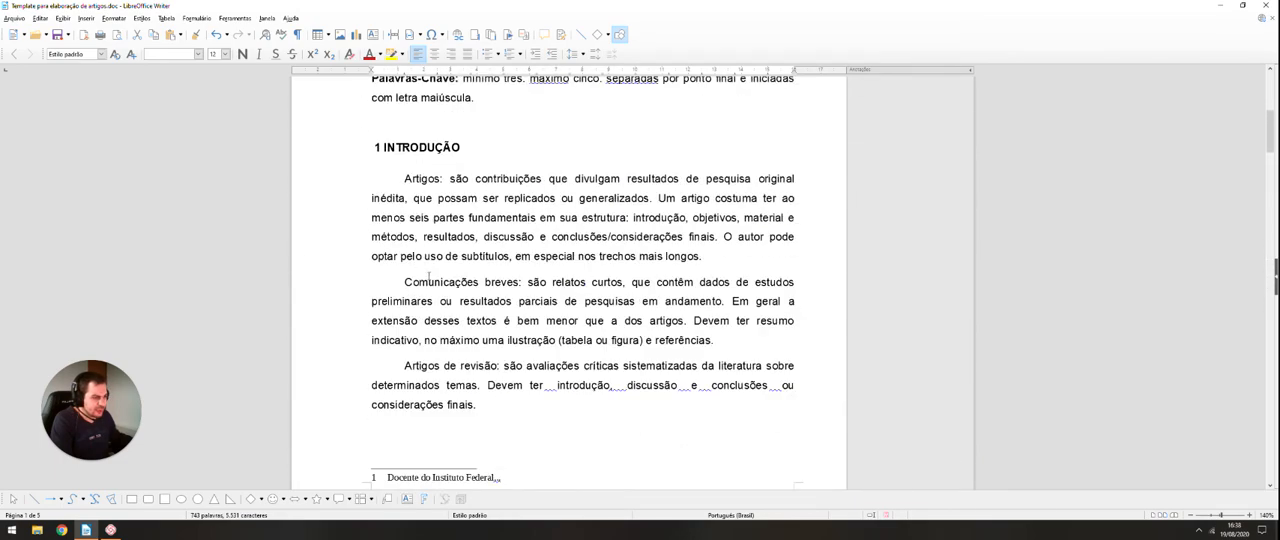
{"action": "scroll", "coordinate": [474, 299], "scroll_direction": "down", "scroll_amount": 3}
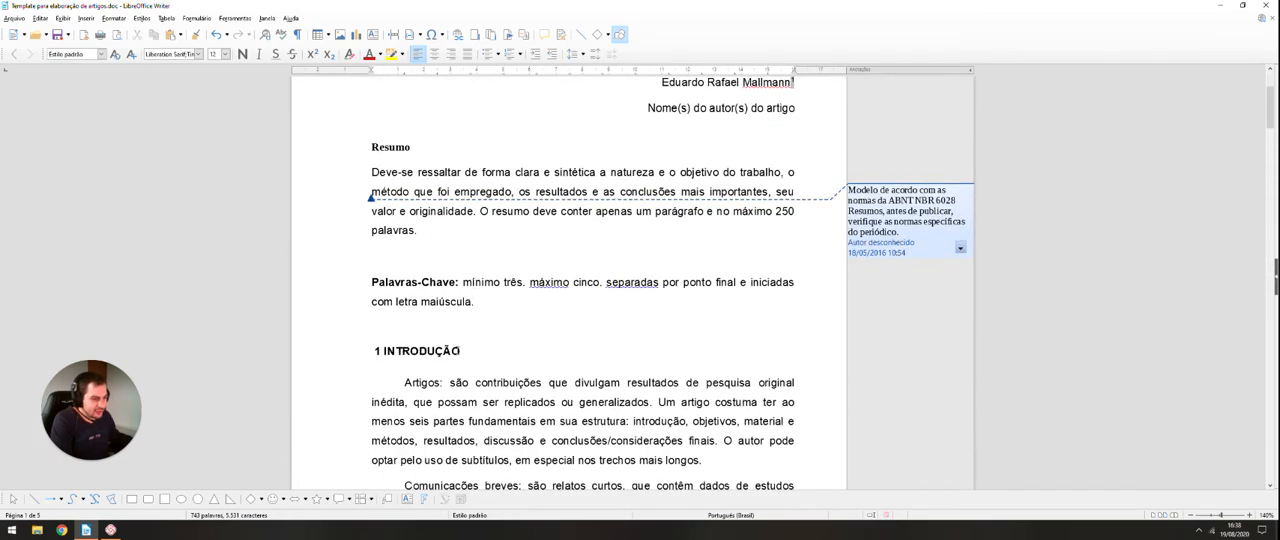
{"action": "scroll", "coordinate": [466, 320], "scroll_direction": "down", "scroll_amount": 10}
{"action": "scroll", "coordinate": [457, 338], "scroll_direction": "down", "scroll_amount": 10}
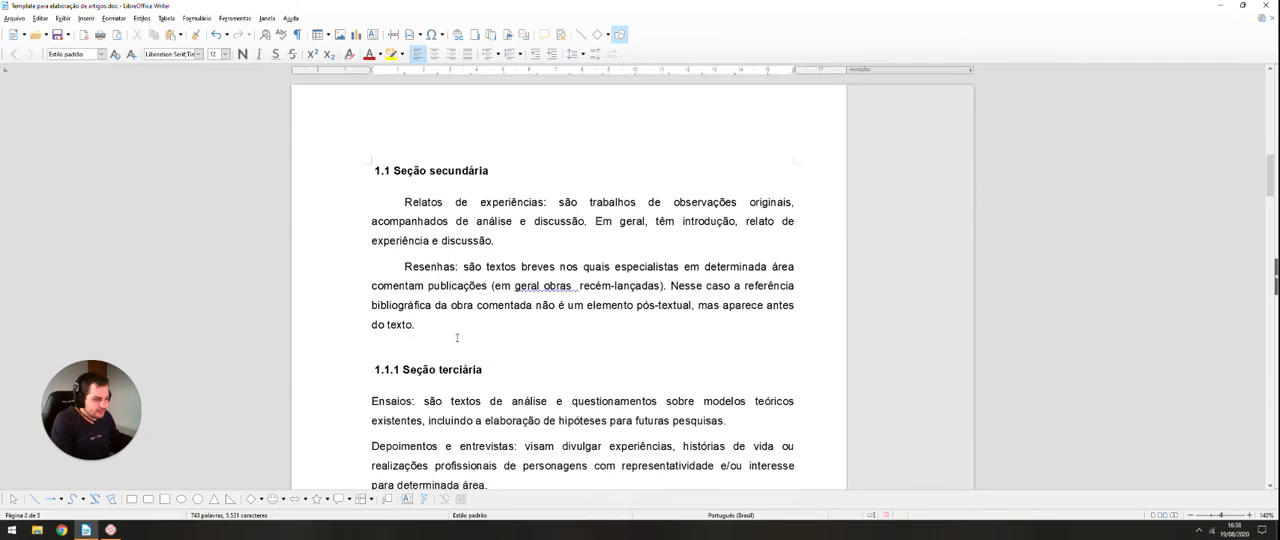
{"action": "scroll", "coordinate": [443, 343], "scroll_direction": "up", "scroll_amount": 1}
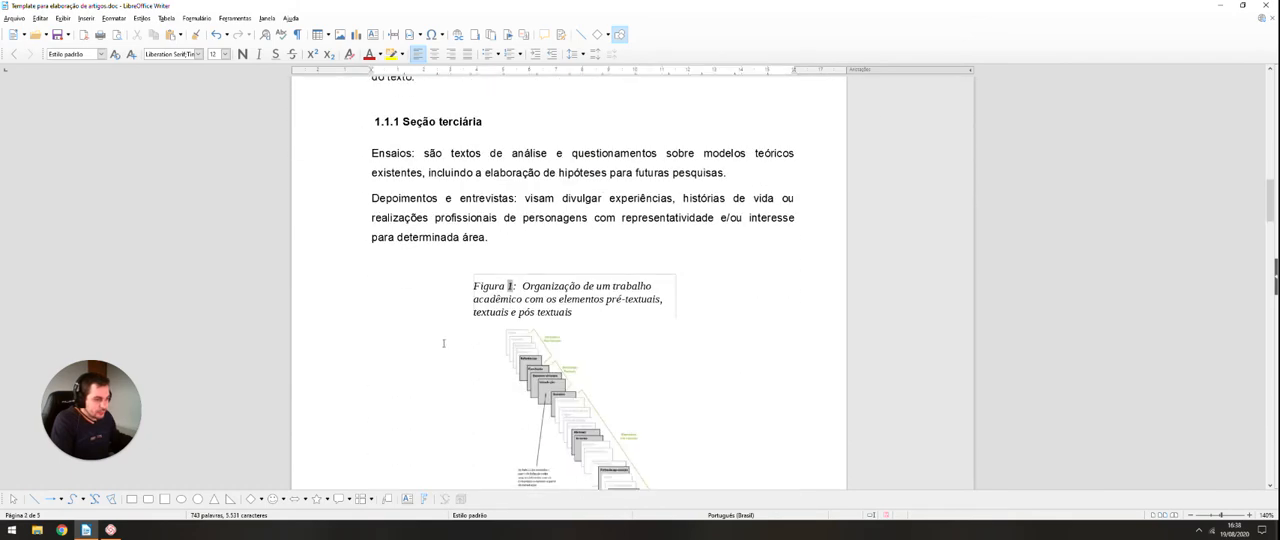
{"action": "scroll", "coordinate": [443, 343], "scroll_direction": "down", "scroll_amount": 15}
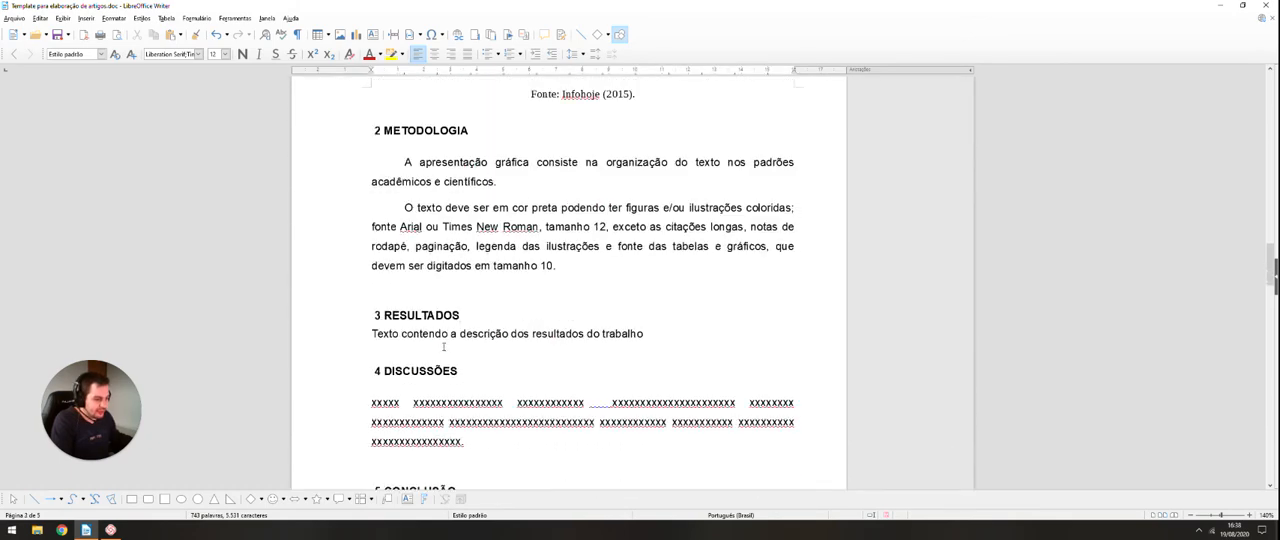
{"action": "scroll", "coordinate": [443, 346], "scroll_direction": "down", "scroll_amount": 5}
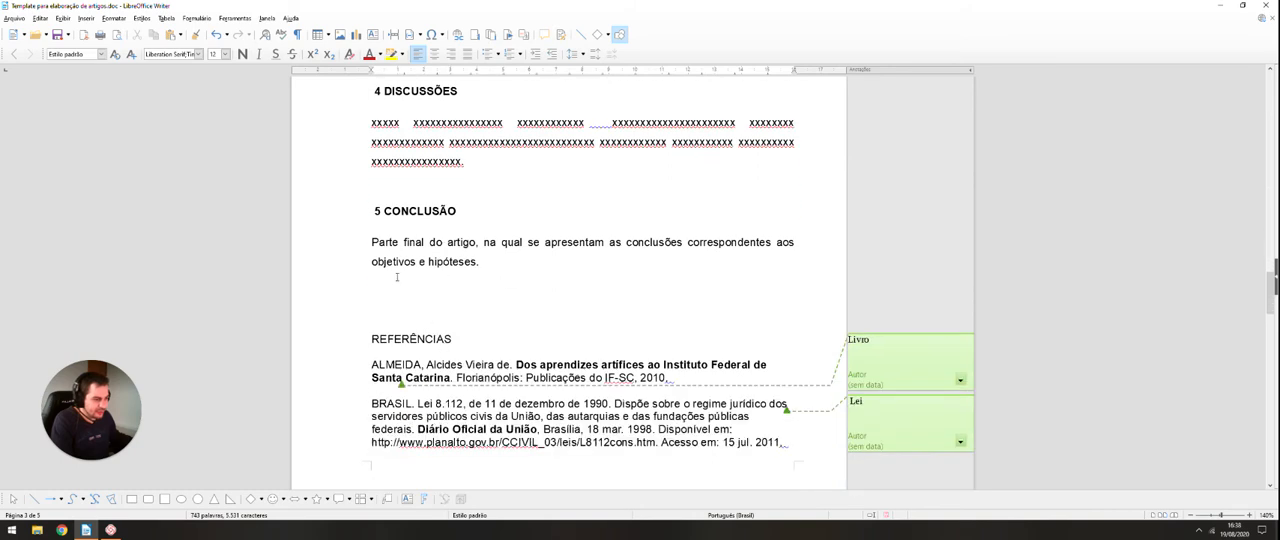
{"action": "left_click", "coordinate": [386, 242]}
Step: Apply the "Título 1" paragraph style to the "REFERÊNCIAS" line
{"action": "scroll", "coordinate": [386, 242], "scroll_direction": "down", "scroll_amount": 3}
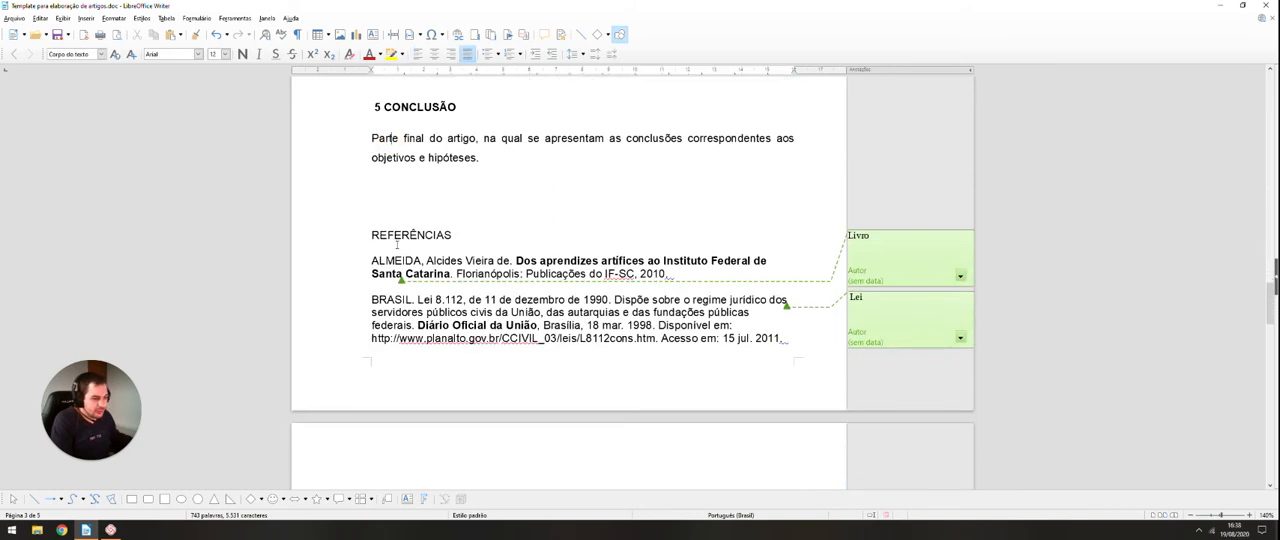
{"action": "left_click_drag", "start_coordinate": [369, 231], "coordinate": [455, 234]}
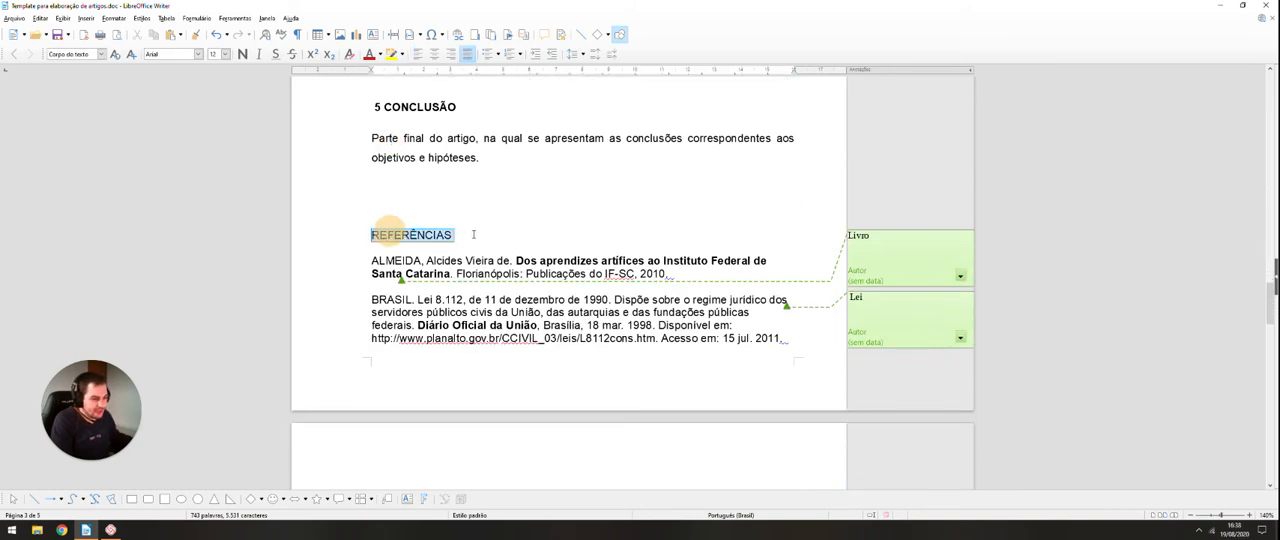
{"action": "left_click", "coordinate": [101, 54]}
{"action": "left_click", "coordinate": [66, 164]}
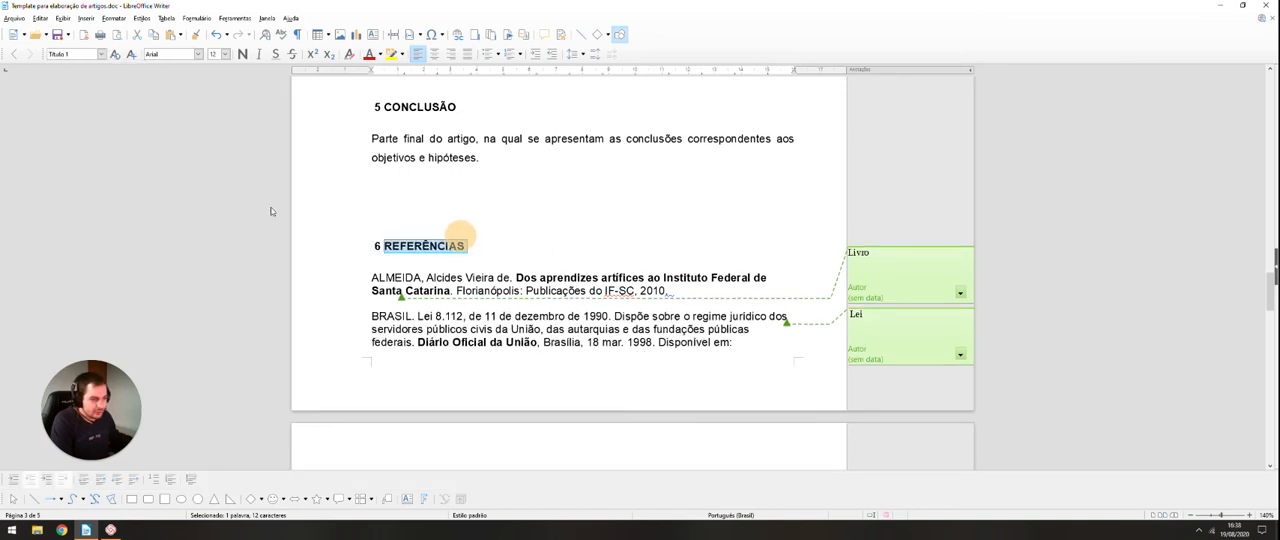
Step: Apply the "Corpo do texto" paragraph style to all the bibliography entries under the "REFERÊNCIAS" heading
{"action": "scroll", "coordinate": [414, 248], "scroll_direction": "down", "scroll_amount": 1}
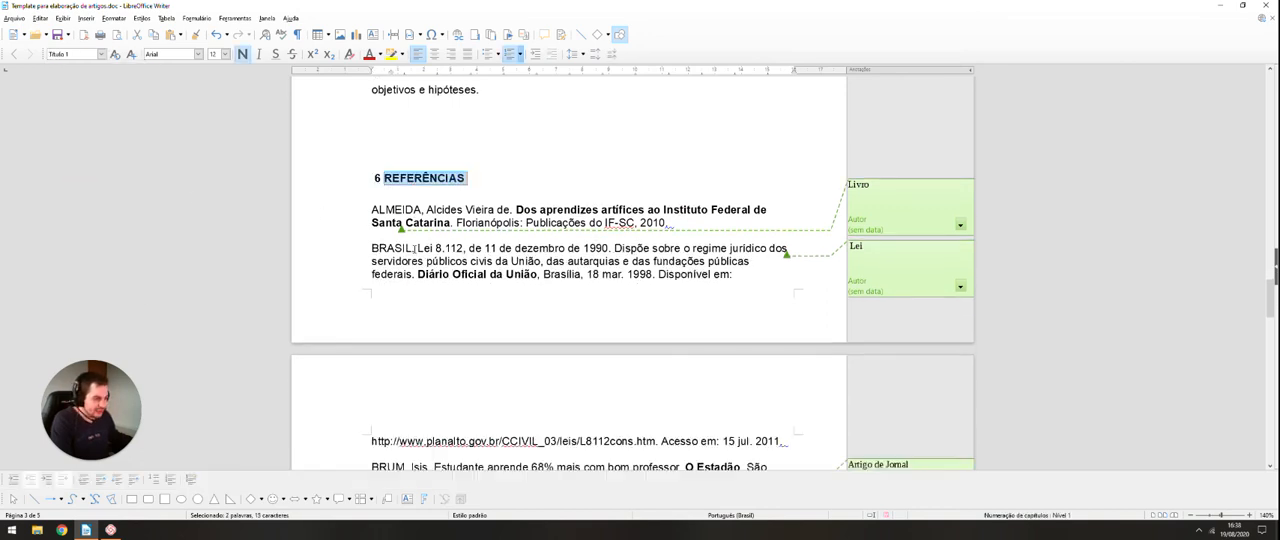
{"action": "left_click", "coordinate": [368, 209]}
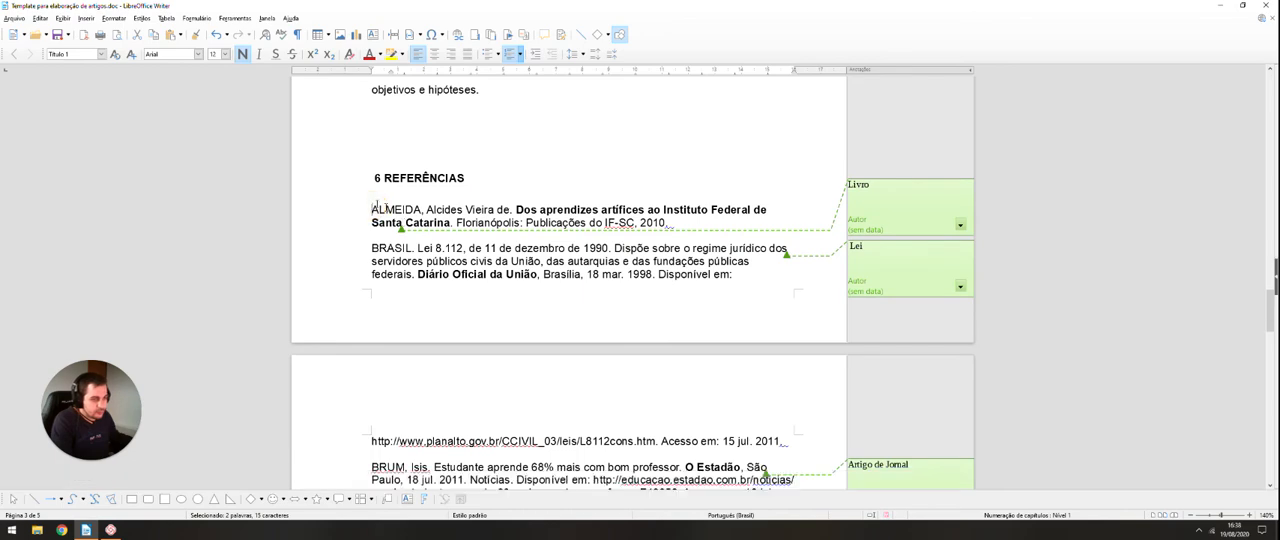
{"action": "left_click_drag", "start_coordinate": [368, 209], "coordinate": [400, 452]}
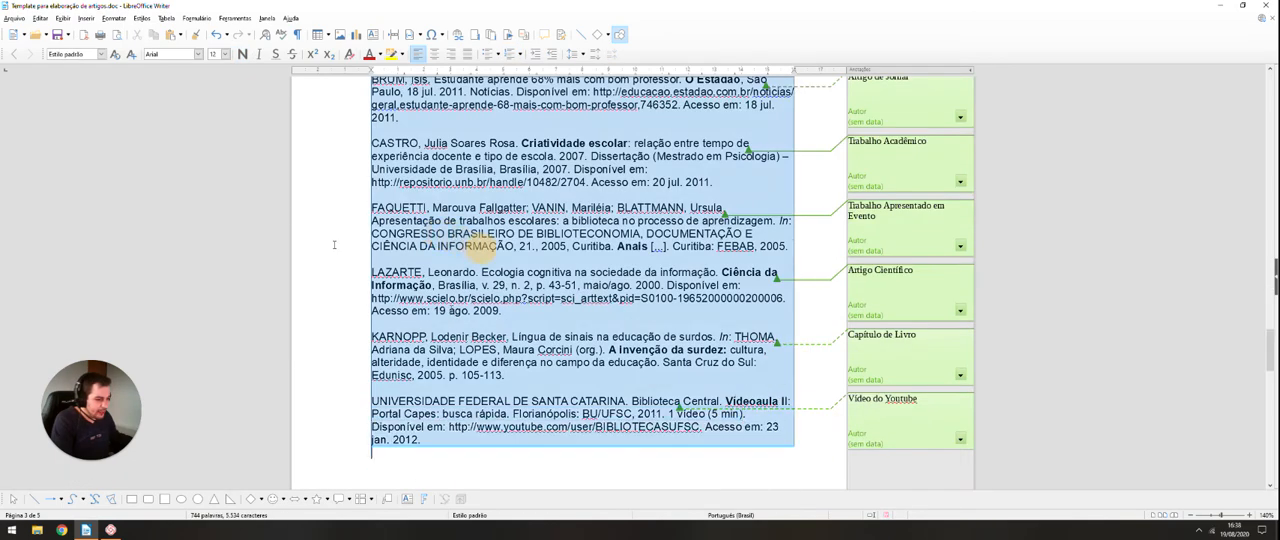
{"action": "left_click", "coordinate": [101, 54]}
{"action": "left_click", "coordinate": [77, 115]}
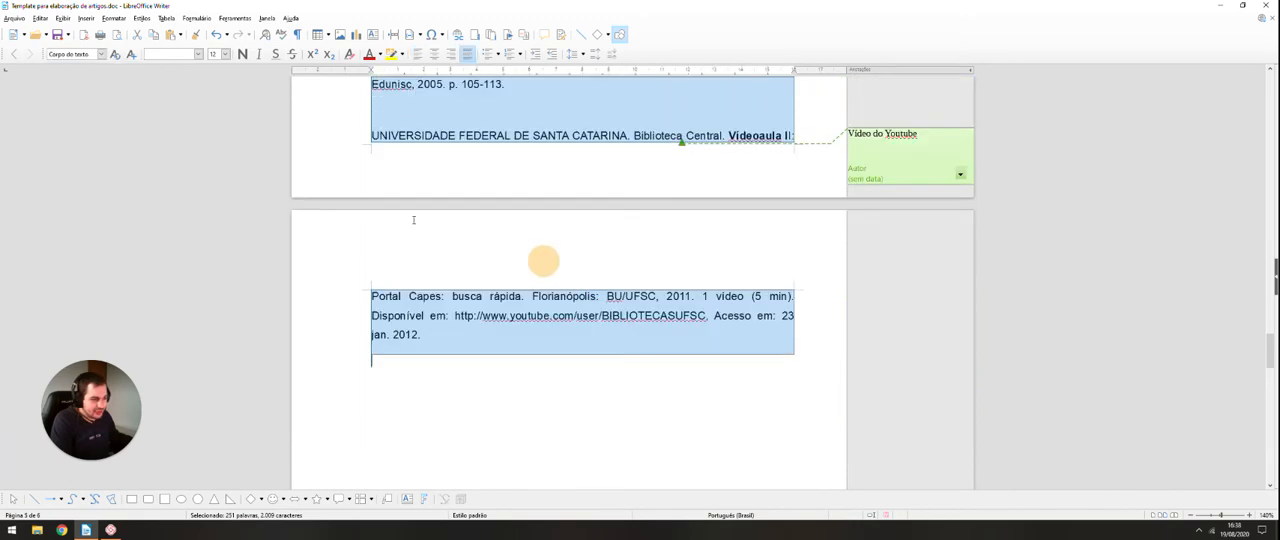
{"action": "scroll", "coordinate": [500, 260], "scroll_direction": "up", "scroll_amount": 5}
{"action": "scroll", "coordinate": [415, 220], "scroll_direction": "up", "scroll_amount": 10}
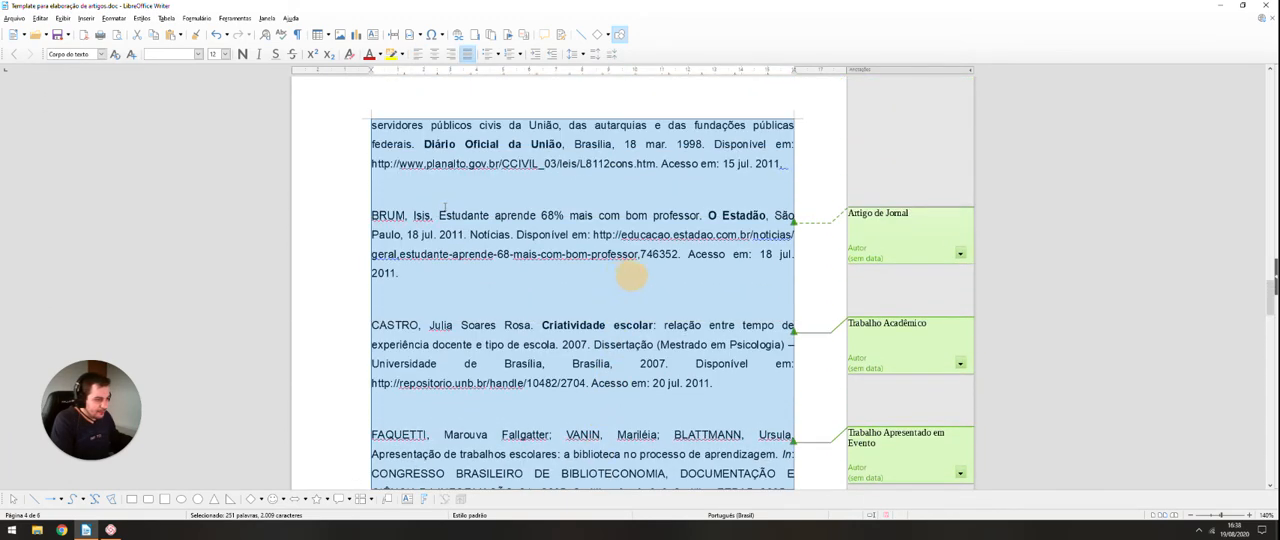
{"action": "left_click", "coordinate": [471, 237]}
Step: Examine the available paragraph styles and check the numbered headings and body text throughout the article
{"action": "scroll", "coordinate": [680, 275], "scroll_direction": "up", "scroll_amount": 5}
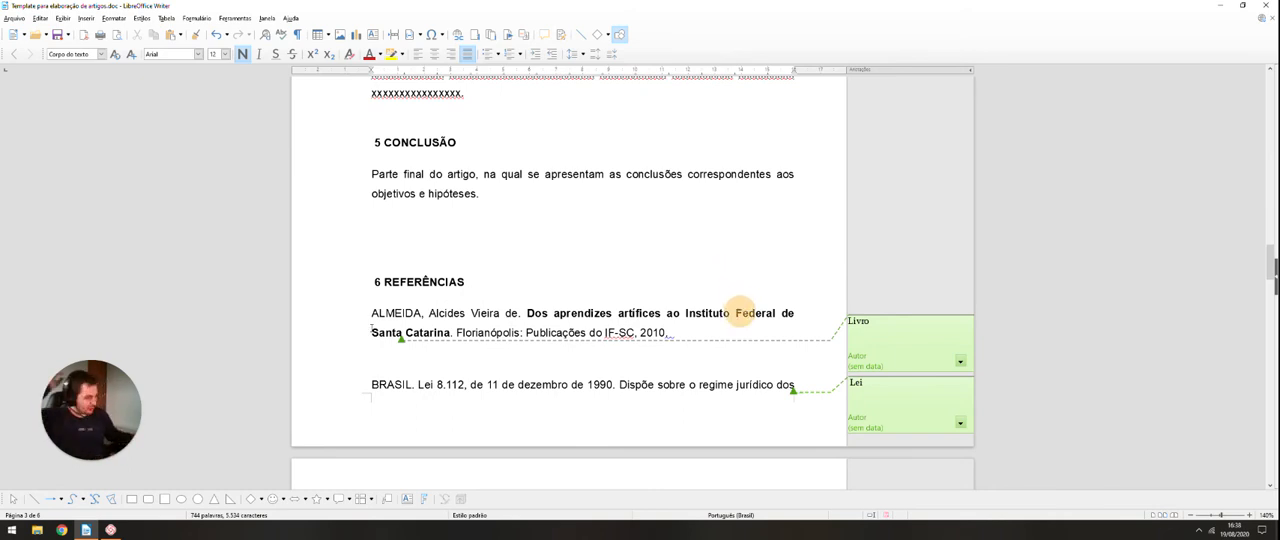
{"action": "scroll", "coordinate": [743, 373], "scroll_direction": "up", "scroll_amount": 15}
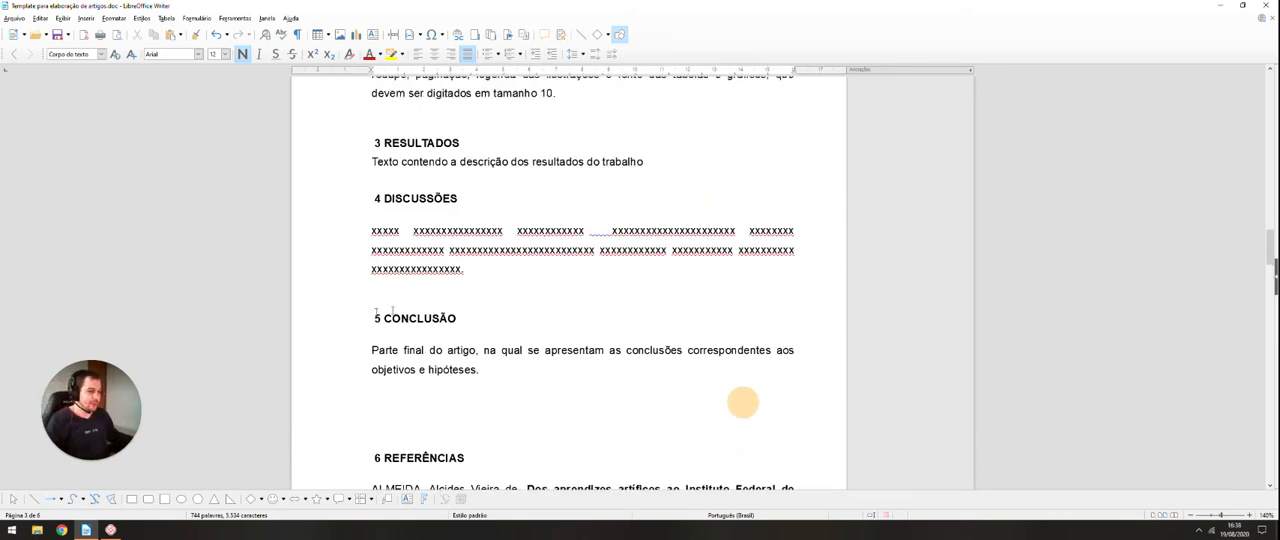
{"action": "scroll", "coordinate": [743, 437], "scroll_direction": "up", "scroll_amount": 10}
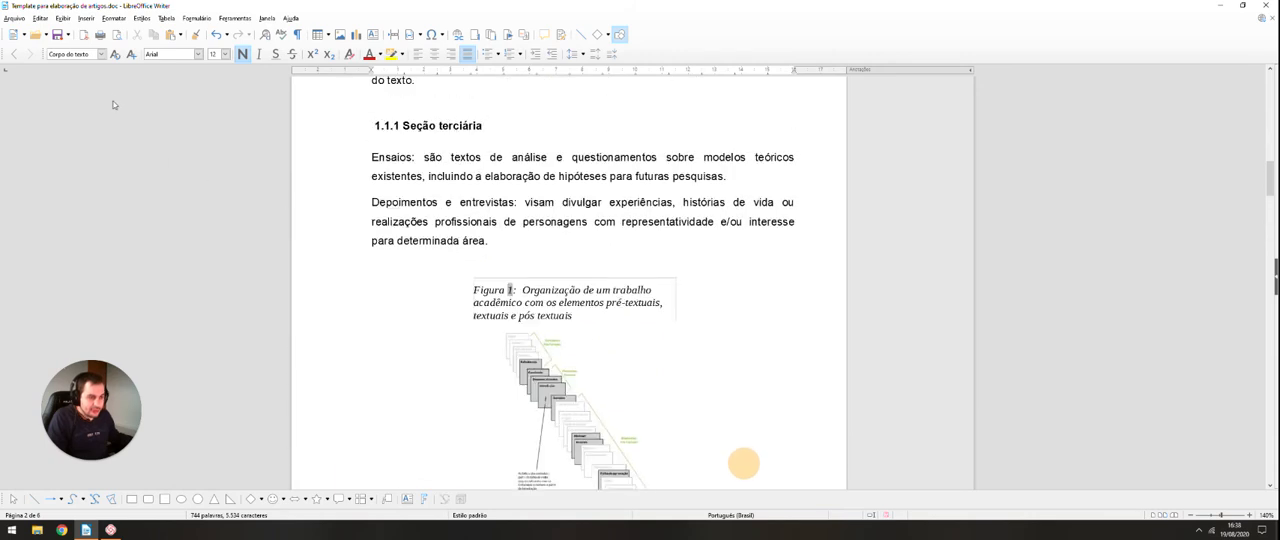
{"action": "left_click", "coordinate": [100, 54]}
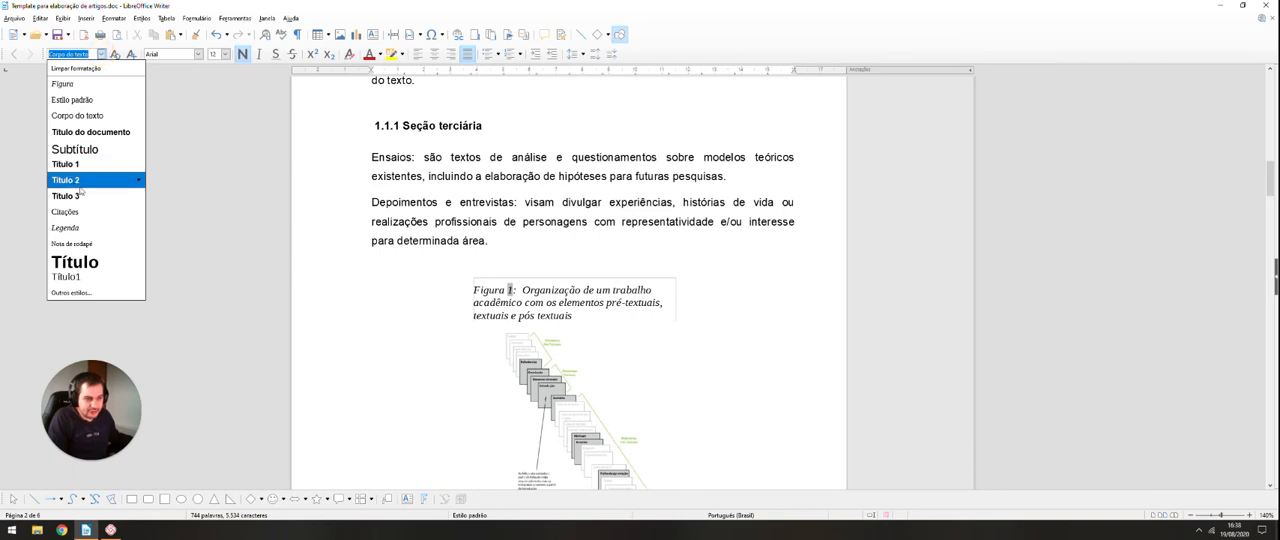
{"action": "left_click", "coordinate": [543, 193]}
{"action": "scroll", "coordinate": [543, 193], "scroll_direction": "up", "scroll_amount": 15}
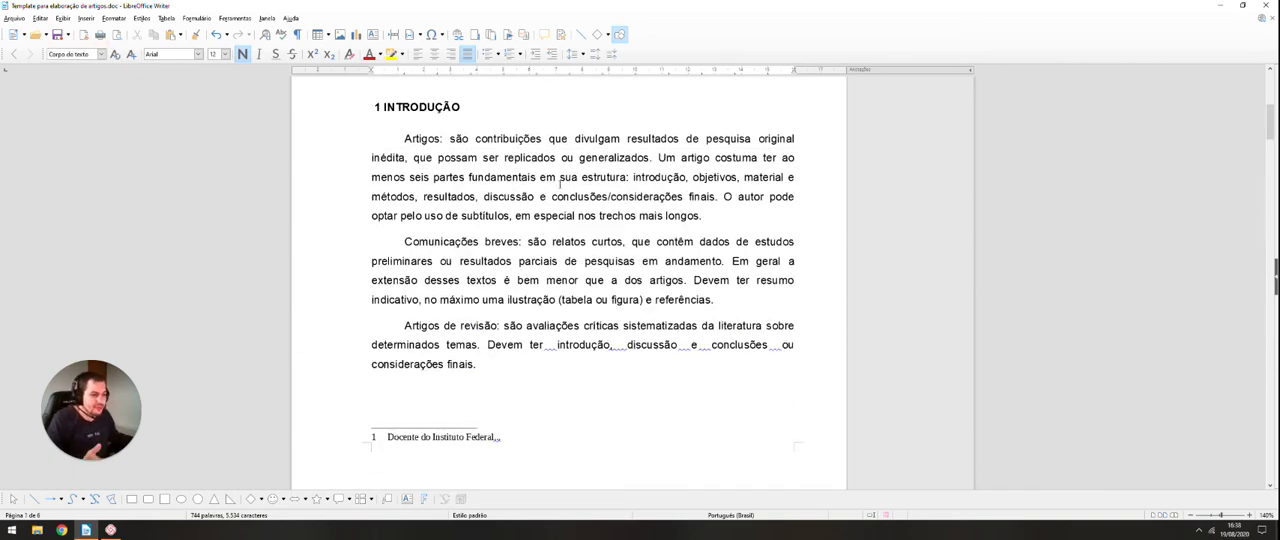
{"action": "scroll", "coordinate": [552, 187], "scroll_direction": "up", "scroll_amount": 4}
{"action": "scroll", "coordinate": [561, 185], "scroll_direction": "down", "scroll_amount": 3}
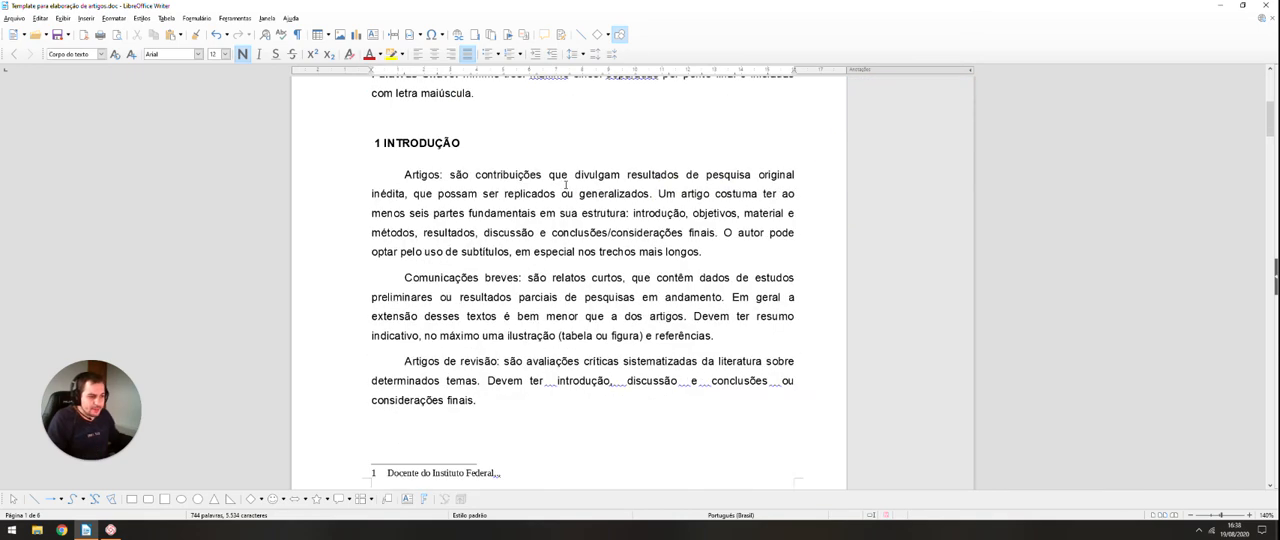
{"action": "scroll", "coordinate": [565, 185], "scroll_direction": "down", "scroll_amount": 15}
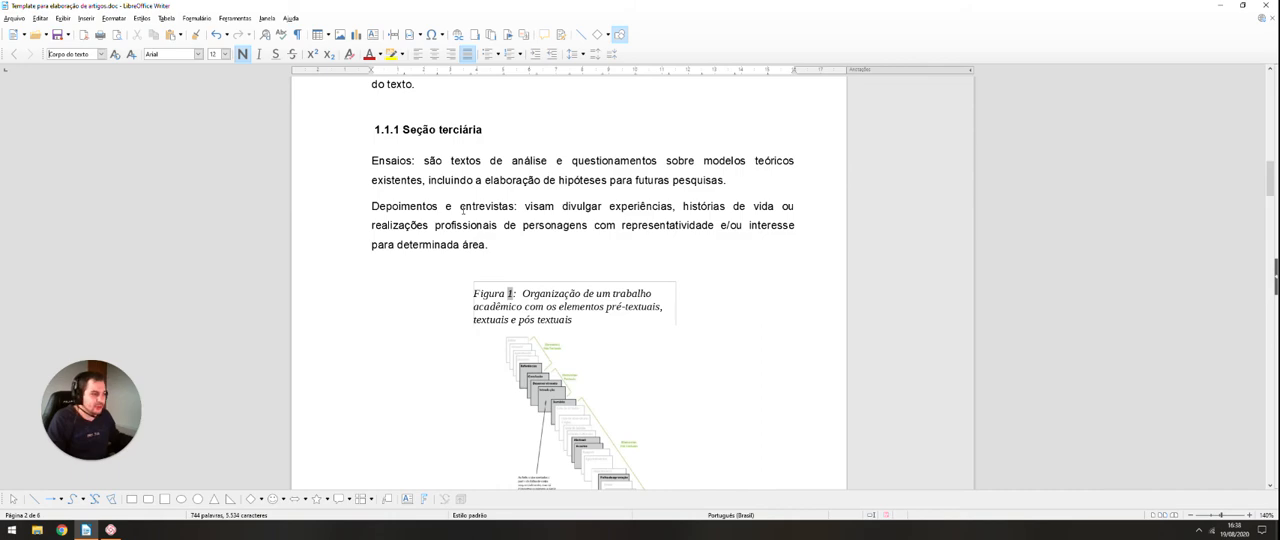
{"action": "scroll", "coordinate": [463, 210], "scroll_direction": "down", "scroll_amount": 15}
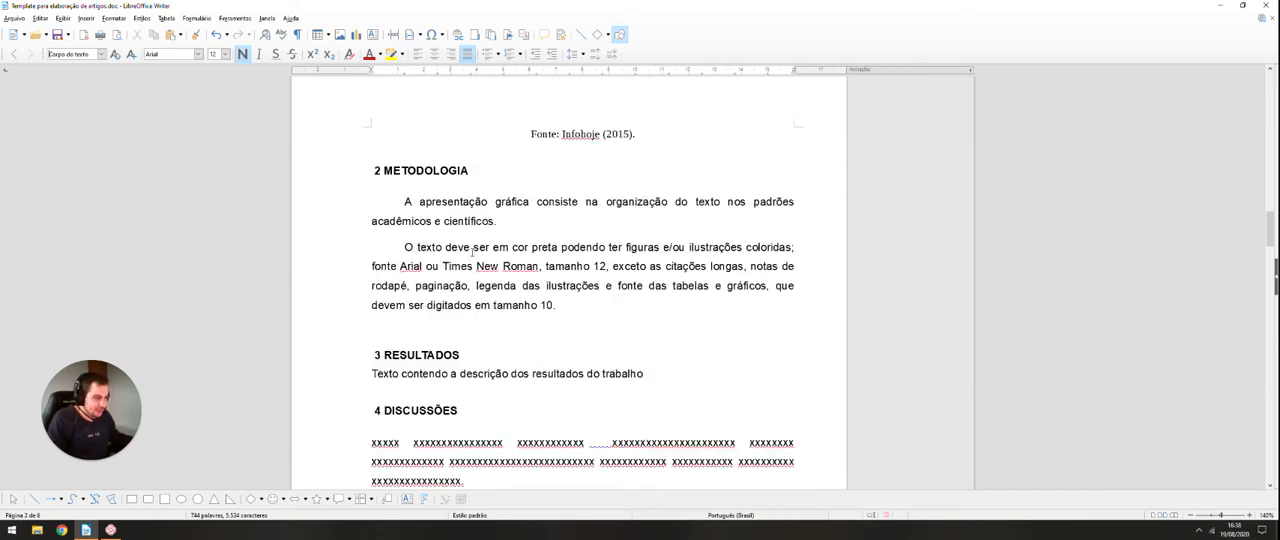
{"action": "scroll", "coordinate": [472, 251], "scroll_direction": "down", "scroll_amount": 5}
{"action": "left_click", "coordinate": [511, 301]}
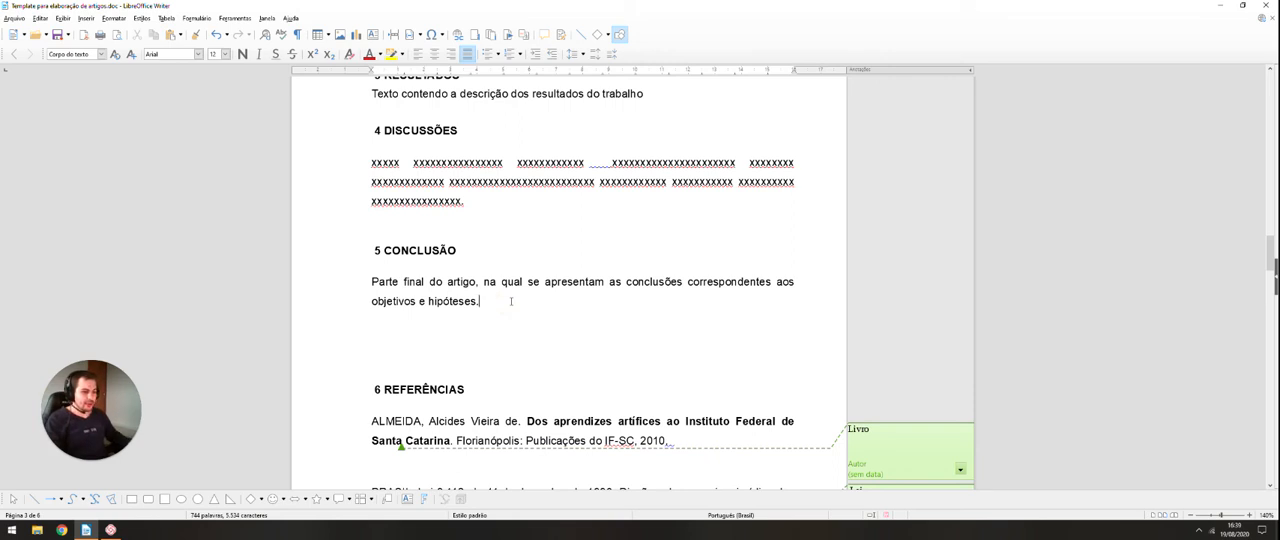
{"action": "scroll", "coordinate": [511, 301], "scroll_direction": "up", "scroll_amount": 6}
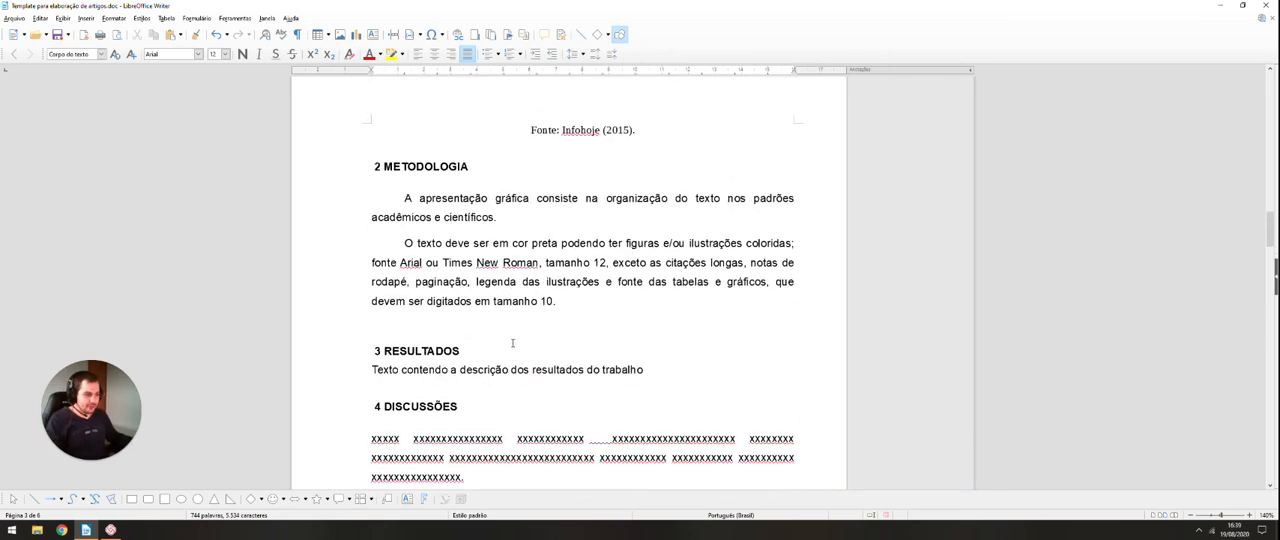
{"action": "left_click", "coordinate": [575, 302]}
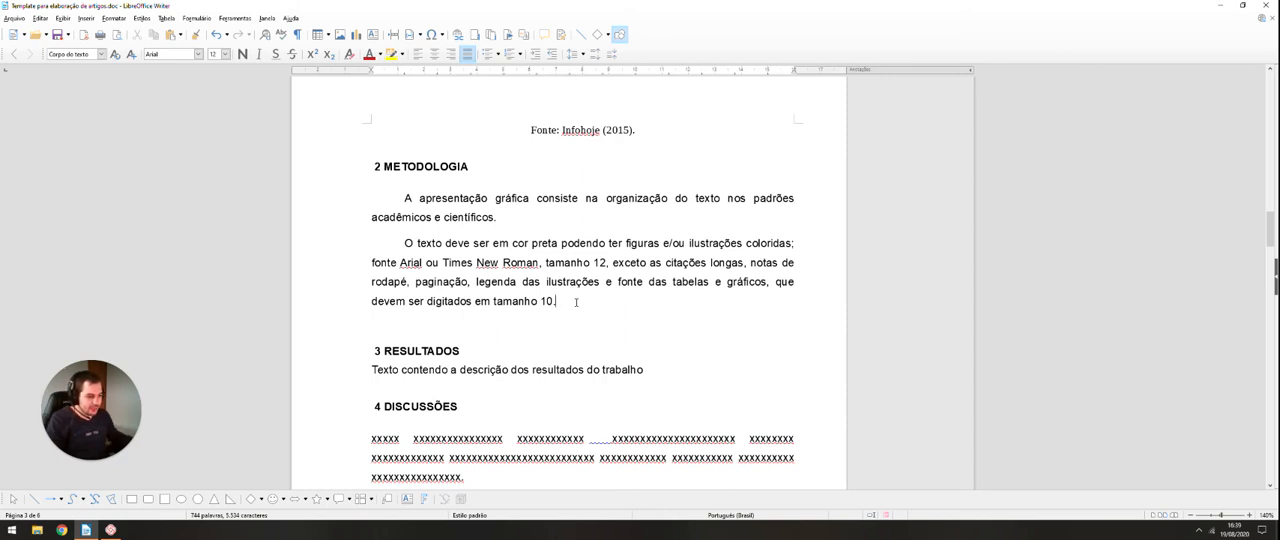
Step: Add an empty paragraph after the "METODOLOGIA" text and write the line "PROJETOS FUTUROS" below the "CONCLUSÃO" paragraph
{"action": "key", "text": "Return"}
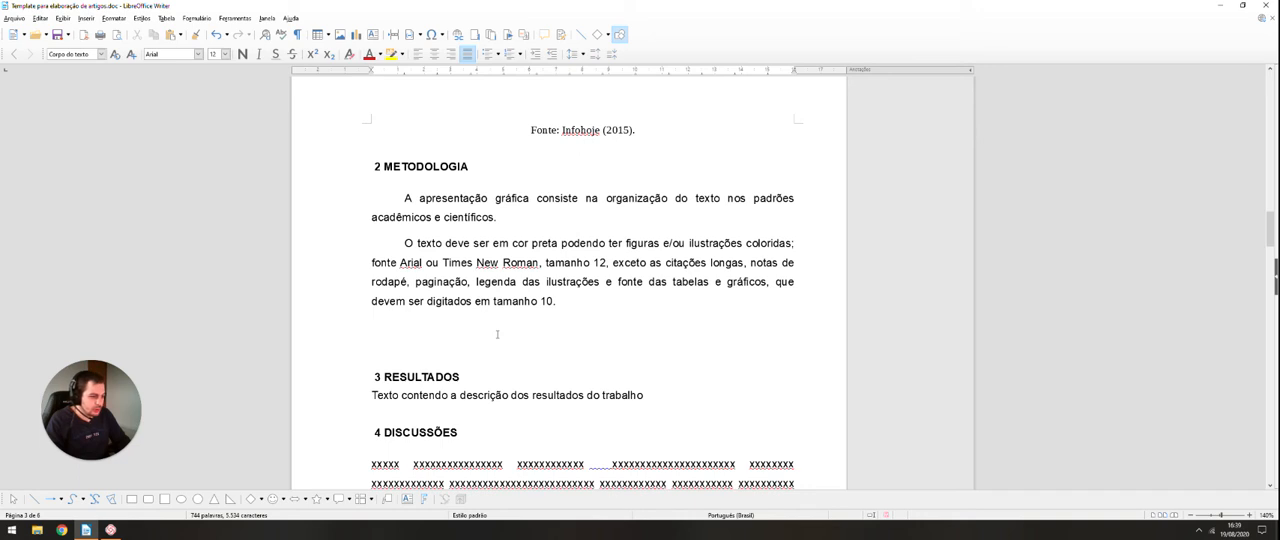
{"action": "scroll", "coordinate": [497, 334], "scroll_direction": "down", "scroll_amount": 3}
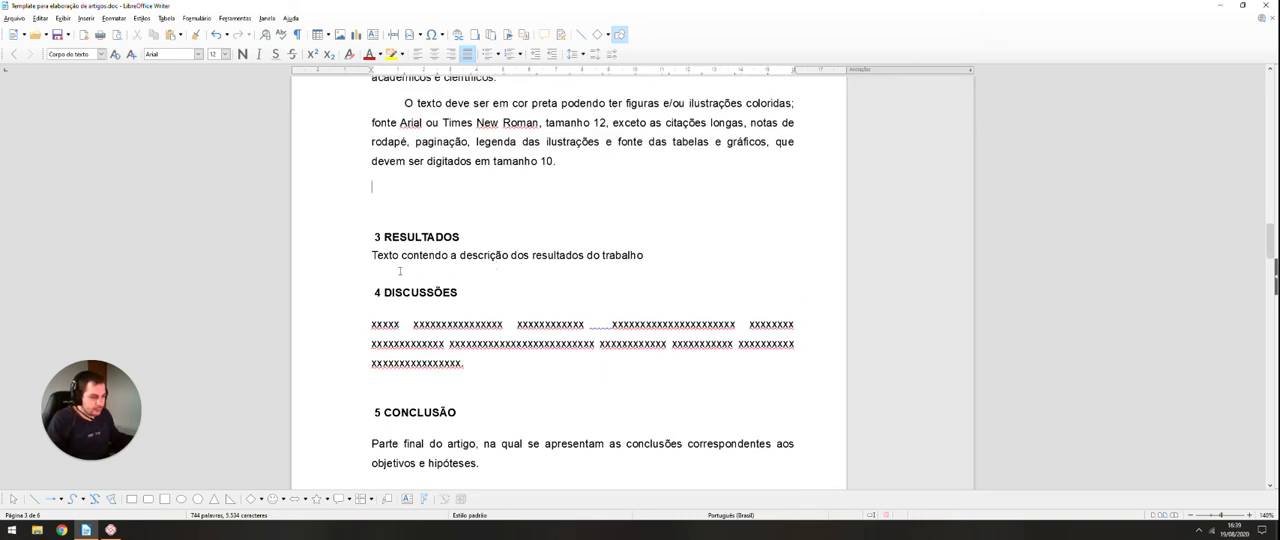
{"action": "scroll", "coordinate": [420, 260], "scroll_direction": "down", "scroll_amount": 5}
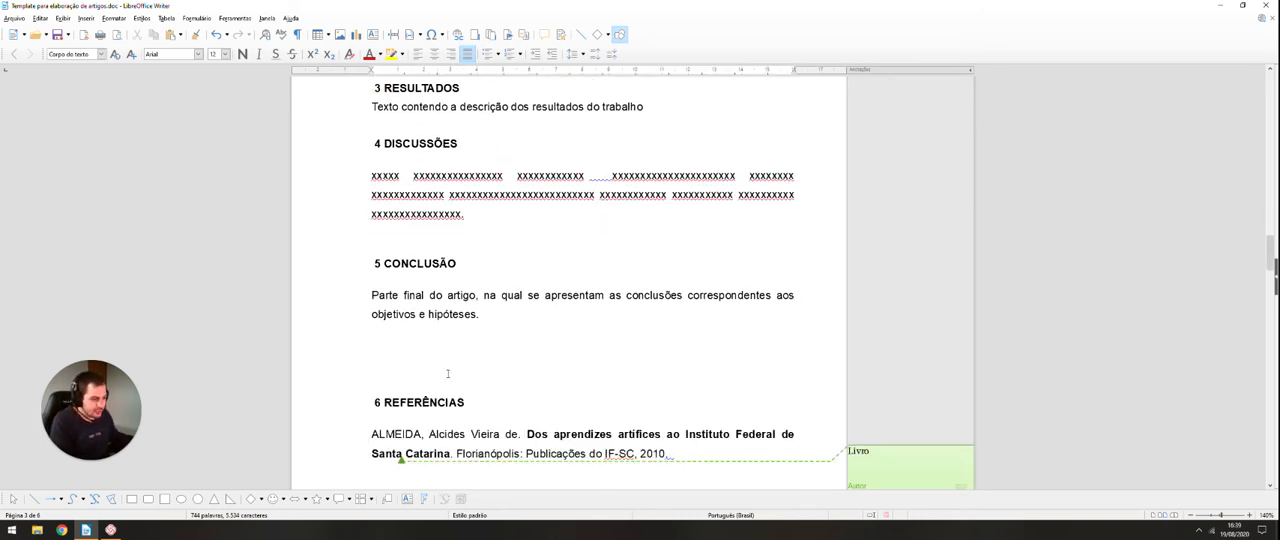
{"action": "left_click", "coordinate": [376, 277]}
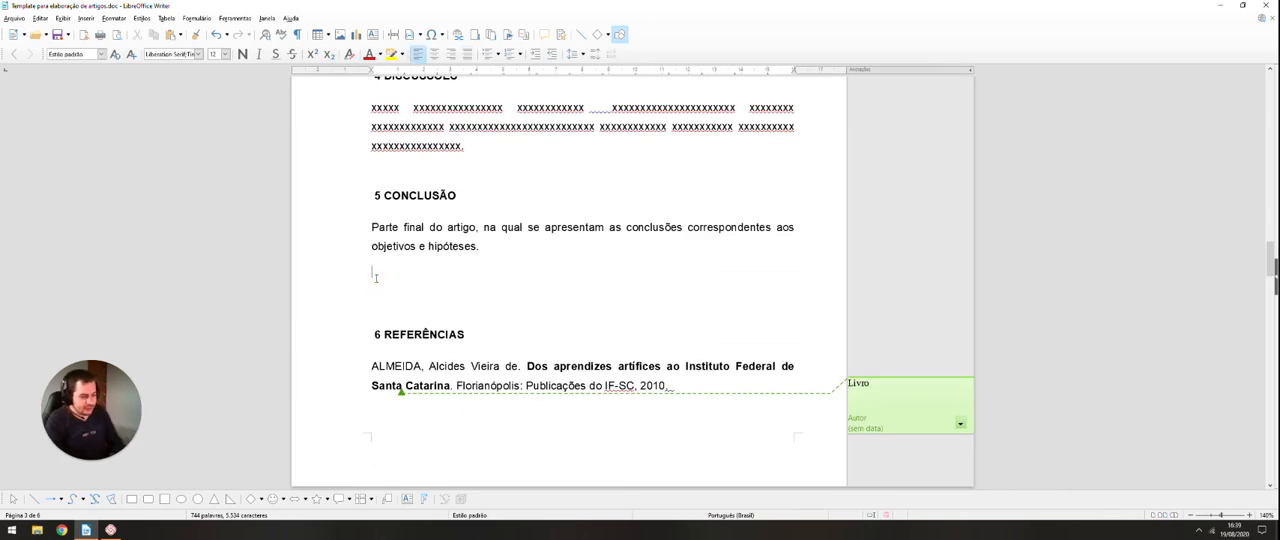
{"action": "type", "text": "PROJETOS"}
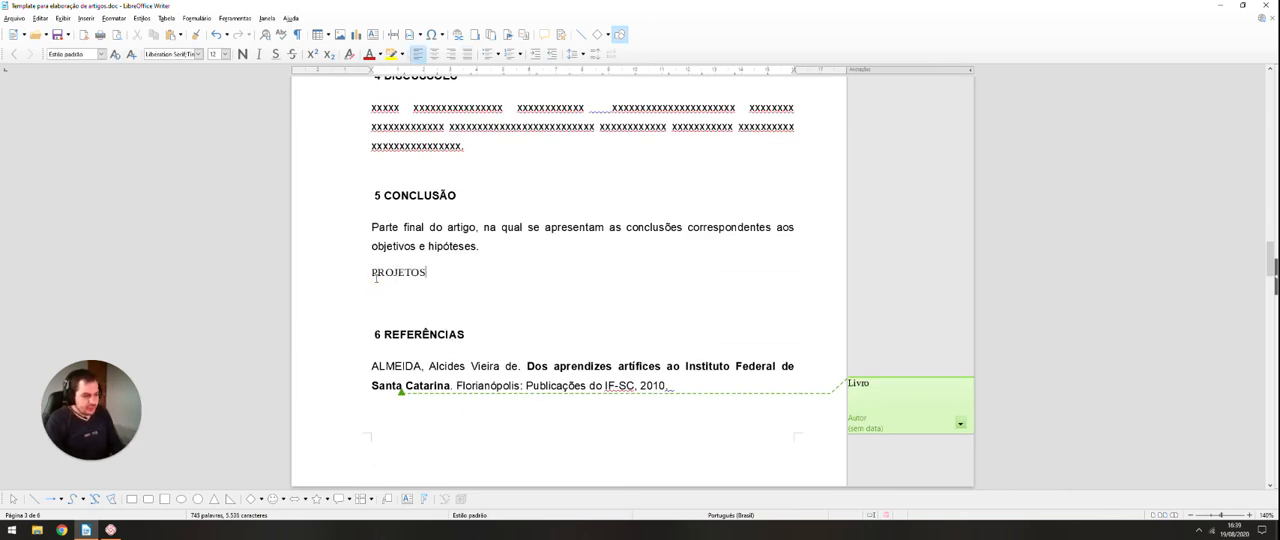
{"action": "type", "text": " FUTUROS"}
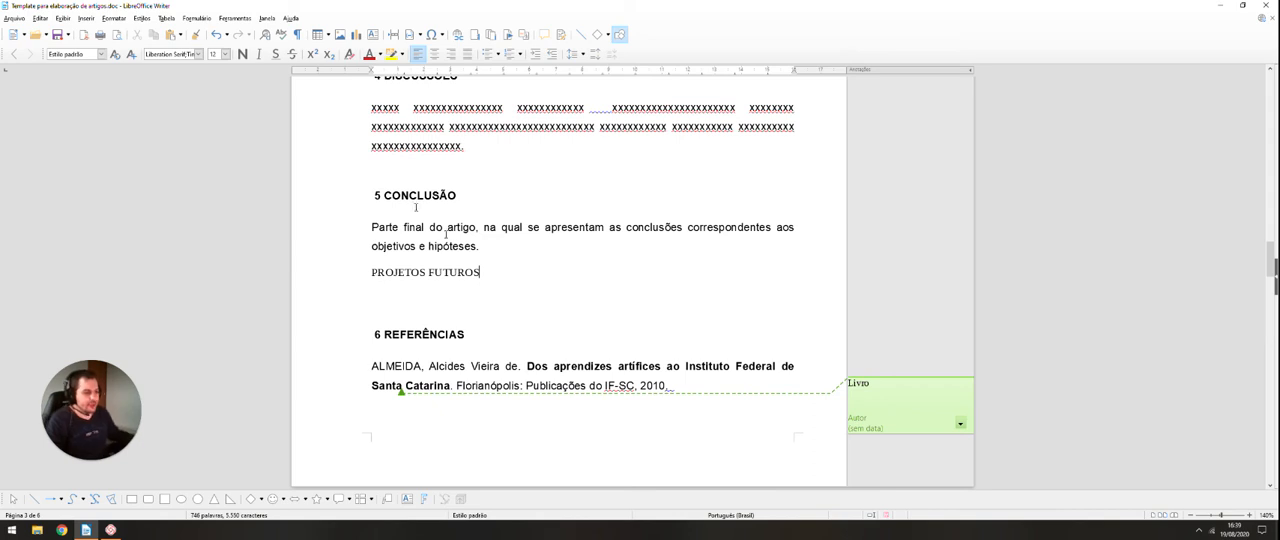
Step: Apply the "Título 1" paragraph style to the "PROJETOS FUTUROS" line
{"action": "scroll", "coordinate": [376, 279], "scroll_direction": "up", "scroll_amount": 2}
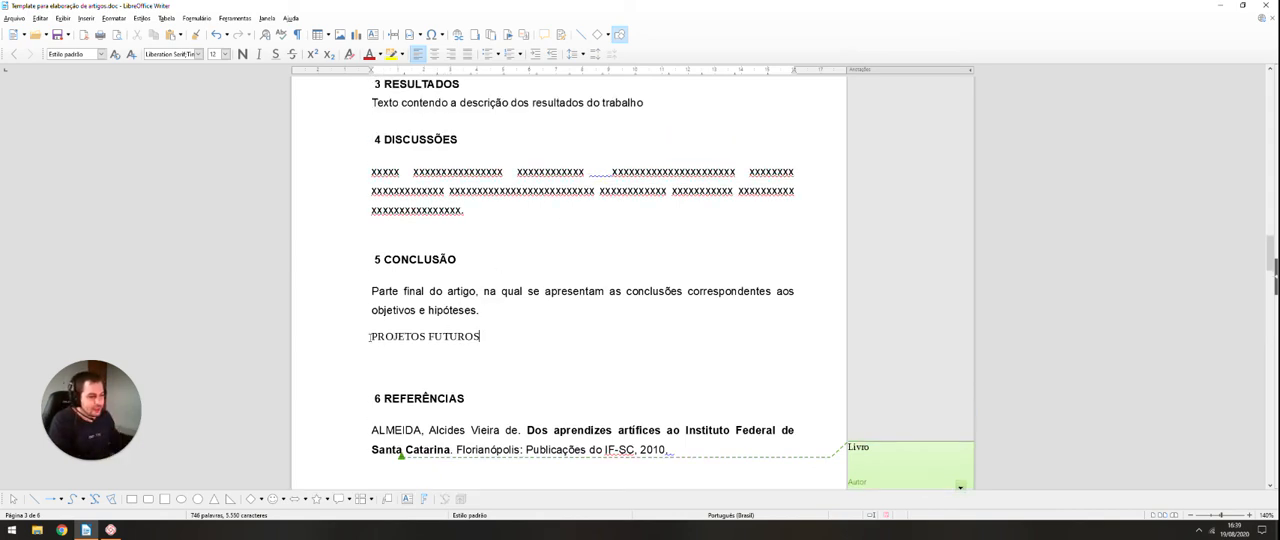
{"action": "left_click_drag", "start_coordinate": [370, 338], "coordinate": [491, 335]}
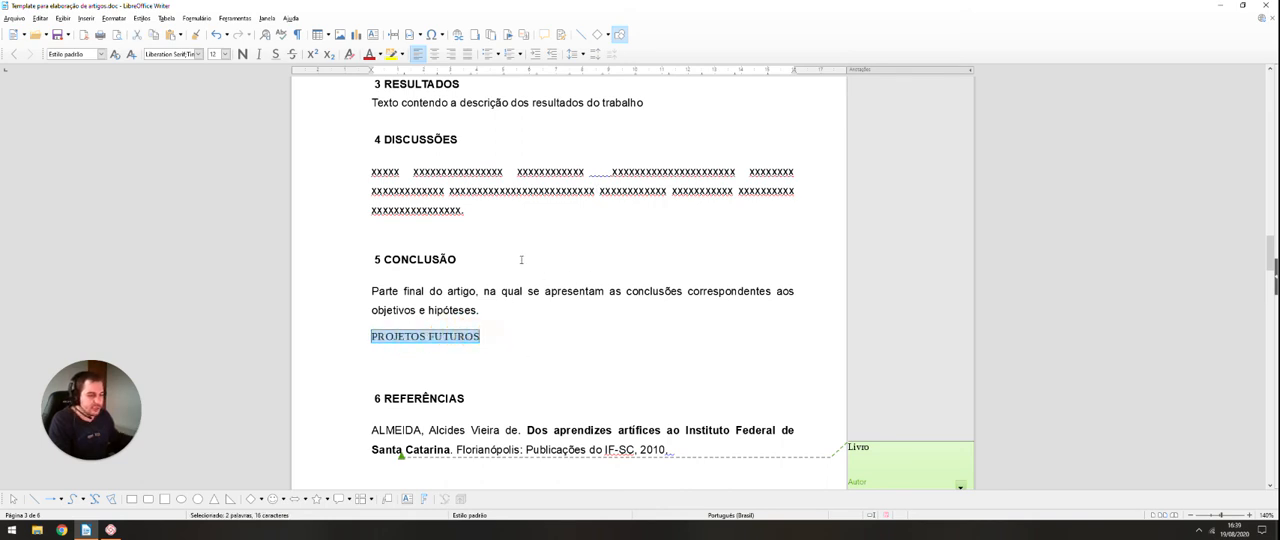
{"action": "left_click", "coordinate": [101, 54]}
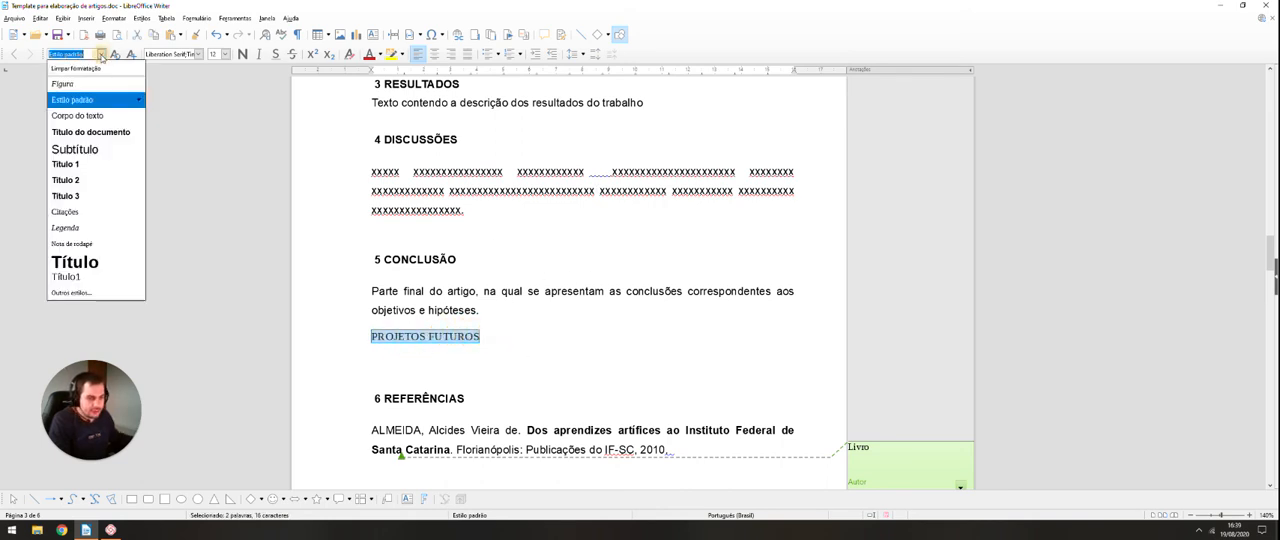
{"action": "left_click", "coordinate": [66, 164]}
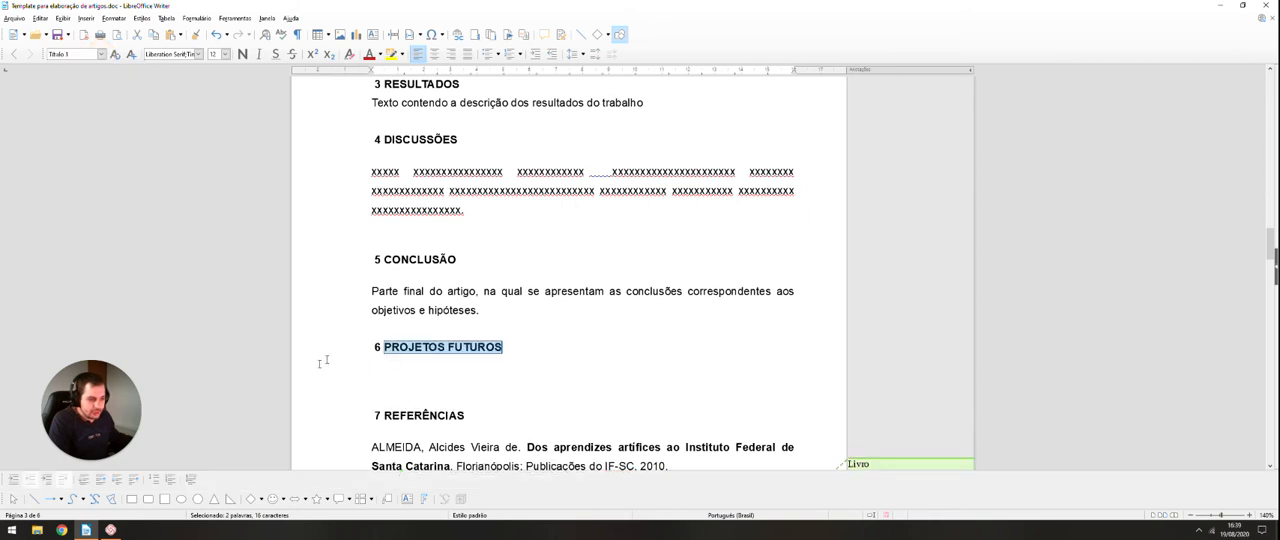
Step: Write "Escrever sobre os projetos futuros, idéias que surgiram com a realização do trabalho" under the "PROJETOS FUTUROS" heading
{"action": "left_click", "coordinate": [388, 380]}
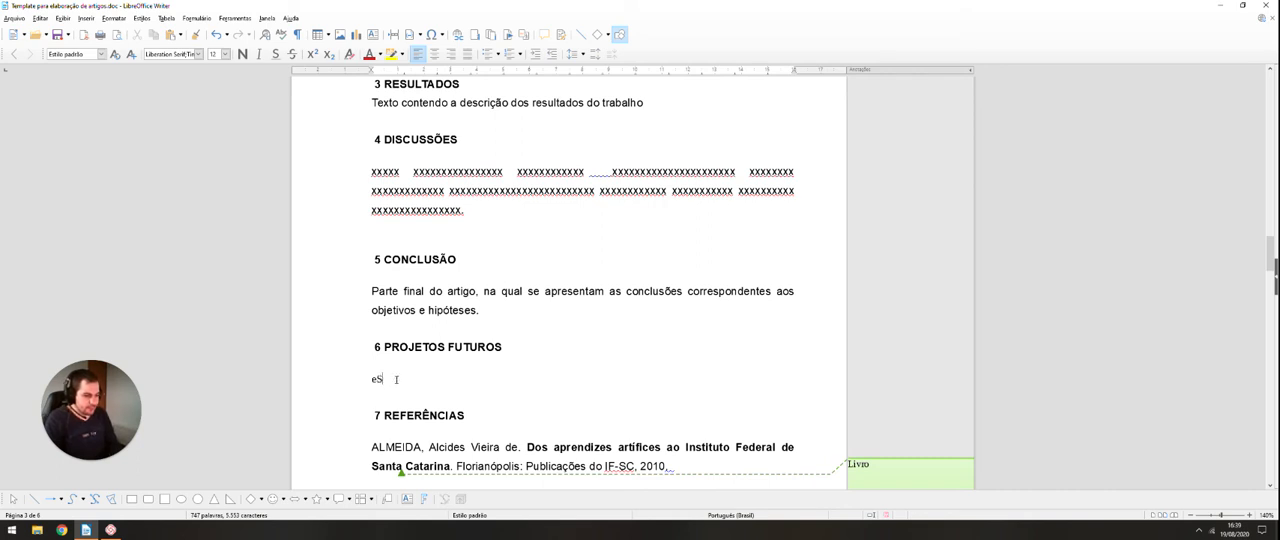
{"action": "type", "text": "Escrever sobre"}
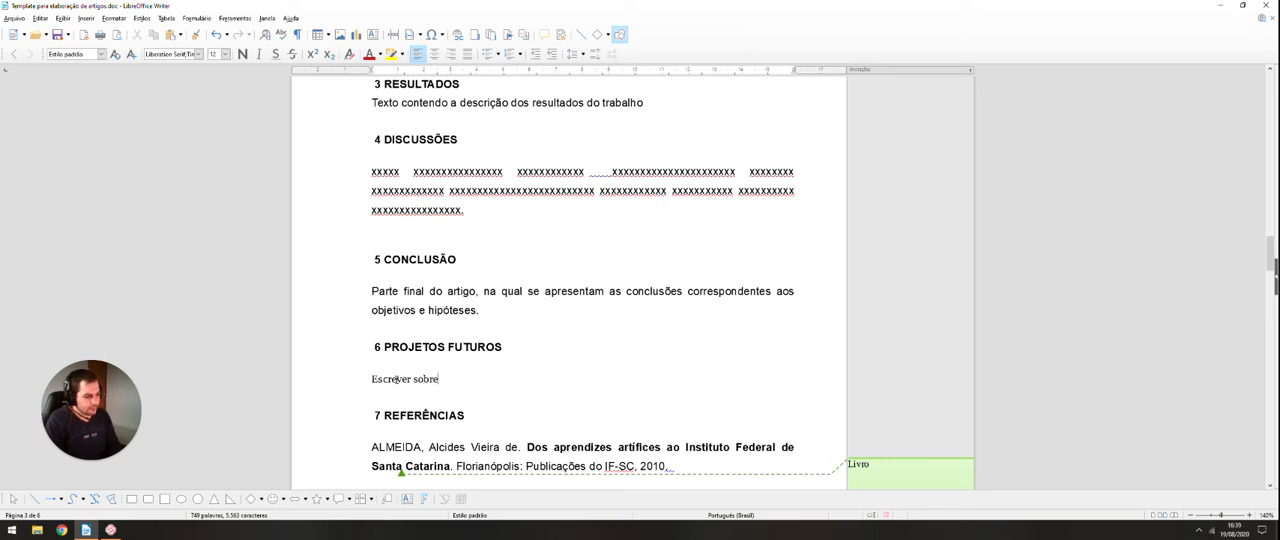
{"action": "type", "text": " os projetos futuros, id"}
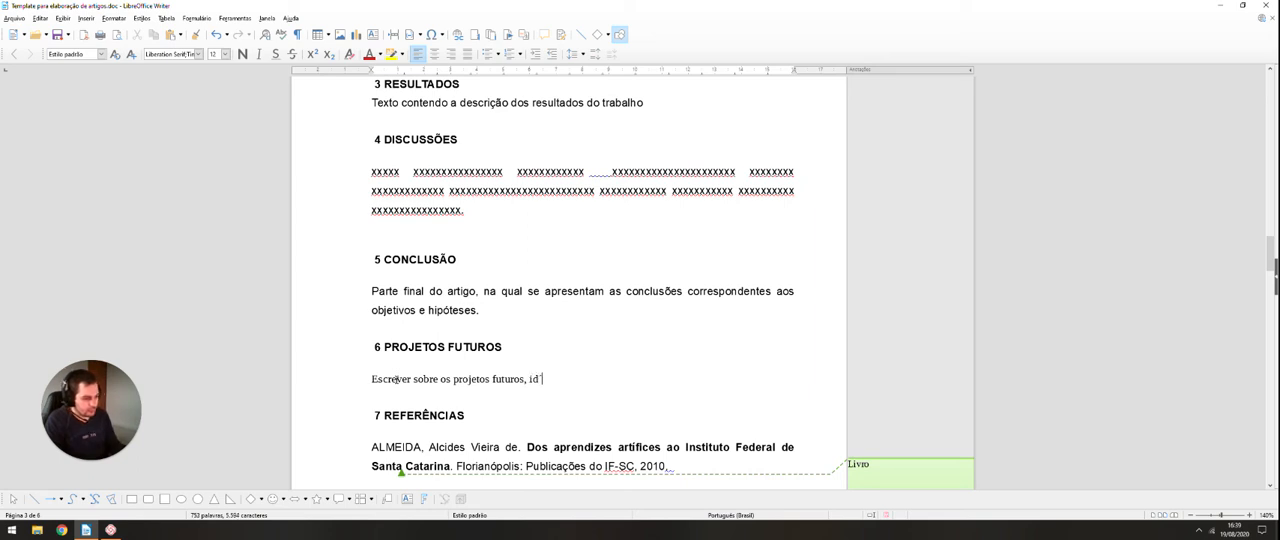
{"action": "type", "text": "éias que surgir"}
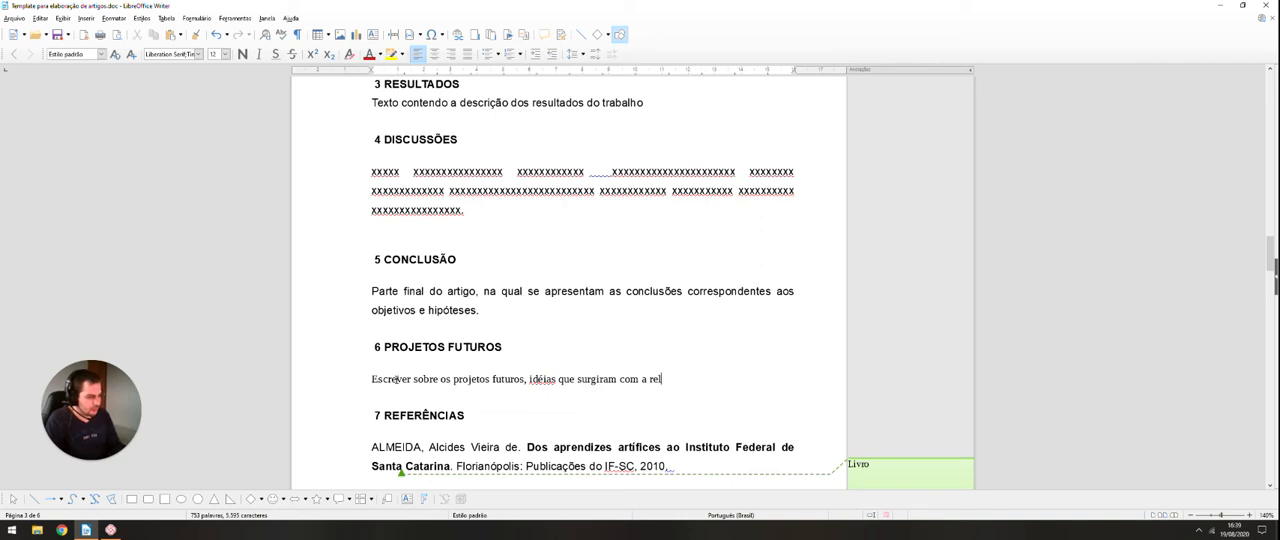
{"action": "type", "text": "am com a realização do"}
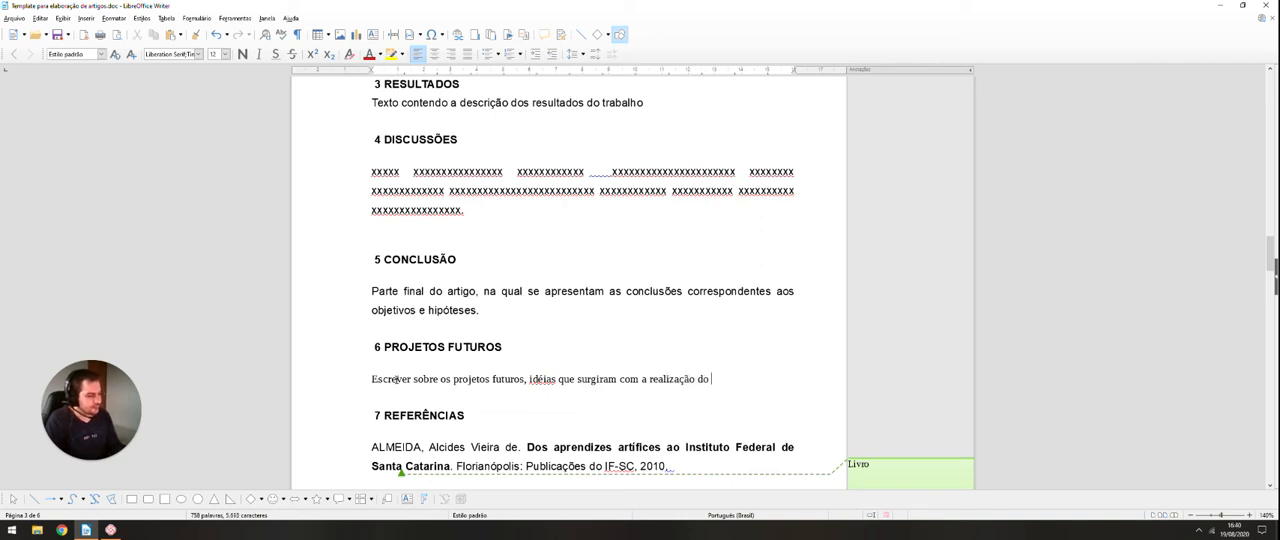
{"action": "type", "text": " trabalho"}
Step: Apply the "Corpo do texto" paragraph style to the sentence under the "PROJETOS FUTUROS" heading
{"action": "scroll", "coordinate": [400, 384], "scroll_direction": "down", "scroll_amount": 1}
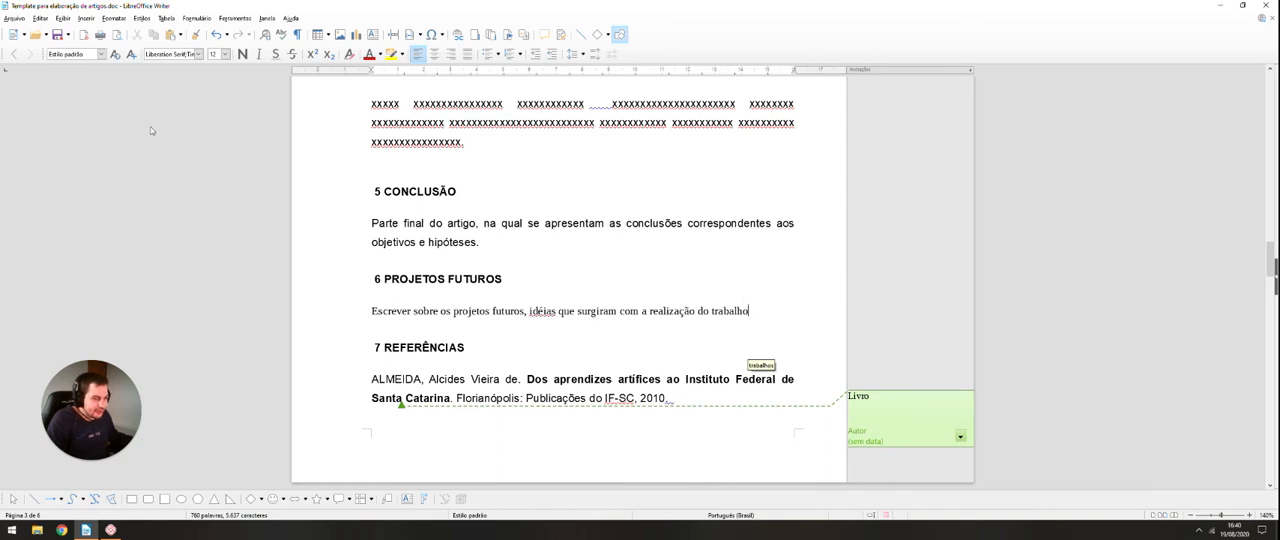
{"action": "triple_click", "coordinate": [374, 310]}
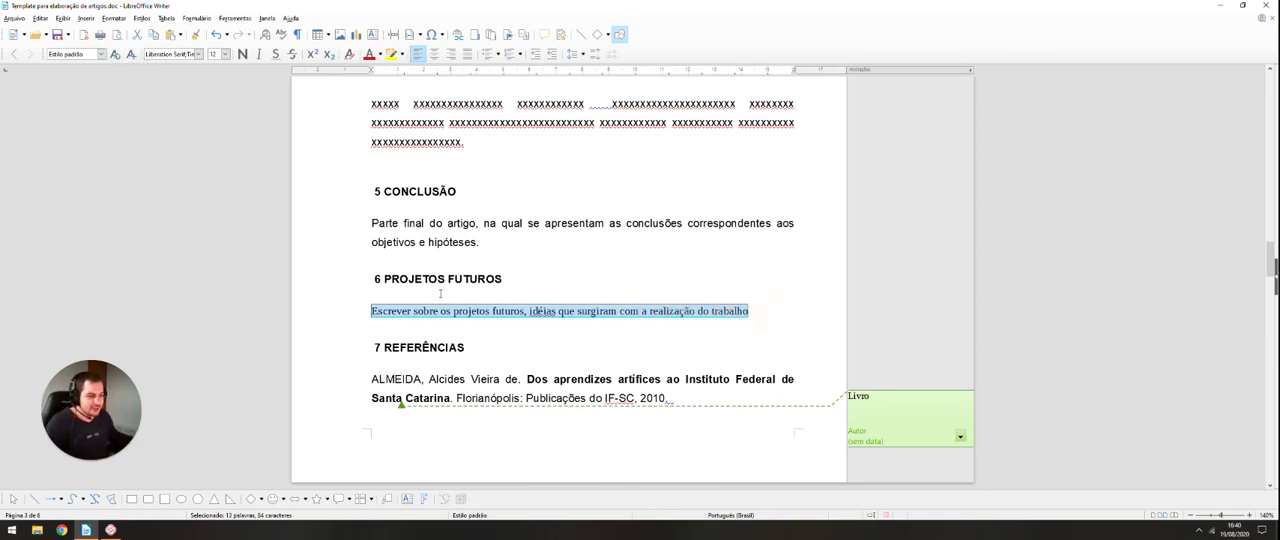
{"action": "left_click", "coordinate": [101, 53]}
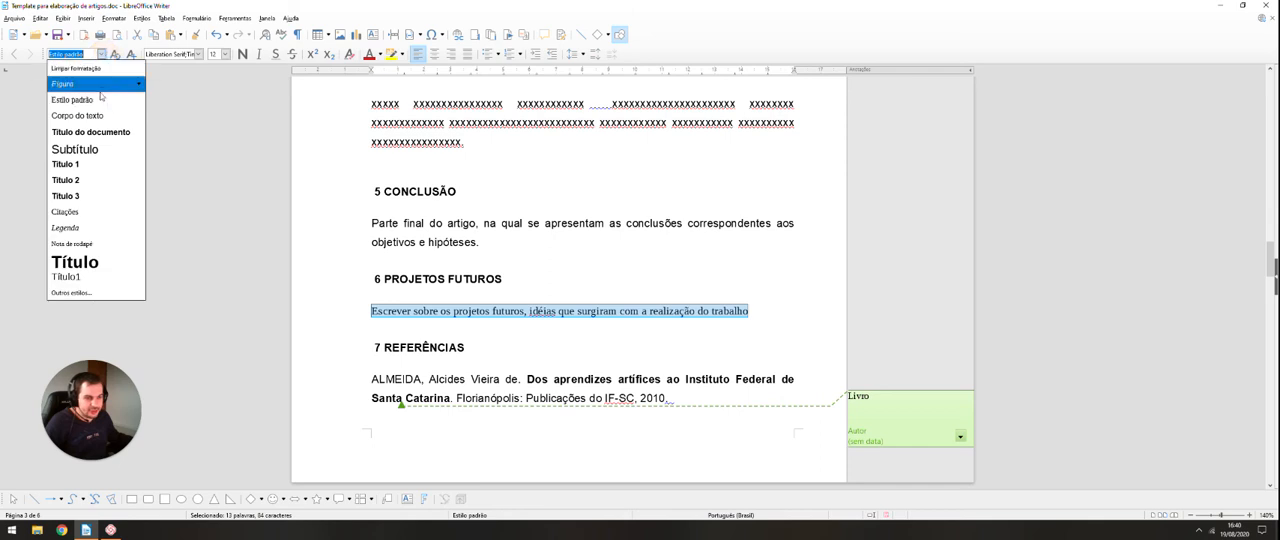
{"action": "left_click", "coordinate": [91, 118]}
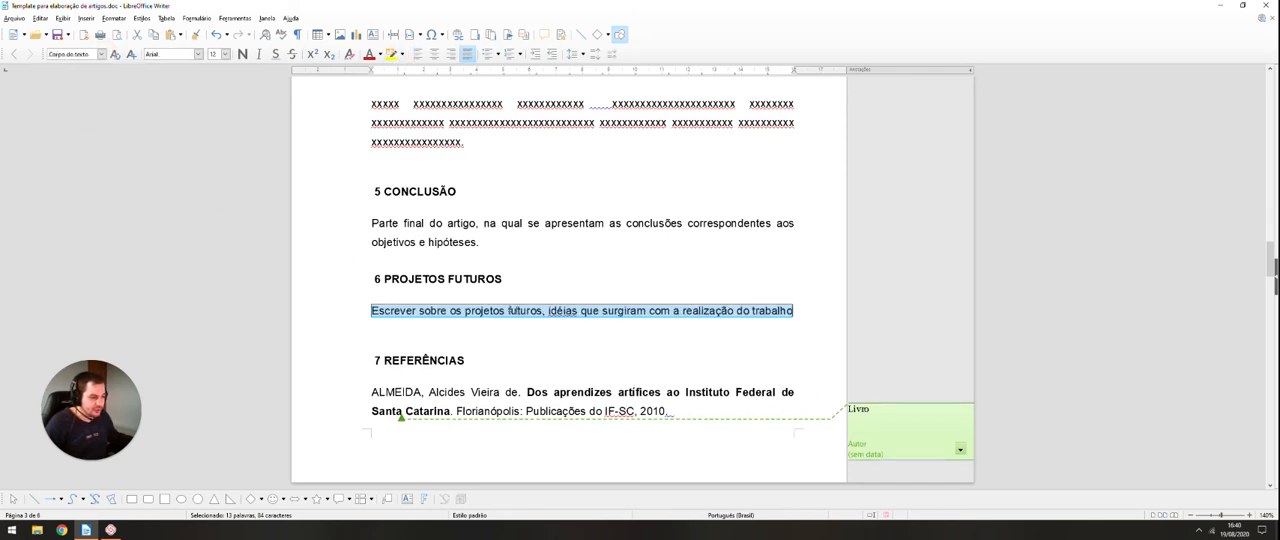
{"action": "left_click", "coordinate": [527, 309]}
Step: Examine the available paragraph styles and review the article's title, abstract, figure, numbered headings and body text through the "REFERÊNCIAS" section
{"action": "scroll", "coordinate": [273, 186], "scroll_direction": "up", "scroll_amount": 15}
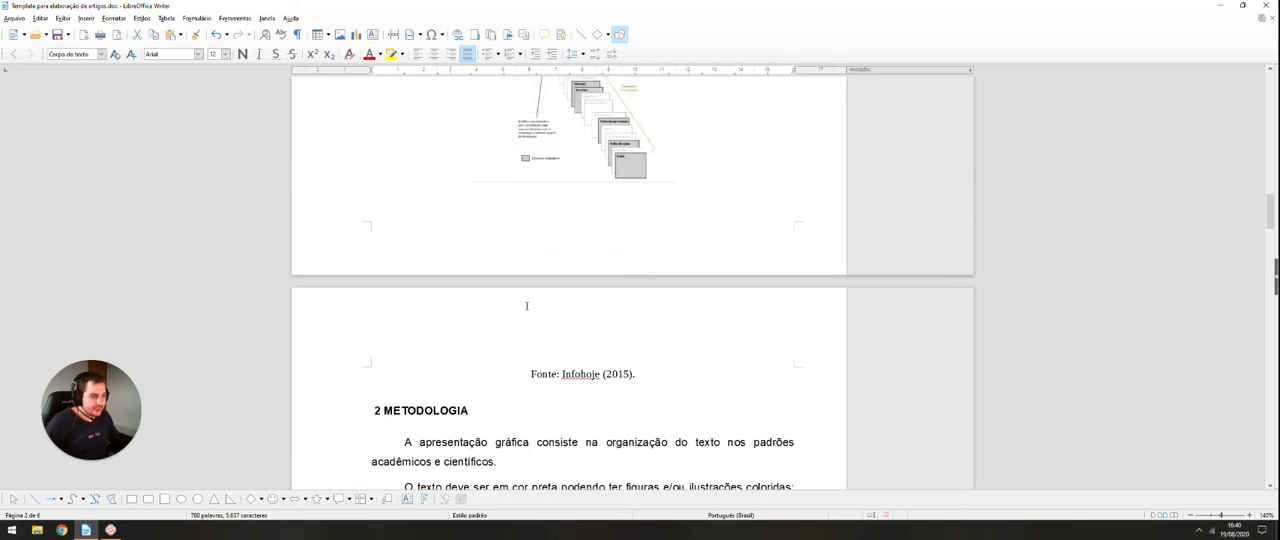
{"action": "scroll", "coordinate": [273, 186], "scroll_direction": "up", "scroll_amount": 2}
{"action": "left_click", "coordinate": [101, 54]}
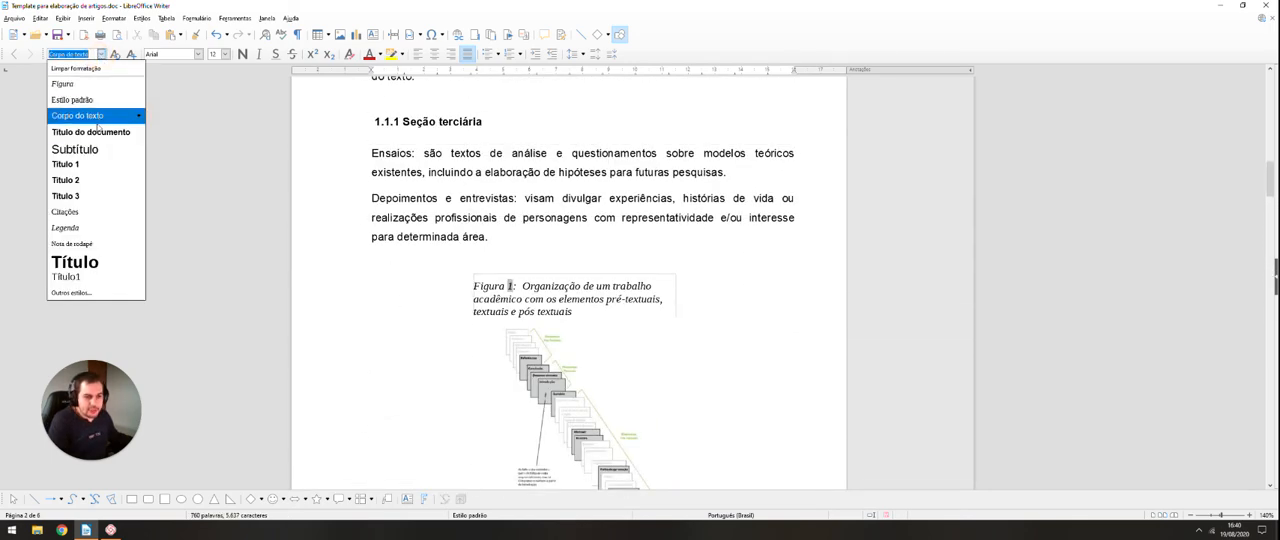
{"action": "left_click", "coordinate": [363, 289]}
{"action": "scroll", "coordinate": [363, 293], "scroll_direction": "up", "scroll_amount": 6}
{"action": "scroll", "coordinate": [363, 293], "scroll_direction": "up", "scroll_amount": 10}
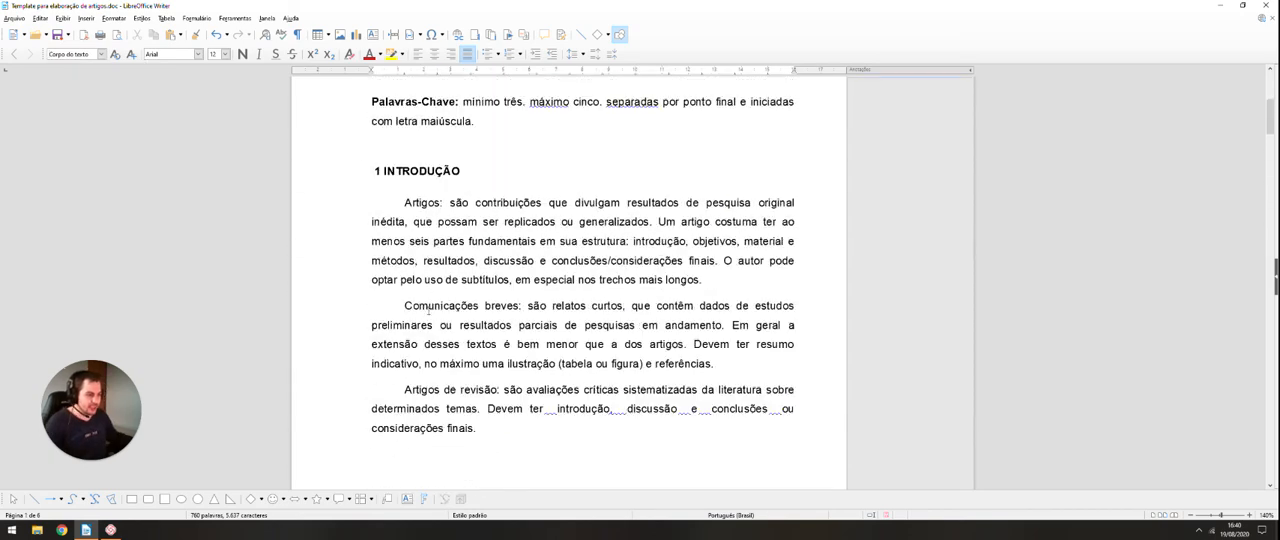
{"action": "scroll", "coordinate": [473, 220], "scroll_direction": "up", "scroll_amount": 3}
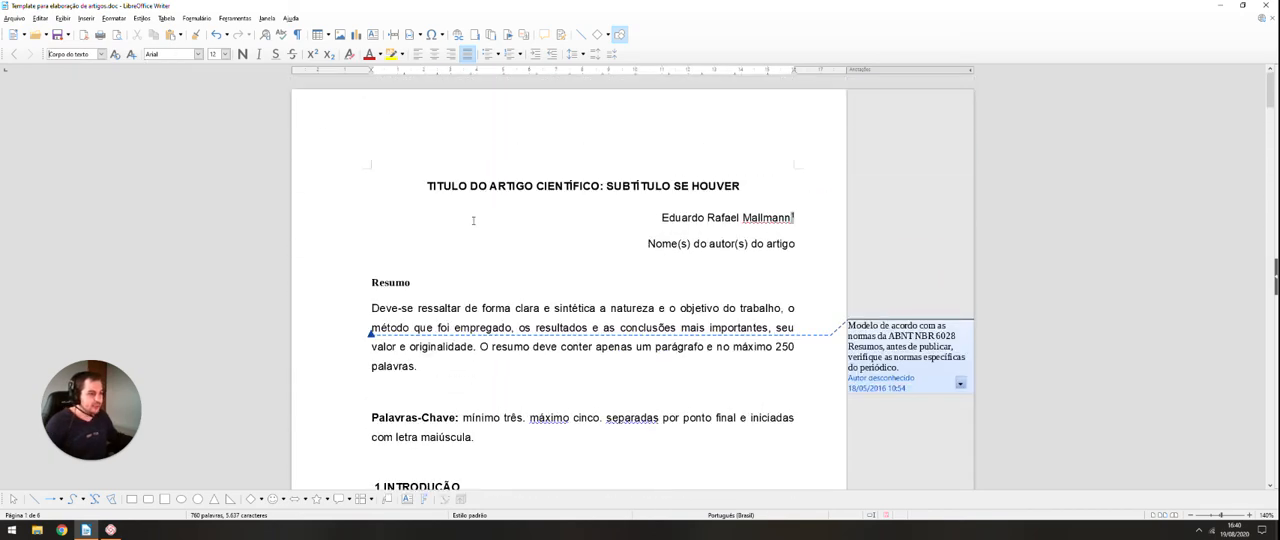
{"action": "scroll", "coordinate": [476, 250], "scroll_direction": "down", "scroll_amount": 2}
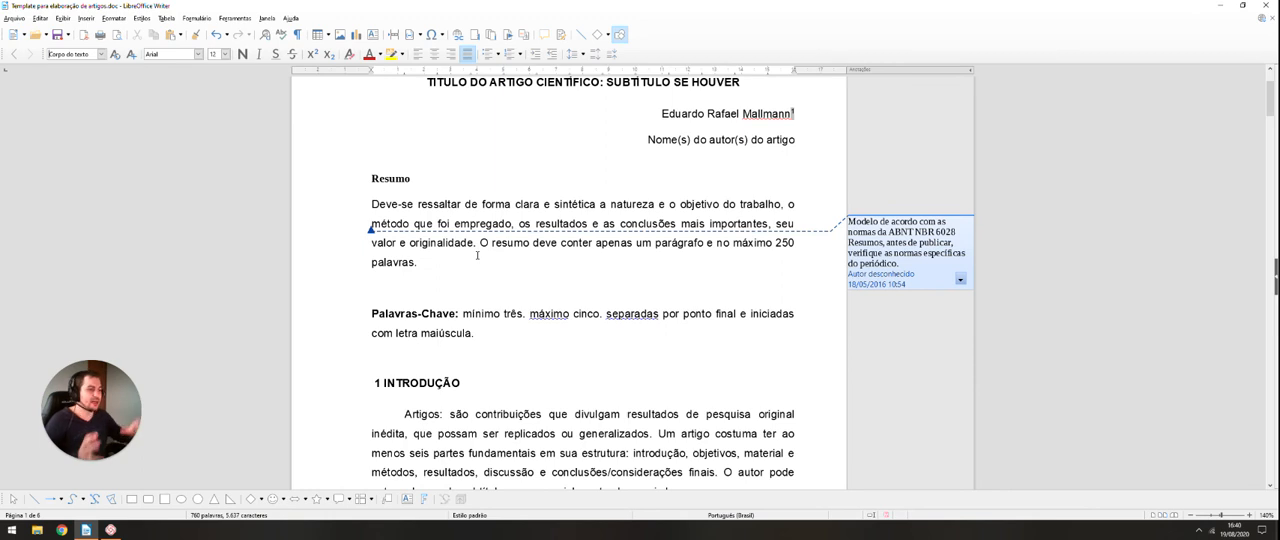
{"action": "scroll", "coordinate": [497, 242], "scroll_direction": "up", "scroll_amount": 2}
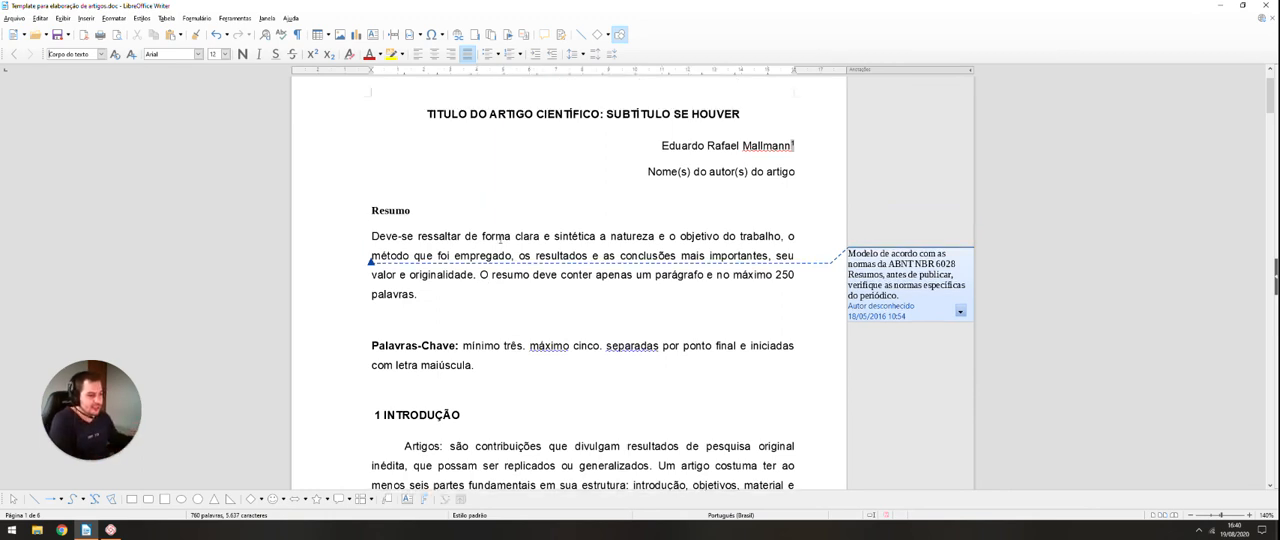
{"action": "scroll", "coordinate": [500, 240], "scroll_direction": "down", "scroll_amount": 4}
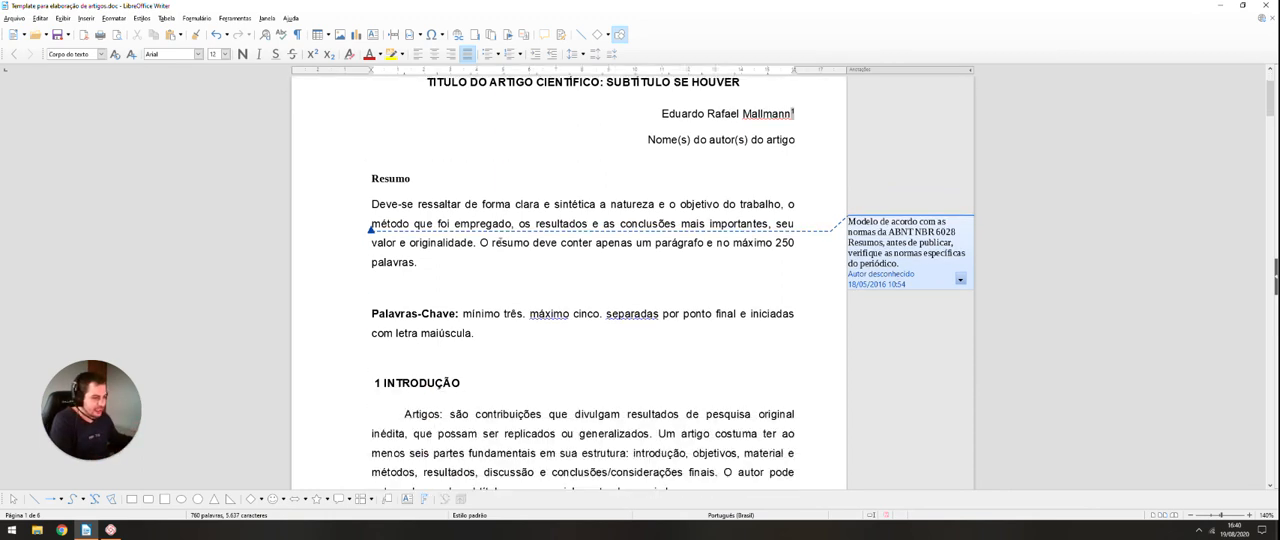
{"action": "scroll", "coordinate": [500, 245], "scroll_direction": "down", "scroll_amount": 13}
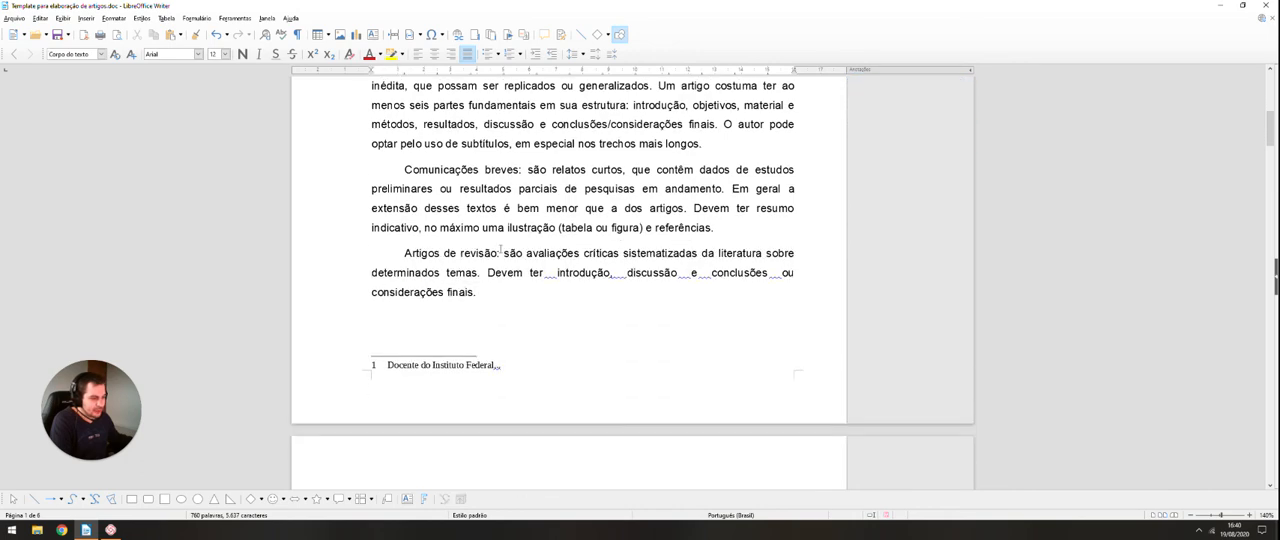
{"action": "scroll", "coordinate": [499, 250], "scroll_direction": "down", "scroll_amount": 4}
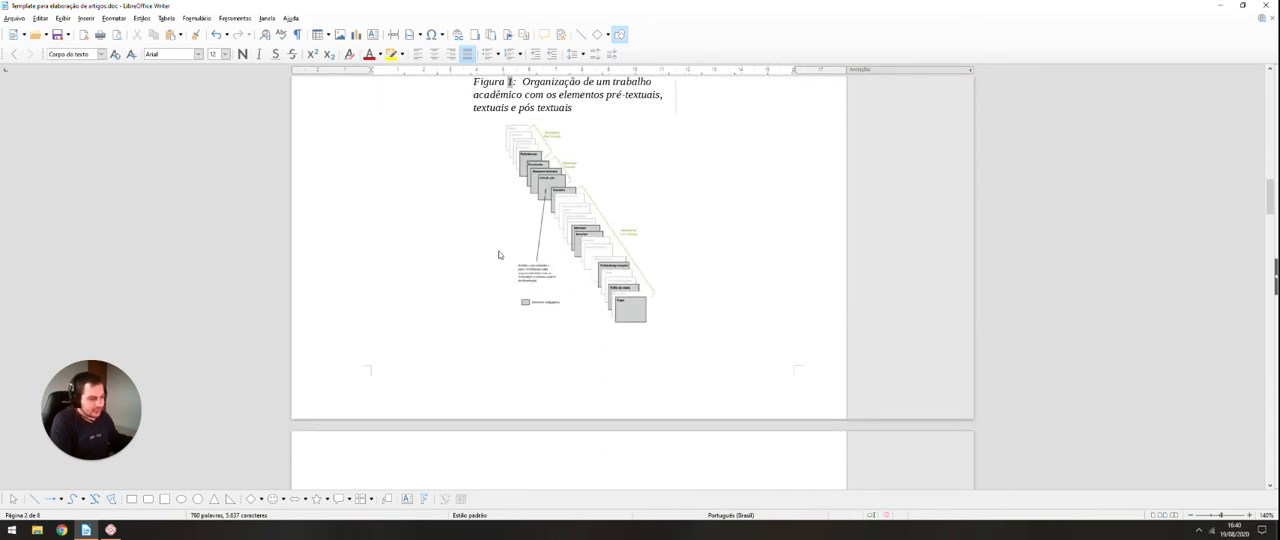
{"action": "scroll", "coordinate": [499, 257], "scroll_direction": "down", "scroll_amount": 8}
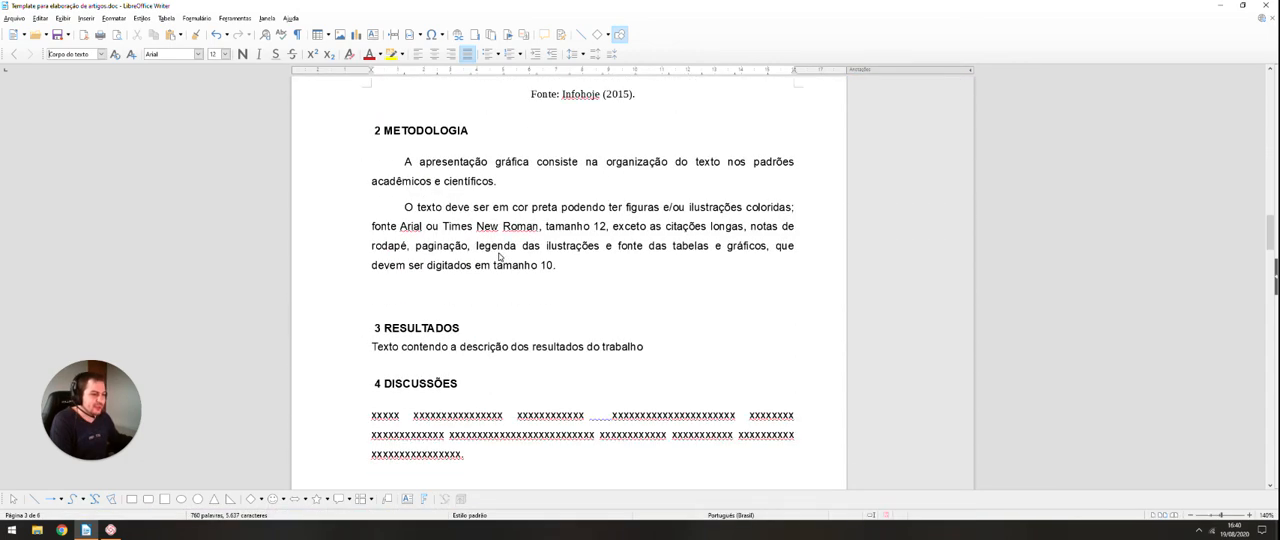
{"action": "scroll", "coordinate": [499, 253], "scroll_direction": "down", "scroll_amount": 1}
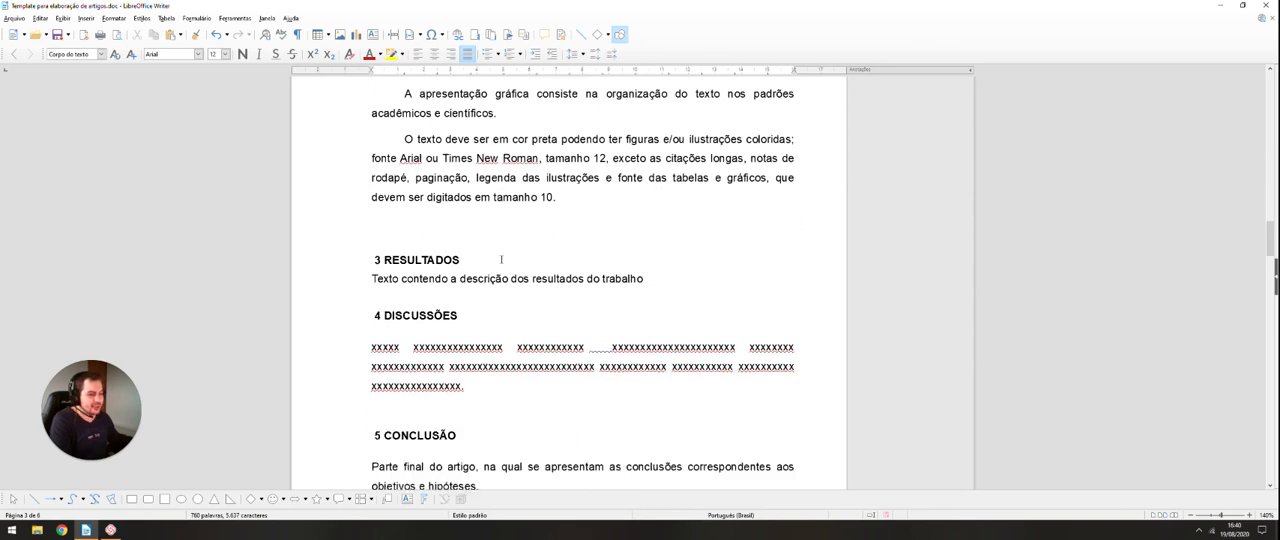
{"action": "scroll", "coordinate": [500, 261], "scroll_direction": "down", "scroll_amount": 3}
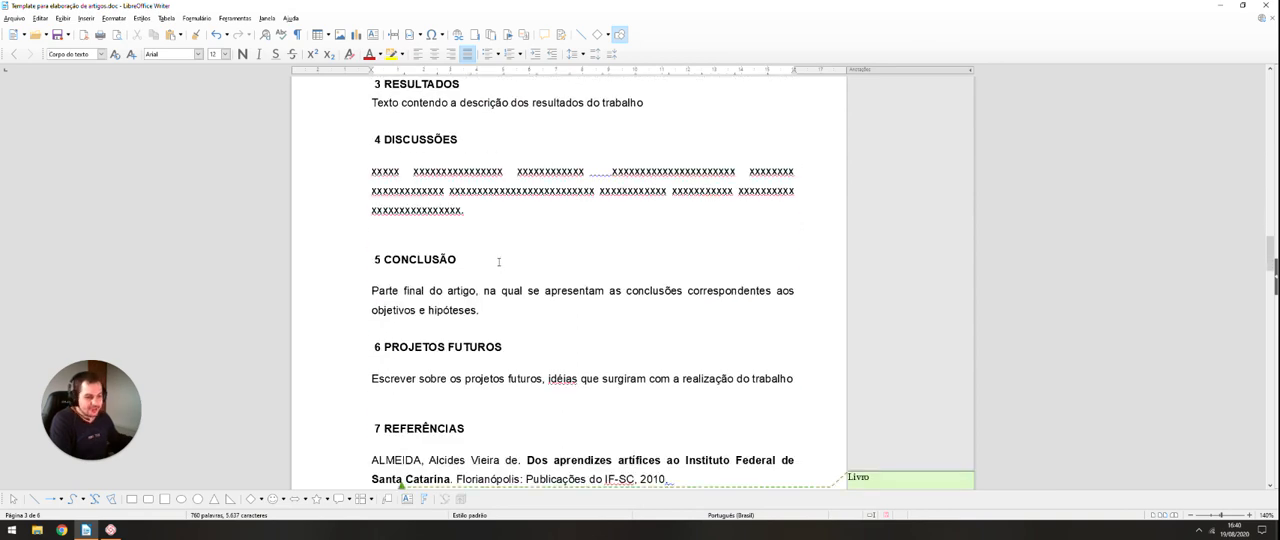
{"action": "scroll", "coordinate": [526, 306], "scroll_direction": "up", "scroll_amount": 20}
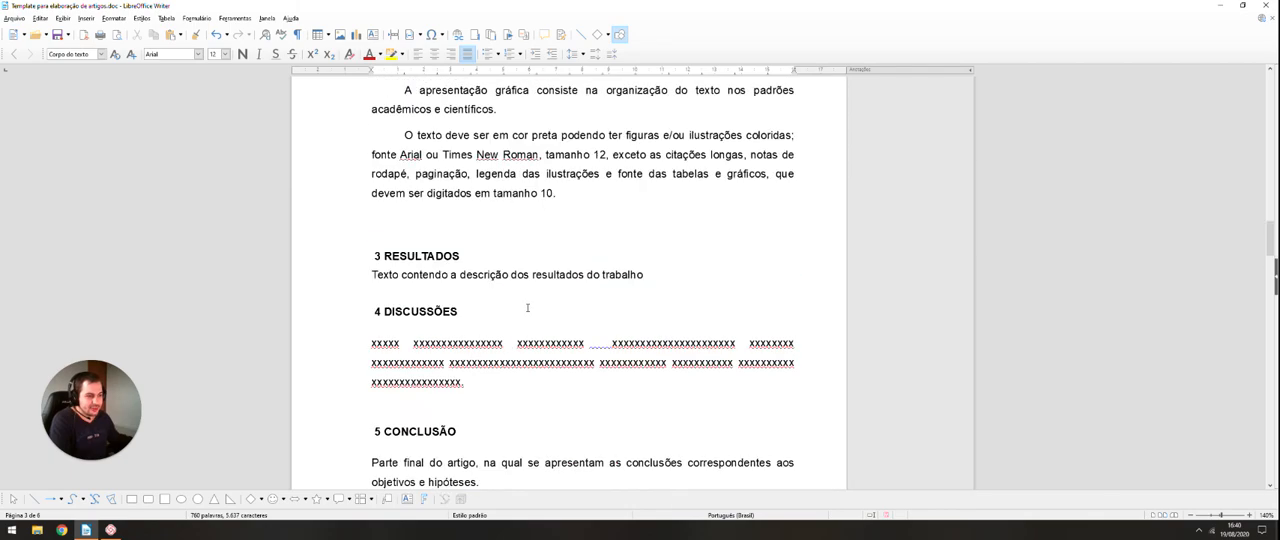
{"action": "scroll", "coordinate": [528, 307], "scroll_direction": "up", "scroll_amount": 10}
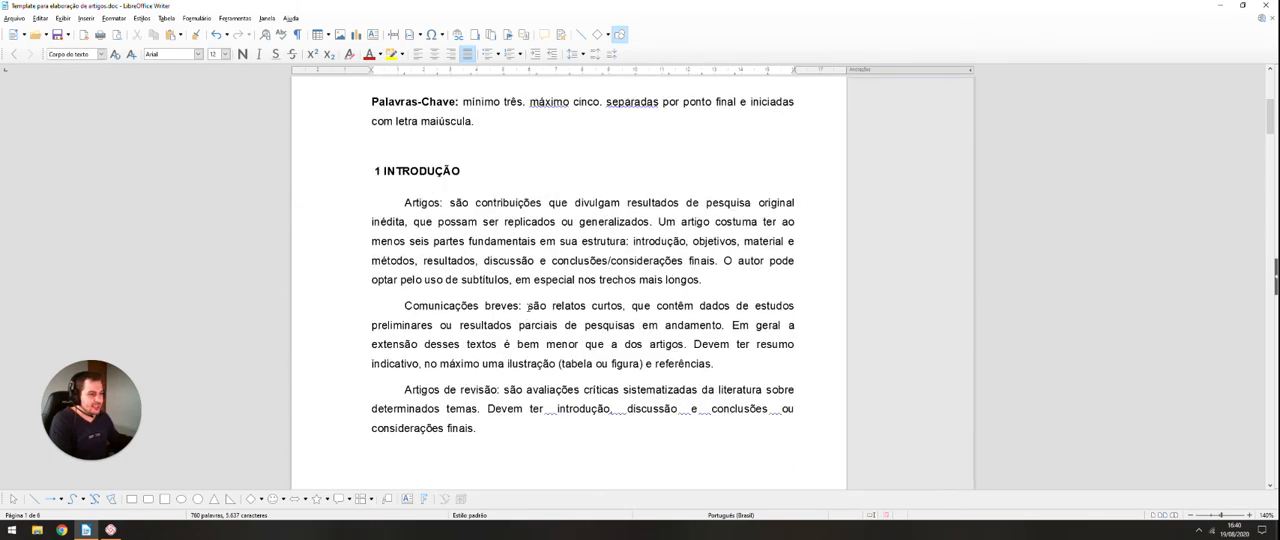
{"action": "scroll", "coordinate": [516, 303], "scroll_direction": "down", "scroll_amount": 3}
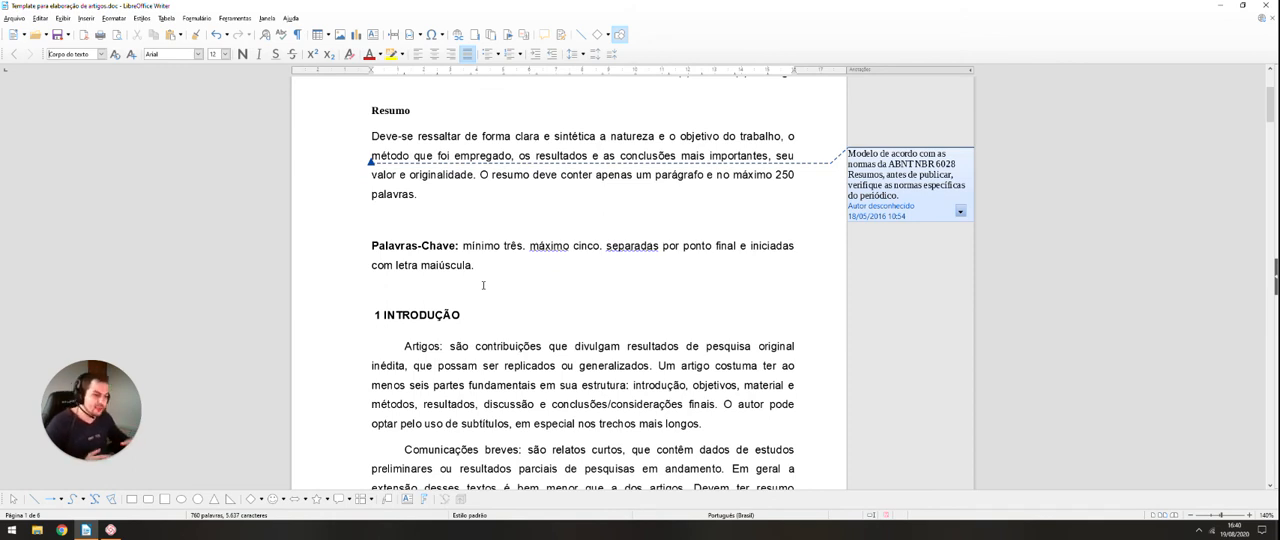
{"action": "scroll", "coordinate": [483, 285], "scroll_direction": "up", "scroll_amount": 2}
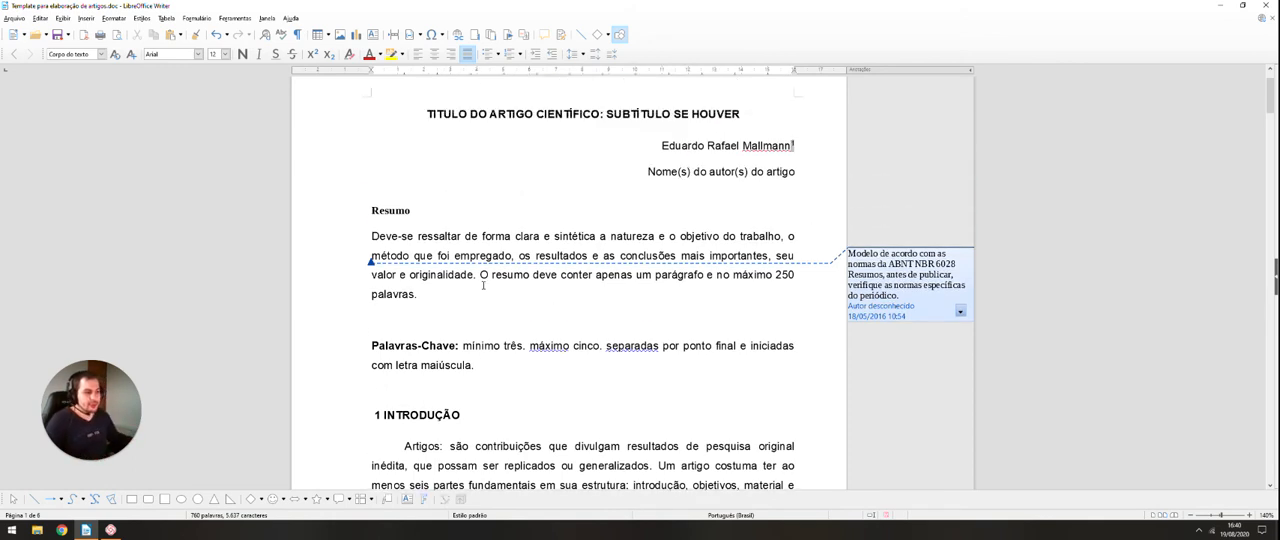
Step: Add an empty line between the author lines and the "Resumo" heading
{"action": "scroll", "coordinate": [440, 300], "scroll_direction": "down", "scroll_amount": 2}
{"action": "left_click", "coordinate": [396, 314]}
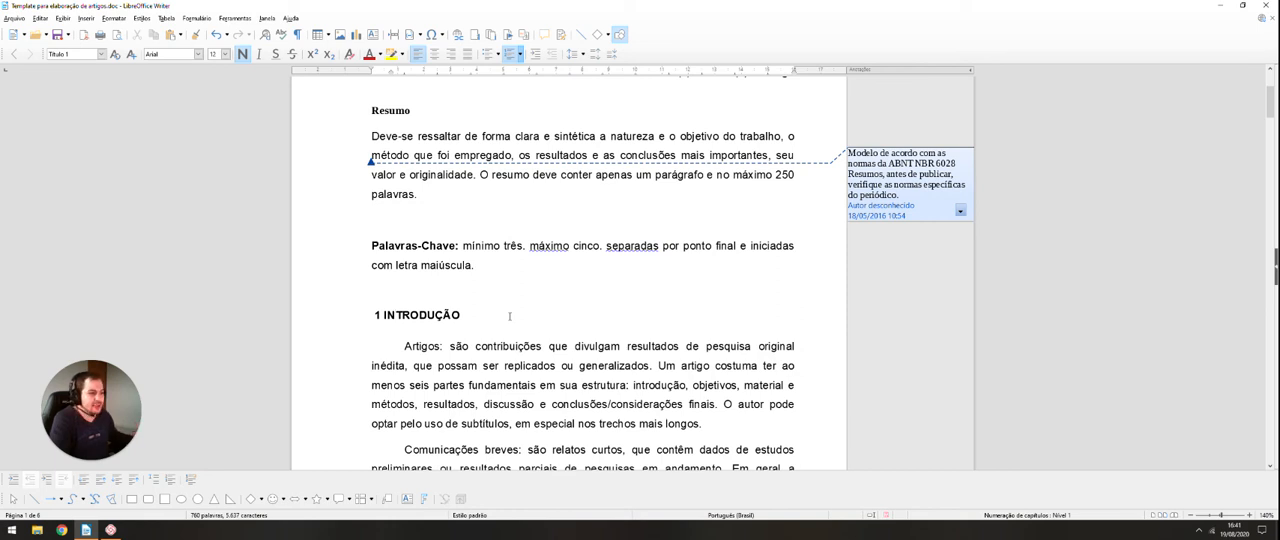
{"action": "scroll", "coordinate": [509, 306], "scroll_direction": "down", "scroll_amount": 3}
{"action": "scroll", "coordinate": [480, 298], "scroll_direction": "up", "scroll_amount": 4}
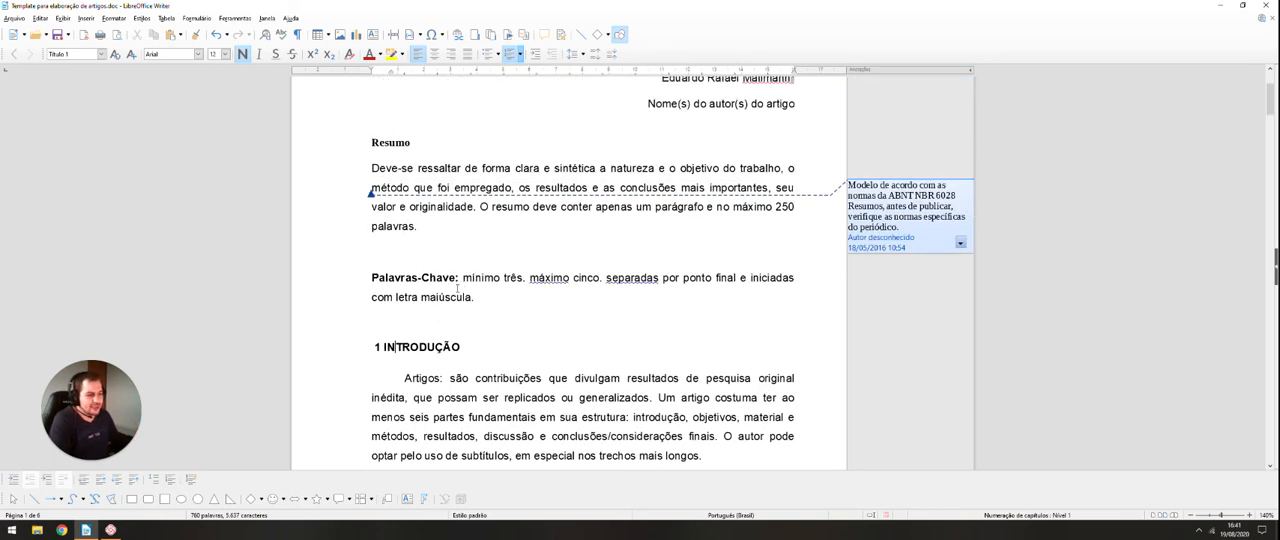
{"action": "scroll", "coordinate": [457, 288], "scroll_direction": "up", "scroll_amount": 1}
{"action": "left_click", "coordinate": [524, 206]}
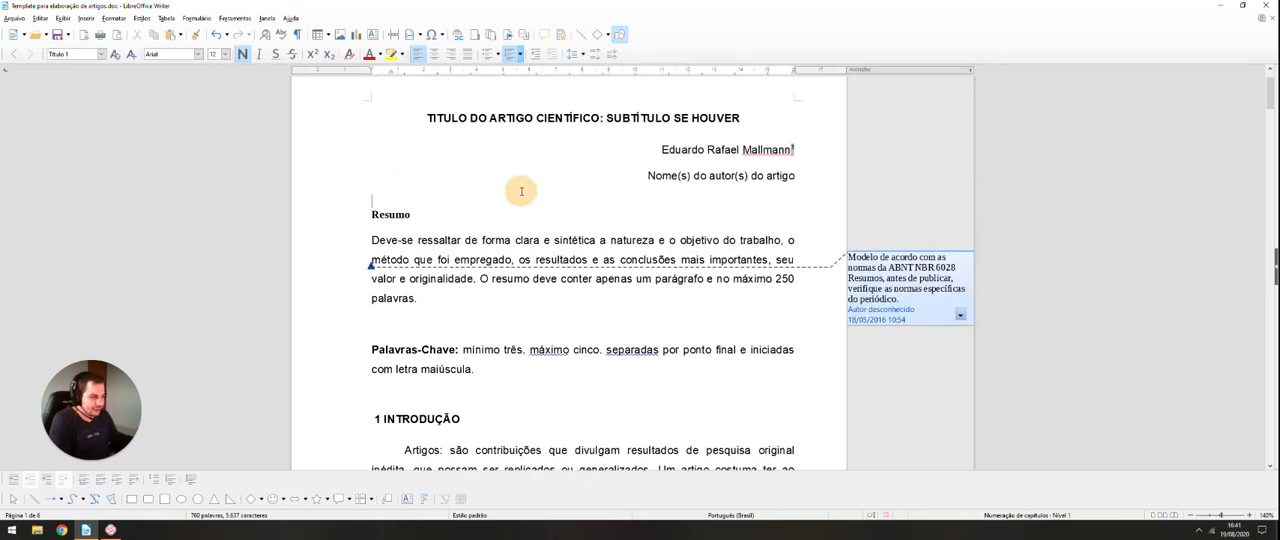
{"action": "key", "text": "Return"}
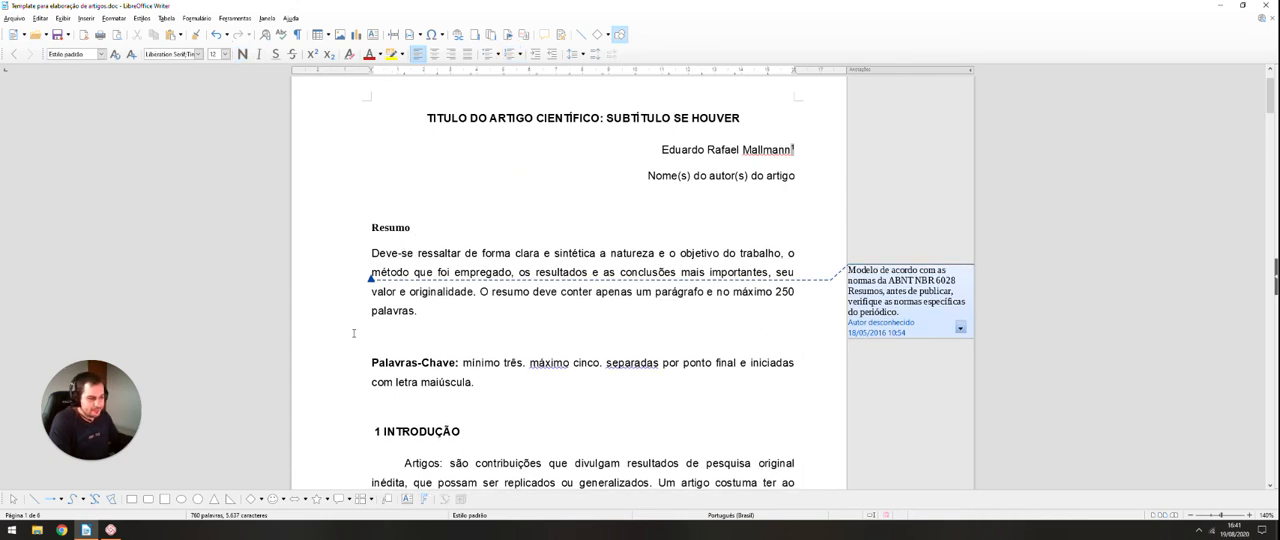
{"action": "left_click", "coordinate": [88, 18]}
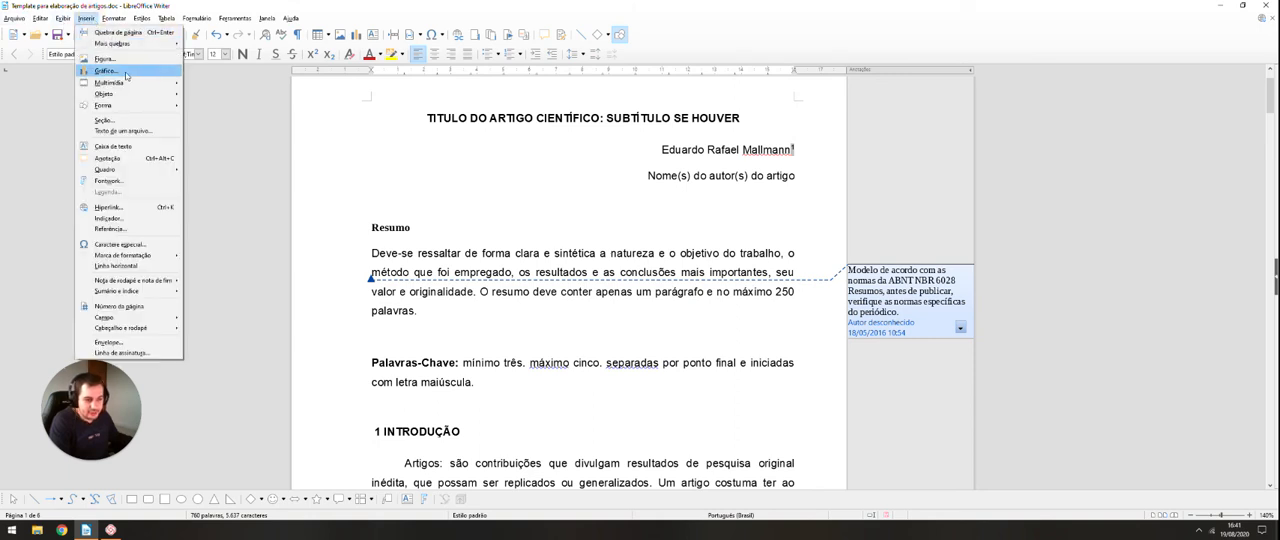
{"action": "left_click", "coordinate": [129, 309]}
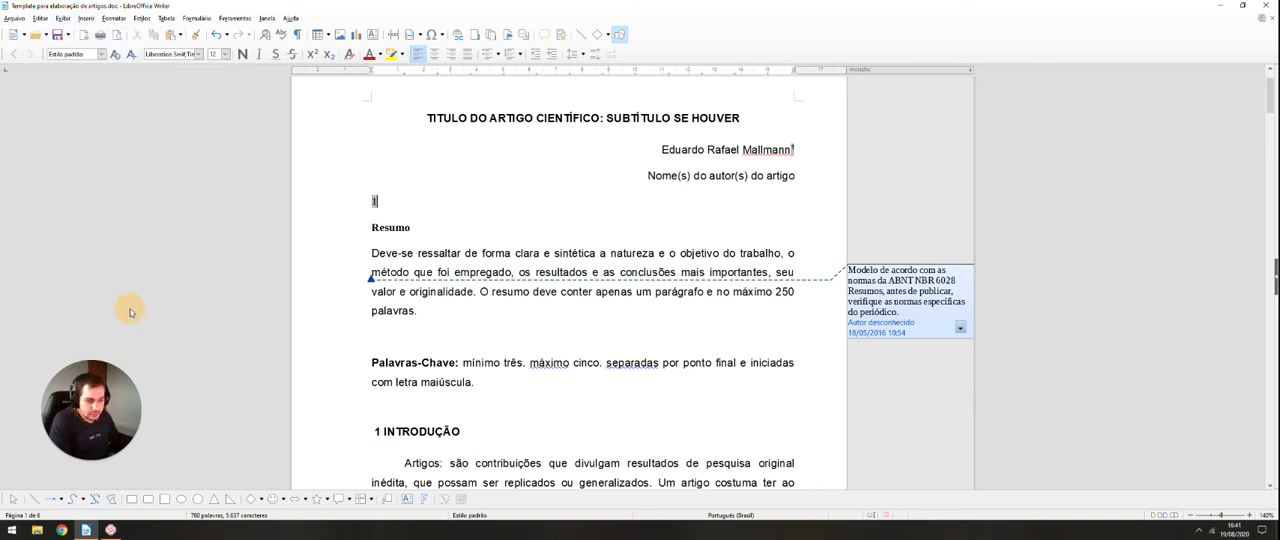
{"action": "key", "text": "BackSpace"}
Step: Insert a "Sumário" type table of contents titled "Índice" on the empty line above "Resumo"
{"action": "left_click", "coordinate": [86, 18]}
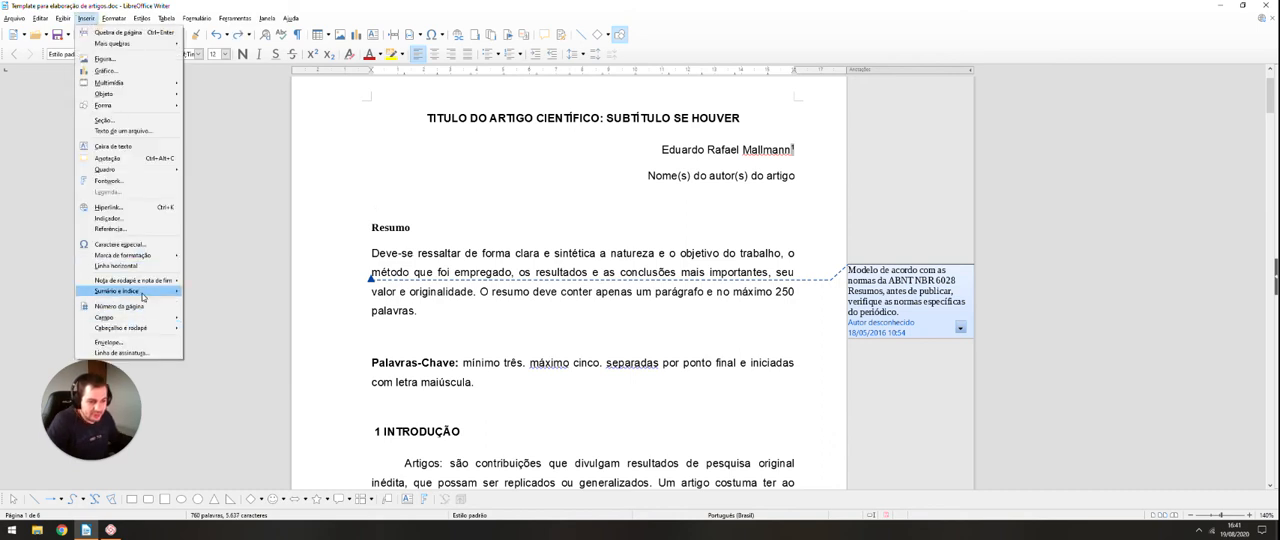
{"action": "mouse_move", "coordinate": [143, 297]}
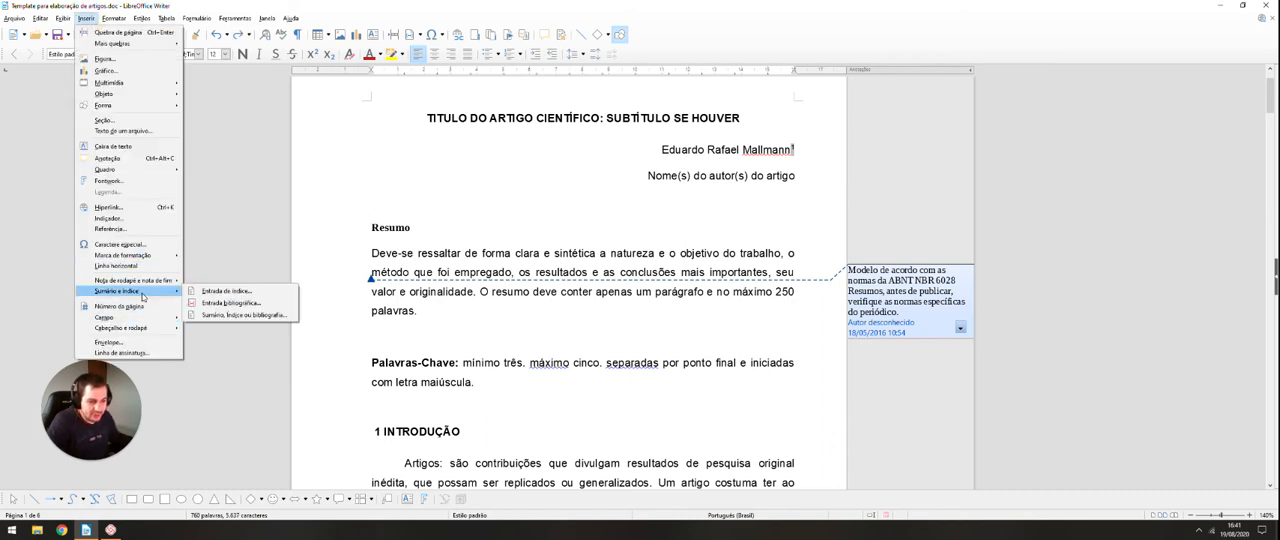
{"action": "left_click", "coordinate": [249, 316]}
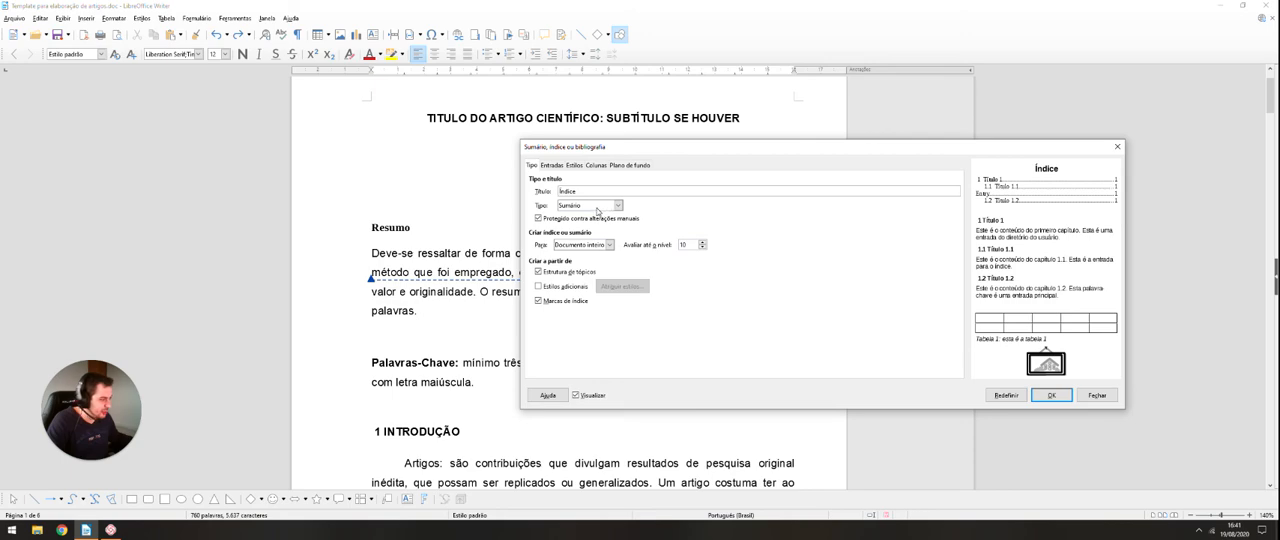
{"action": "left_click", "coordinate": [1052, 395]}
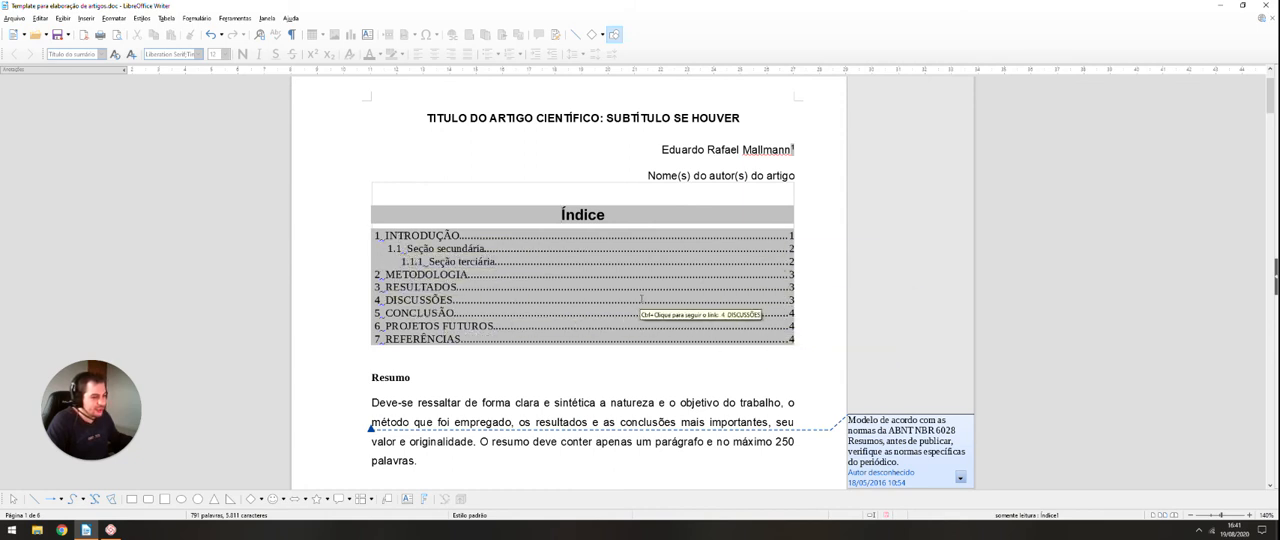
Step: Compare the table of contents with the article's headings and update the index
{"action": "scroll", "coordinate": [626, 311], "scroll_direction": "down", "scroll_amount": 5}
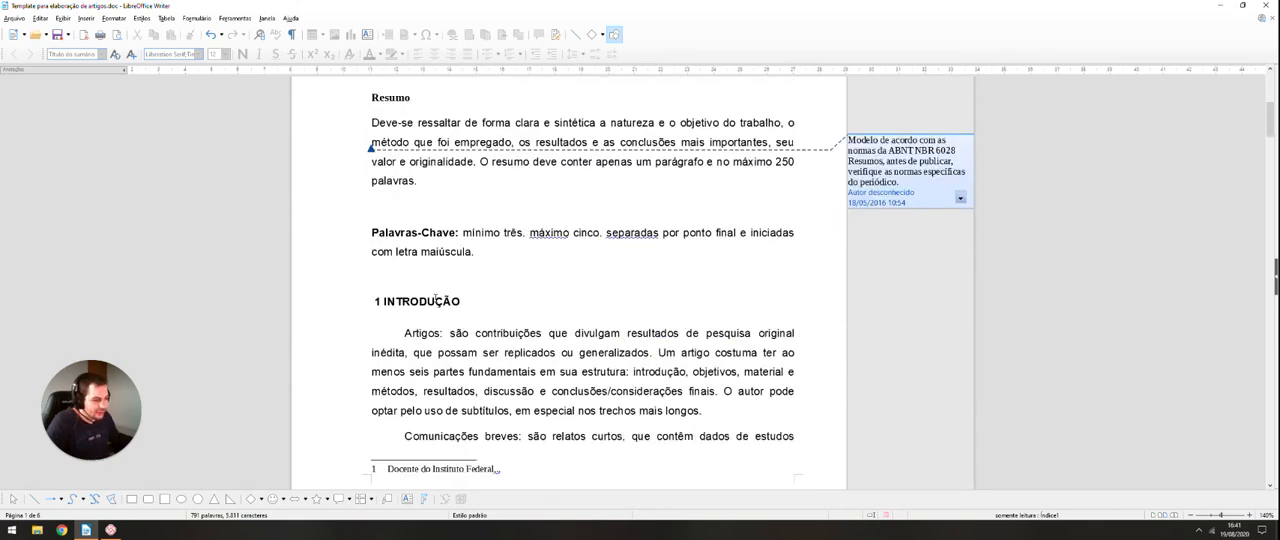
{"action": "scroll", "coordinate": [425, 272], "scroll_direction": "up", "scroll_amount": 5}
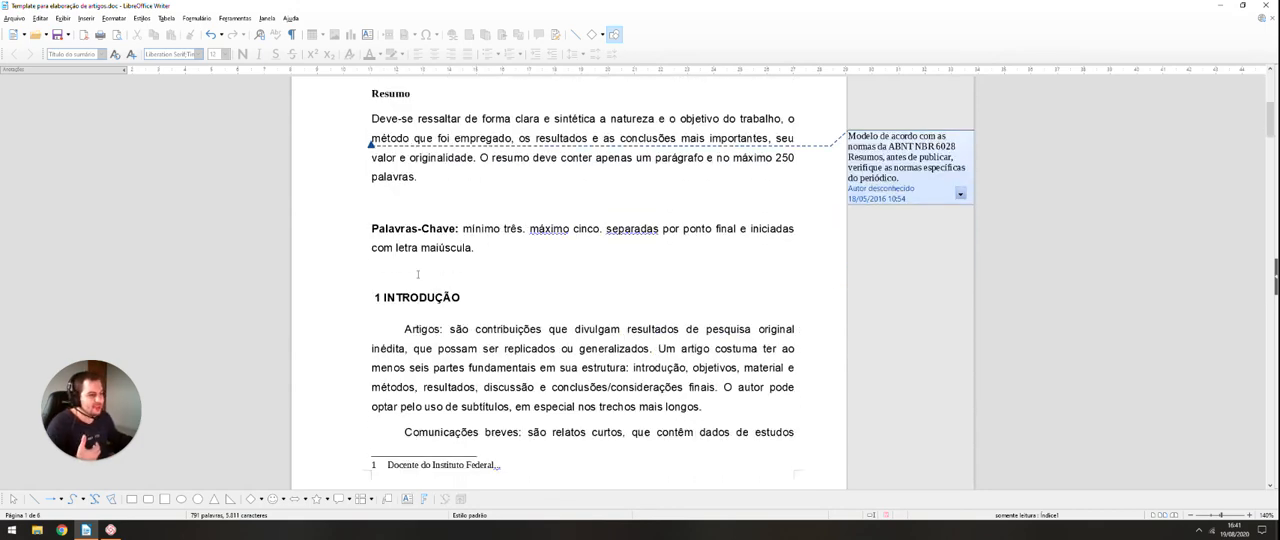
{"action": "scroll", "coordinate": [511, 318], "scroll_direction": "up", "scroll_amount": 1}
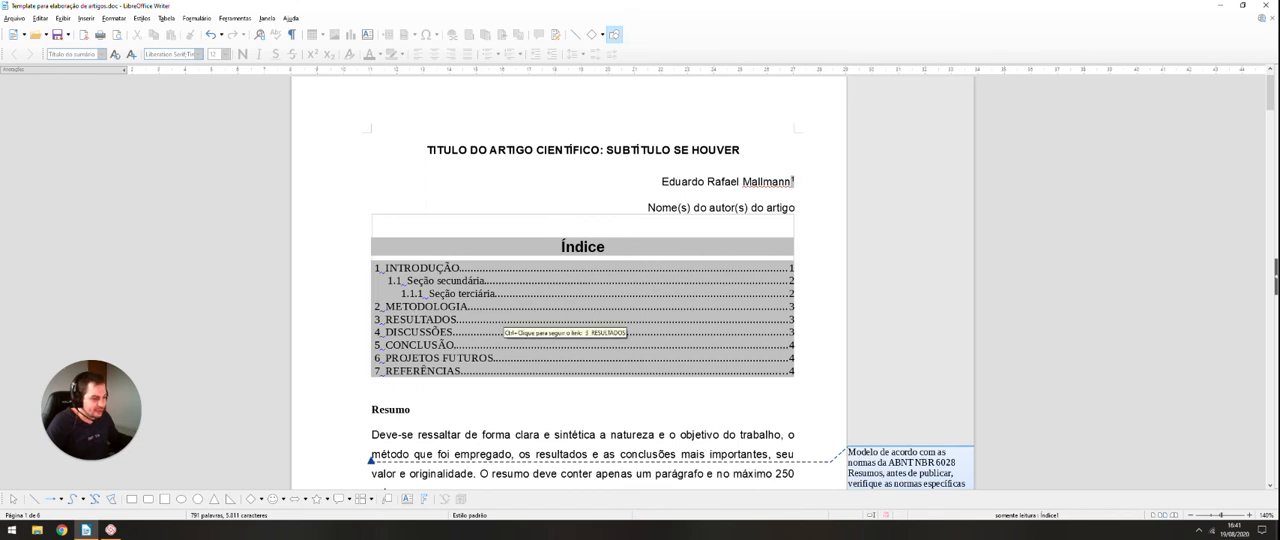
{"action": "right_click", "coordinate": [511, 318]}
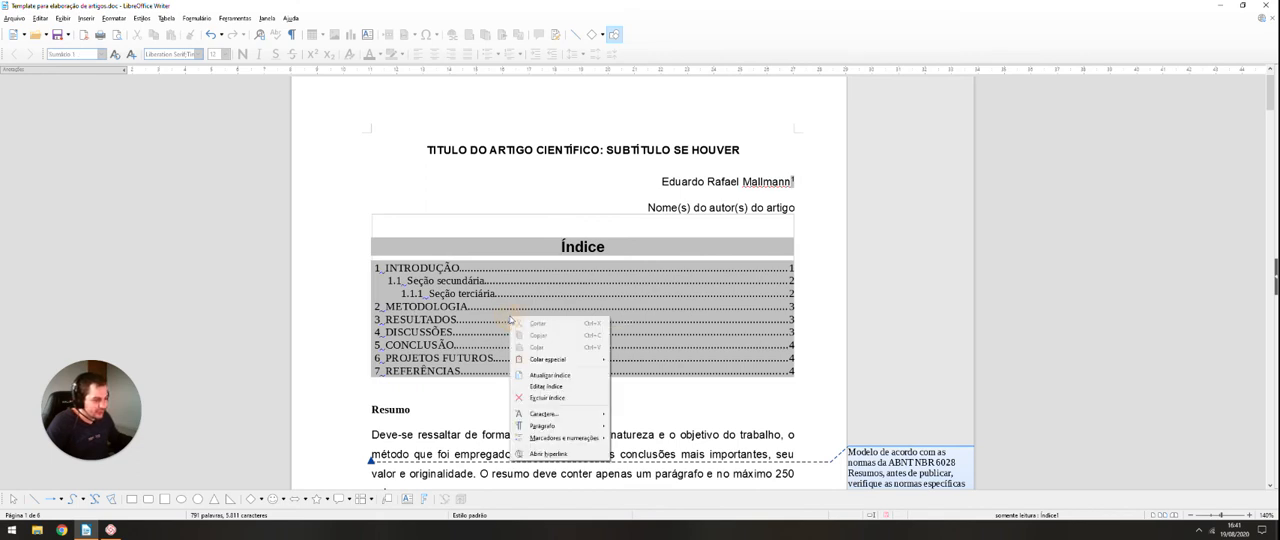
{"action": "left_click", "coordinate": [575, 375]}
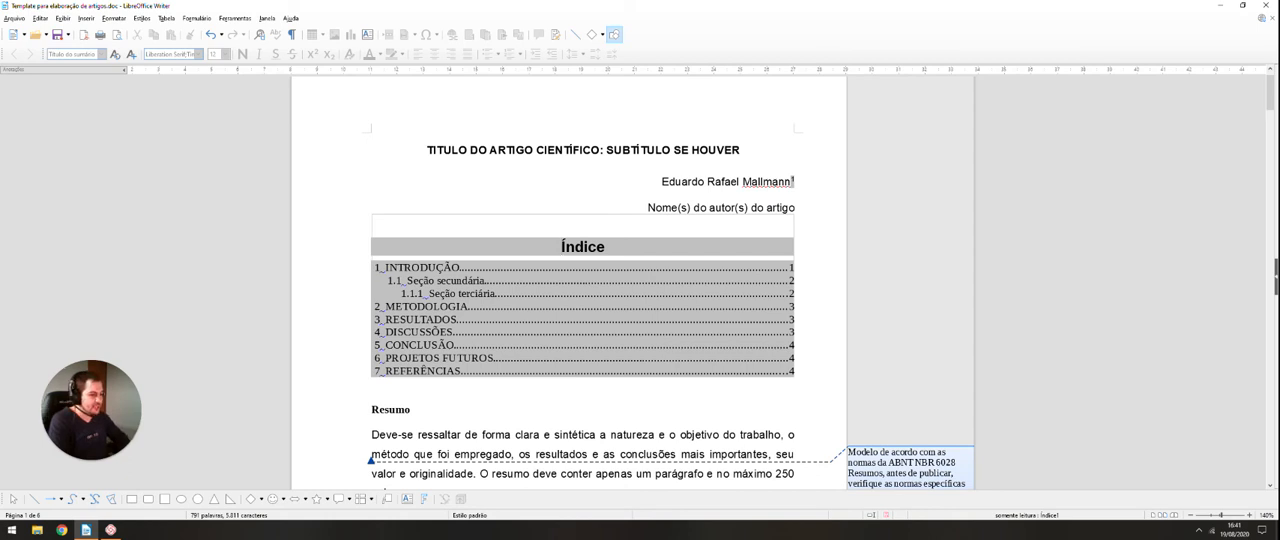
Step: Delete the table of contents above the "Resumo" heading
{"action": "right_click", "coordinate": [585, 341]}
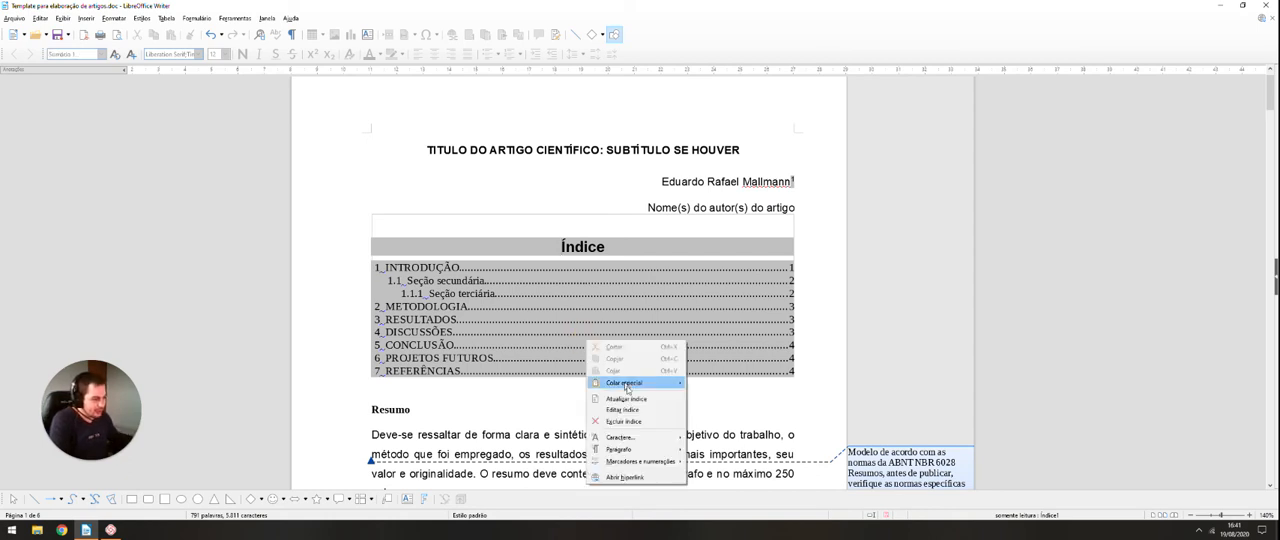
{"action": "left_click", "coordinate": [637, 422]}
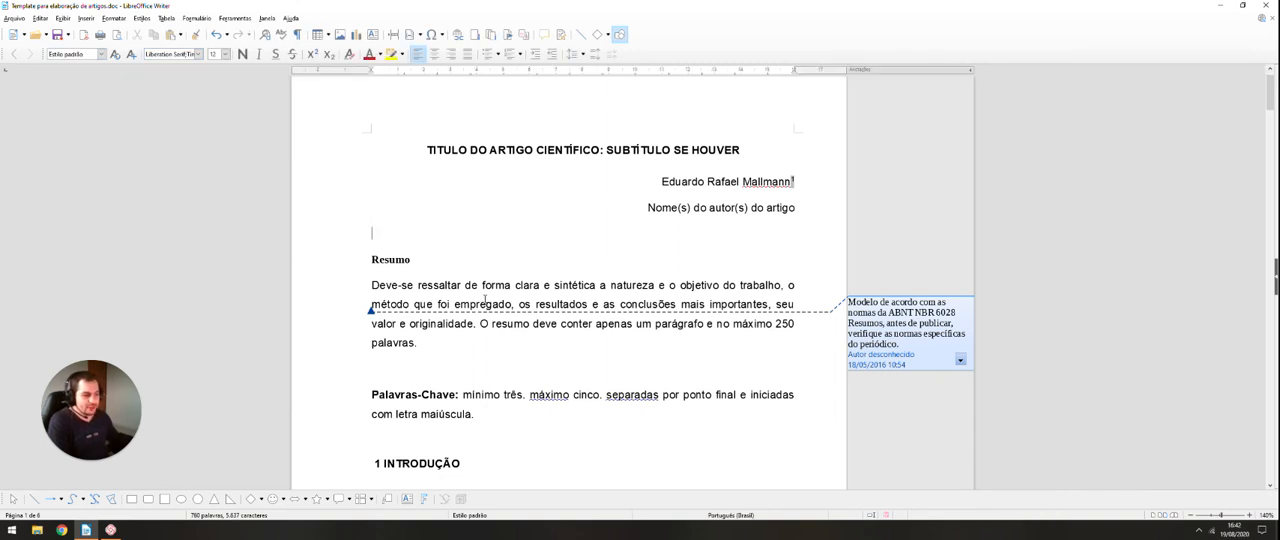
{"action": "scroll", "coordinate": [485, 298], "scroll_direction": "up", "scroll_amount": 1}
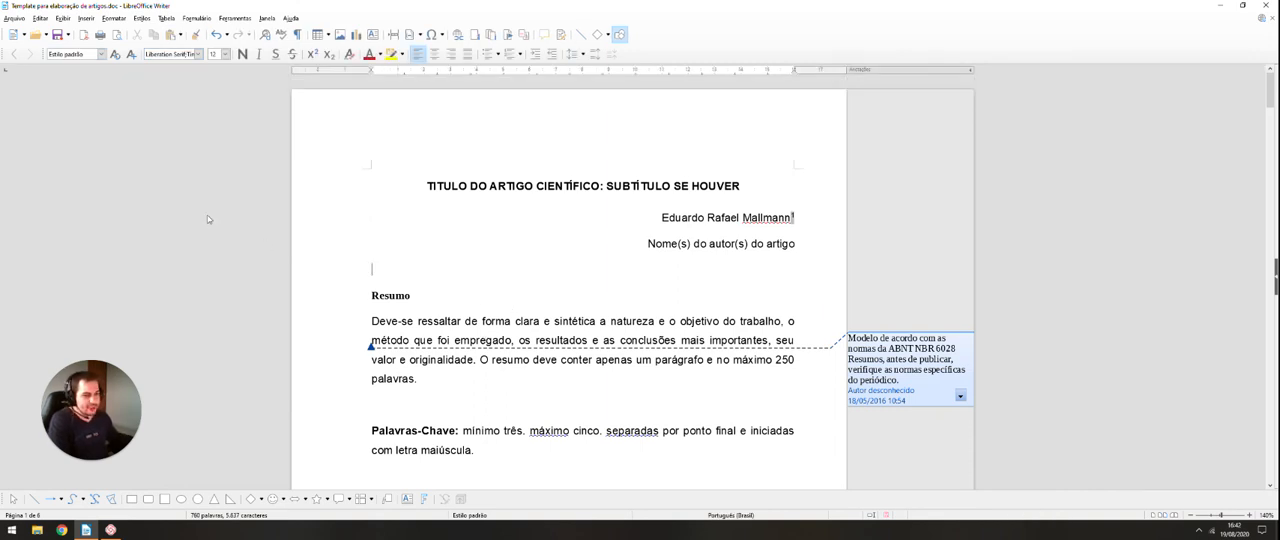
{"action": "scroll", "coordinate": [580, 314], "scroll_direction": "down", "scroll_amount": 2}
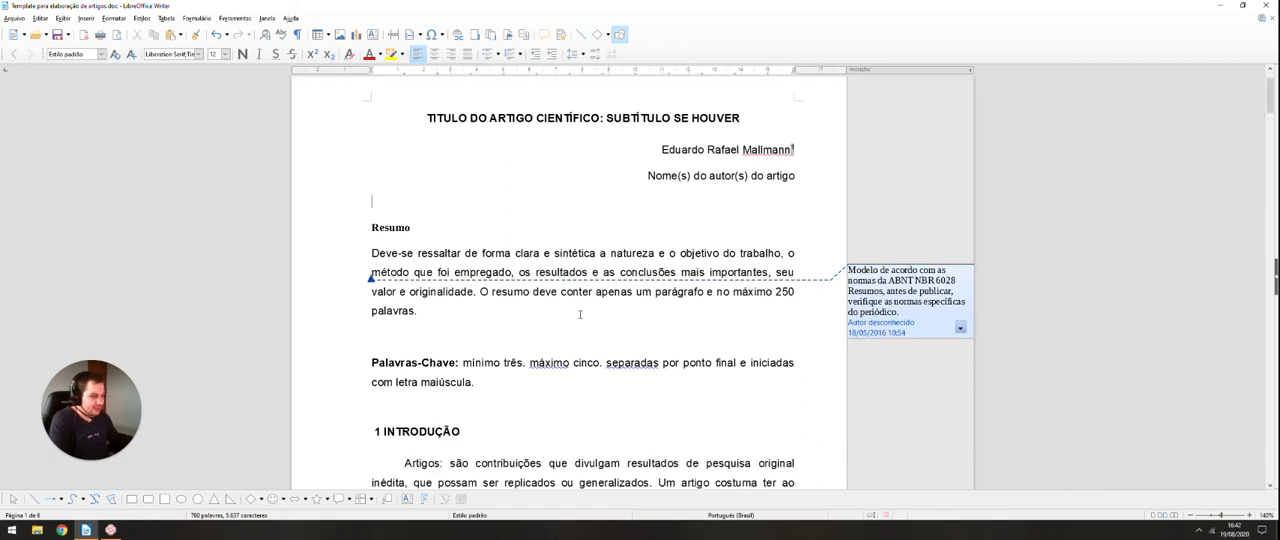
{"action": "scroll", "coordinate": [585, 310], "scroll_direction": "up", "scroll_amount": 2}
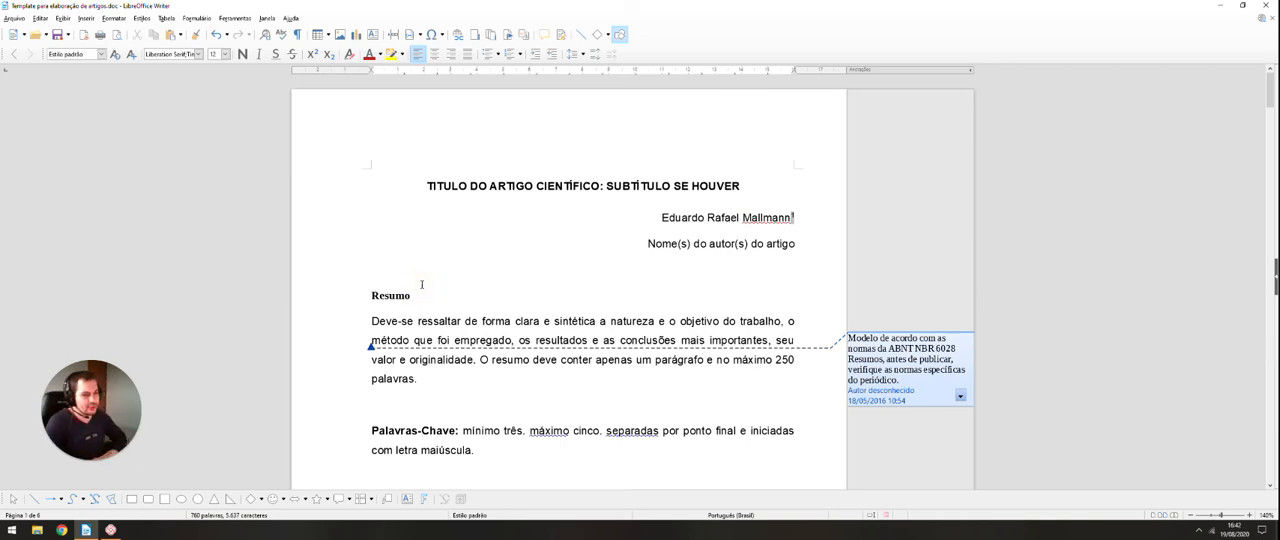
Step: Examine the paragraph styles available for the whole selected document and the style used by the "Resumo" heading
{"action": "left_click", "coordinate": [449, 263]}
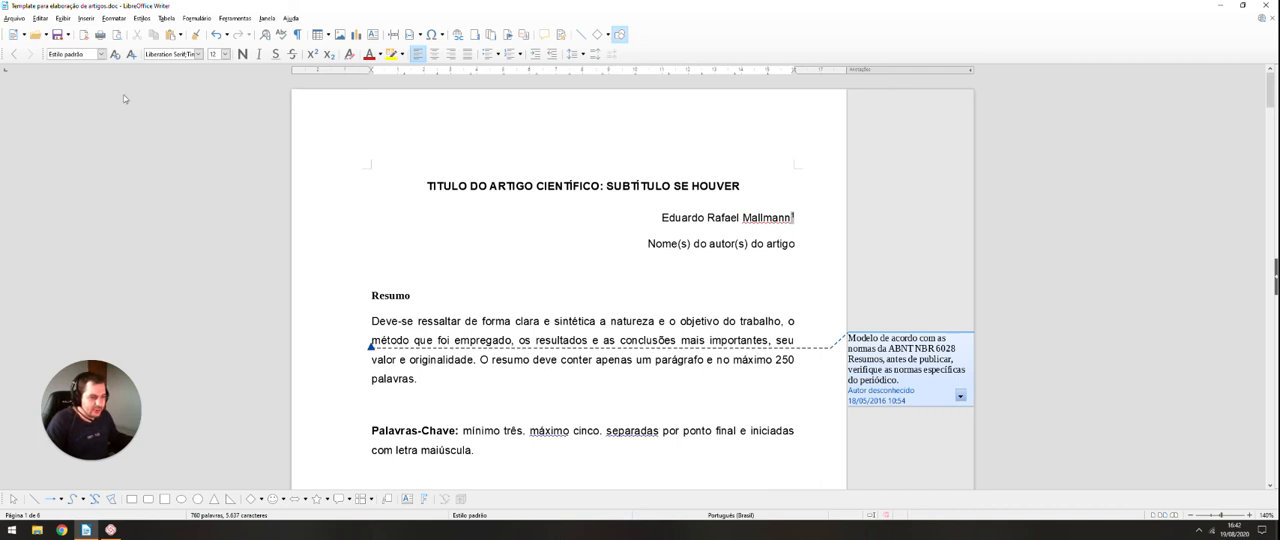
{"action": "key", "text": "ctrl+a"}
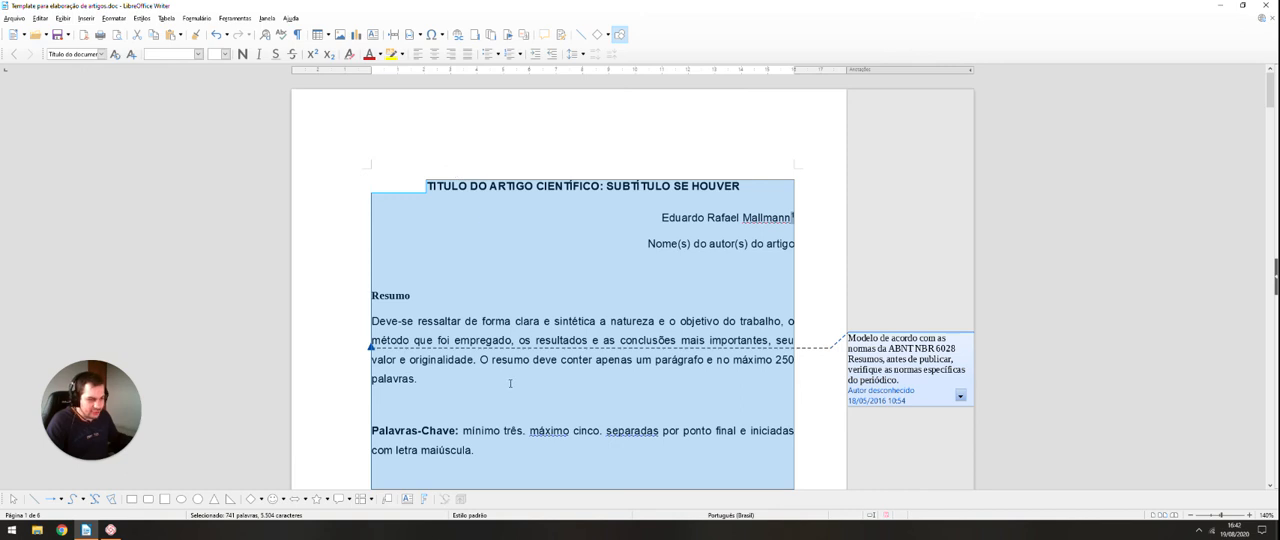
{"action": "left_click", "coordinate": [101, 56]}
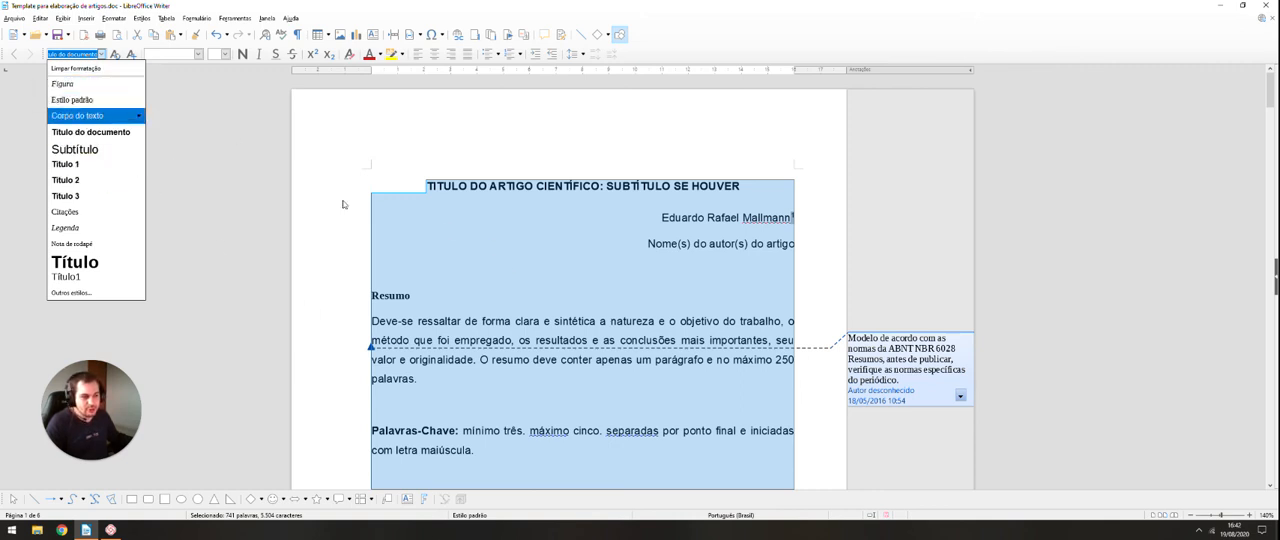
{"action": "key", "text": "Escape"}
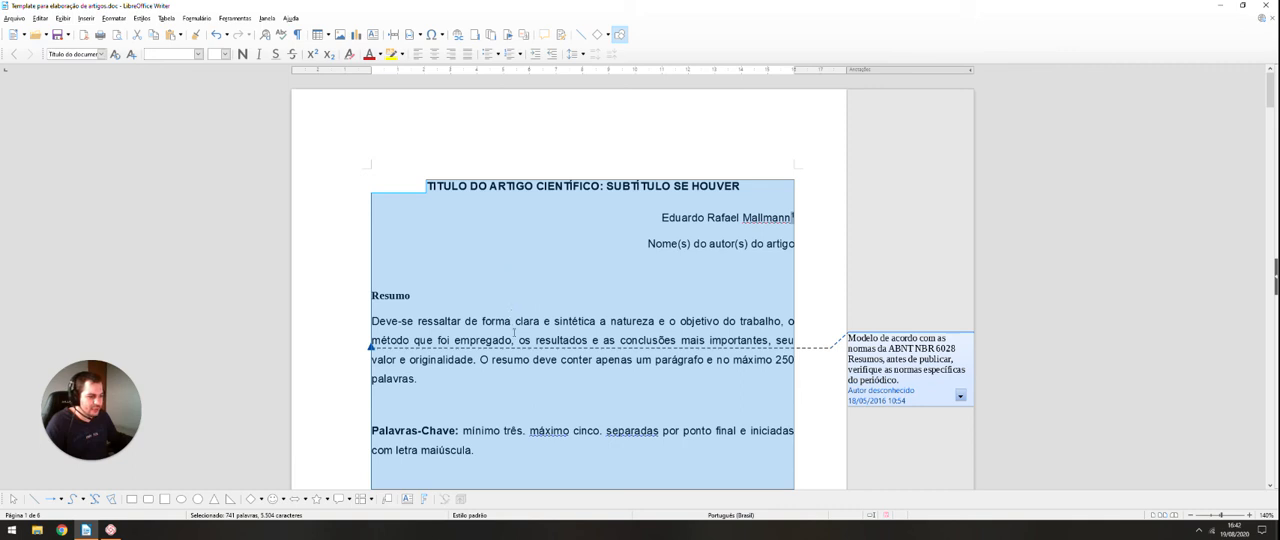
{"action": "left_click", "coordinate": [514, 331]}
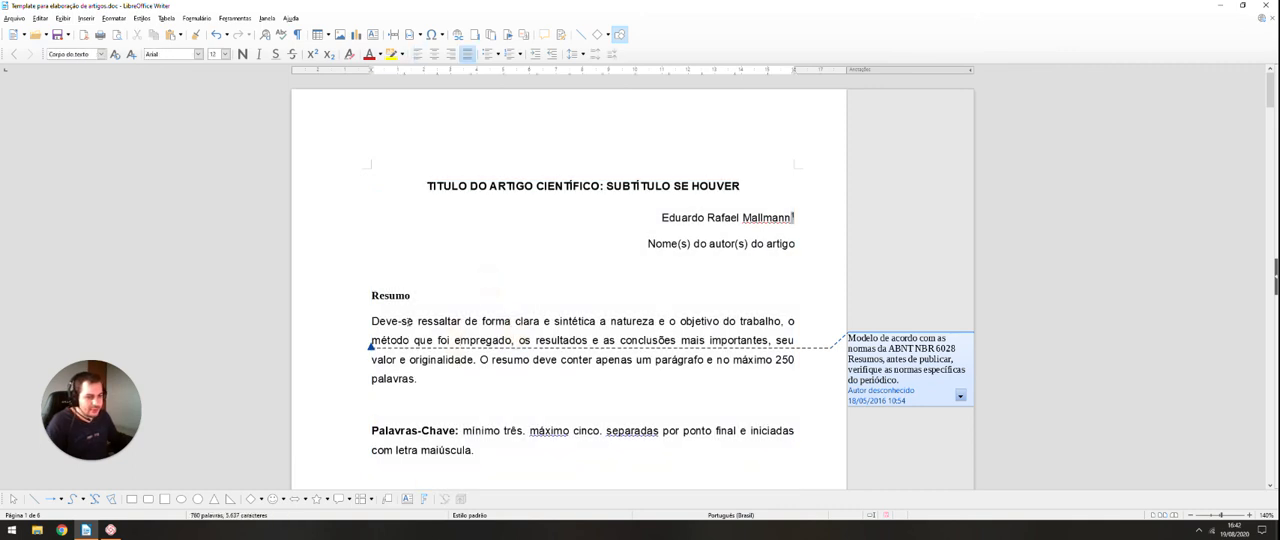
{"action": "left_click", "coordinate": [390, 295]}
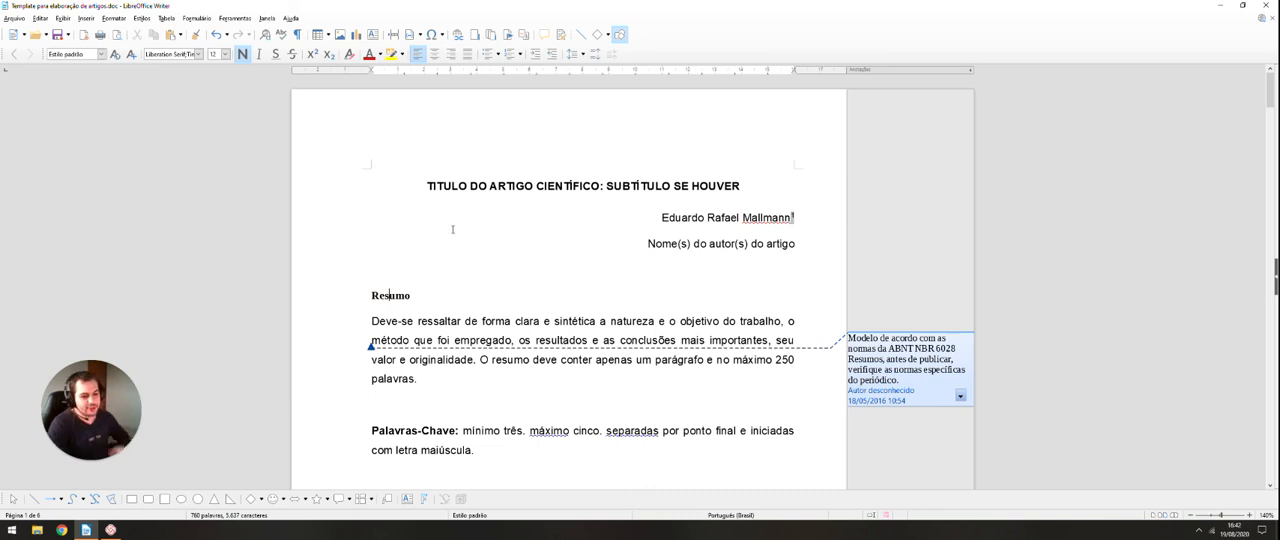
{"action": "left_click", "coordinate": [100, 54]}
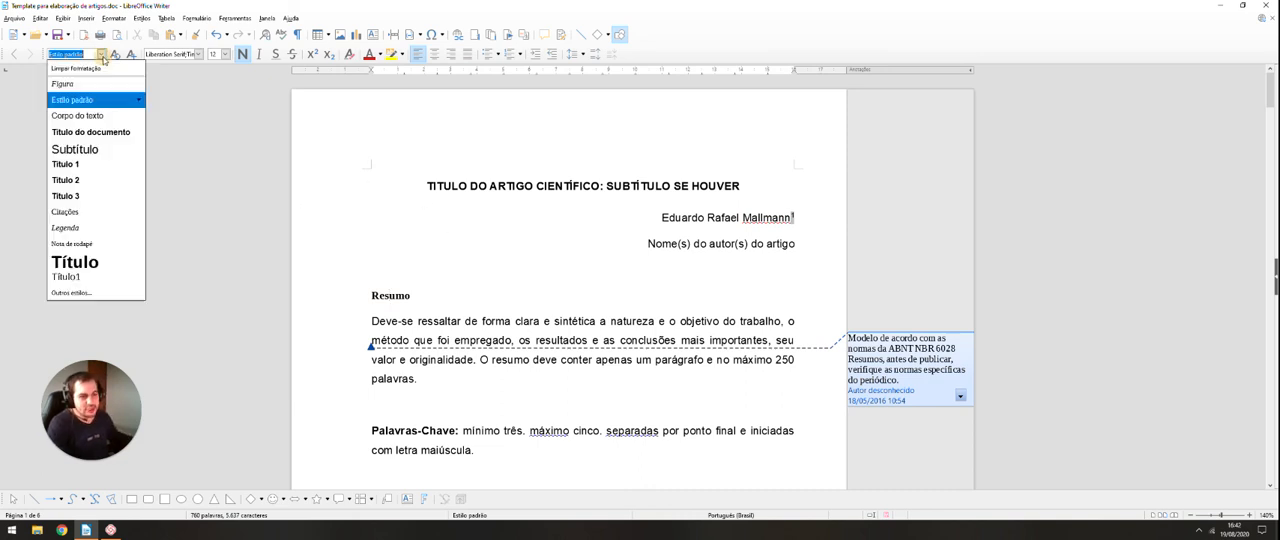
{"action": "left_click", "coordinate": [386, 284]}
Step: Select the "INTRODUÇÃO" heading text and compare its numbering with the secondary and tertiary section headings that follow
{"action": "scroll", "coordinate": [386, 284], "scroll_direction": "down", "scroll_amount": 5}
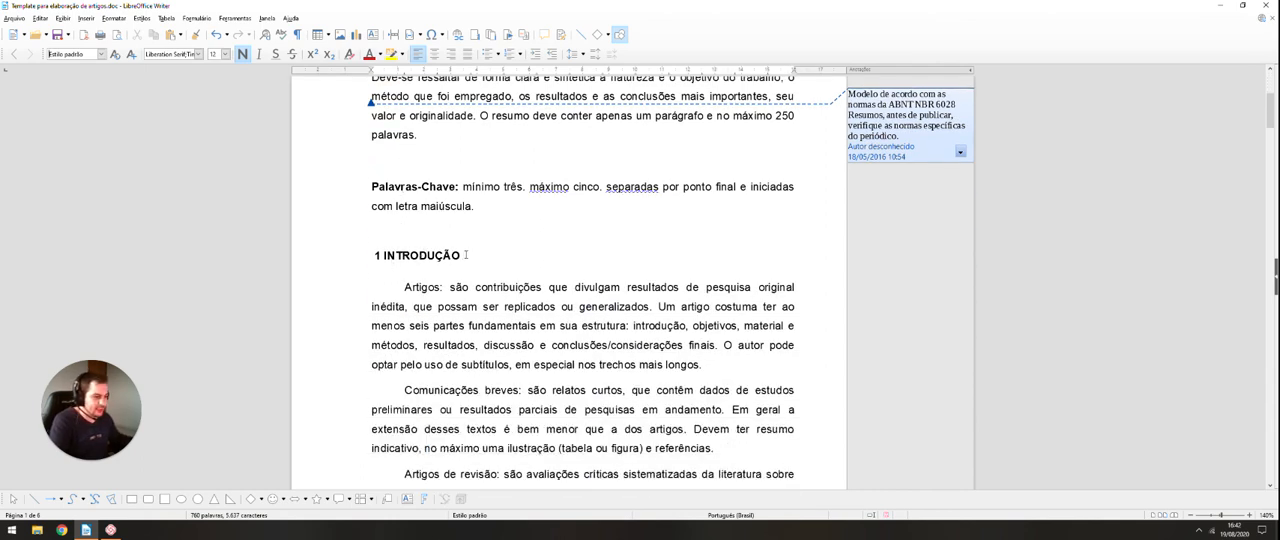
{"action": "left_click_drag", "start_coordinate": [470, 254], "coordinate": [384, 252]}
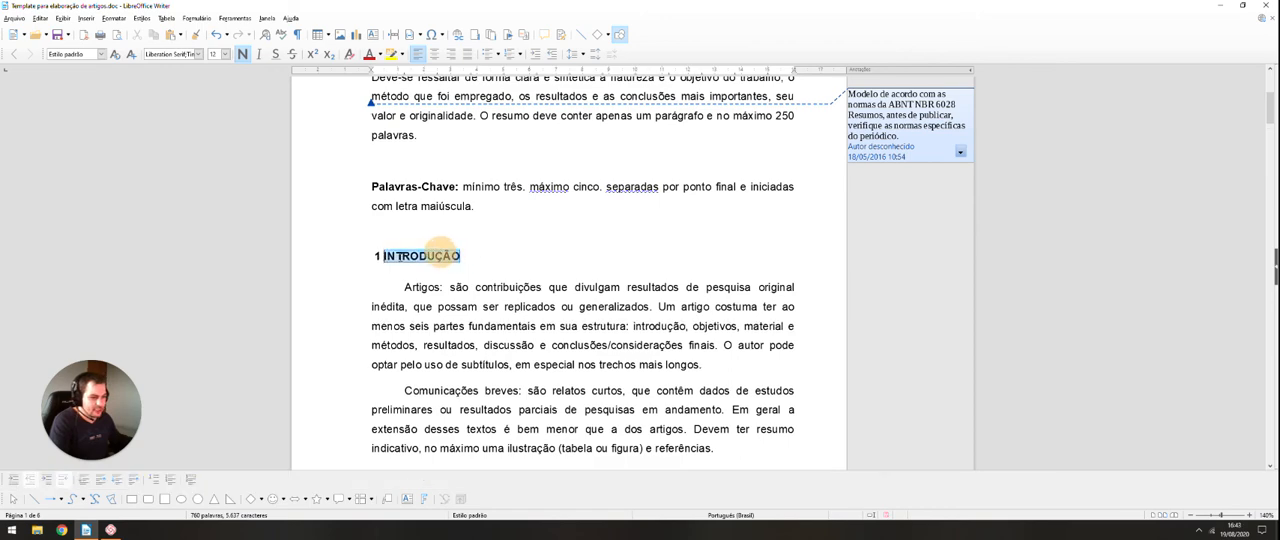
{"action": "scroll", "coordinate": [355, 235], "scroll_direction": "down", "scroll_amount": 12}
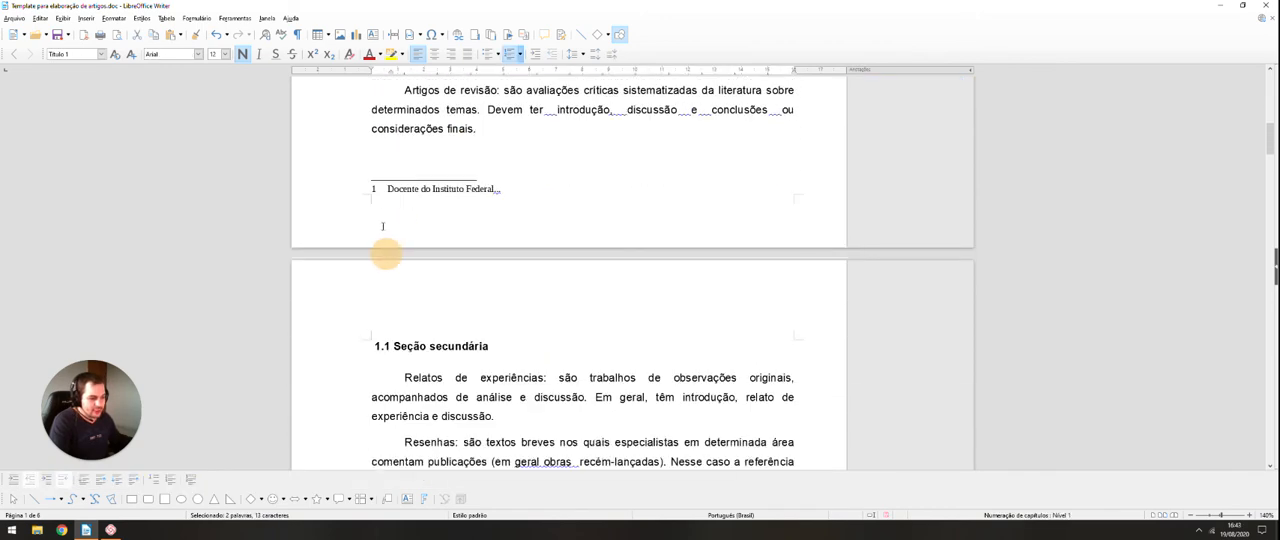
{"action": "scroll", "coordinate": [420, 410], "scroll_direction": "up", "scroll_amount": 5}
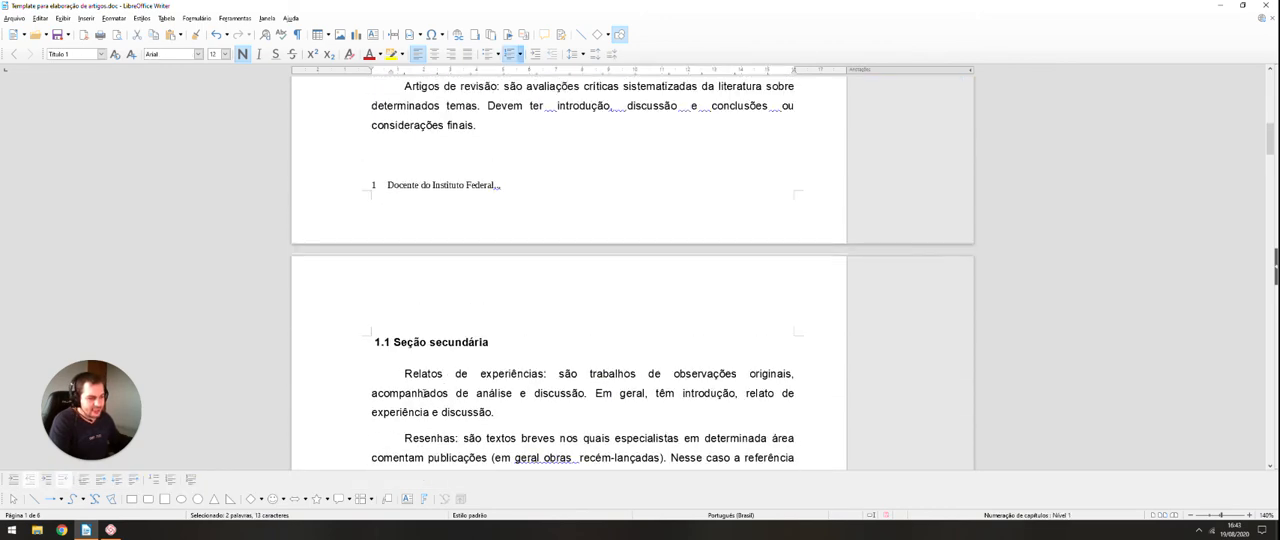
{"action": "scroll", "coordinate": [405, 273], "scroll_direction": "down", "scroll_amount": 4}
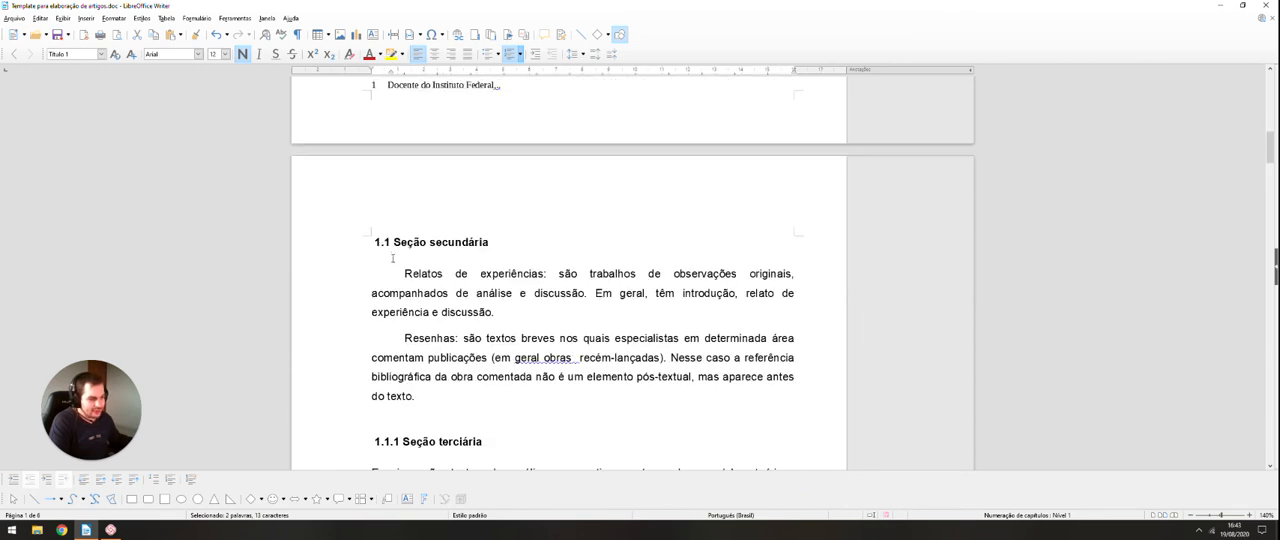
{"action": "scroll", "coordinate": [443, 300], "scroll_direction": "up", "scroll_amount": 10}
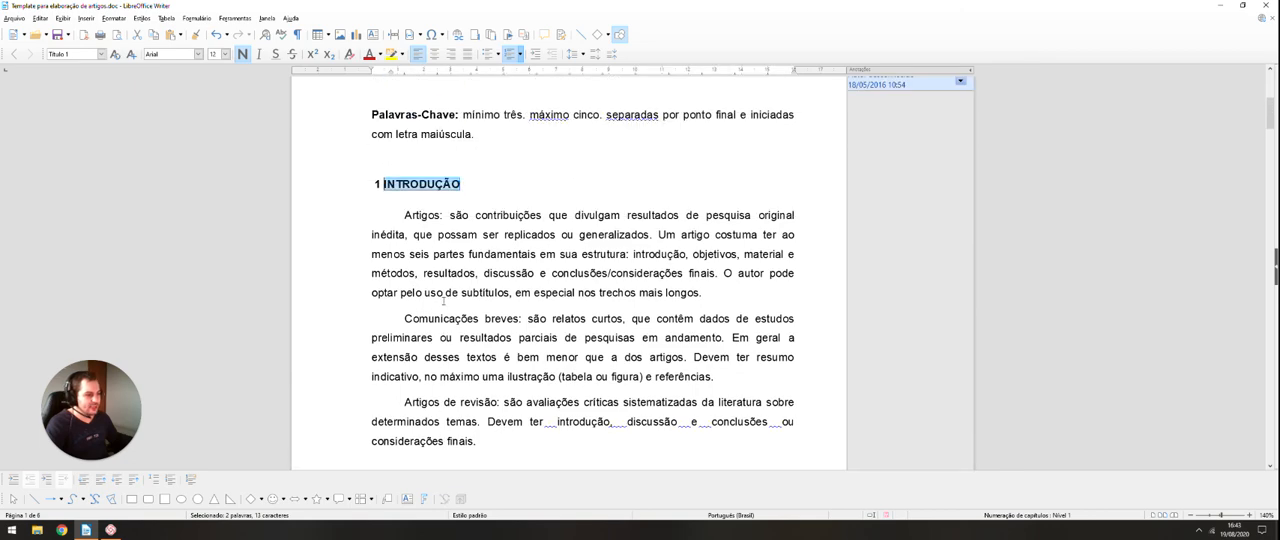
{"action": "scroll", "coordinate": [444, 301], "scroll_direction": "up", "scroll_amount": 2}
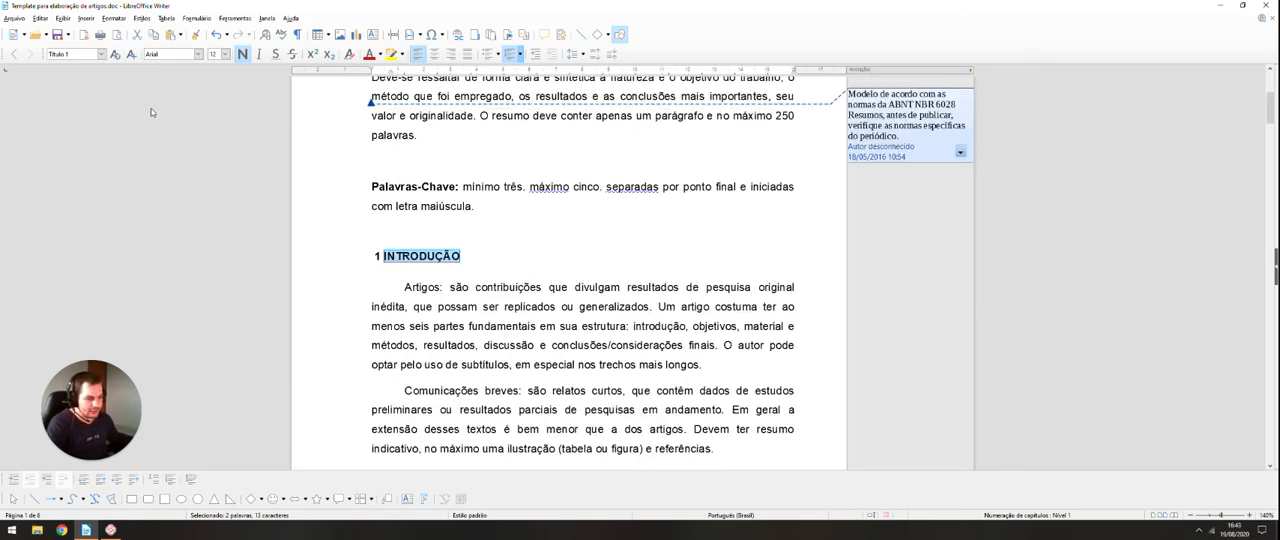
Step: Apply the "1. 2. 3." numbering to the "INTRODUÇÃO" heading and replace it with the outline format "Numérico com todos os subníveis"
{"action": "left_click", "coordinate": [520, 54]}
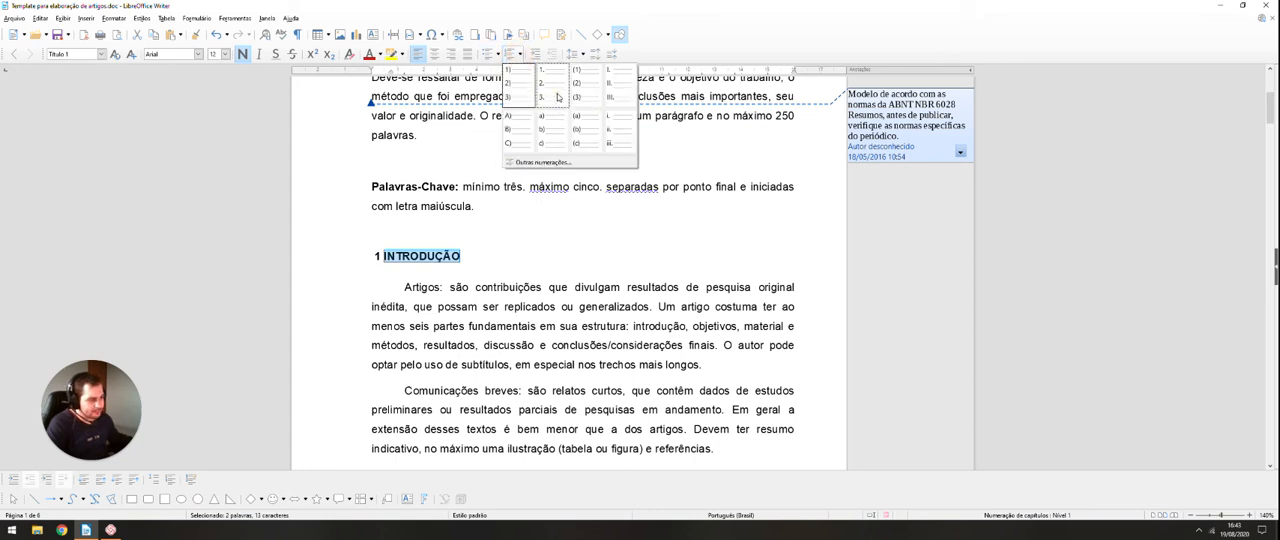
{"action": "left_click", "coordinate": [555, 94]}
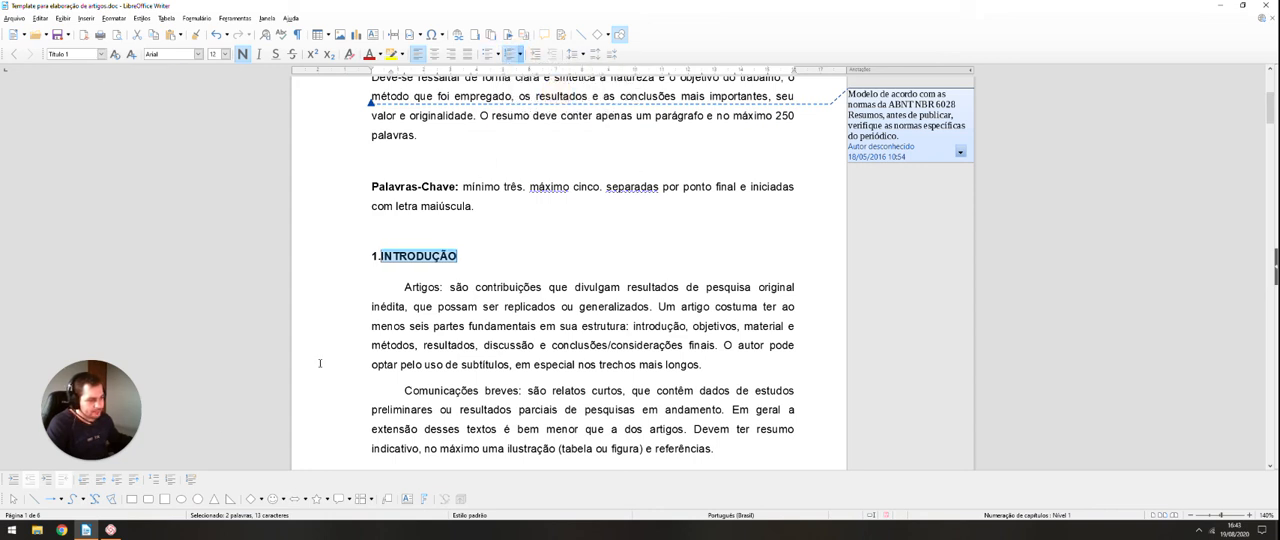
{"action": "left_click", "coordinate": [193, 480]}
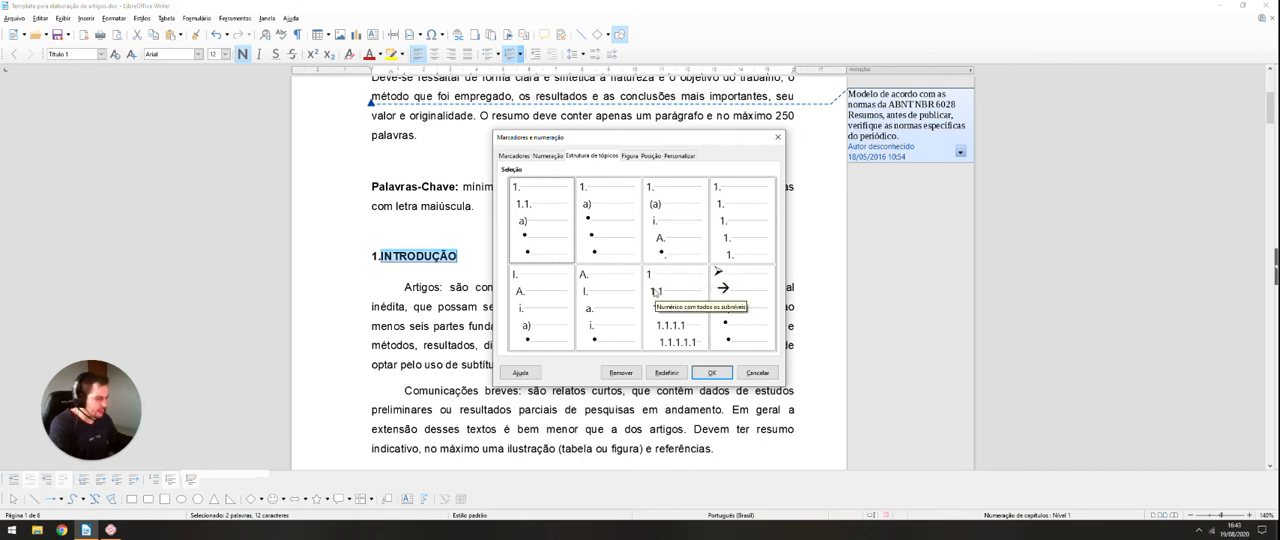
{"action": "left_click", "coordinate": [673, 316]}
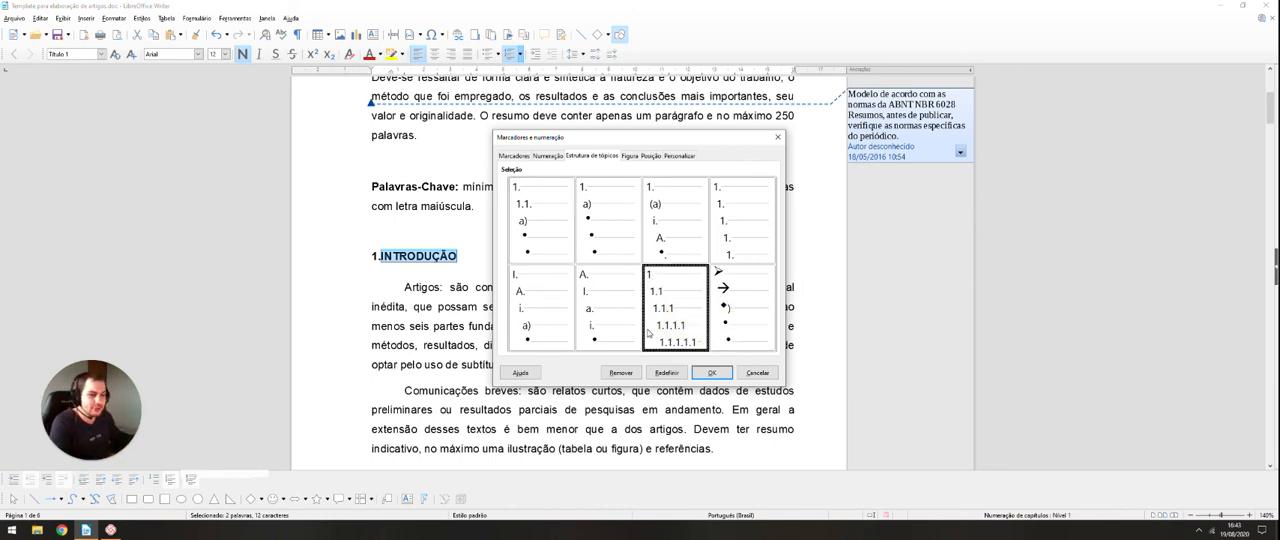
{"action": "left_click", "coordinate": [712, 373]}
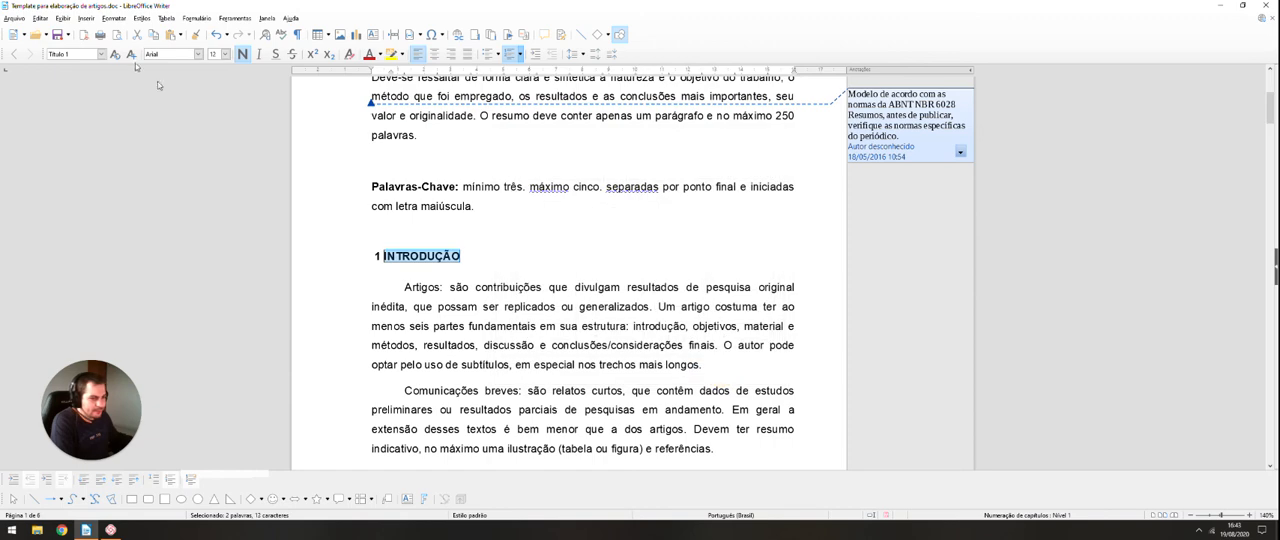
Step: Enter the text "EXEMPLO" on the empty line above the "Seção terciária" heading
{"action": "scroll", "coordinate": [336, 313], "scroll_direction": "down", "scroll_amount": 10}
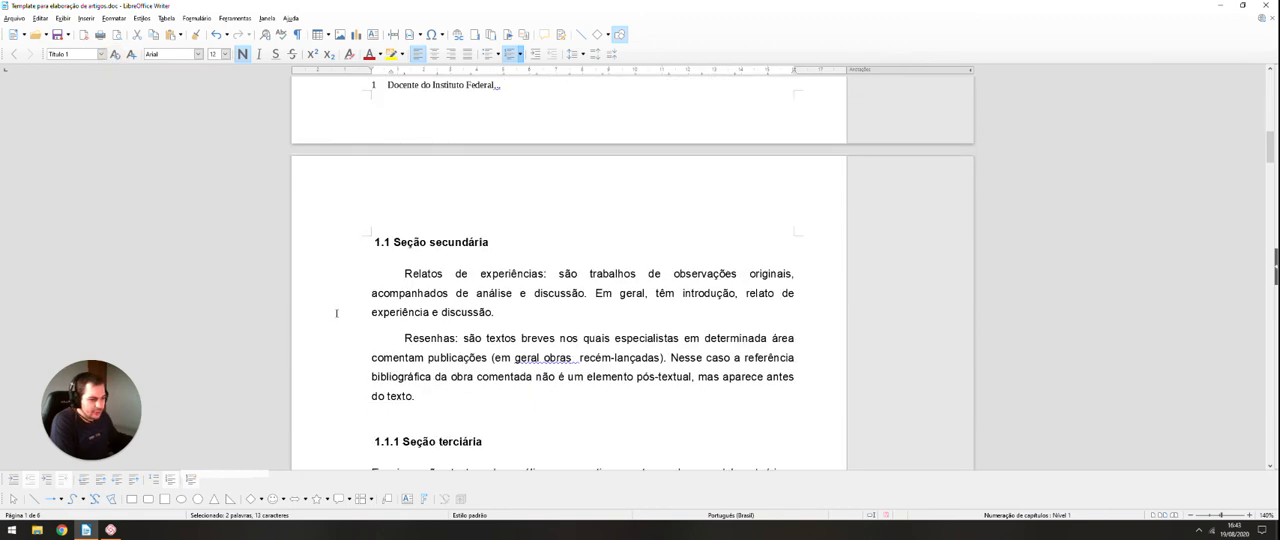
{"action": "scroll", "coordinate": [423, 258], "scroll_direction": "down", "scroll_amount": 4}
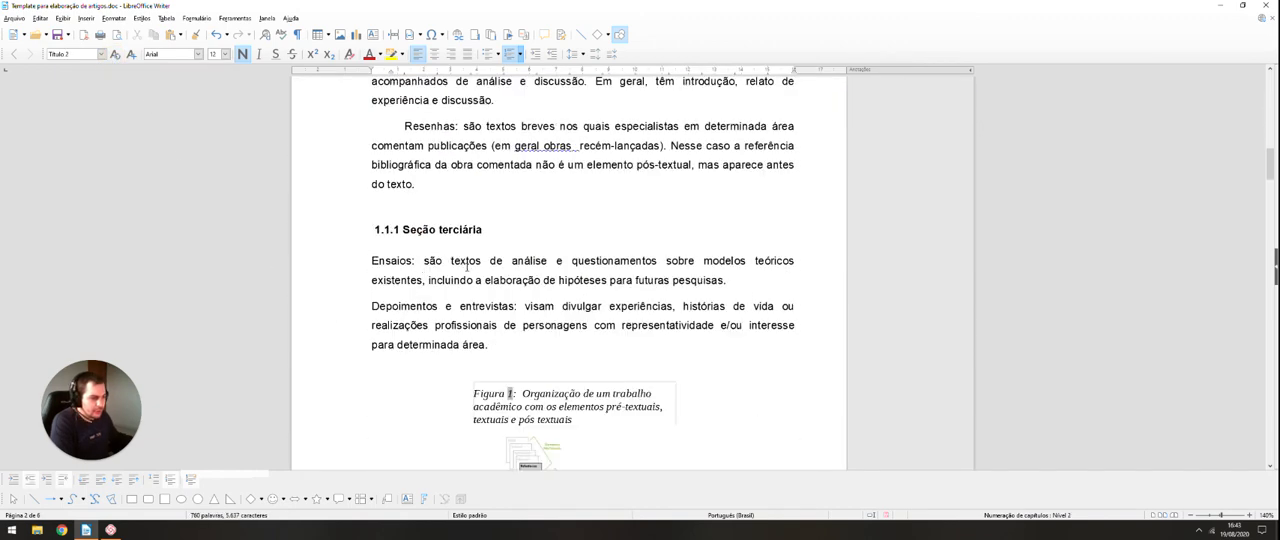
{"action": "scroll", "coordinate": [466, 266], "scroll_direction": "up", "scroll_amount": 1}
{"action": "left_click", "coordinate": [434, 238]}
{"action": "scroll", "coordinate": [436, 234], "scroll_direction": "up", "scroll_amount": 3}
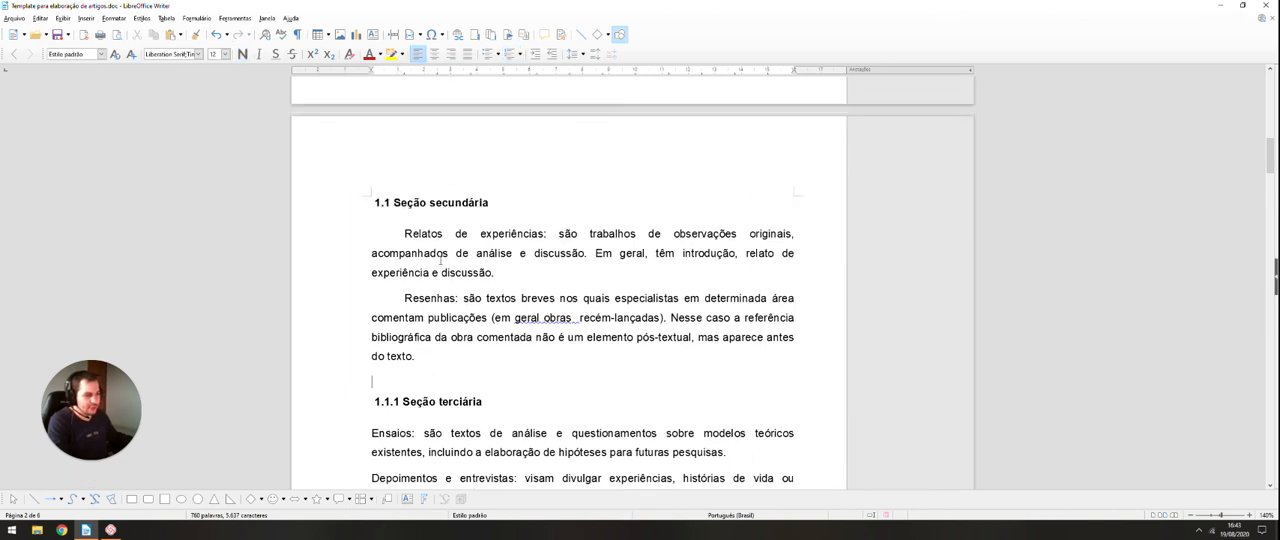
{"action": "scroll", "coordinate": [440, 260], "scroll_direction": "up", "scroll_amount": 3}
{"action": "scroll", "coordinate": [475, 322], "scroll_direction": "down", "scroll_amount": 2}
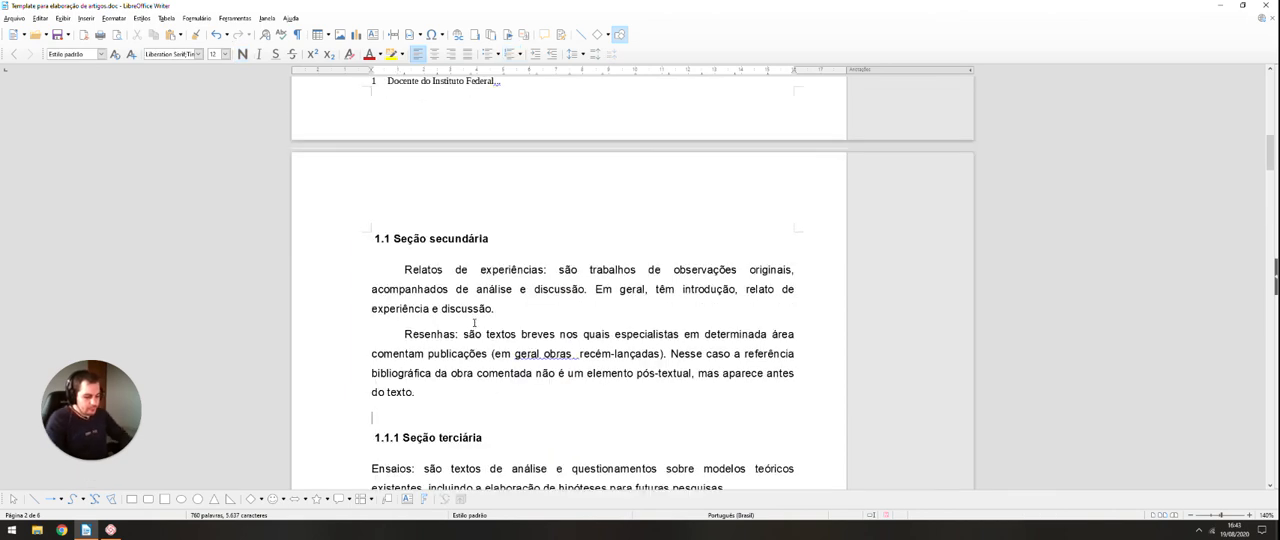
{"action": "type", "text": "EXEMPLO"}
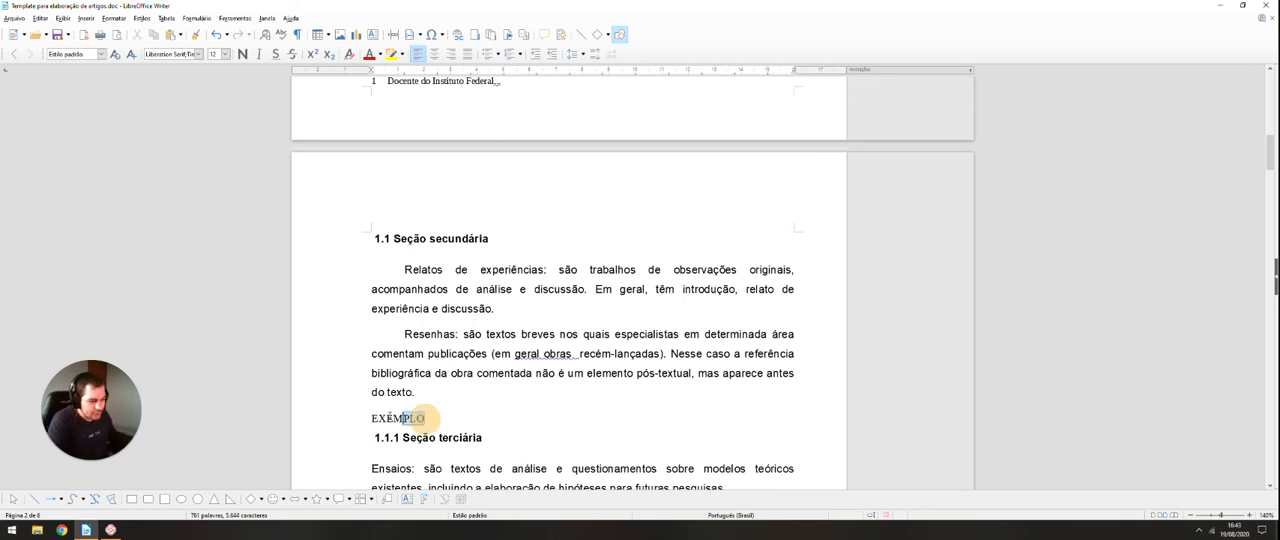
Step: Apply the "Título 1" paragraph style to "EXEMPLO" and switch it to "Título 2"
{"action": "double_click", "coordinate": [413, 418]}
{"action": "left_click", "coordinate": [101, 53]}
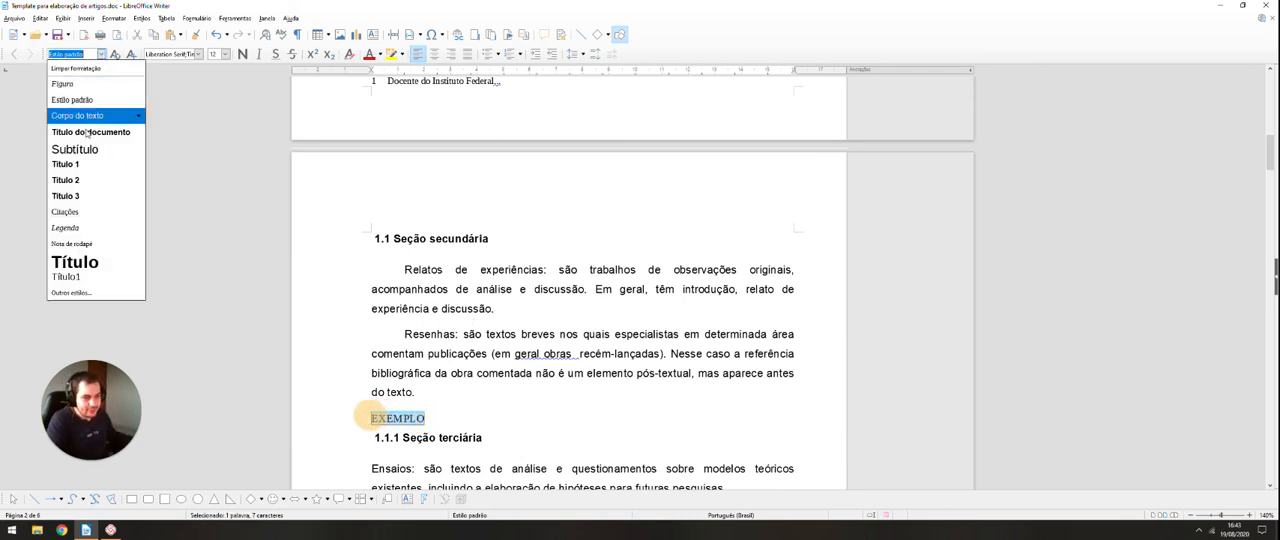
{"action": "left_click", "coordinate": [90, 165]}
{"action": "scroll", "coordinate": [378, 390], "scroll_direction": "up", "scroll_amount": 7}
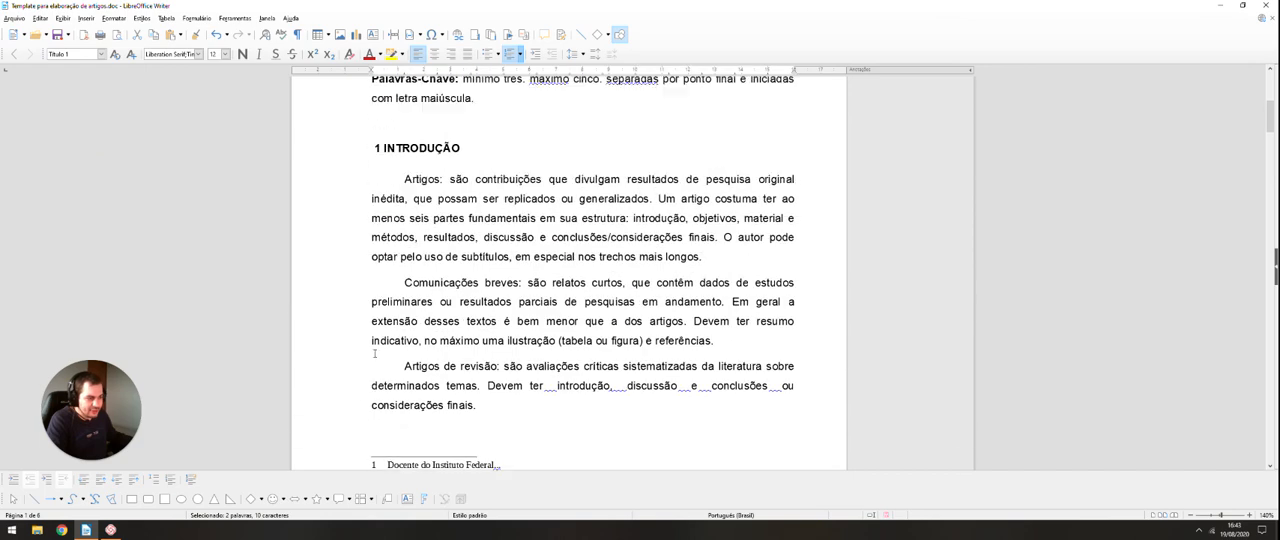
{"action": "scroll", "coordinate": [378, 352], "scroll_direction": "down", "scroll_amount": 15}
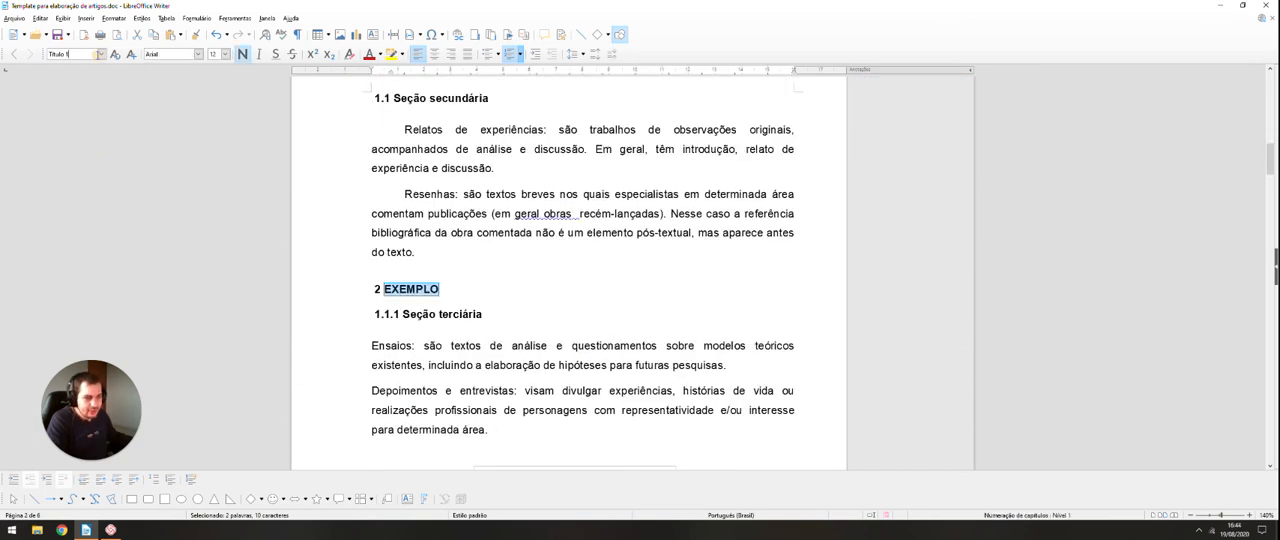
{"action": "left_click", "coordinate": [100, 54]}
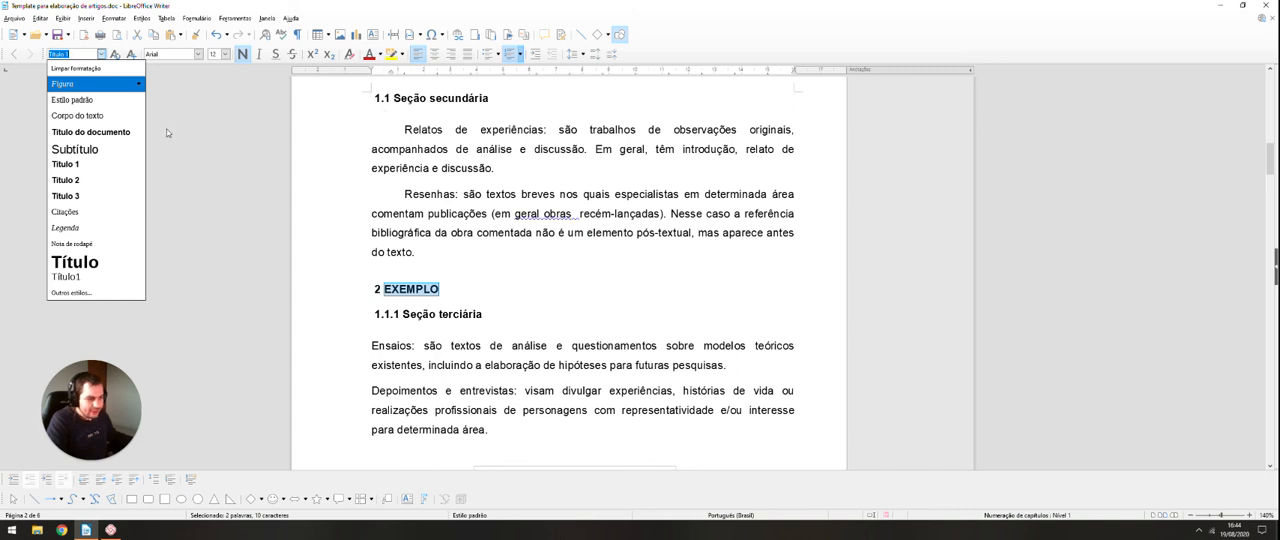
{"action": "left_click", "coordinate": [86, 181]}
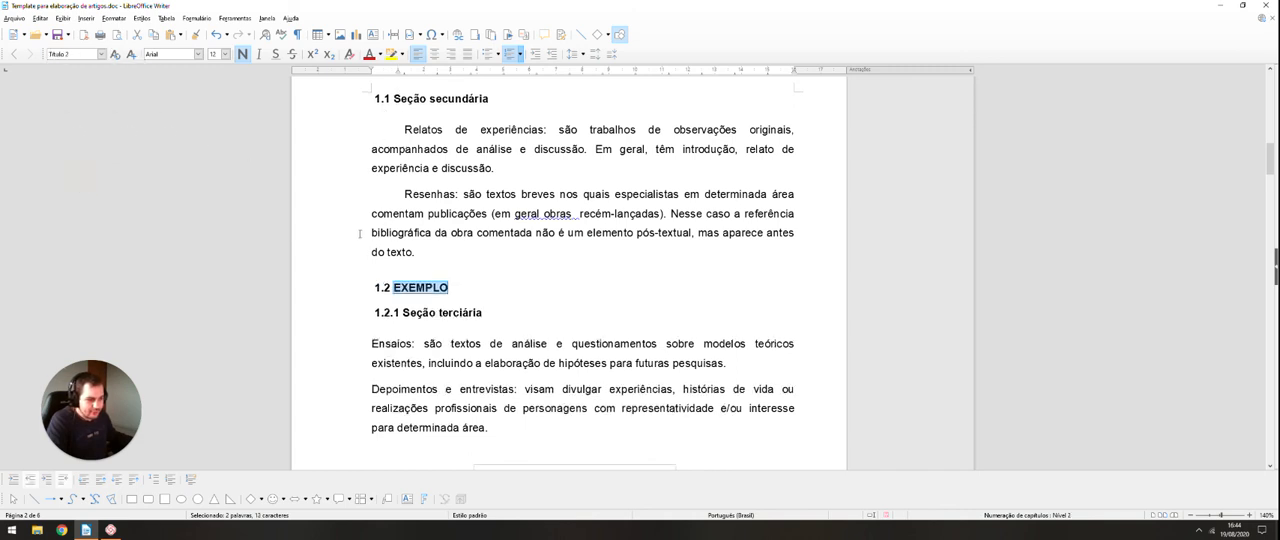
Step: Delete the "EXEMPLO" heading together with its numbered line above "Seção terciária"
{"action": "left_click", "coordinate": [472, 286]}
{"action": "left_click_drag", "start_coordinate": [470, 290], "coordinate": [323, 286]}
{"action": "key", "text": "BackSpace"}
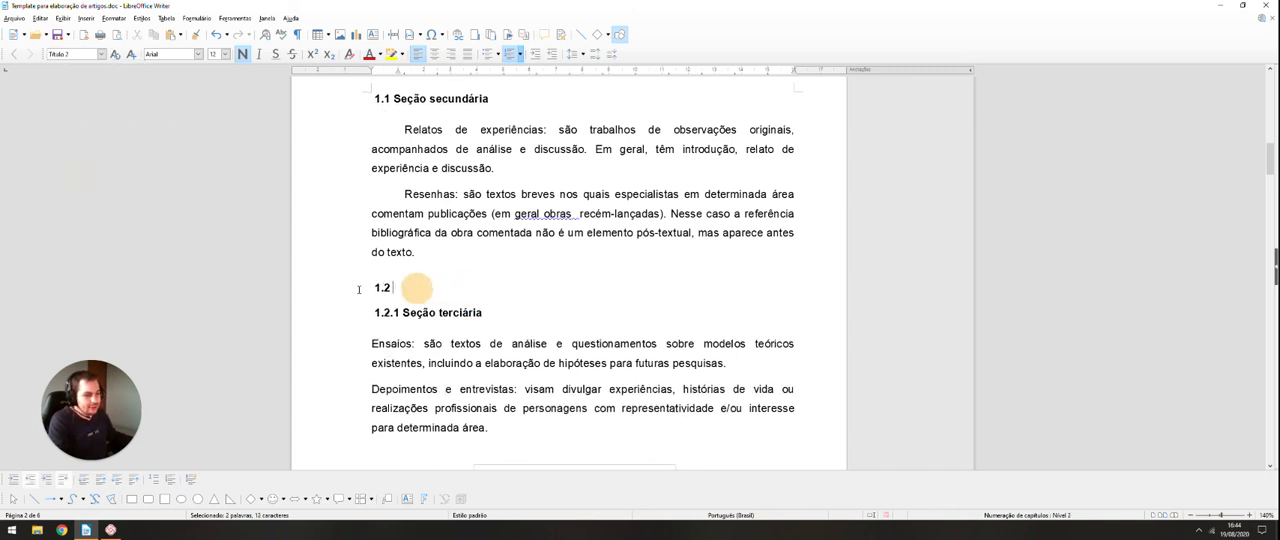
{"action": "key", "text": "BackSpace"}
{"action": "key", "text": "BackSpace"}
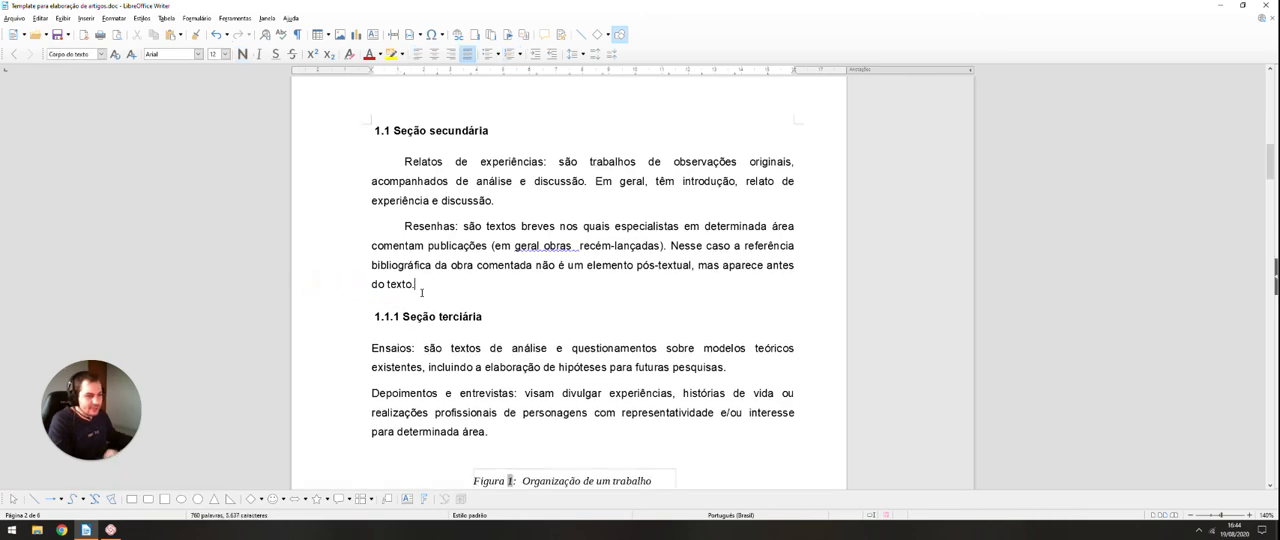
Step: Review the article from its title through the numbered sections, figure and references, checking the heading numbering and formatting
{"action": "scroll", "coordinate": [421, 292], "scroll_direction": "up", "scroll_amount": 15}
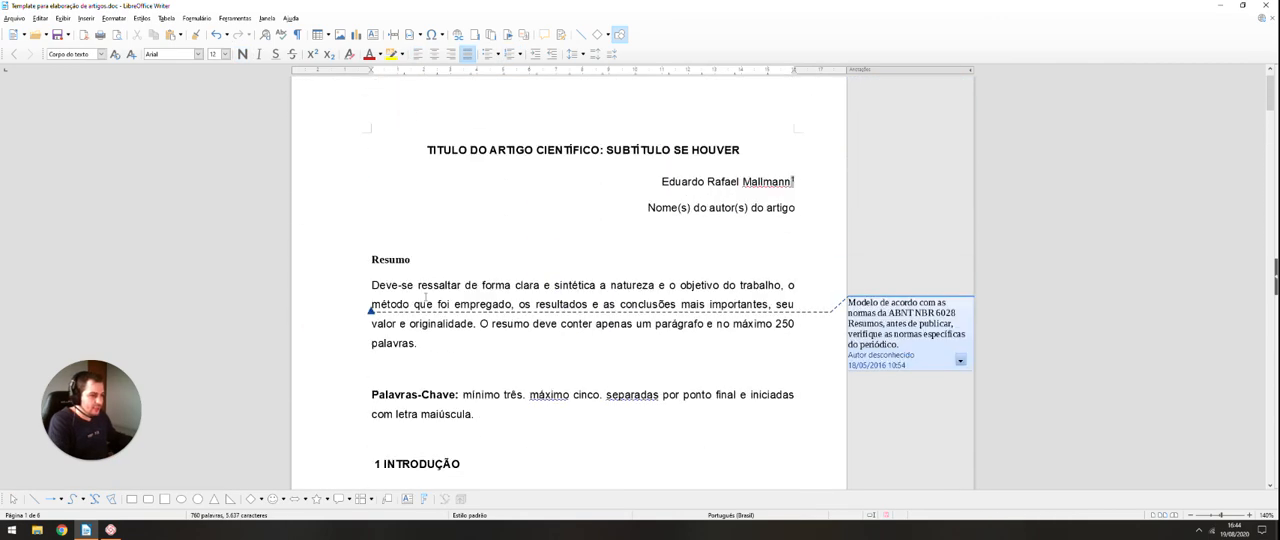
{"action": "scroll", "coordinate": [425, 297], "scroll_direction": "up", "scroll_amount": 1}
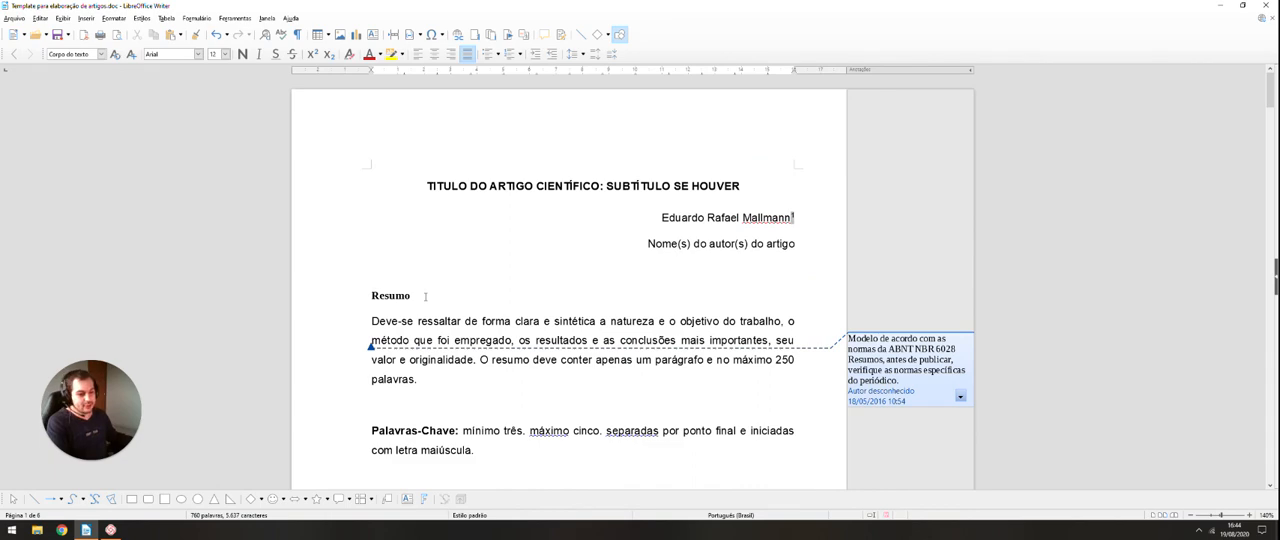
{"action": "scroll", "coordinate": [488, 236], "scroll_direction": "down", "scroll_amount": 4}
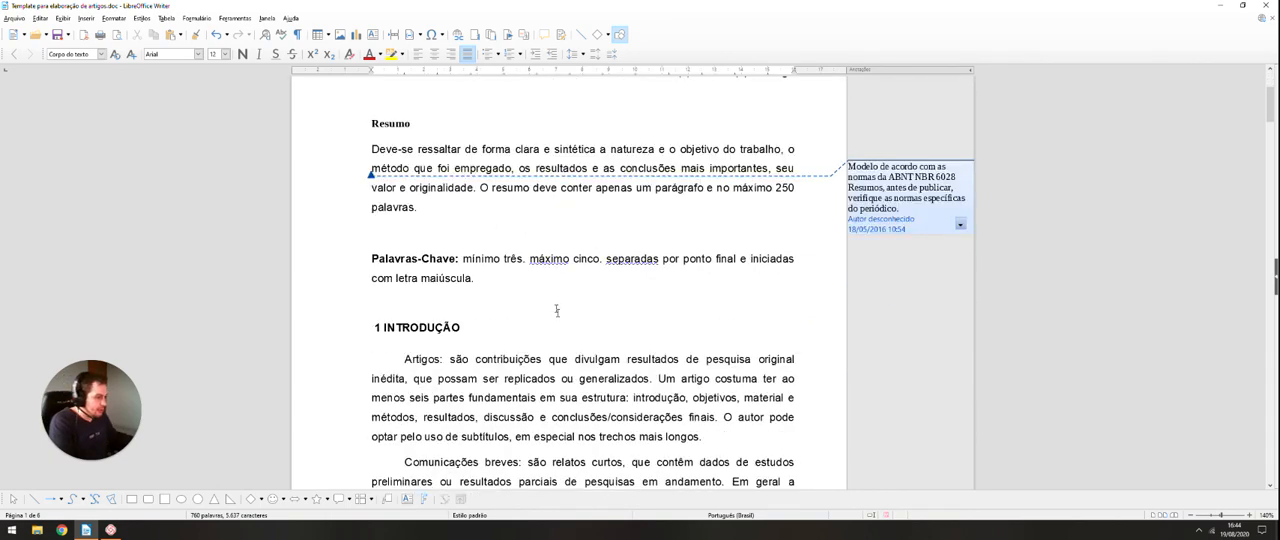
{"action": "scroll", "coordinate": [557, 311], "scroll_direction": "down", "scroll_amount": 20}
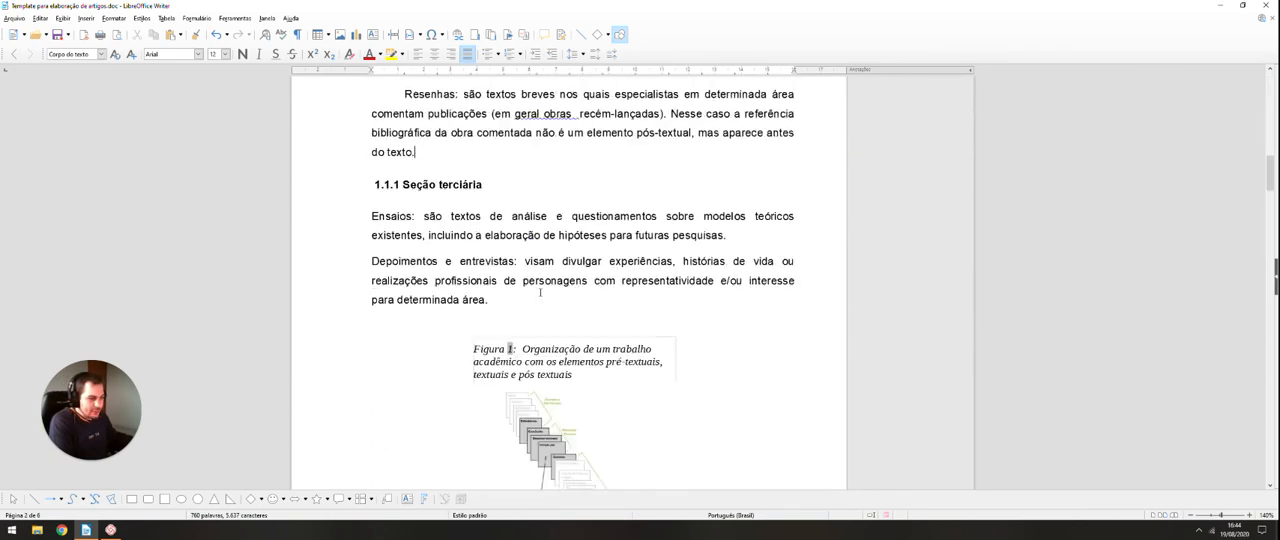
{"action": "scroll", "coordinate": [540, 292], "scroll_direction": "down", "scroll_amount": 8}
{"action": "scroll", "coordinate": [346, 240], "scroll_direction": "up", "scroll_amount": 2}
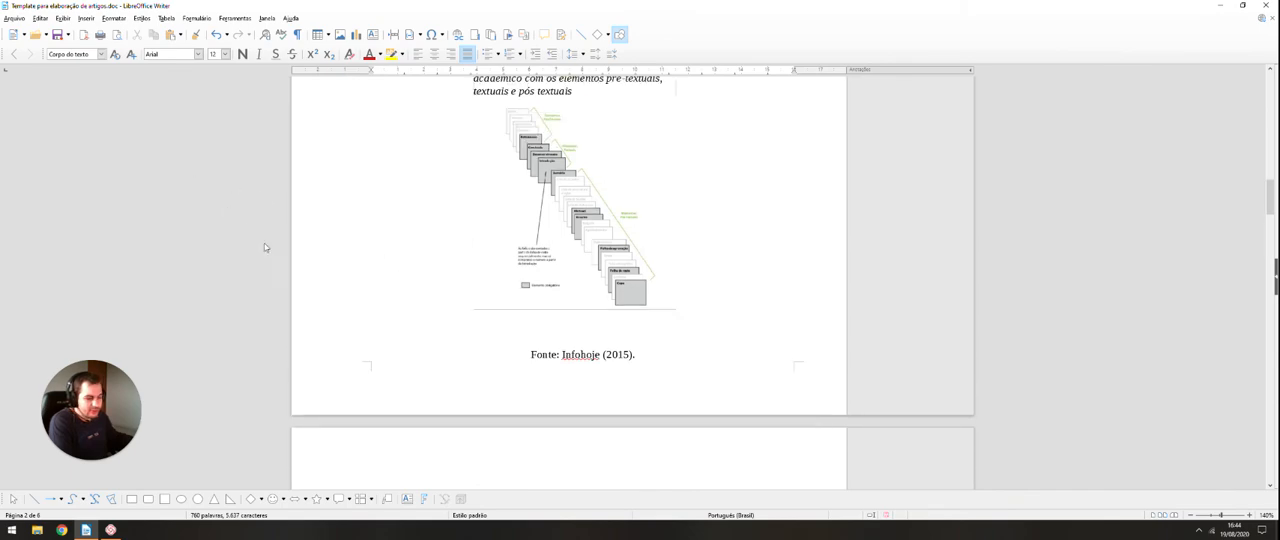
{"action": "scroll", "coordinate": [264, 243], "scroll_direction": "down", "scroll_amount": 15}
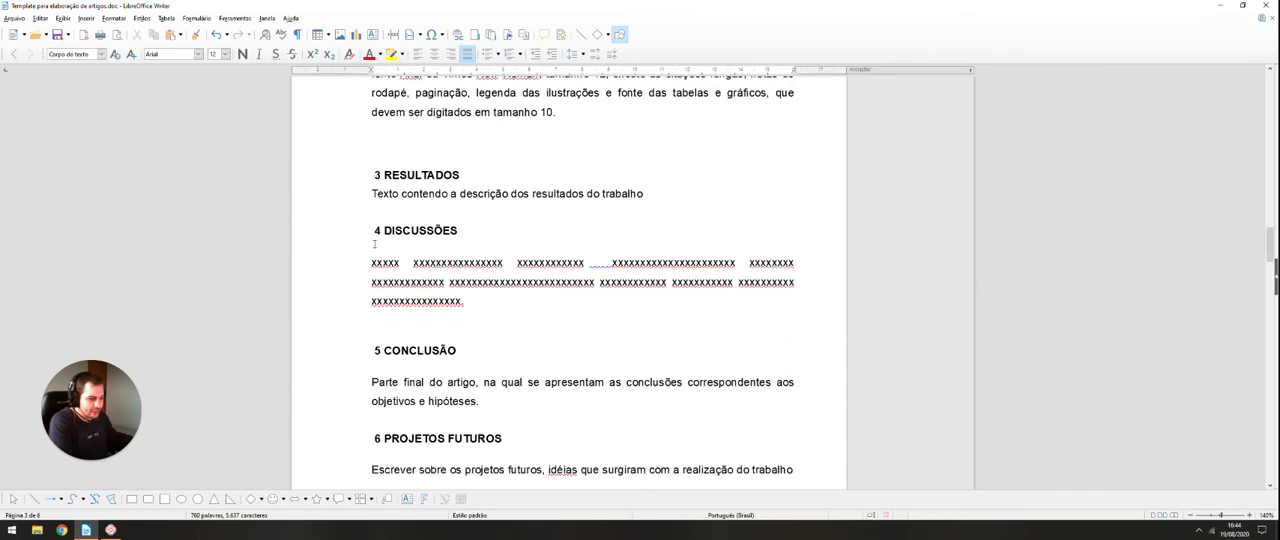
{"action": "scroll", "coordinate": [375, 244], "scroll_direction": "down", "scroll_amount": 8}
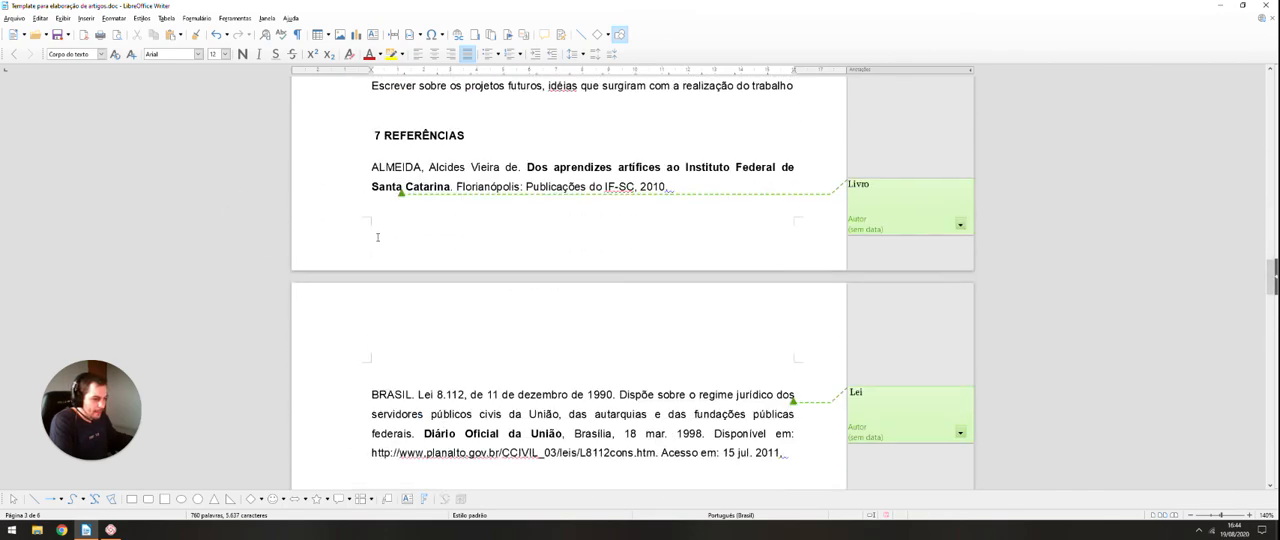
{"action": "scroll", "coordinate": [377, 237], "scroll_direction": "down", "scroll_amount": 12}
{"action": "scroll", "coordinate": [346, 236], "scroll_direction": "up", "scroll_amount": 9}
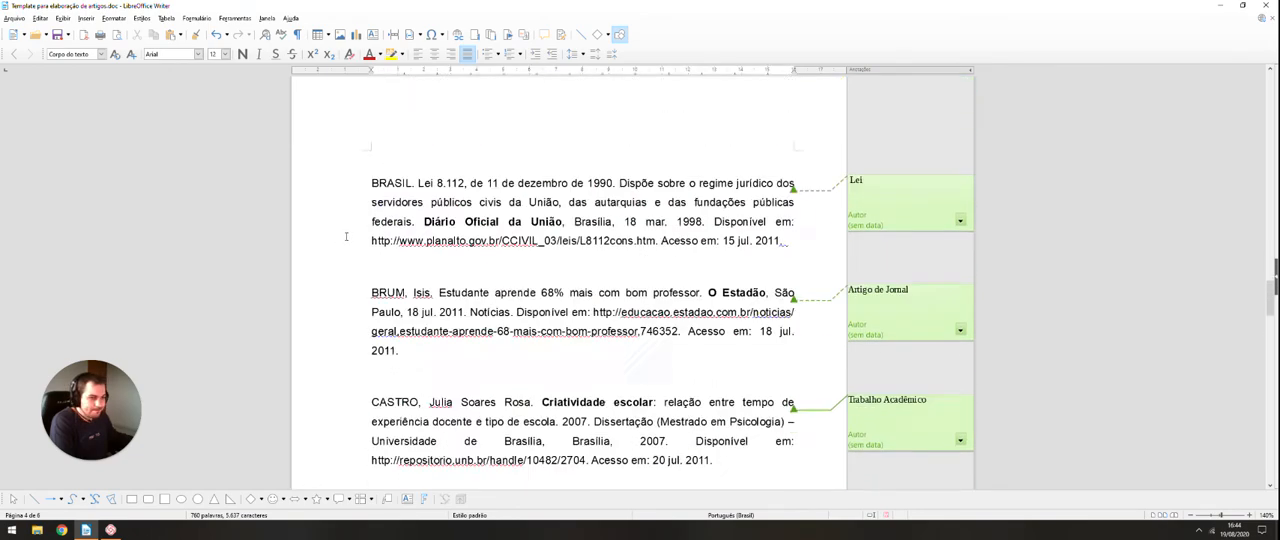
{"action": "scroll", "coordinate": [346, 236], "scroll_direction": "up", "scroll_amount": 15}
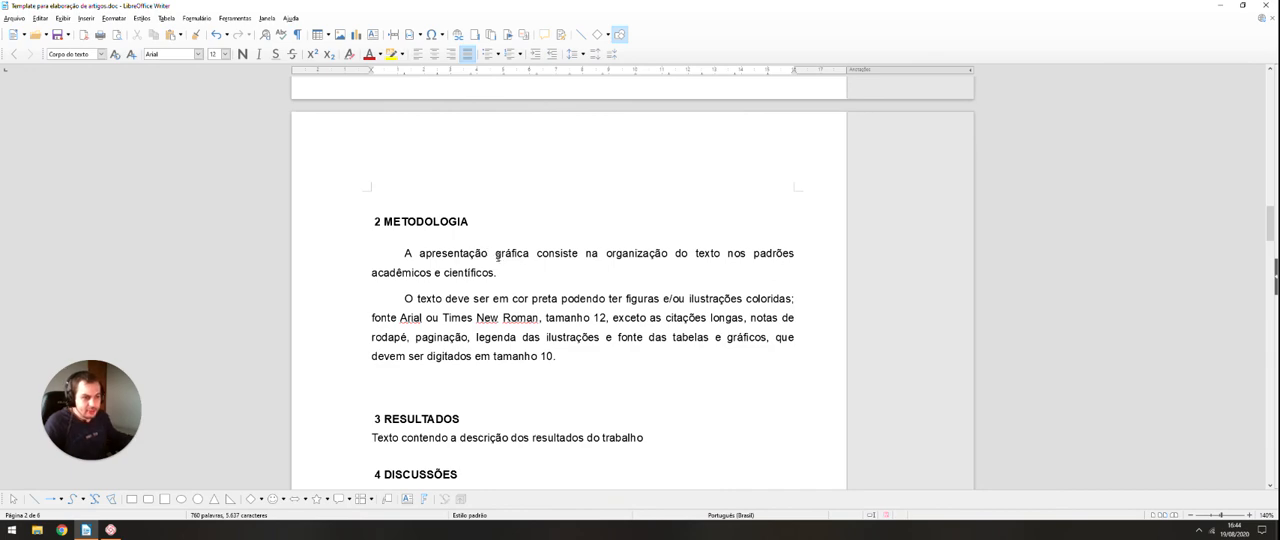
{"action": "scroll", "coordinate": [490, 258], "scroll_direction": "up", "scroll_amount": 10}
{"action": "scroll", "coordinate": [498, 263], "scroll_direction": "up", "scroll_amount": 7}
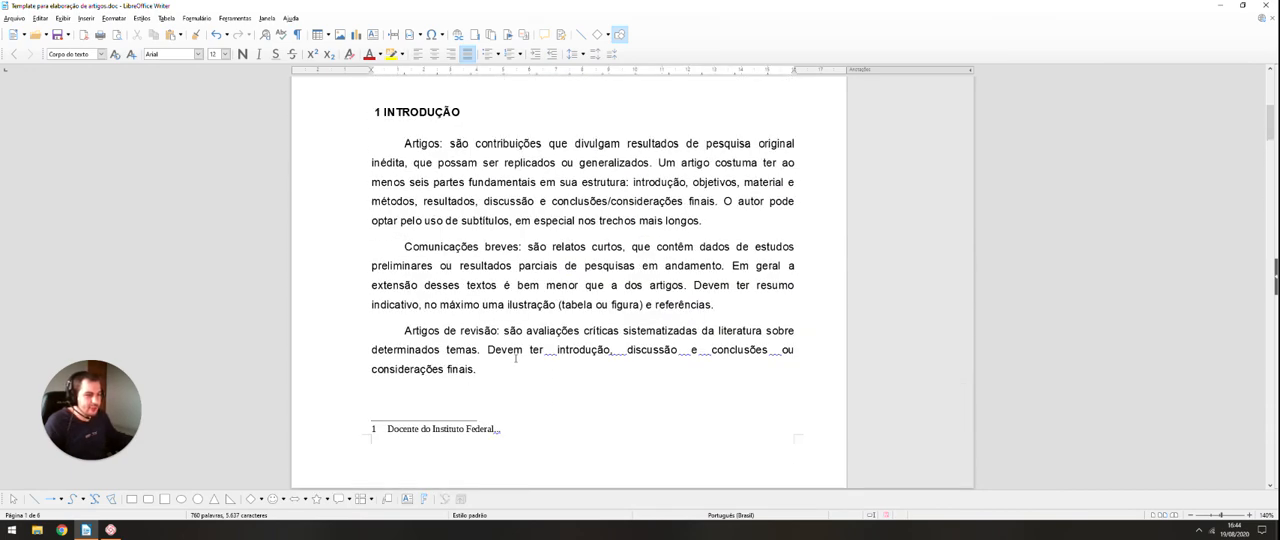
{"action": "scroll", "coordinate": [514, 358], "scroll_direction": "up", "scroll_amount": 7}
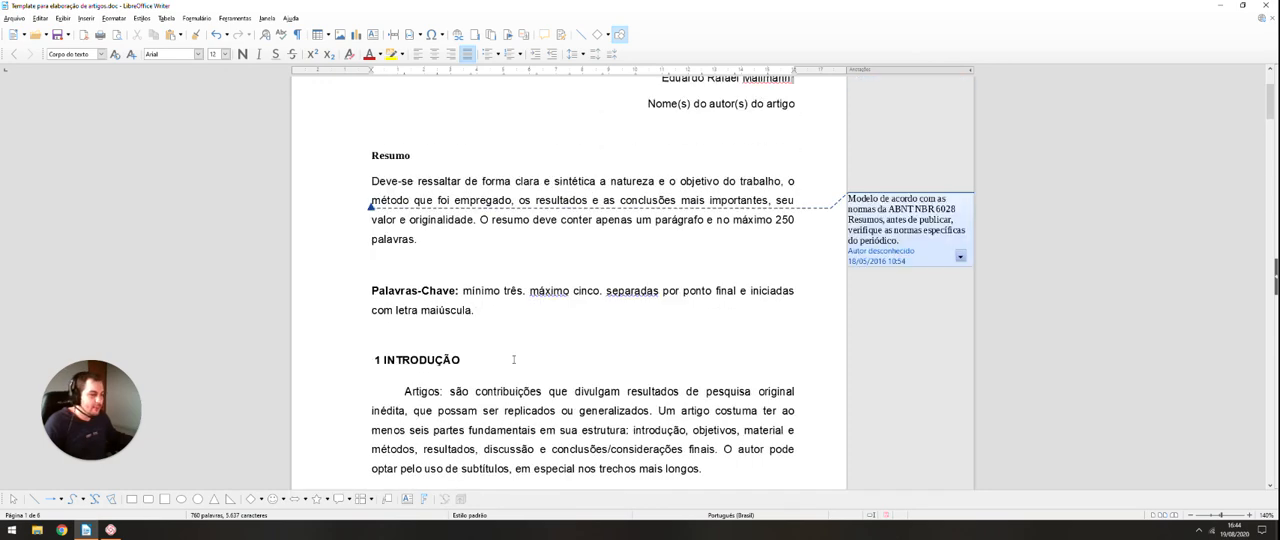